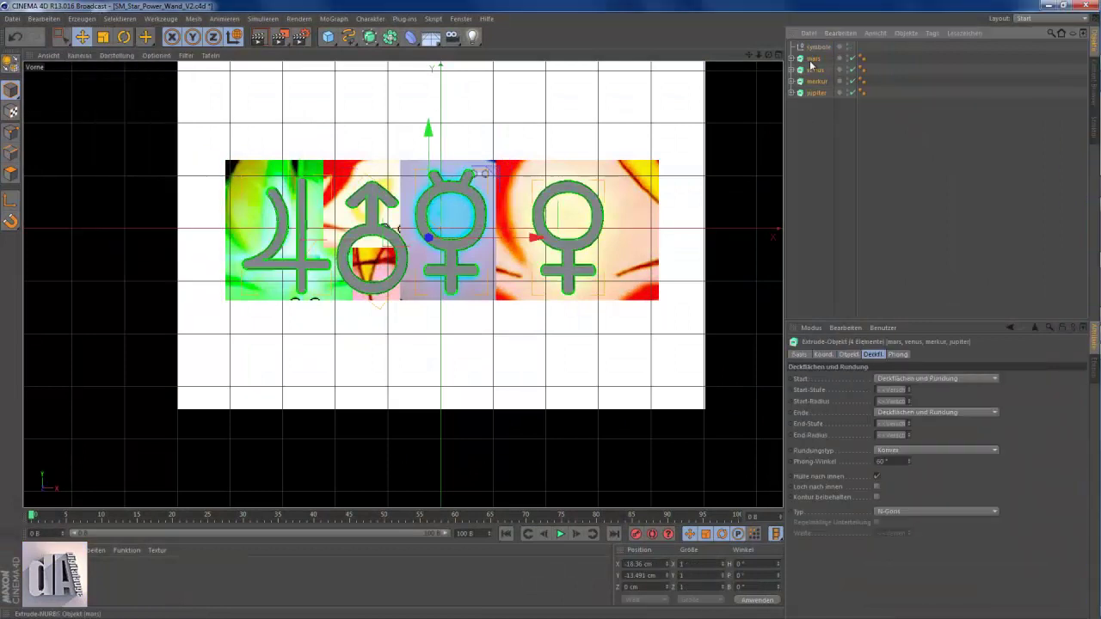
Step: Hide the symbols and set a new front-view background image, then shrink and shift it into place
{"action": "left_click", "coordinate": [908, 207]}
{"action": "key", "text": "shift+v"}
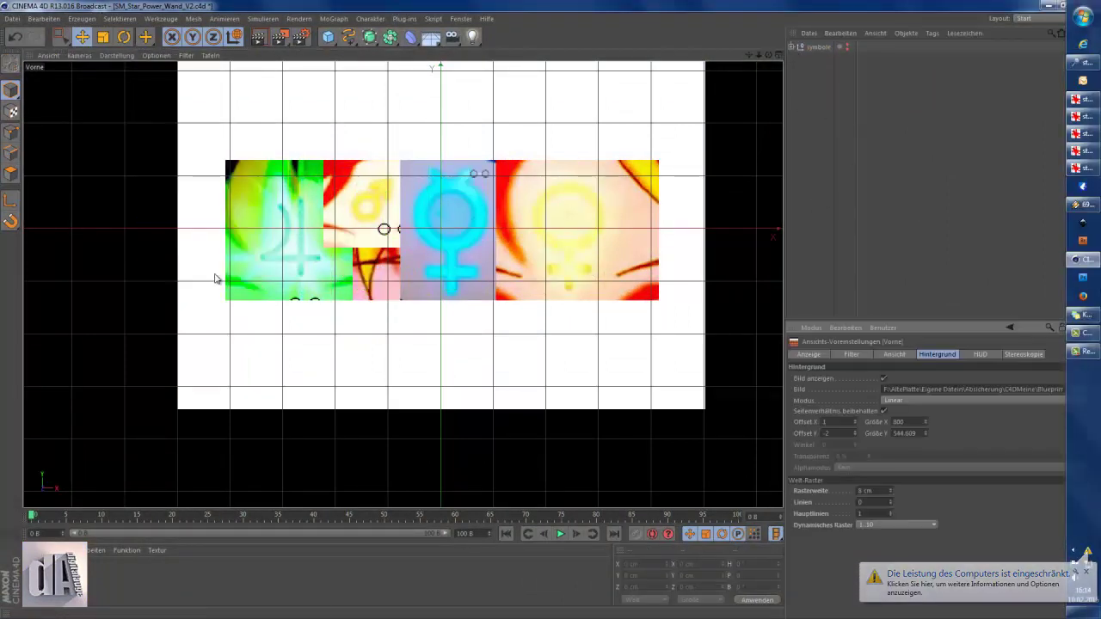
{"action": "left_click", "coordinate": [1062, 389]}
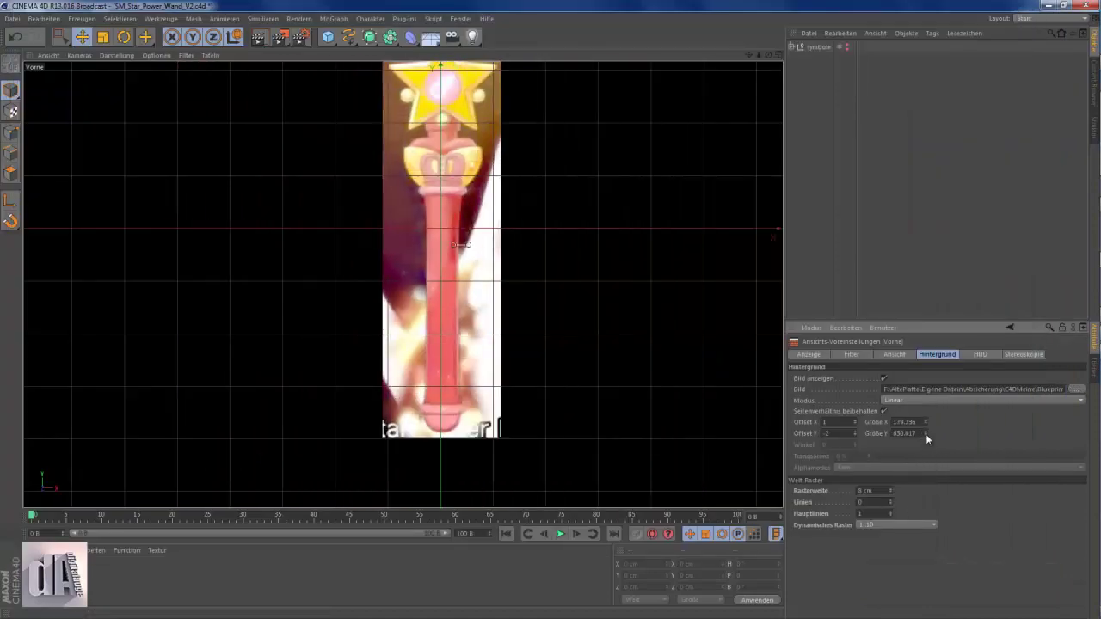
{"action": "left_click_drag", "start_coordinate": [925, 434], "coordinate": [924, 431]}
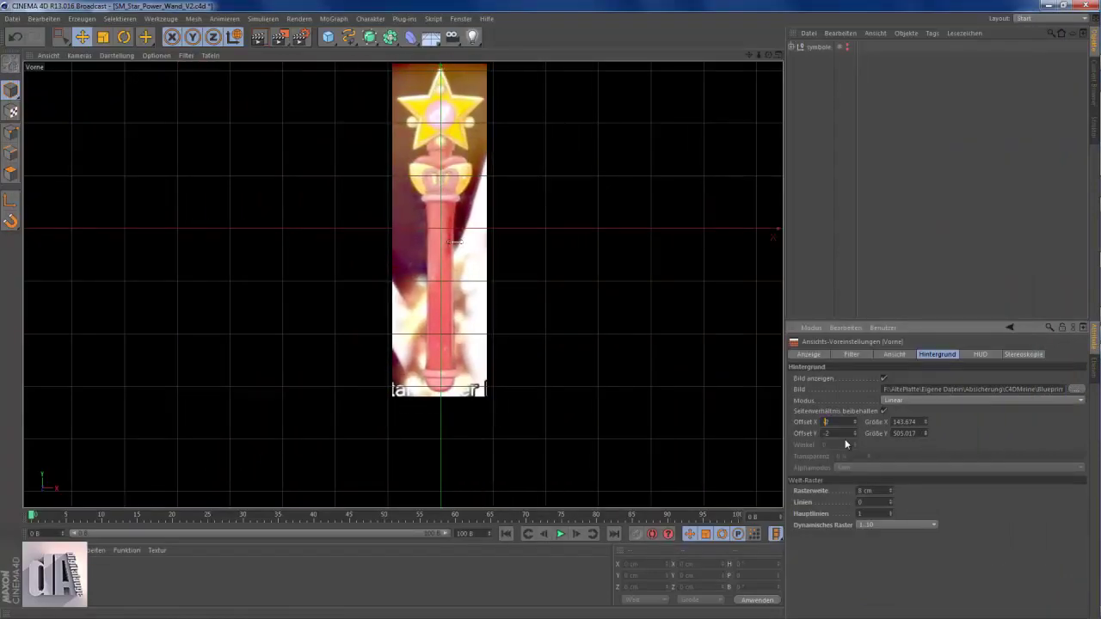
{"action": "left_click_drag", "start_coordinate": [844, 441], "coordinate": [844, 465]}
Step: Load the wand's side image as the right-view background and shrink it to fit
{"action": "key", "text": "F3"}
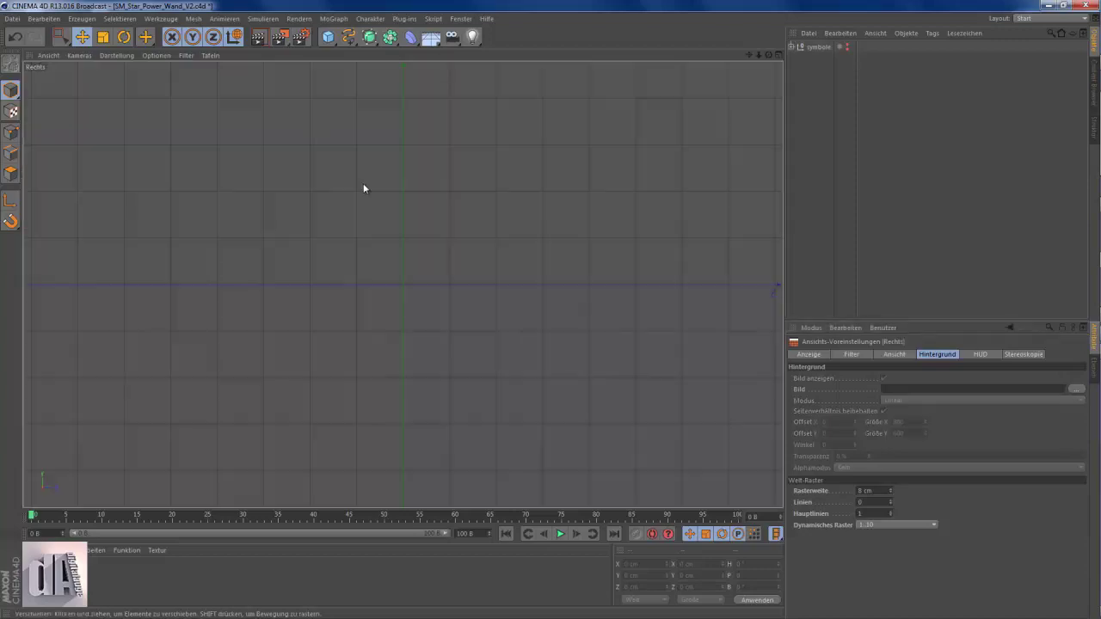
{"action": "left_click", "coordinate": [1076, 388]}
{"action": "double_click", "coordinate": [564, 111]}
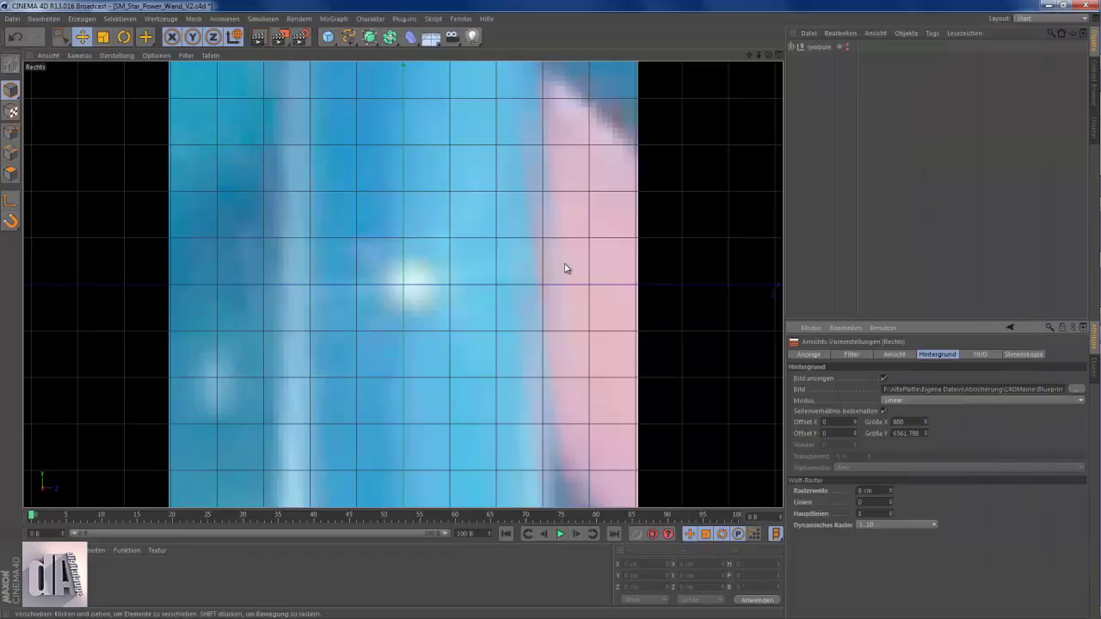
{"action": "left_click_drag", "start_coordinate": [927, 488], "coordinate": [926, 444]}
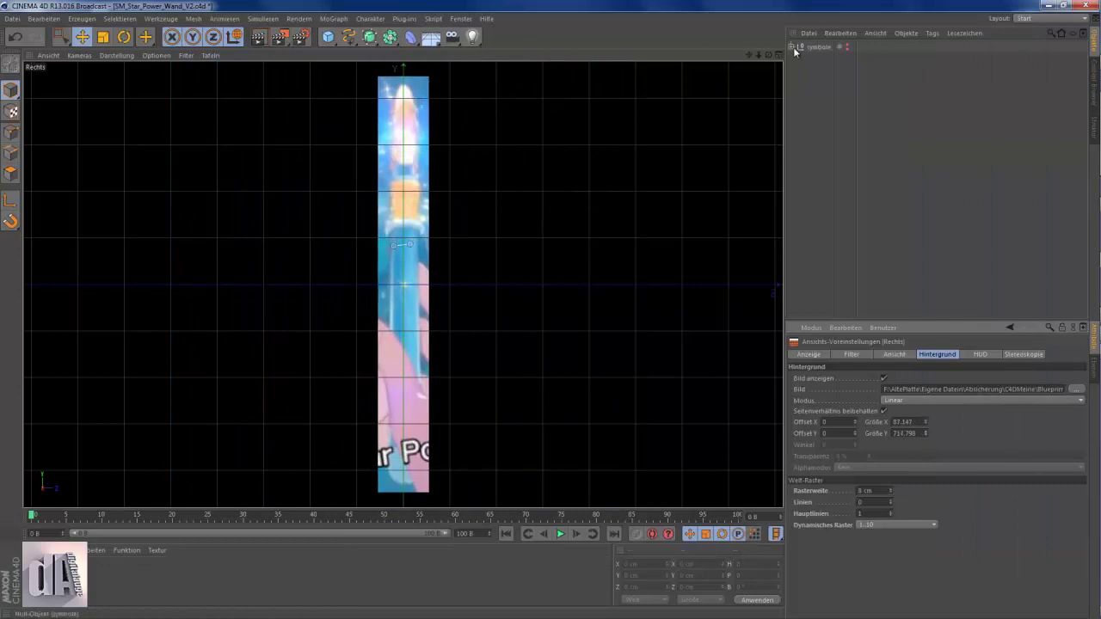
Step: In the front view, add a cube and stretch its bottom points down to the wand's base
{"action": "key", "text": "F4"}
{"action": "left_click", "coordinate": [327, 37]}
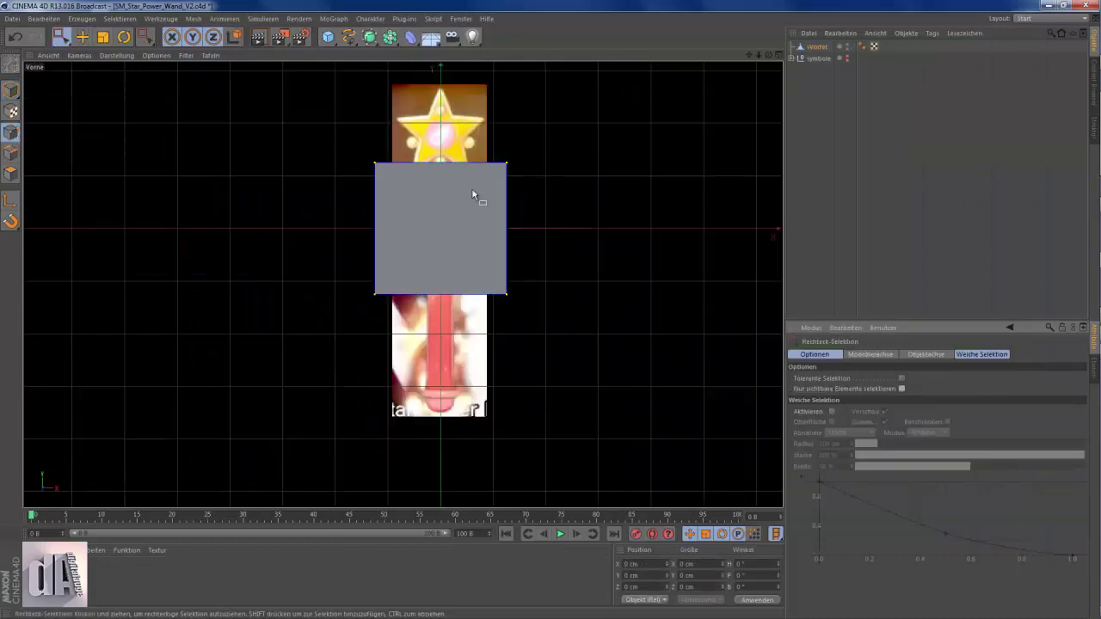
{"action": "left_click", "coordinate": [120, 18]}
{"action": "left_click", "coordinate": [129, 167]}
{"action": "left_click_drag", "start_coordinate": [547, 309], "coordinate": [438, 305]}
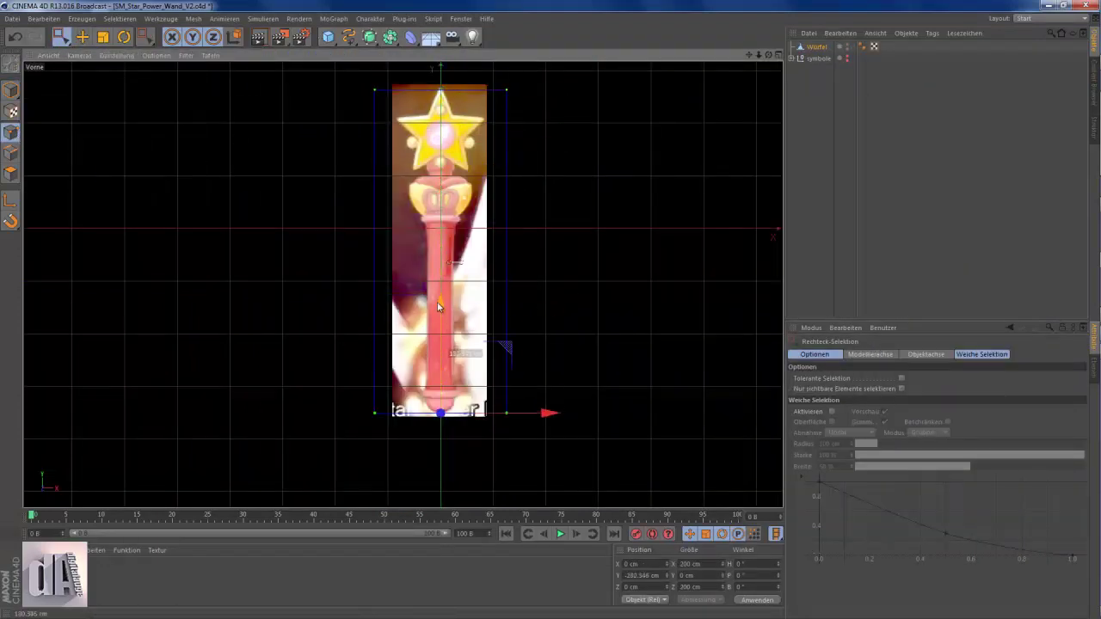
Step: Rescale and lower the side-view background to match, then add a HyperNURBS and a null object
{"action": "key", "text": "F3"}
{"action": "left_click", "coordinate": [157, 55]}
{"action": "left_click", "coordinate": [172, 274]}
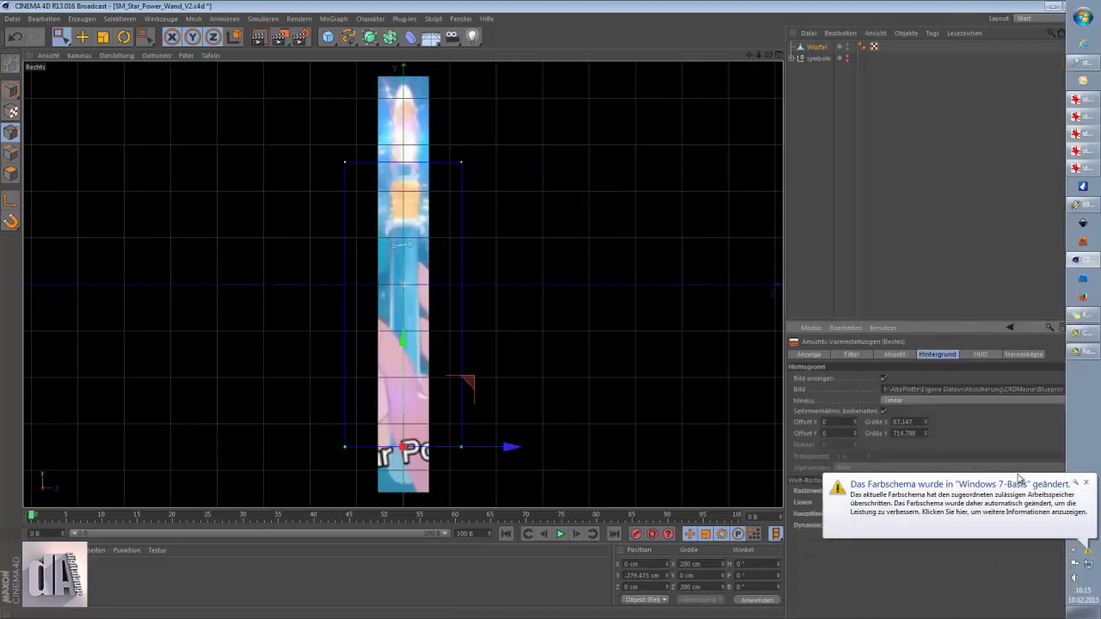
{"action": "left_click_drag", "start_coordinate": [923, 432], "coordinate": [927, 438]}
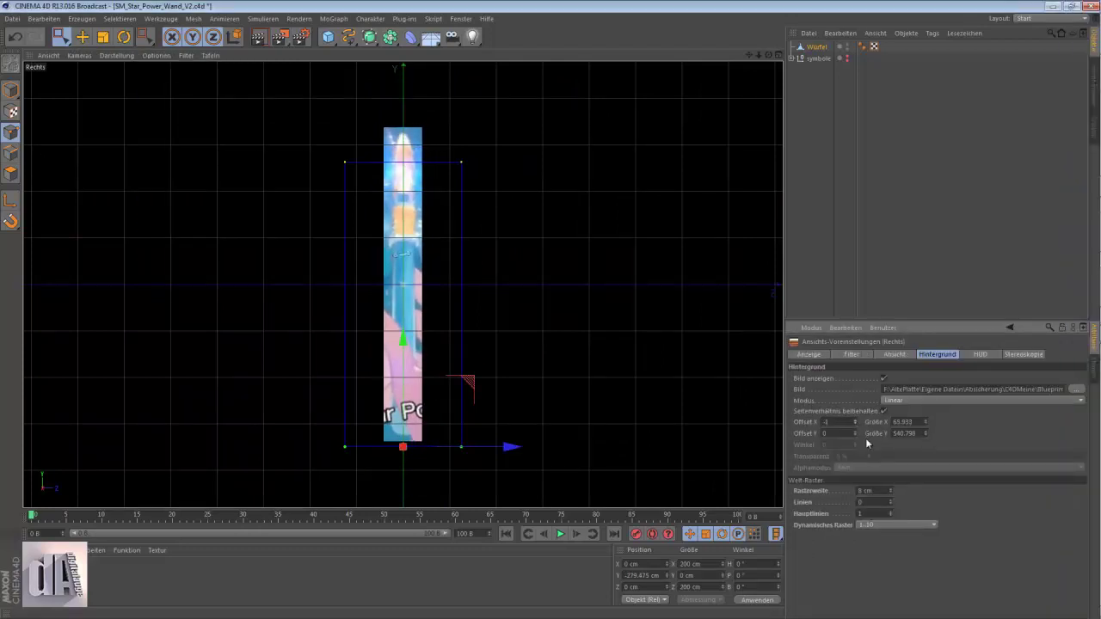
{"action": "left_click_drag", "start_coordinate": [854, 433], "coordinate": [856, 436]}
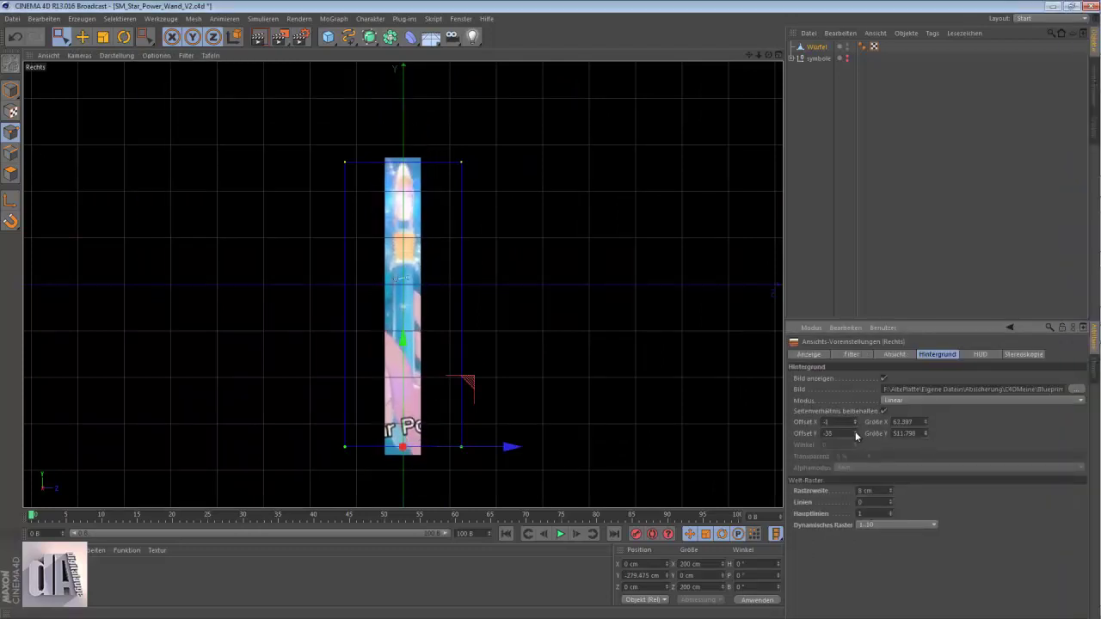
{"action": "key", "text": "F4"}
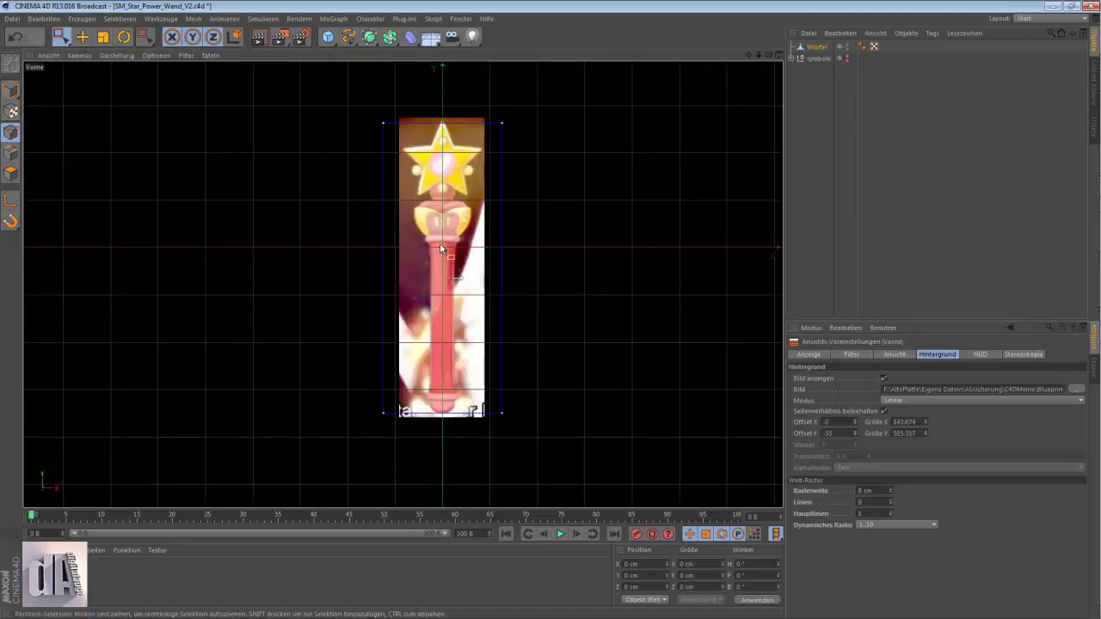
{"action": "left_click", "coordinate": [82, 18]}
{"action": "left_click", "coordinate": [138, 34]}
Step: Add a null object and a cylinder, and adjust the cylinder's cap and size settings
{"action": "left_click", "coordinate": [82, 18]}
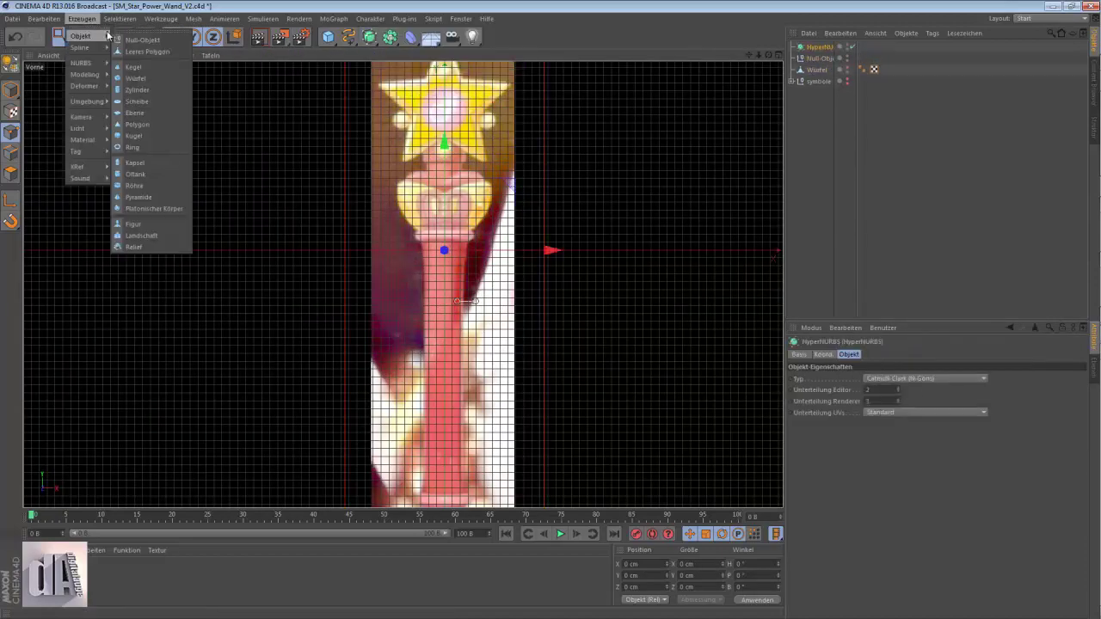
{"action": "left_click", "coordinate": [137, 34]}
{"action": "left_click", "coordinate": [861, 121]}
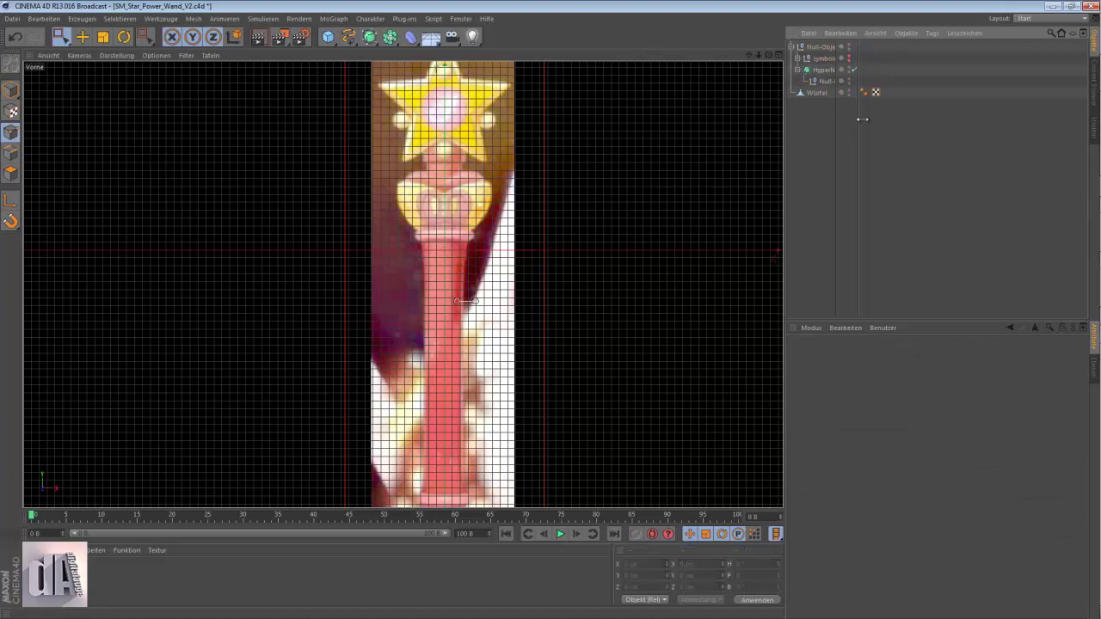
{"action": "scroll", "coordinate": [293, 113], "scroll_direction": "down", "scroll_amount": 1}
{"action": "left_click", "coordinate": [328, 36]}
{"action": "left_click", "coordinate": [619, 45]}
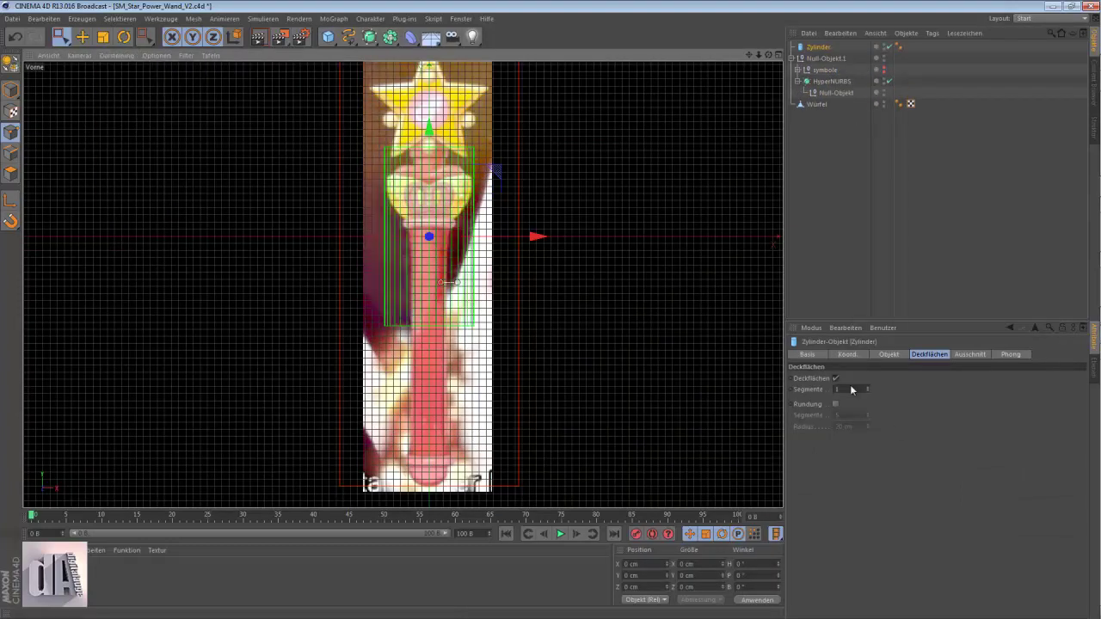
{"action": "left_click", "coordinate": [889, 354]}
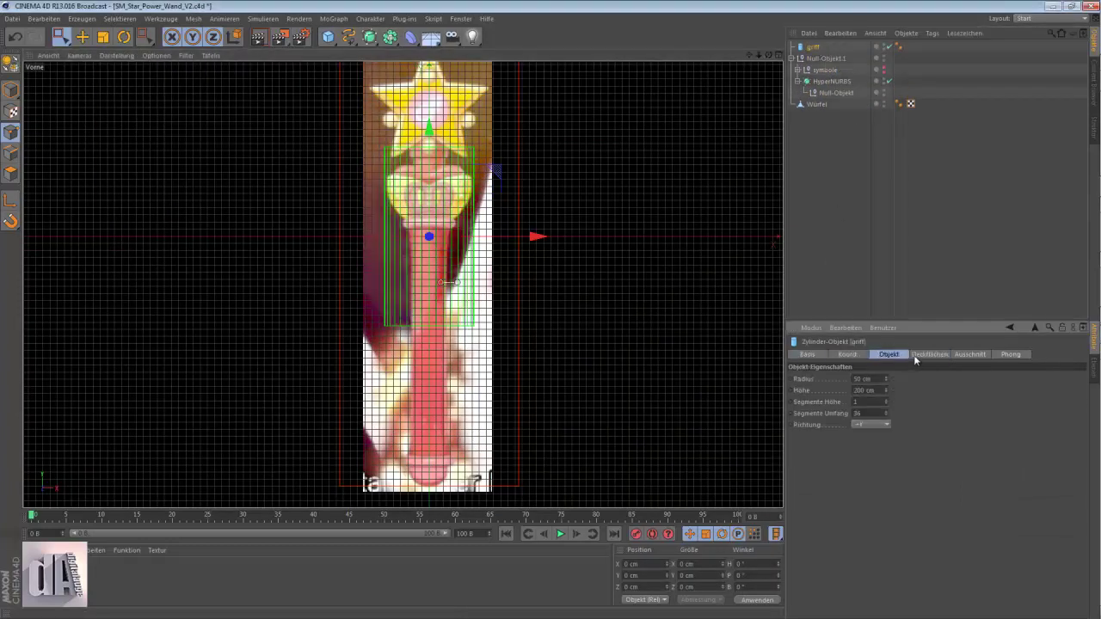
Step: Set the front-view grid spacing to 35 cm and move the cylinder down onto the handle
{"action": "left_click", "coordinate": [284, 151]}
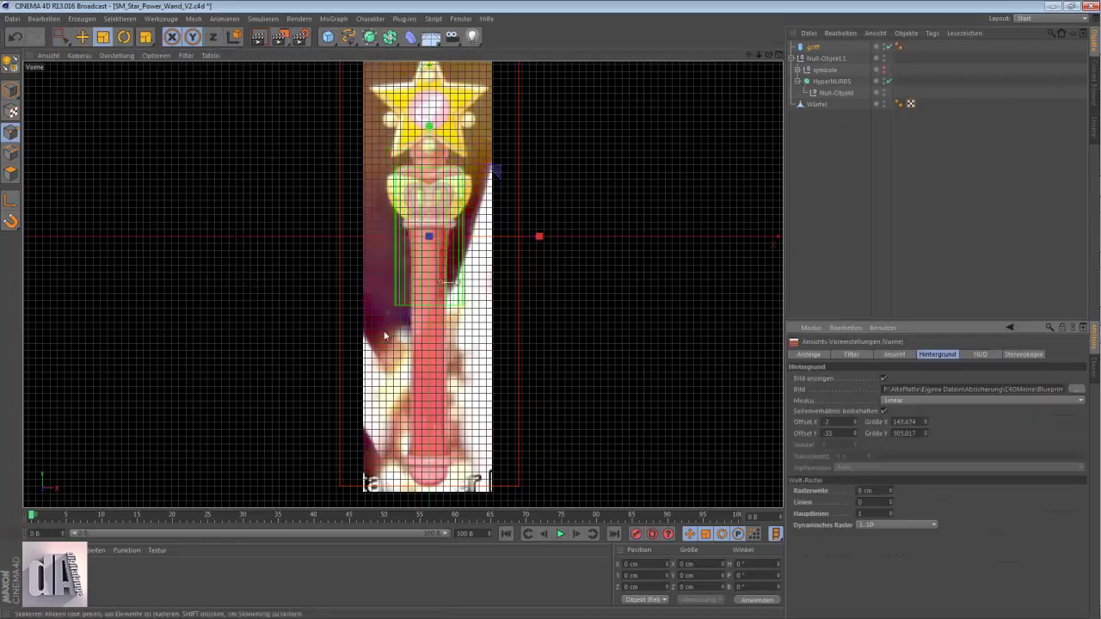
{"action": "left_click", "coordinate": [891, 492]}
{"action": "left_click", "coordinate": [891, 492]}
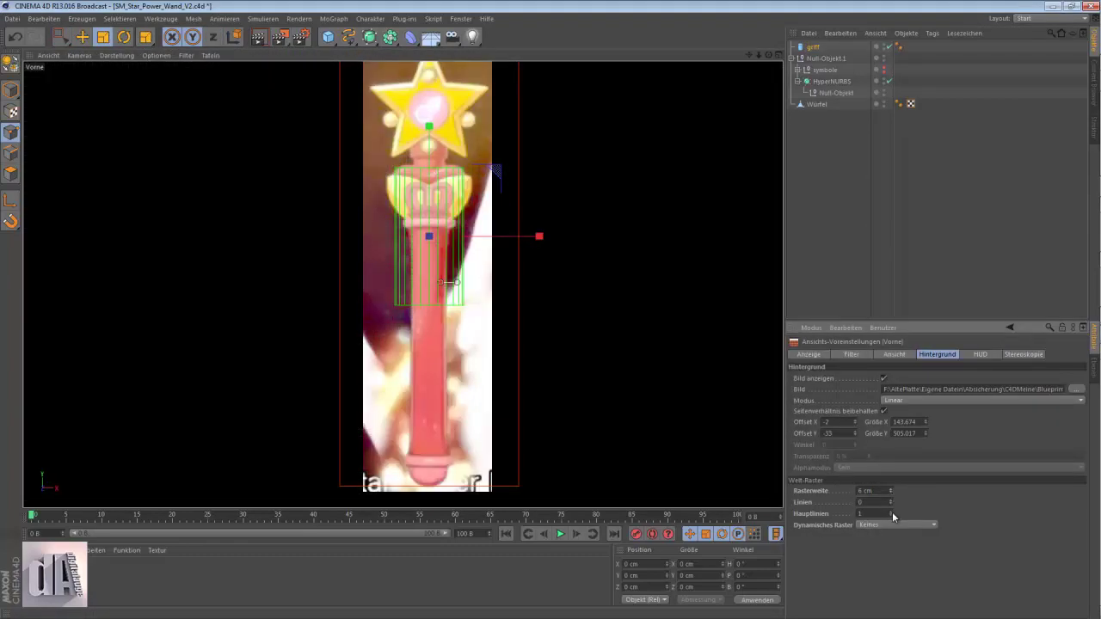
{"action": "left_click", "coordinate": [896, 525]}
{"action": "left_click", "coordinate": [894, 537]}
{"action": "double_click", "coordinate": [862, 490]}
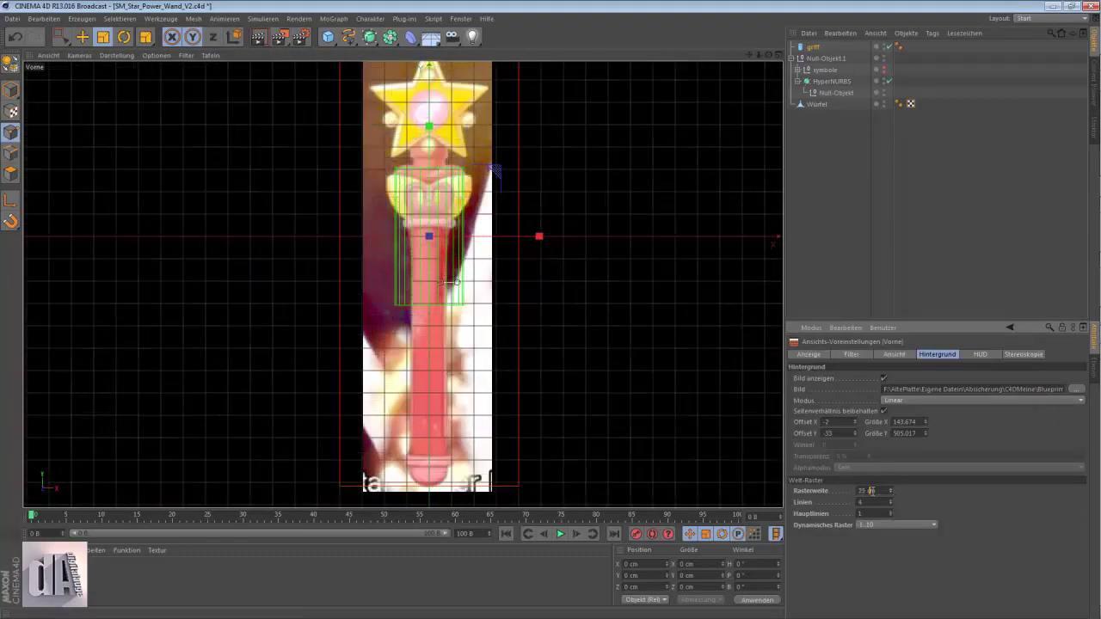
{"action": "key", "text": "Return"}
{"action": "key", "text": "e"}
{"action": "left_click_drag", "start_coordinate": [429, 129], "coordinate": [429, 220]}
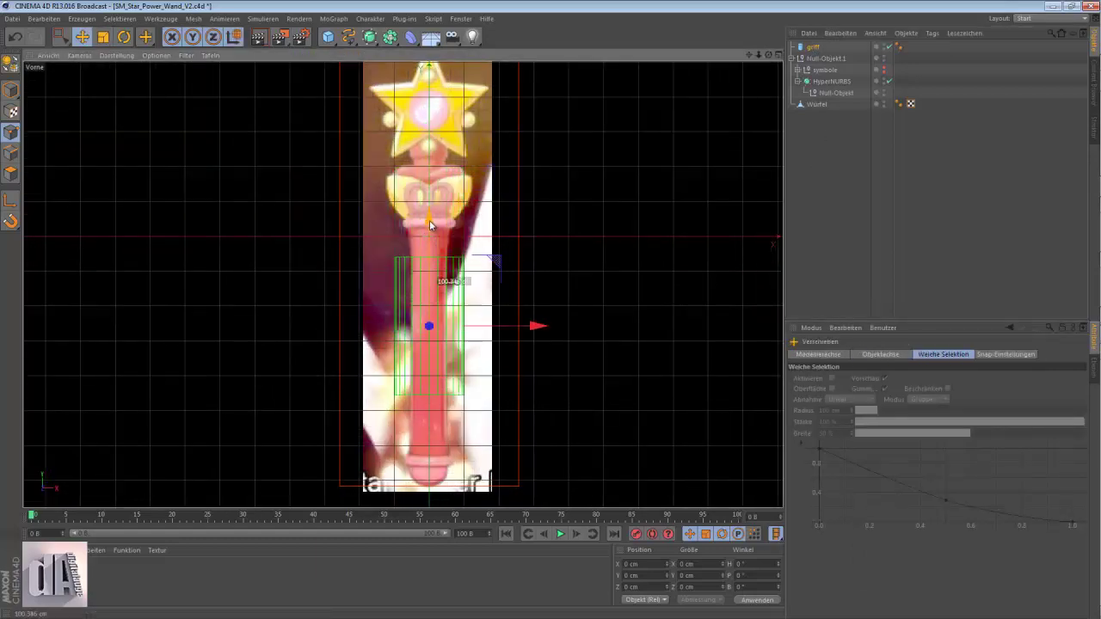
Step: Optimize the cylinder's mesh to merge duplicate points and make the viewport grid coarser
{"action": "key", "text": "0"}
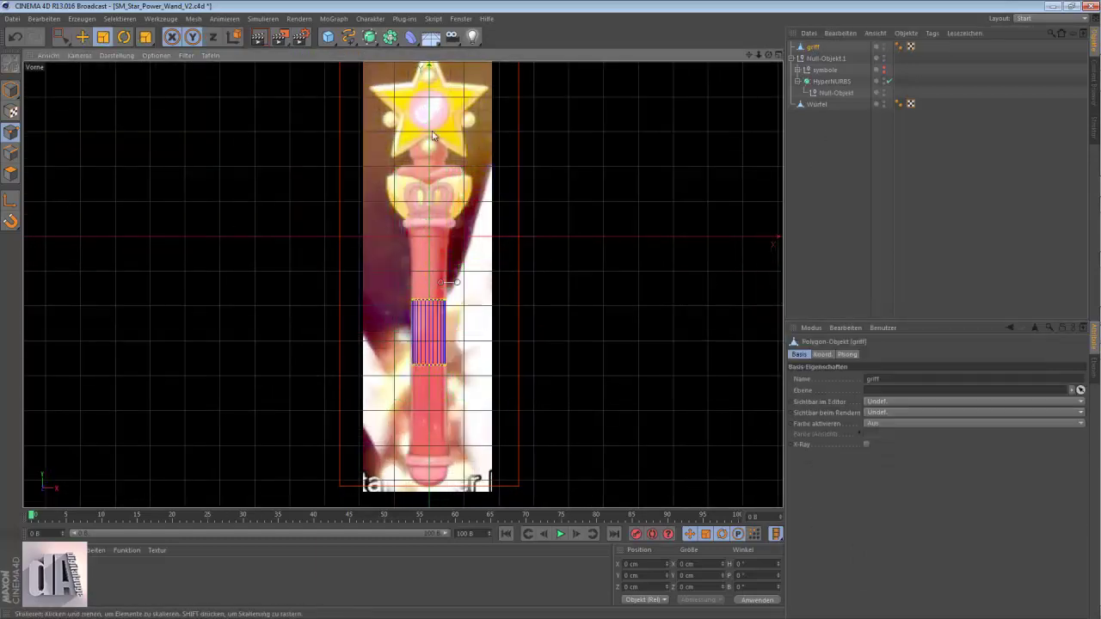
{"action": "right_click", "coordinate": [604, 400]}
{"action": "left_click", "coordinate": [639, 559]}
{"action": "scroll", "coordinate": [414, 220], "scroll_direction": "up", "scroll_amount": 2}
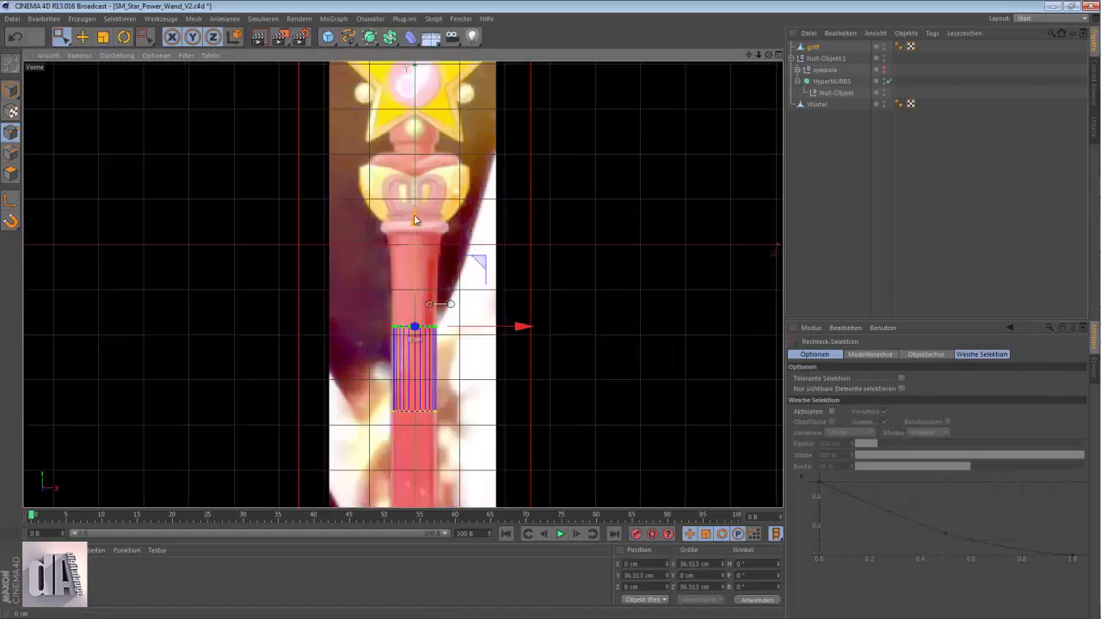
{"action": "scroll", "coordinate": [403, 344], "scroll_direction": "down", "scroll_amount": 1}
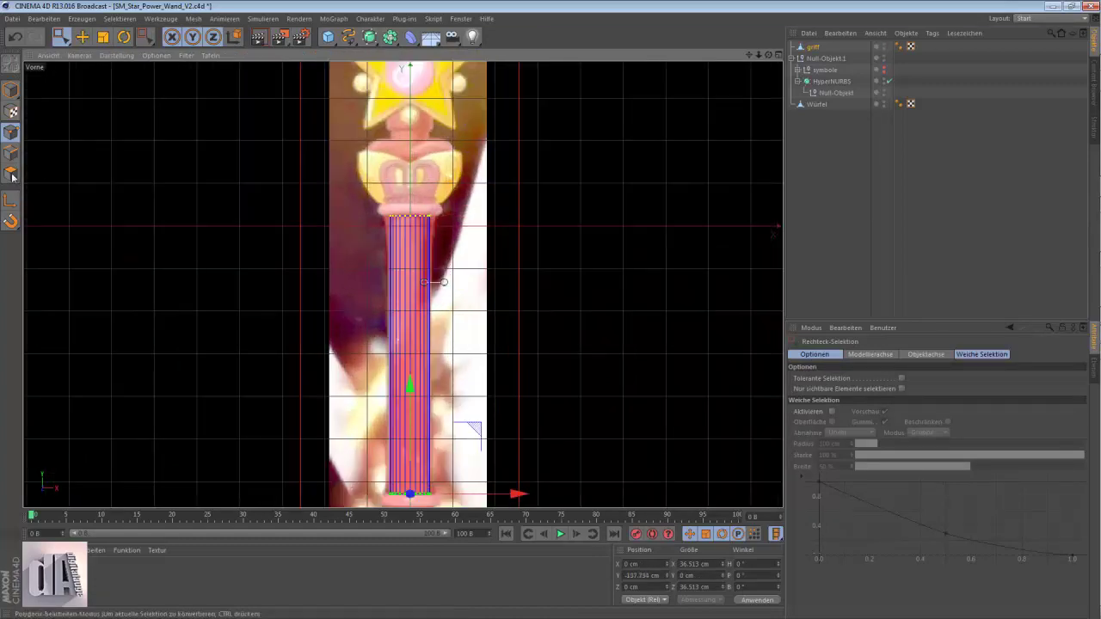
{"action": "key", "text": "shift+v"}
{"action": "scroll", "coordinate": [404, 284], "scroll_direction": "up", "scroll_amount": 2}
{"action": "left_click_drag", "start_coordinate": [892, 504], "coordinate": [886, 529]}
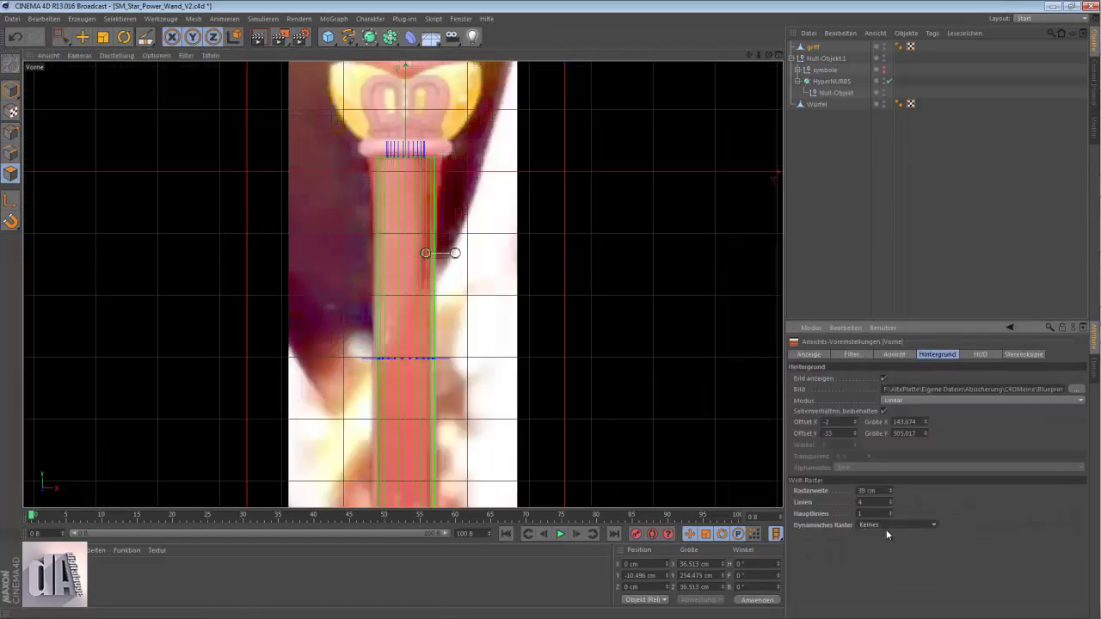
{"action": "scroll", "coordinate": [387, 283], "scroll_direction": "down", "scroll_amount": 1}
Step: Cut an edge loop, then select and widen the ring of points at the handle's top
{"action": "key", "text": "k"}
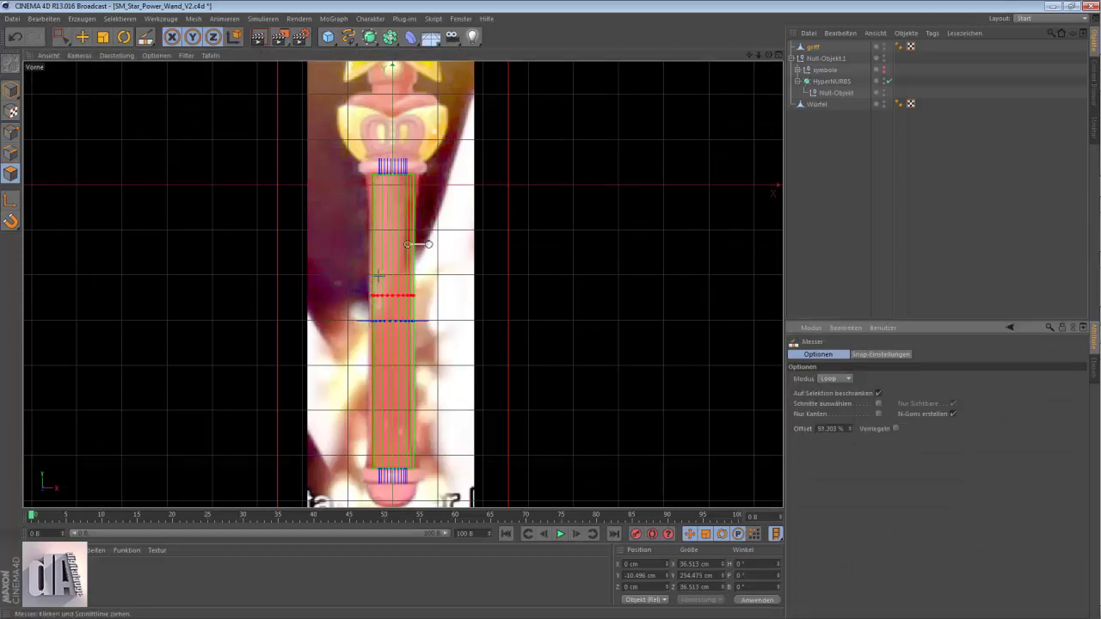
{"action": "left_click", "coordinate": [11, 131]}
{"action": "key", "text": "0"}
{"action": "left_click_drag", "start_coordinate": [334, 156], "coordinate": [470, 202]}
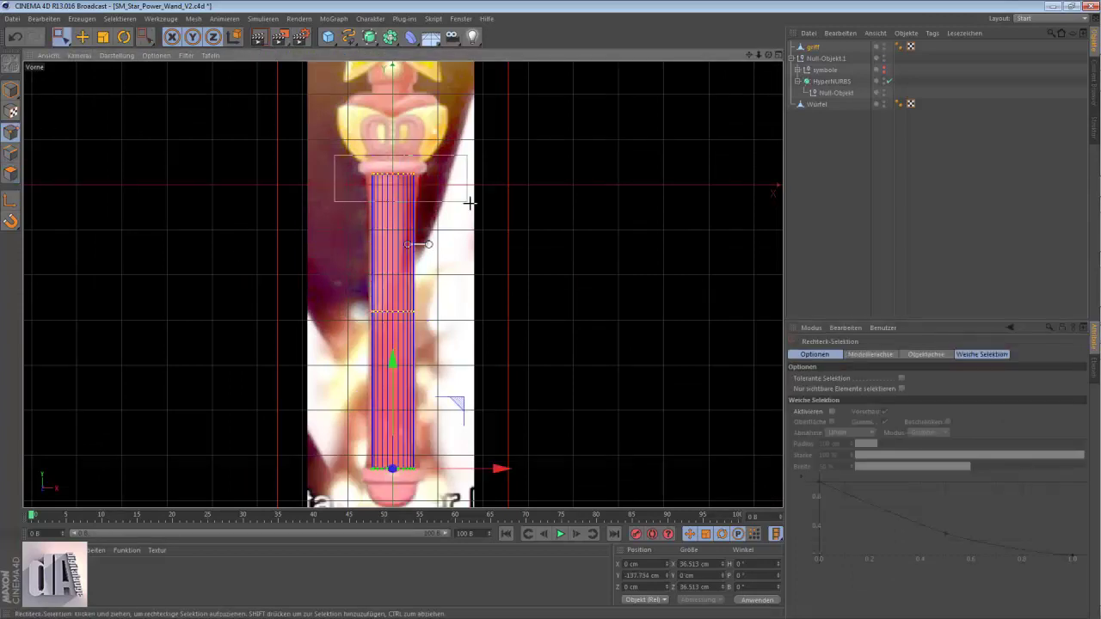
{"action": "key", "text": "t"}
{"action": "key", "text": "F2"}
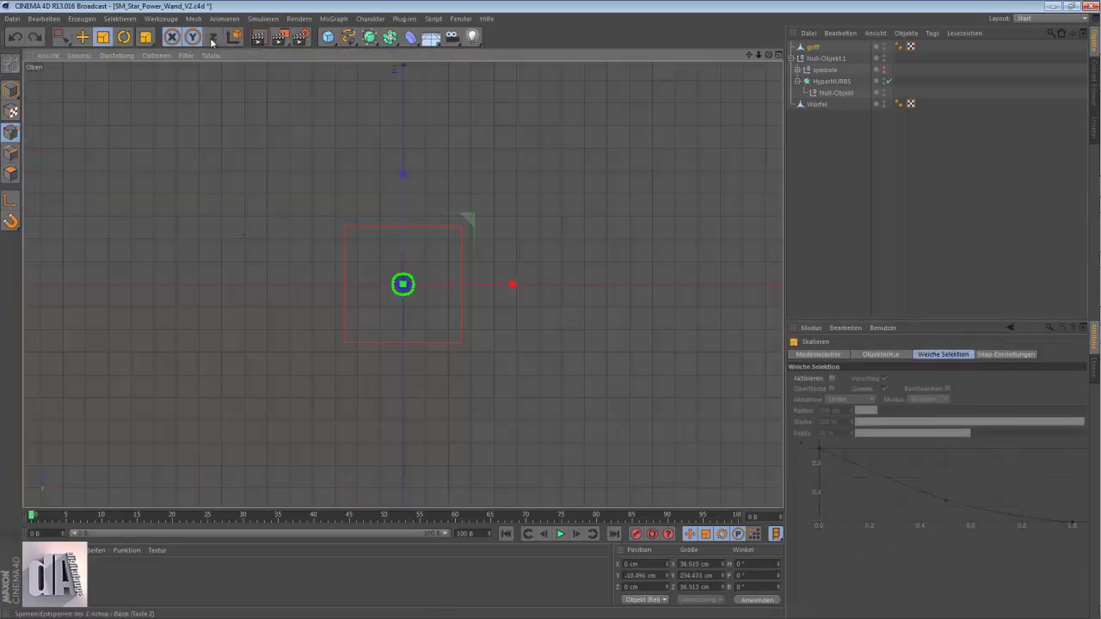
{"action": "left_click_drag", "start_coordinate": [263, 218], "coordinate": [439, 304]}
{"action": "key", "text": "F4"}
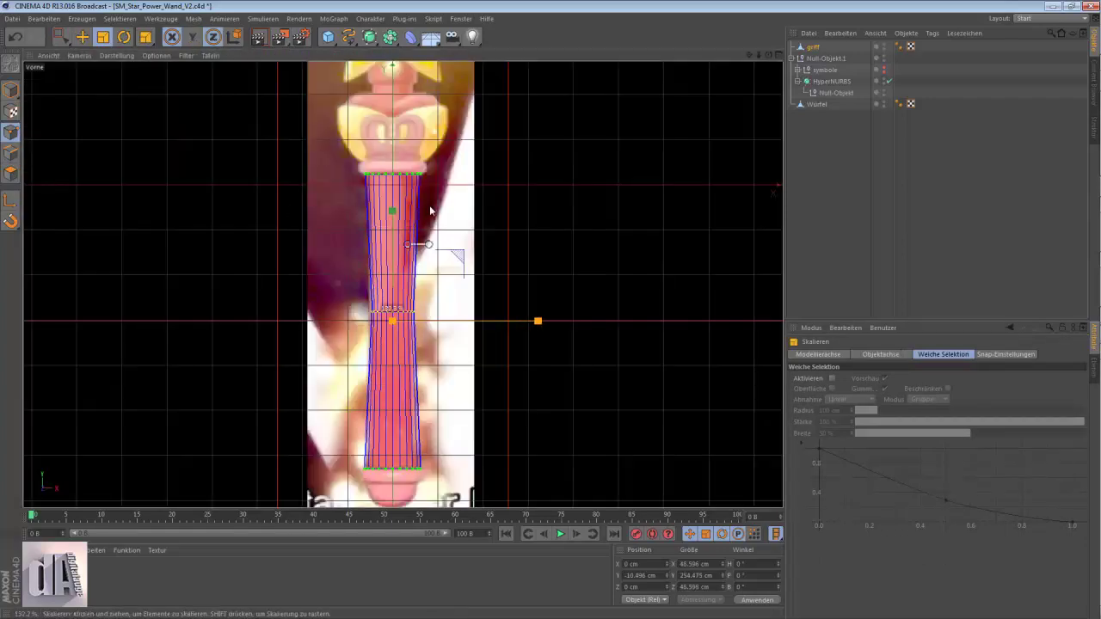
Step: Cut another edge loop across the handle and move griff into the HyperNURBS null group
{"action": "key", "text": "Return"}
{"action": "key", "text": "k"}
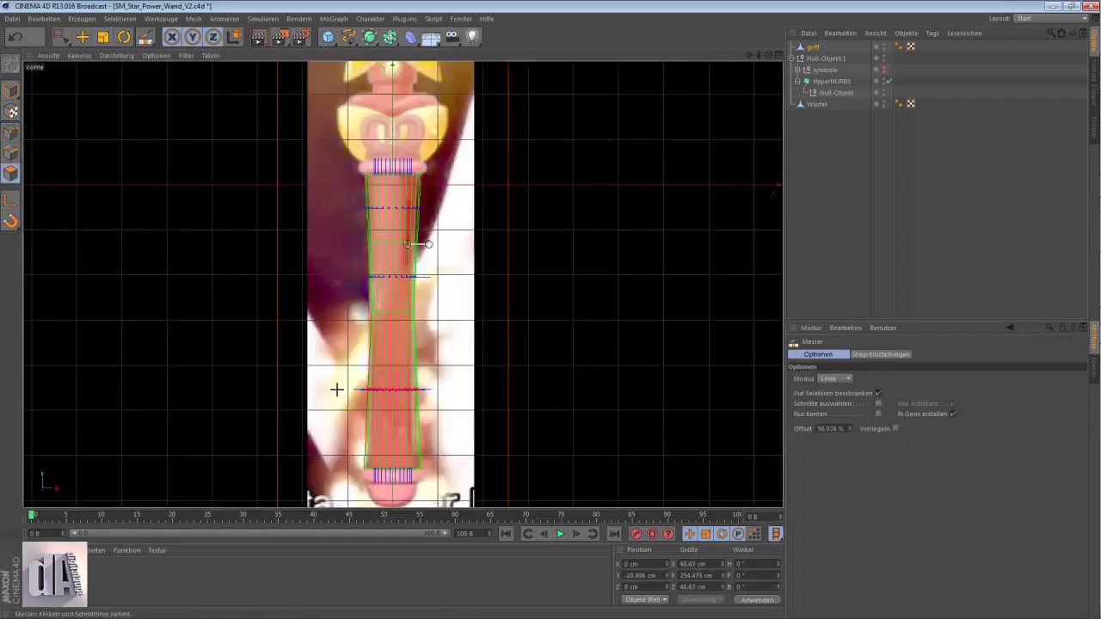
{"action": "left_click", "coordinate": [336, 389]}
{"action": "key", "text": "t"}
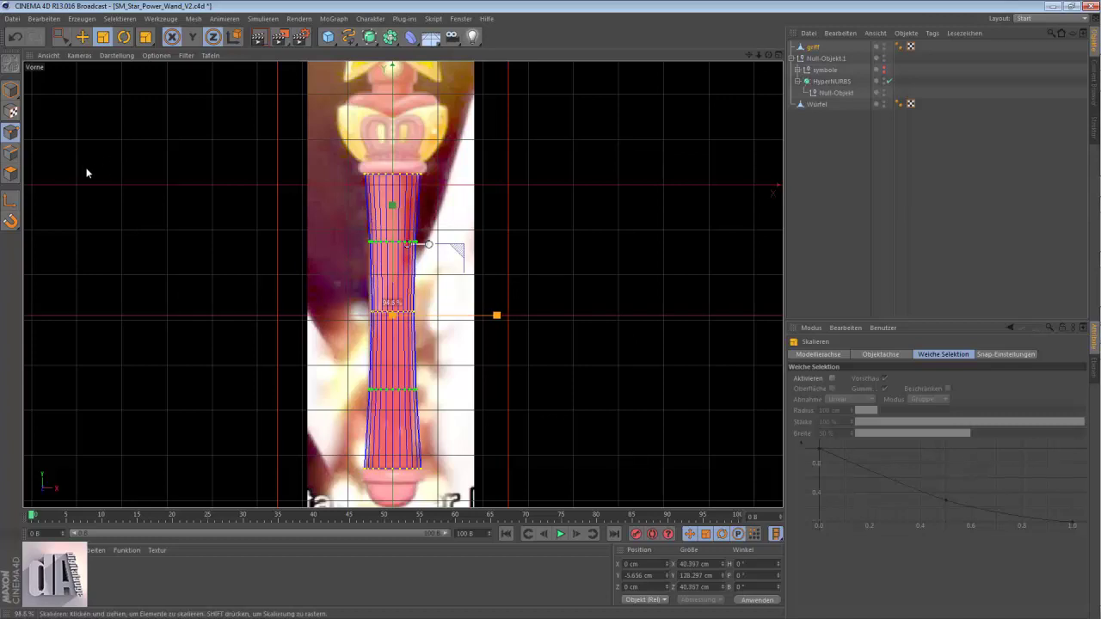
{"action": "left_click_drag", "start_coordinate": [813, 46], "coordinate": [836, 92]}
{"action": "key", "text": "F1"}
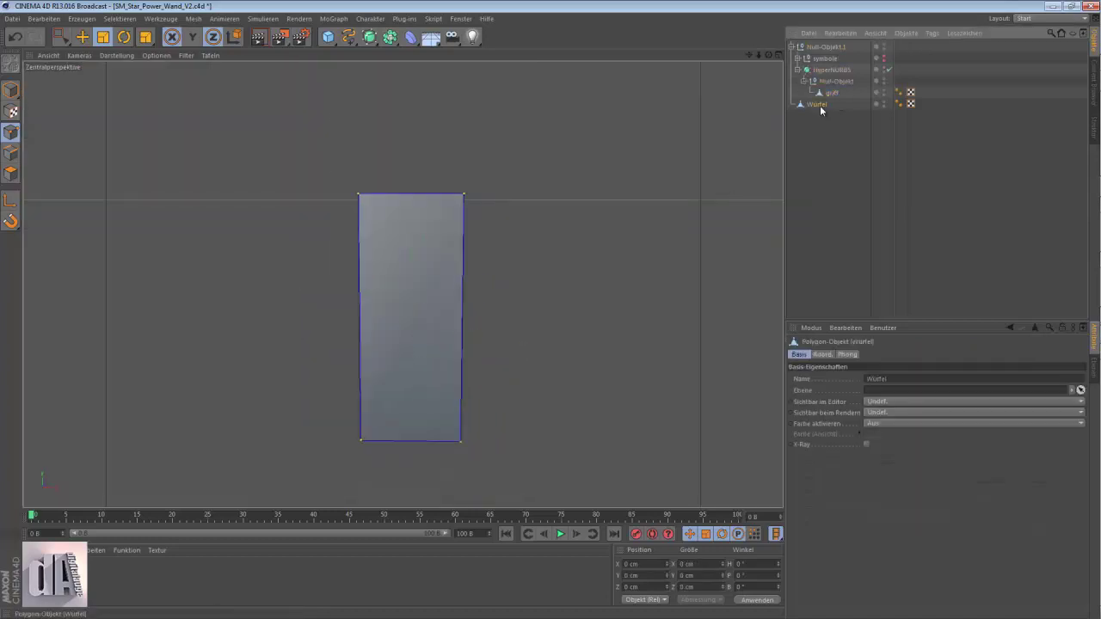
Step: Delete the Würfel cube and select the griff handle in the front view
{"action": "key", "text": "Delete"}
{"action": "scroll", "coordinate": [447, 388], "scroll_direction": "up", "scroll_amount": 3}
{"action": "key", "text": "9"}
{"action": "key", "text": "F2"}
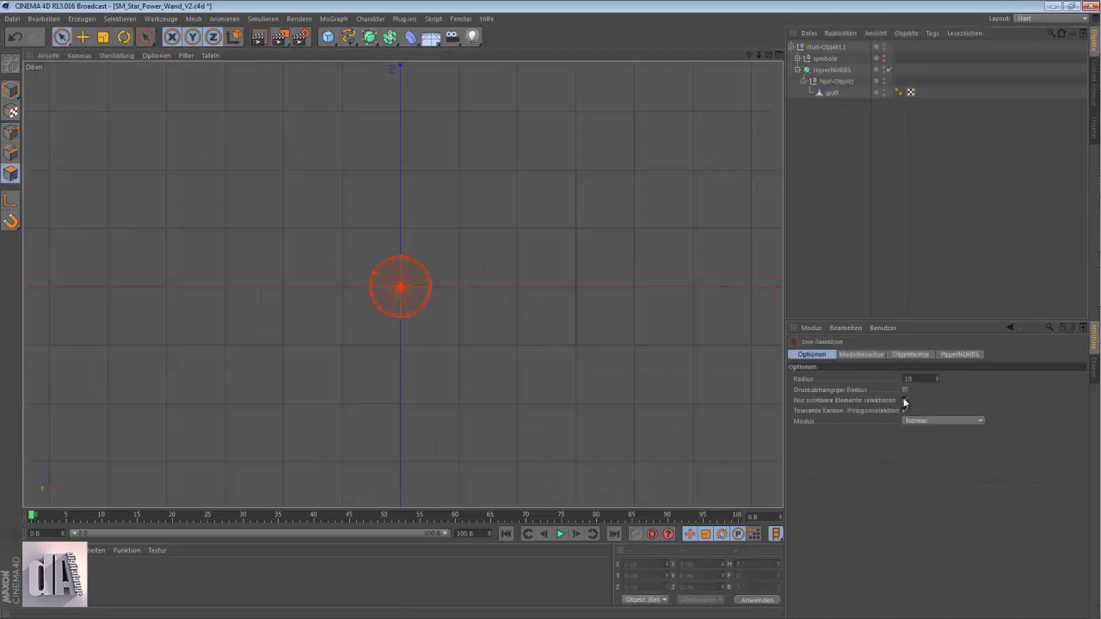
{"action": "left_click", "coordinate": [830, 92]}
{"action": "key", "text": "F4"}
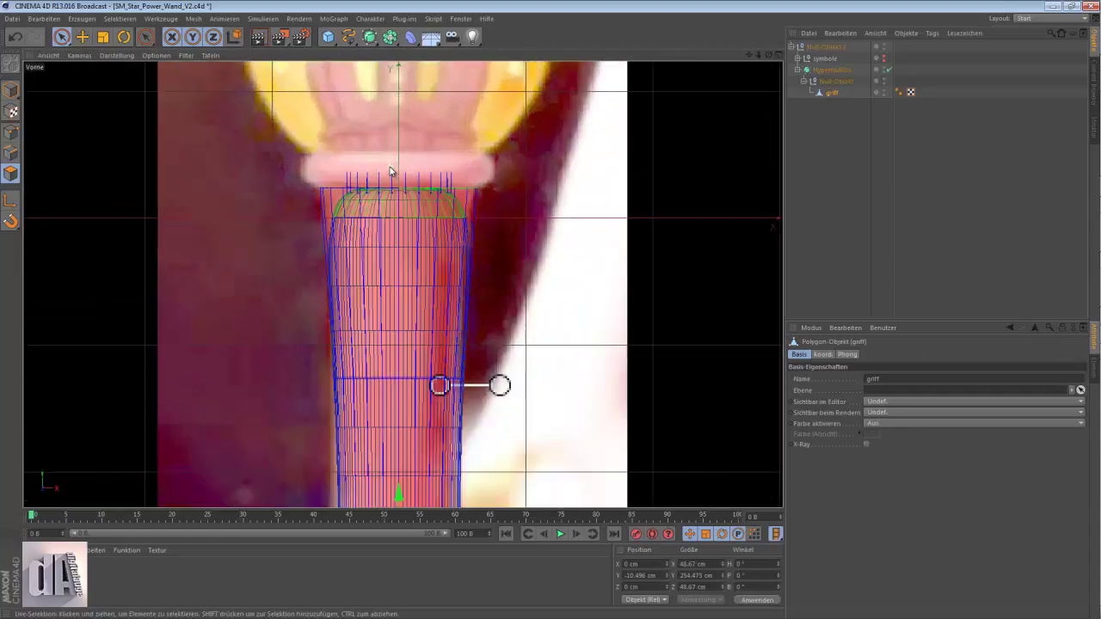
Step: Inner-extrude griff's polygons and cut edge loops near both ends of the handle
{"action": "scroll", "coordinate": [389, 172], "scroll_direction": "up", "scroll_amount": 1}
{"action": "key", "text": "i"}
{"action": "key", "text": "ctrl+a"}
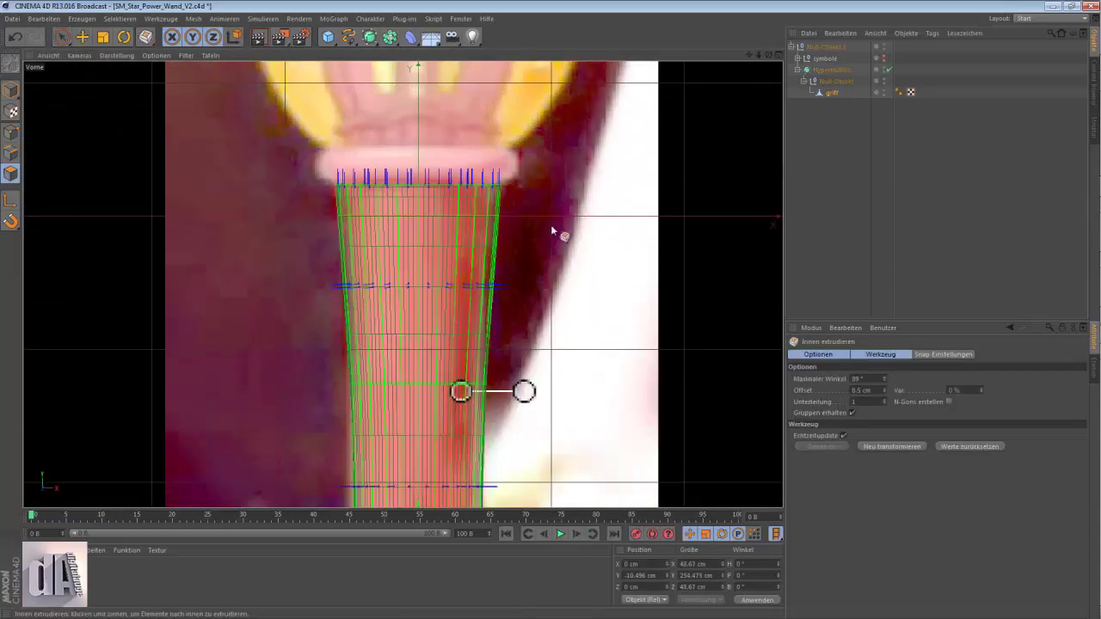
{"action": "scroll", "coordinate": [551, 225], "scroll_direction": "up", "scroll_amount": 3}
{"action": "scroll", "coordinate": [454, 260], "scroll_direction": "down", "scroll_amount": 5}
{"action": "middle_click_drag", "start_coordinate": [401, 430], "coordinate": [401, 215], "text": "alt"}
{"action": "scroll", "coordinate": [216, 345], "scroll_direction": "up", "scroll_amount": 3}
{"action": "key", "text": "k"}
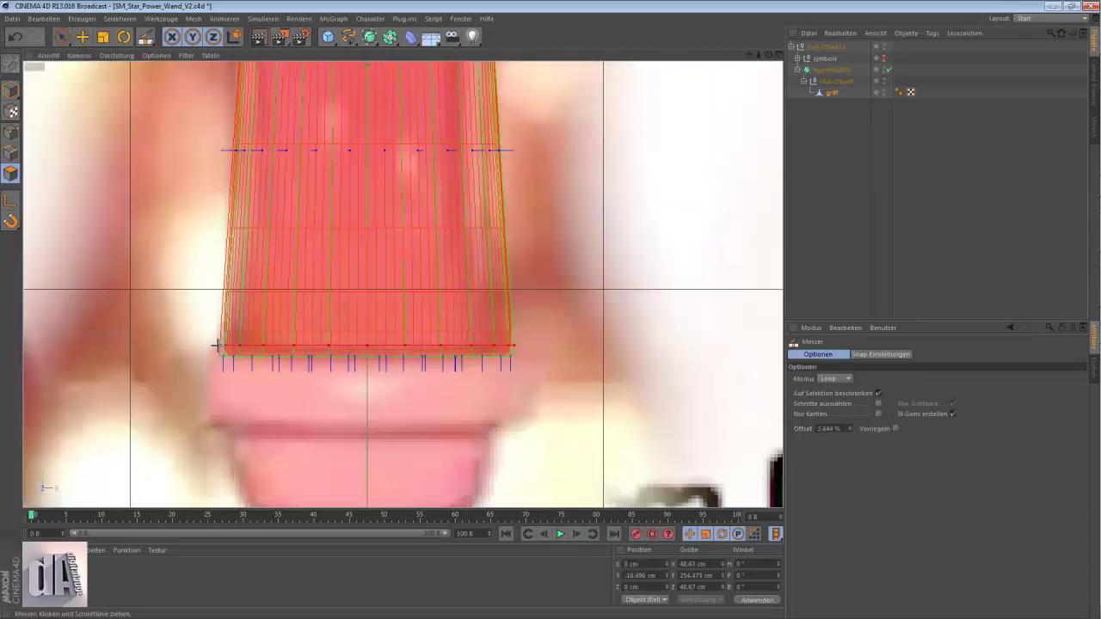
{"action": "scroll", "coordinate": [216, 346], "scroll_direction": "down", "scroll_amount": 3}
Step: Render the perspective view to check the smoothed, waisted handle shape
{"action": "key", "text": "F1"}
{"action": "scroll", "coordinate": [451, 318], "scroll_direction": "down", "scroll_amount": 2}
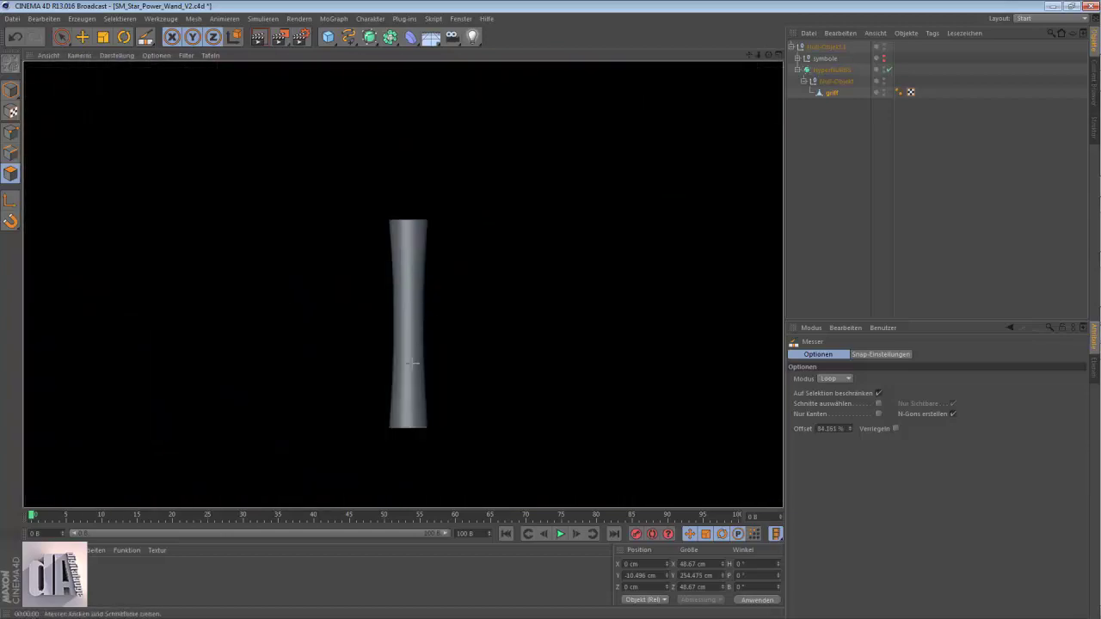
{"action": "key", "text": "t"}
{"action": "scroll", "coordinate": [220, 200], "scroll_direction": "up", "scroll_amount": 2}
{"action": "left_click", "coordinate": [259, 40]}
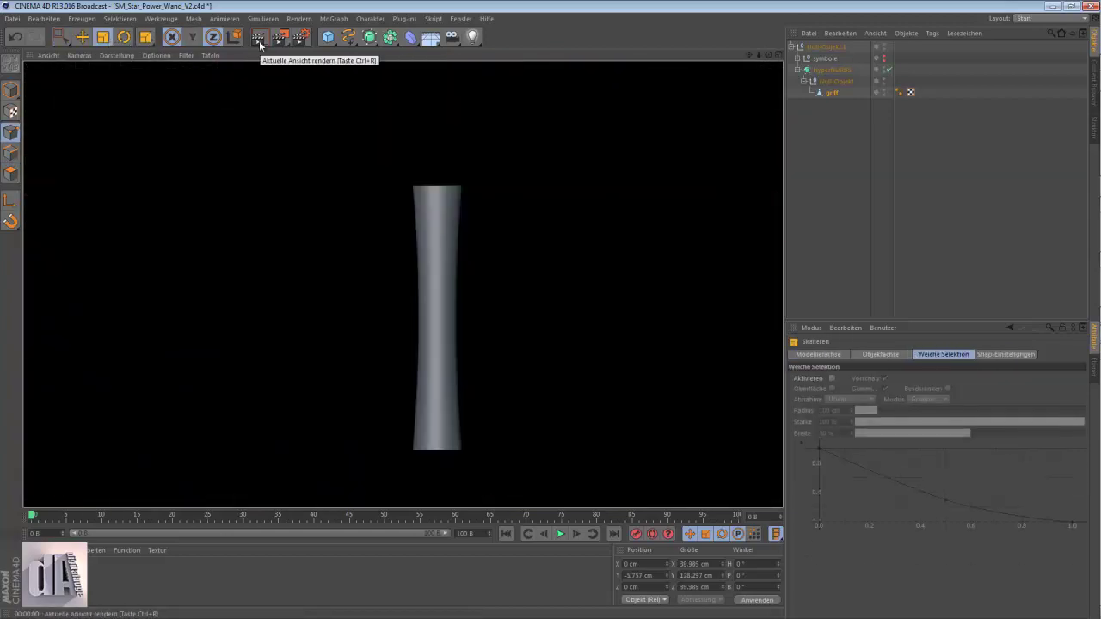
{"action": "key", "text": "F4"}
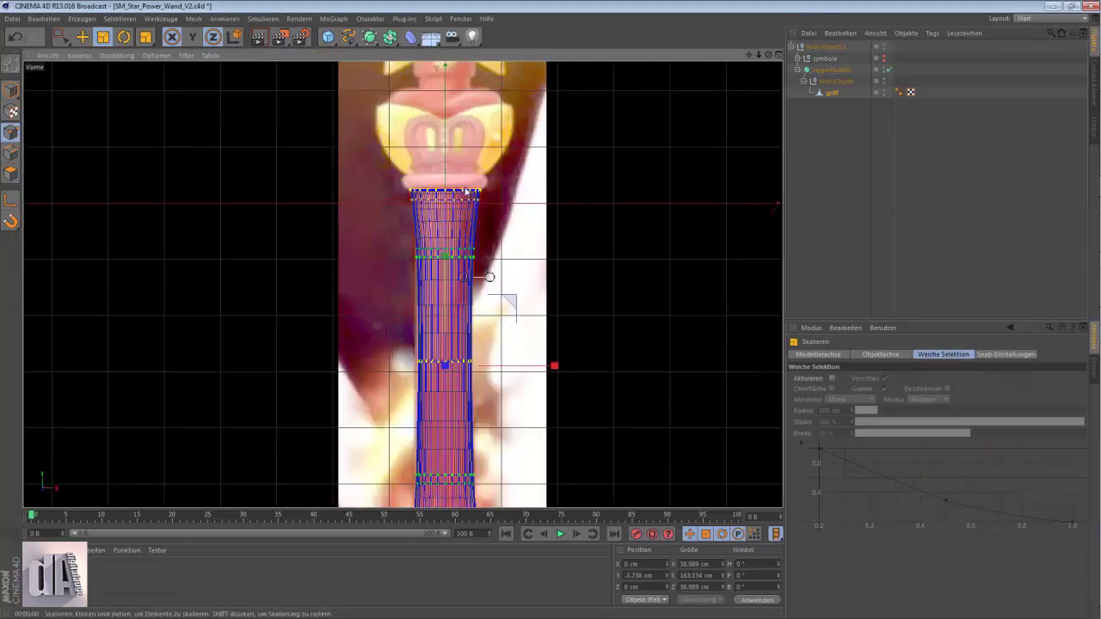
{"action": "scroll", "coordinate": [440, 163], "scroll_direction": "down", "scroll_amount": 1}
{"action": "key", "text": "F1"}
Step: Select the handle's top cap polygon and extrude it upward
{"action": "key", "text": "9"}
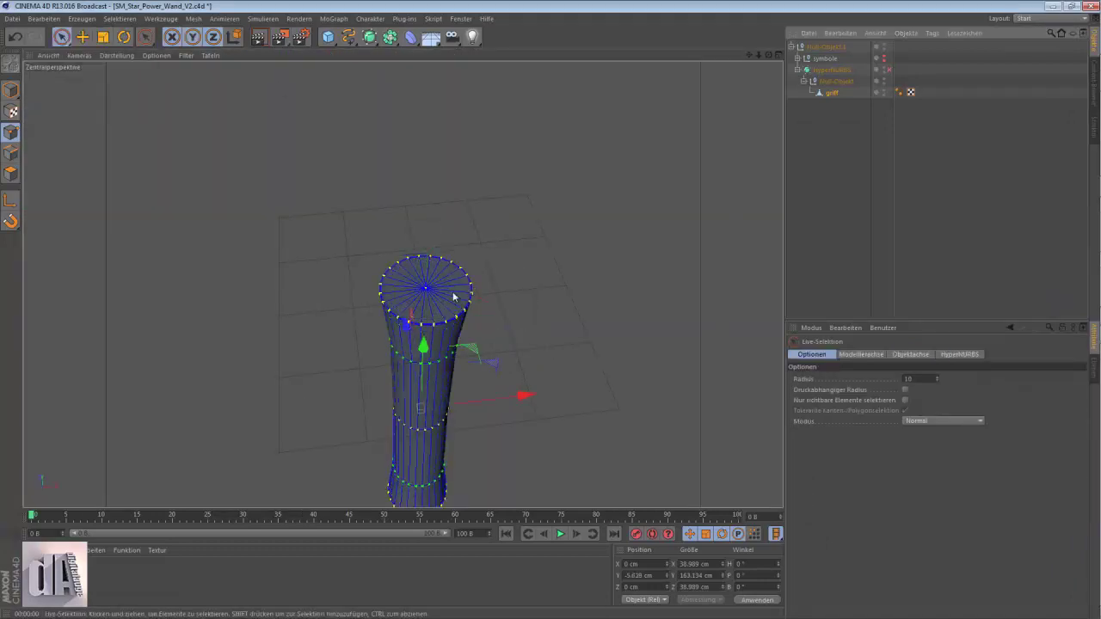
{"action": "left_click", "coordinate": [11, 172]}
{"action": "left_click", "coordinate": [426, 288]}
{"action": "left_click", "coordinate": [120, 18]}
{"action": "left_click", "coordinate": [129, 26]}
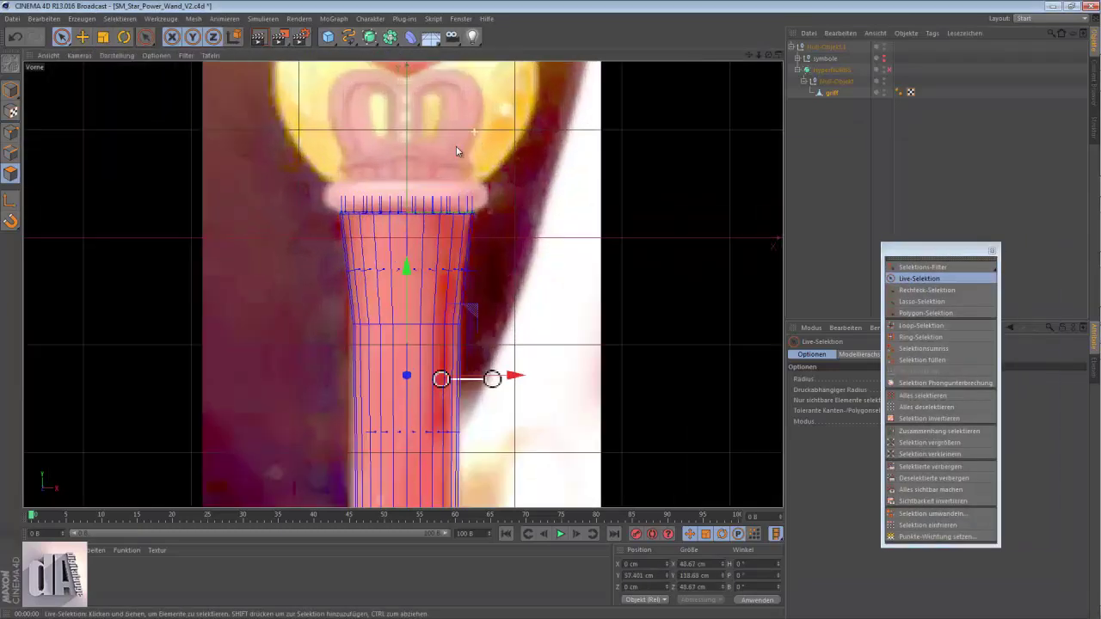
{"action": "right_click", "coordinate": [541, 163]}
{"action": "left_click", "coordinate": [594, 376]}
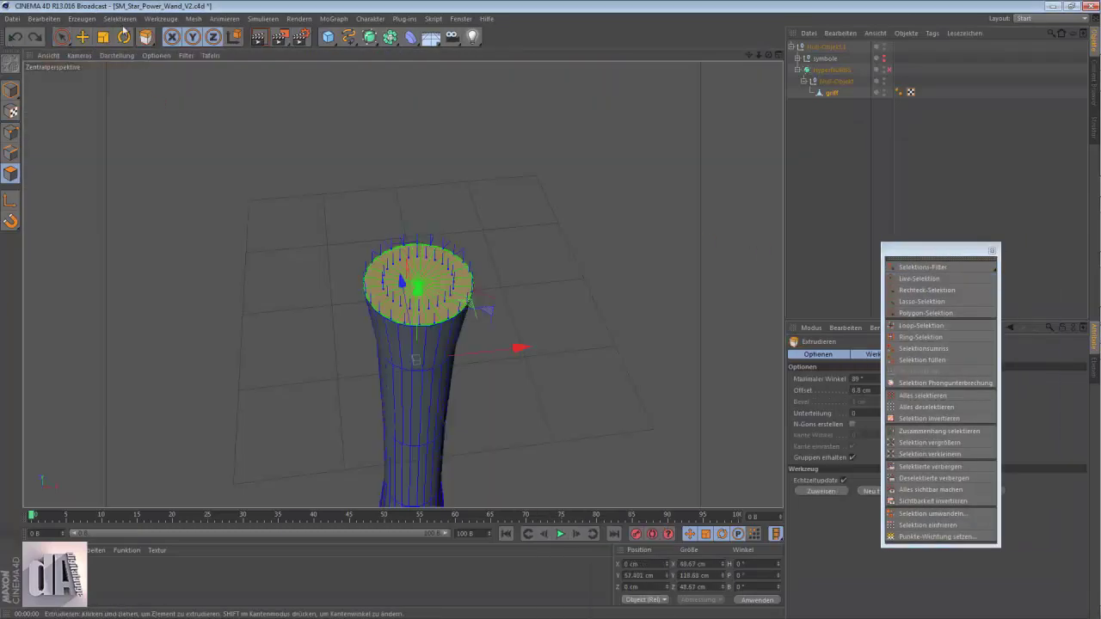
{"action": "left_click_drag", "start_coordinate": [928, 249], "coordinate": [1003, 259]}
Step: Cut an edge loop and scale it outward into a wider collar, previewing with smoothing
{"action": "key", "text": "F4"}
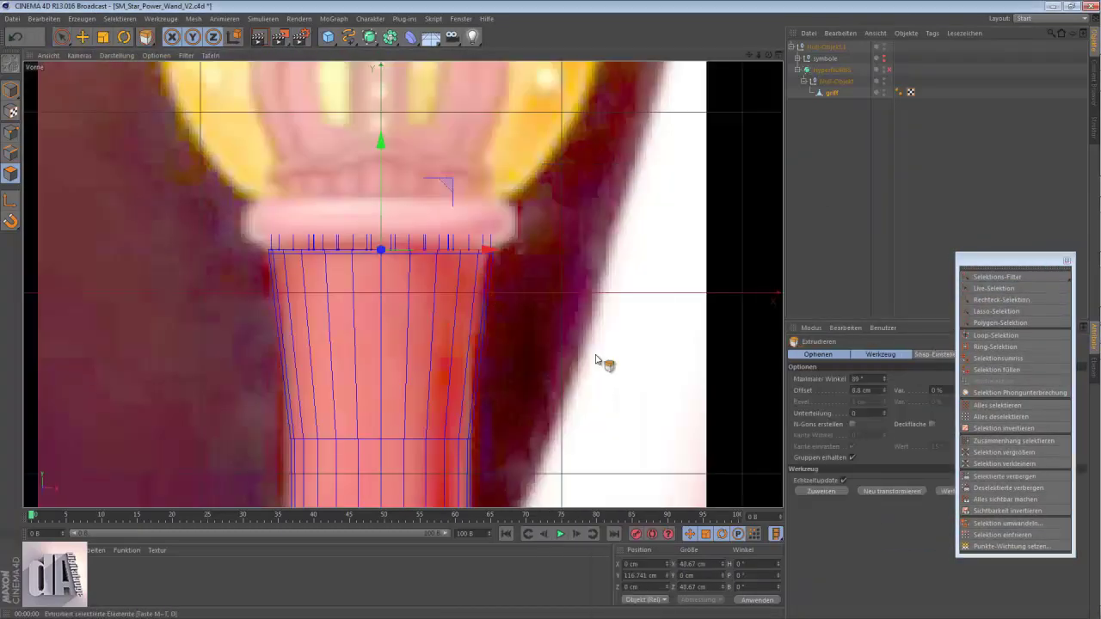
{"action": "key", "text": "k"}
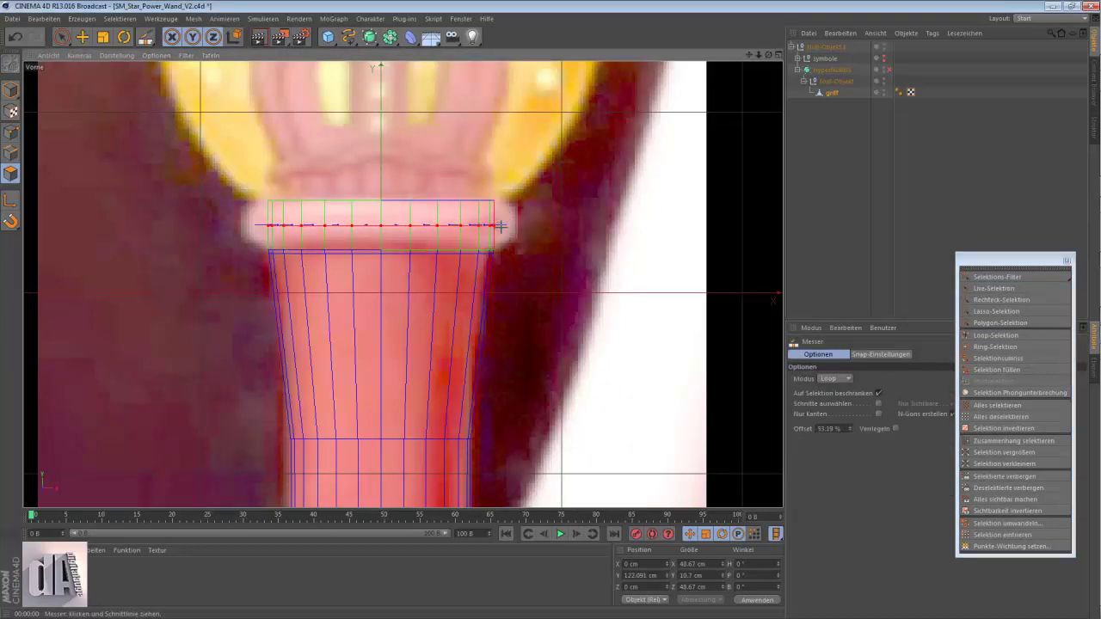
{"action": "key", "text": "t"}
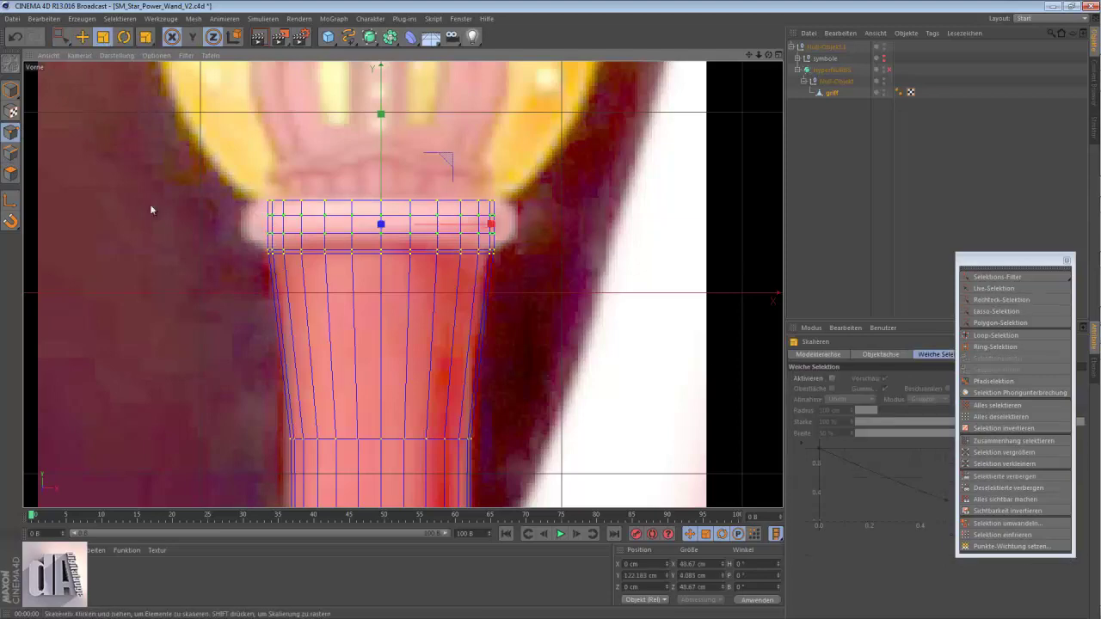
{"action": "left_click", "coordinate": [888, 68]}
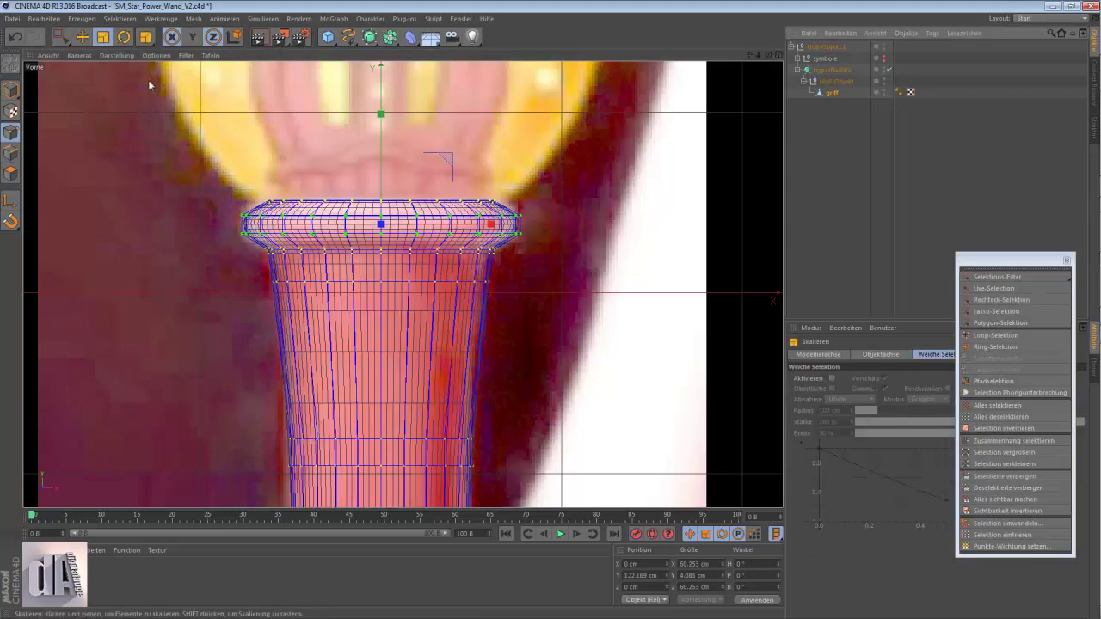
{"action": "left_click_drag", "start_coordinate": [383, 110], "coordinate": [550, 309]}
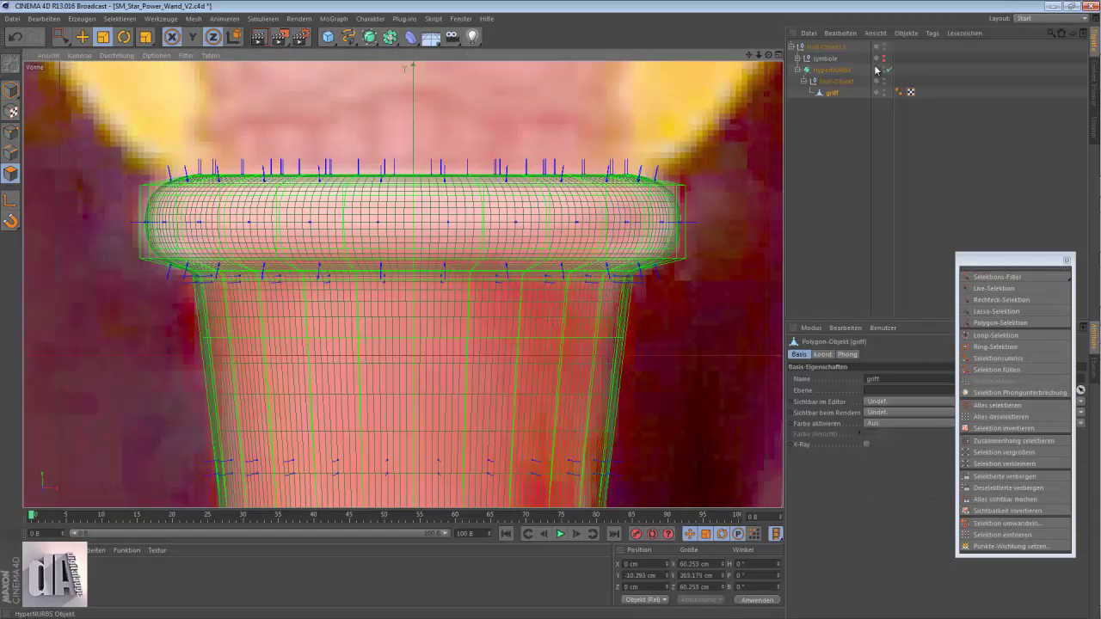
{"action": "left_click", "coordinate": [888, 69]}
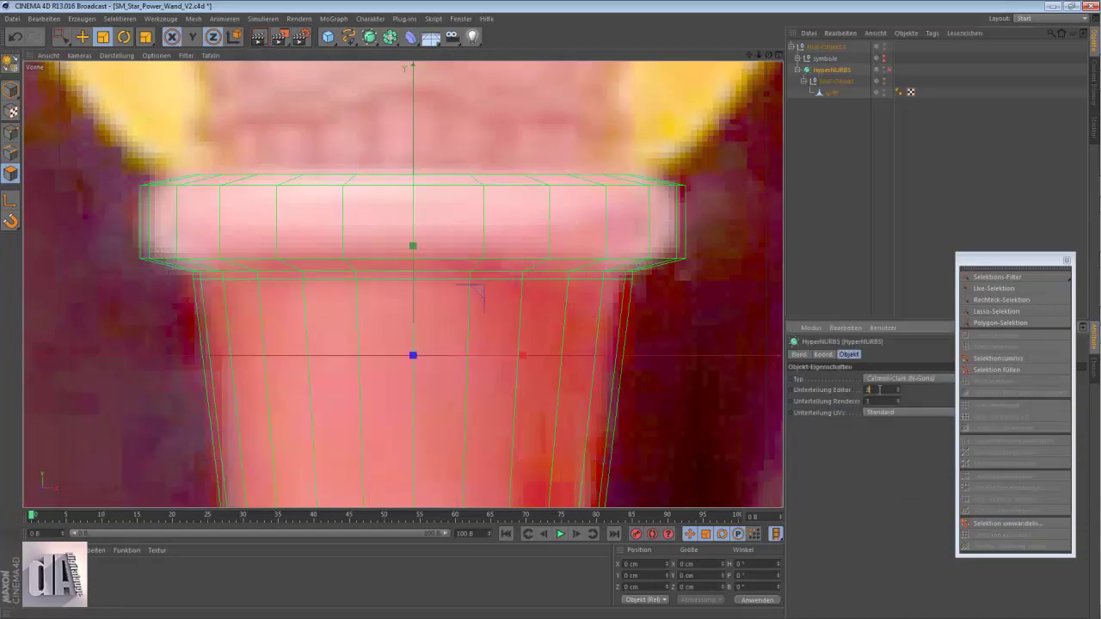
Step: Cut another loop through the collar and slightly adjust its height
{"action": "scroll", "coordinate": [66, 226], "scroll_direction": "up", "scroll_amount": 2}
{"action": "key", "text": "k"}
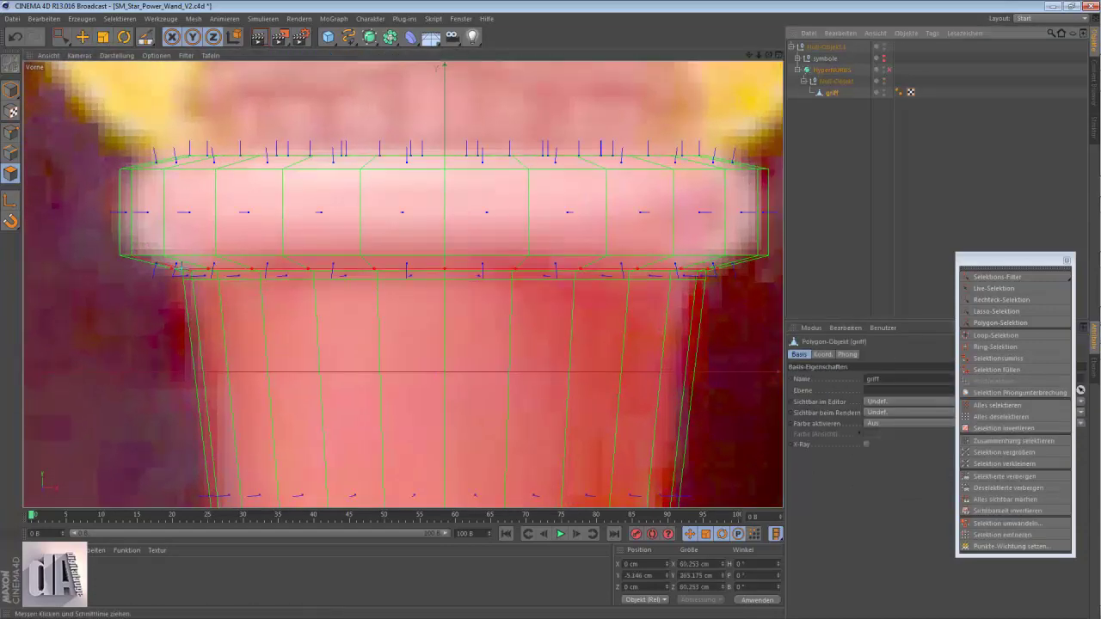
{"action": "left_click", "coordinate": [180, 269]}
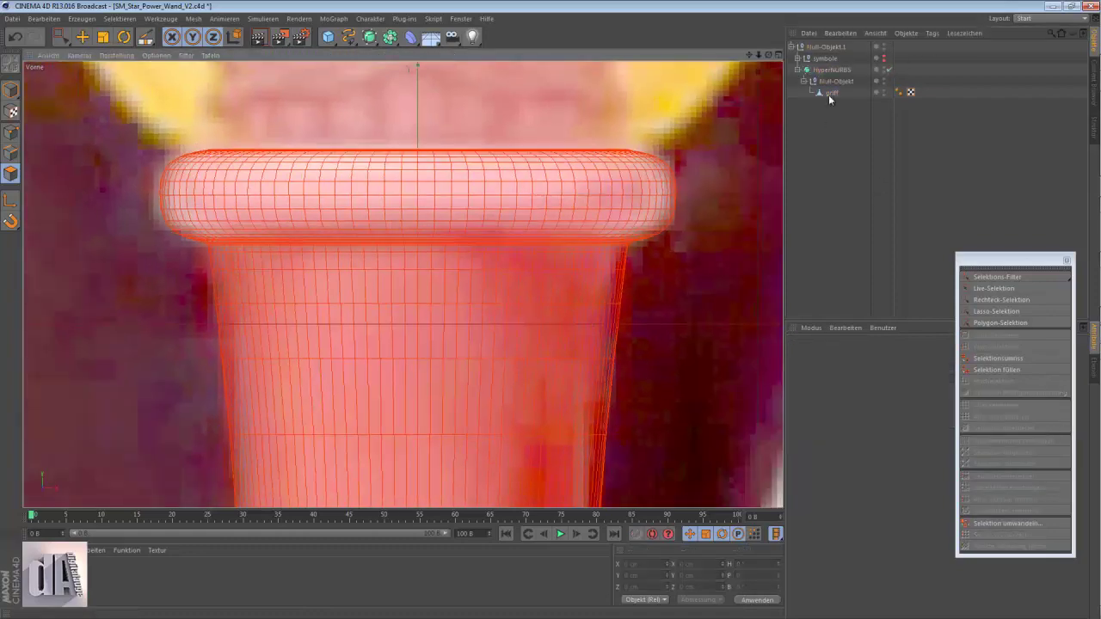
{"action": "left_click", "coordinate": [888, 69]}
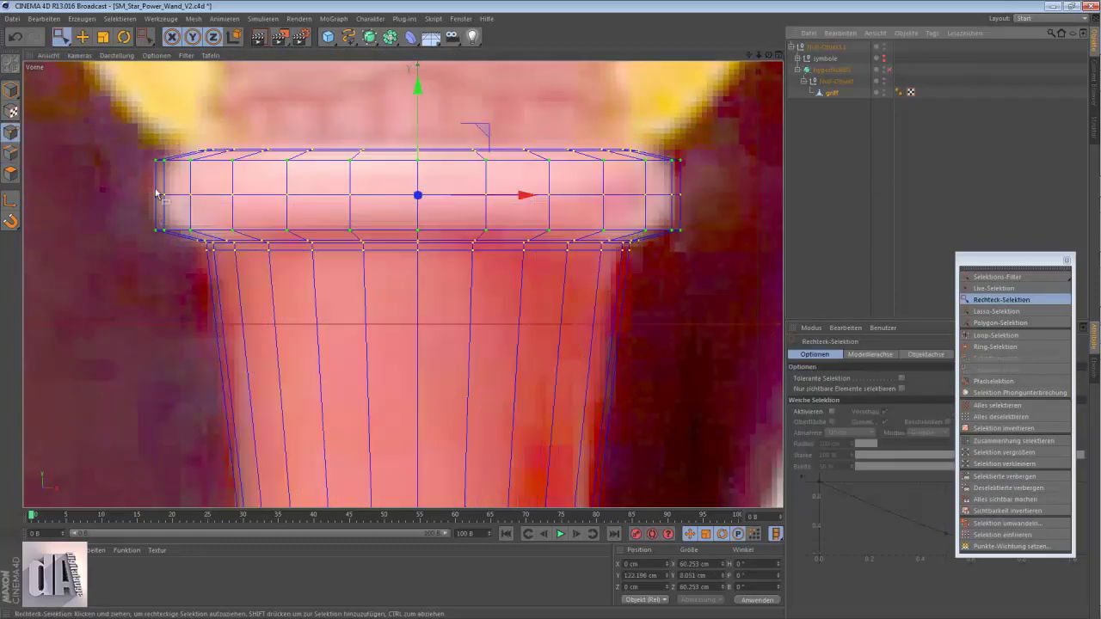
{"action": "key", "text": "t"}
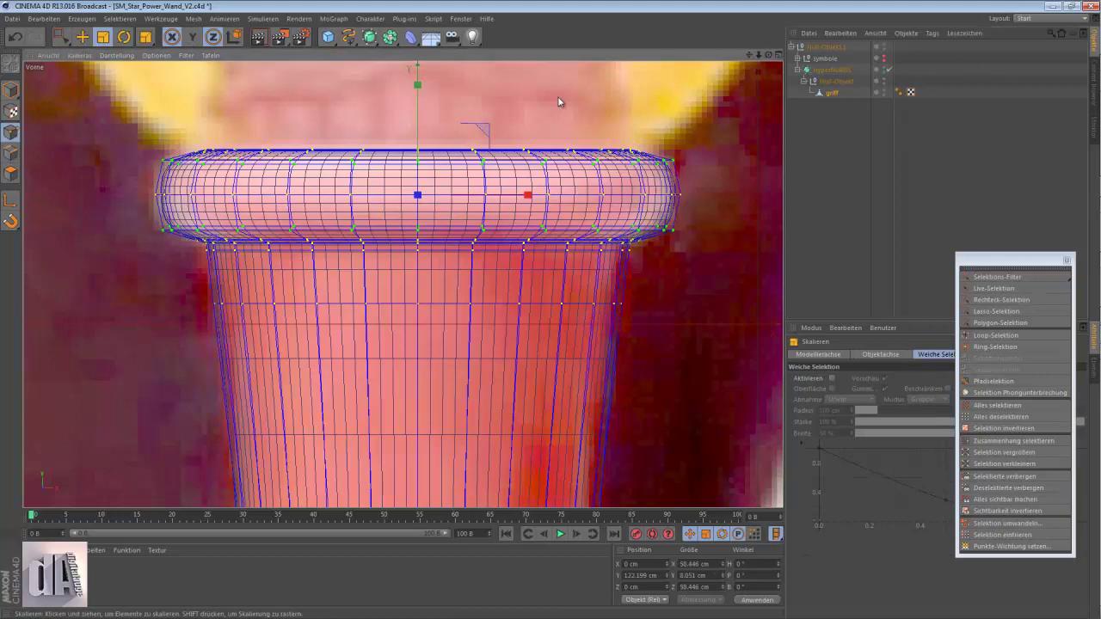
{"action": "left_click_drag", "start_coordinate": [418, 85], "coordinate": [421, 84]}
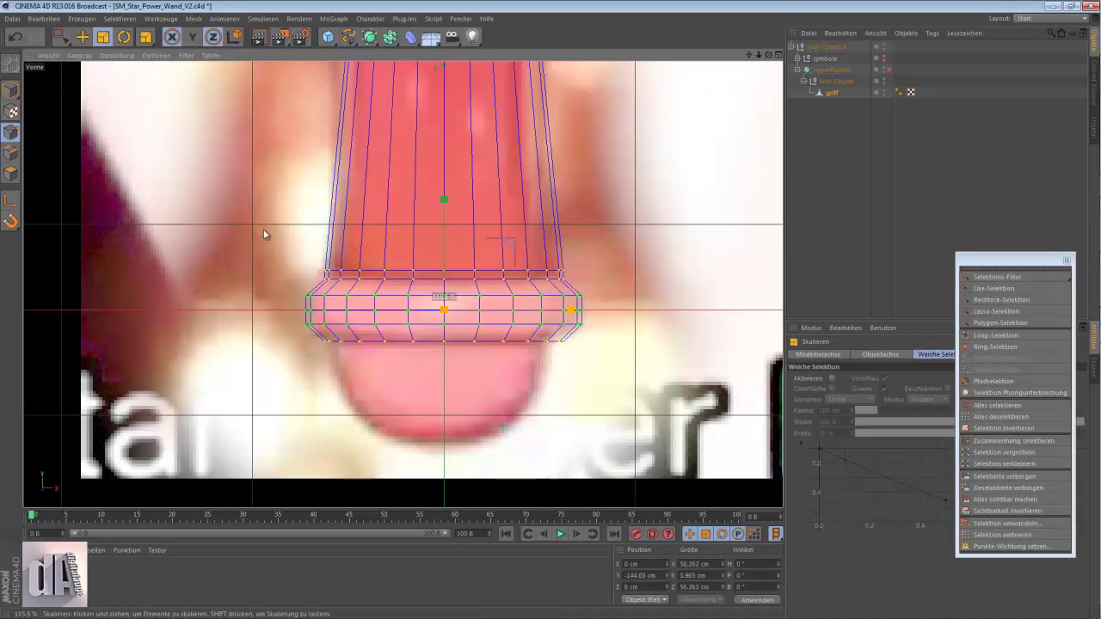
Step: Box-select griff's bottom rim points, lower them slightly and scale them to round the rim
{"action": "left_click_drag", "start_coordinate": [263, 233], "coordinate": [458, 174]}
{"action": "left_click", "coordinate": [61, 36]}
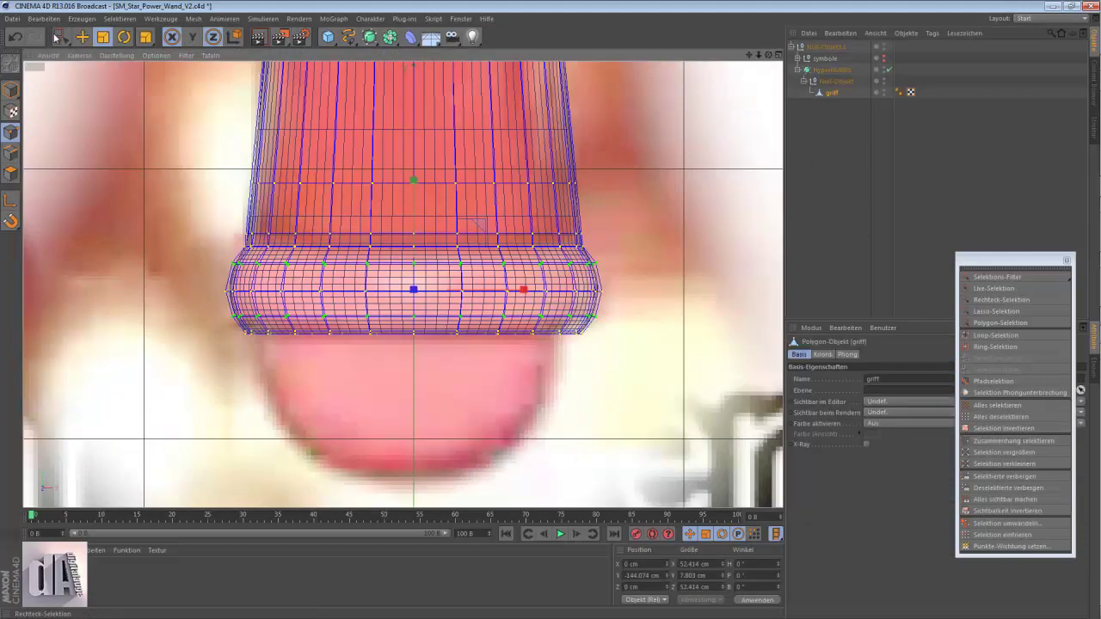
{"action": "left_click_drag", "start_coordinate": [203, 392], "coordinate": [679, 316]}
{"action": "key", "text": "t"}
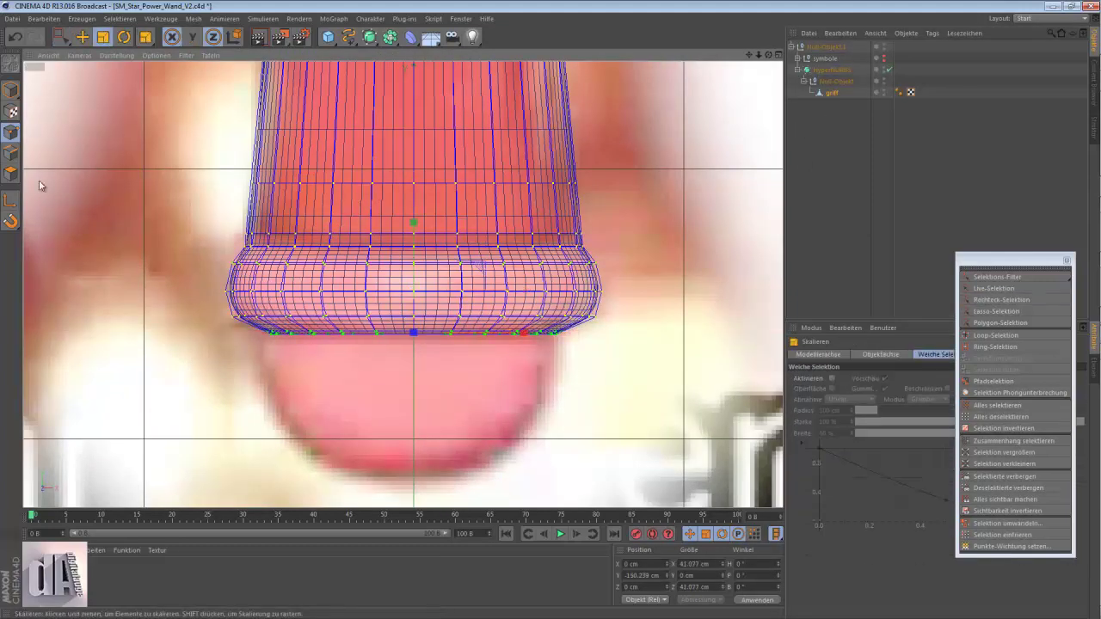
{"action": "key", "text": "0"}
{"action": "left_click_drag", "start_coordinate": [196, 300], "coordinate": [629, 333]}
{"action": "left_click_drag", "start_coordinate": [414, 208], "coordinate": [414, 213]}
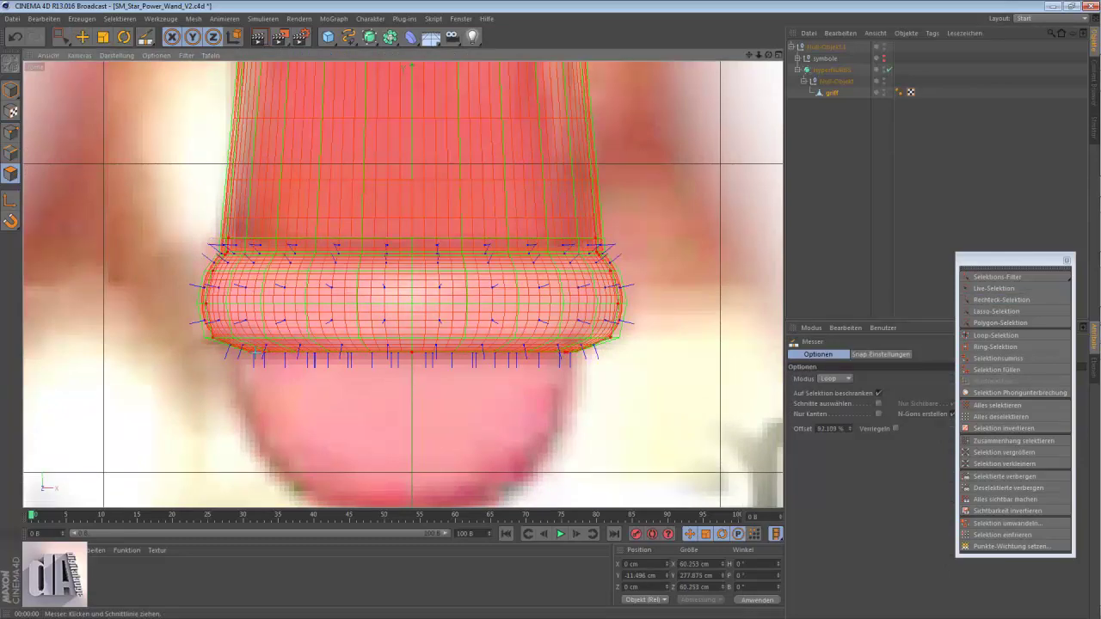
{"action": "left_click", "coordinate": [11, 132]}
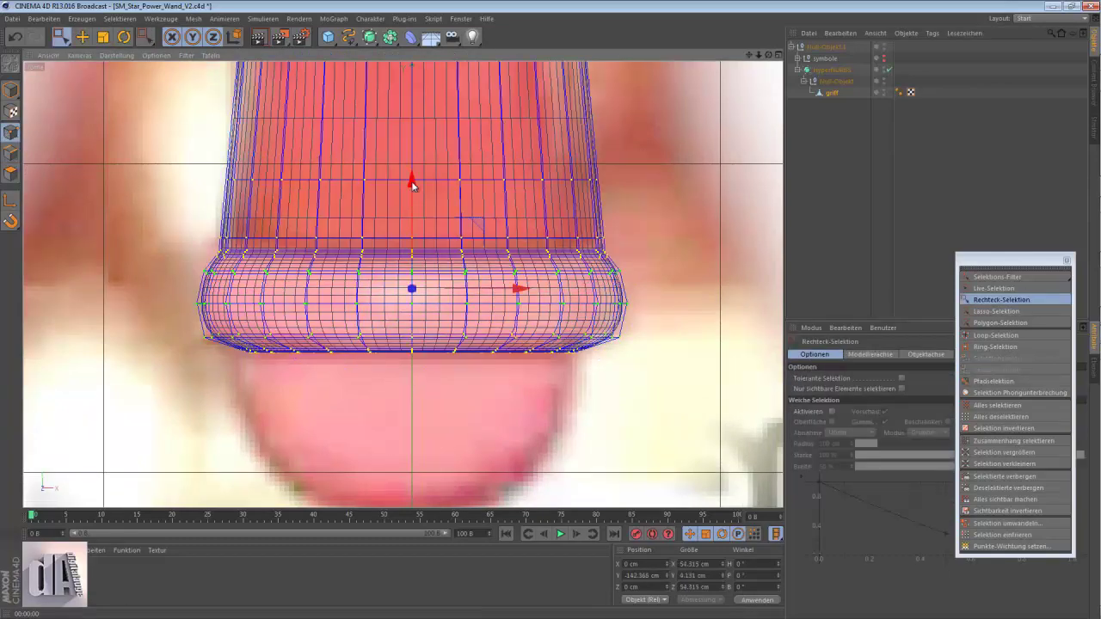
{"action": "key", "text": "t"}
{"action": "left_click_drag", "start_coordinate": [412, 177], "coordinate": [110, 166]}
{"action": "key", "text": "F4"}
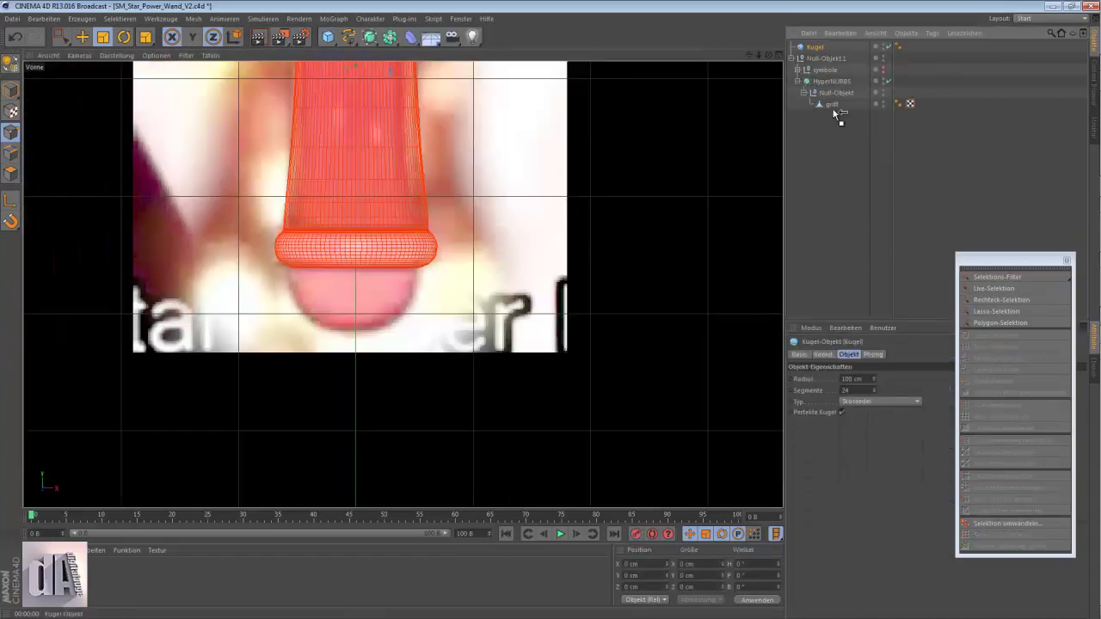
Step: Shrink the Kugel sphere to fit the handle's tip
{"action": "left_click", "coordinate": [831, 102]}
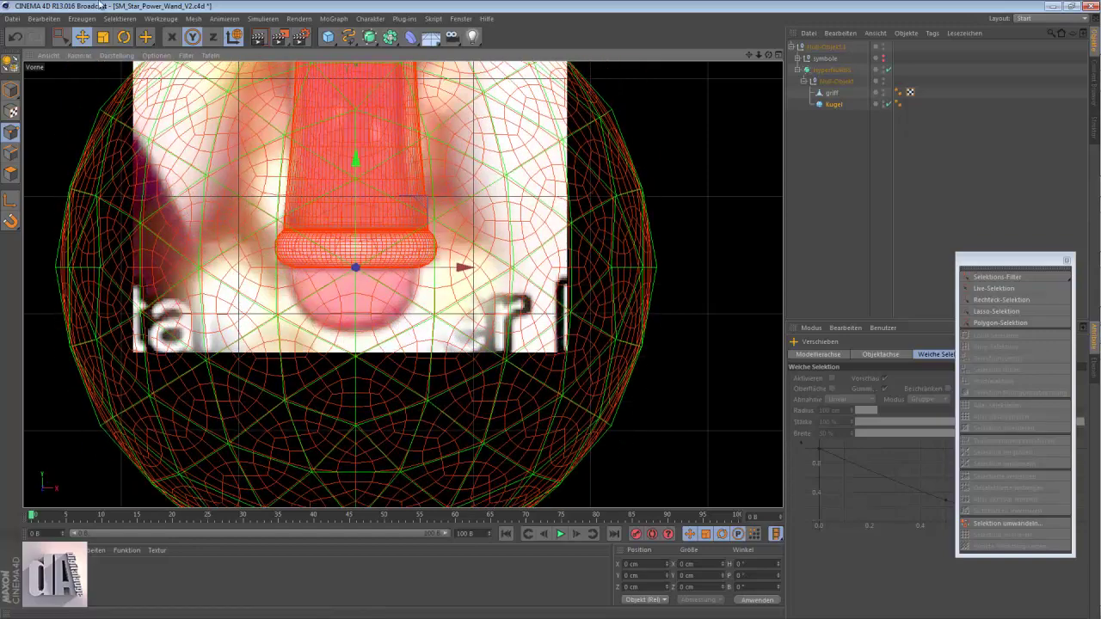
{"action": "left_click_drag", "start_coordinate": [550, 306], "coordinate": [357, 306]}
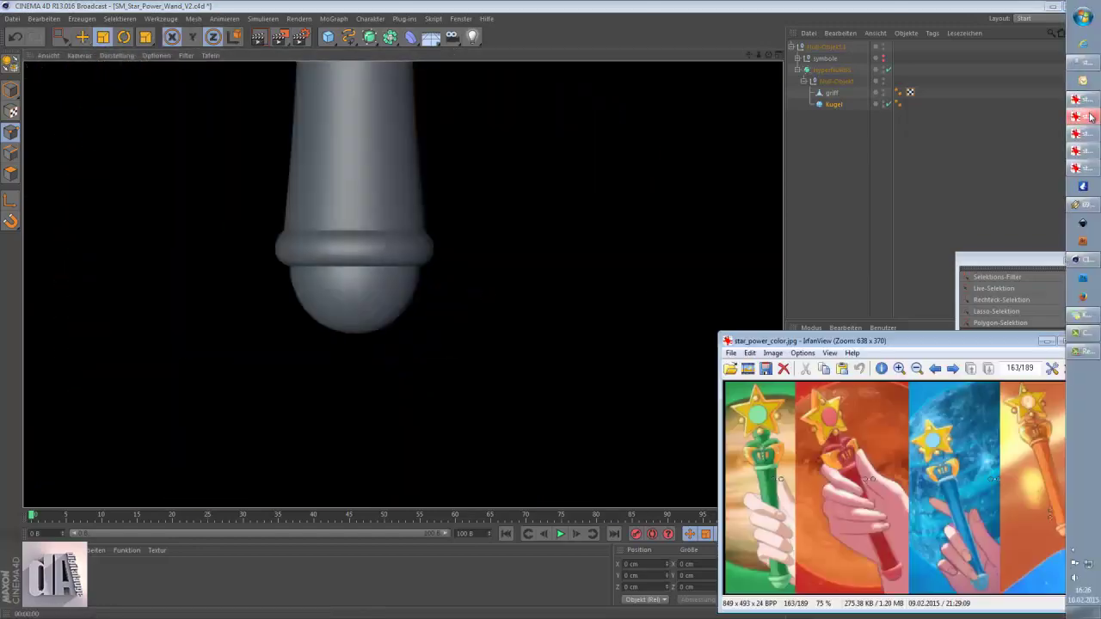
{"action": "key", "text": "e"}
{"action": "left_click", "coordinate": [380, 207]}
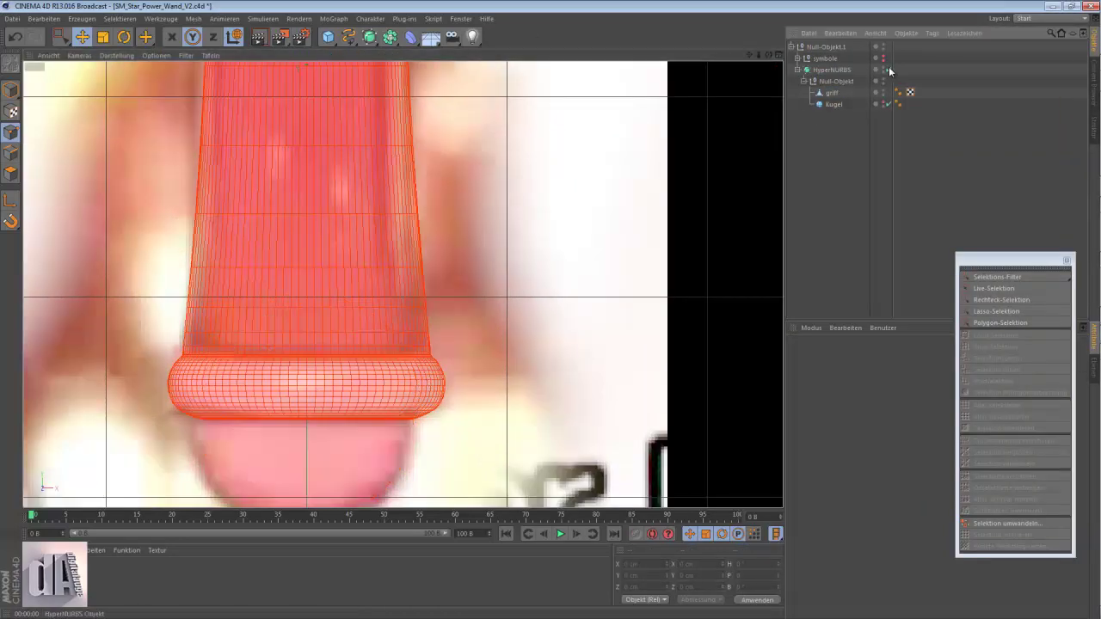
Step: Widen the handle's bottom ring of points, make Kugel visible, and zoom out to the whole wand
{"action": "left_click_drag", "start_coordinate": [123, 307], "coordinate": [514, 365], "text": "shift"}
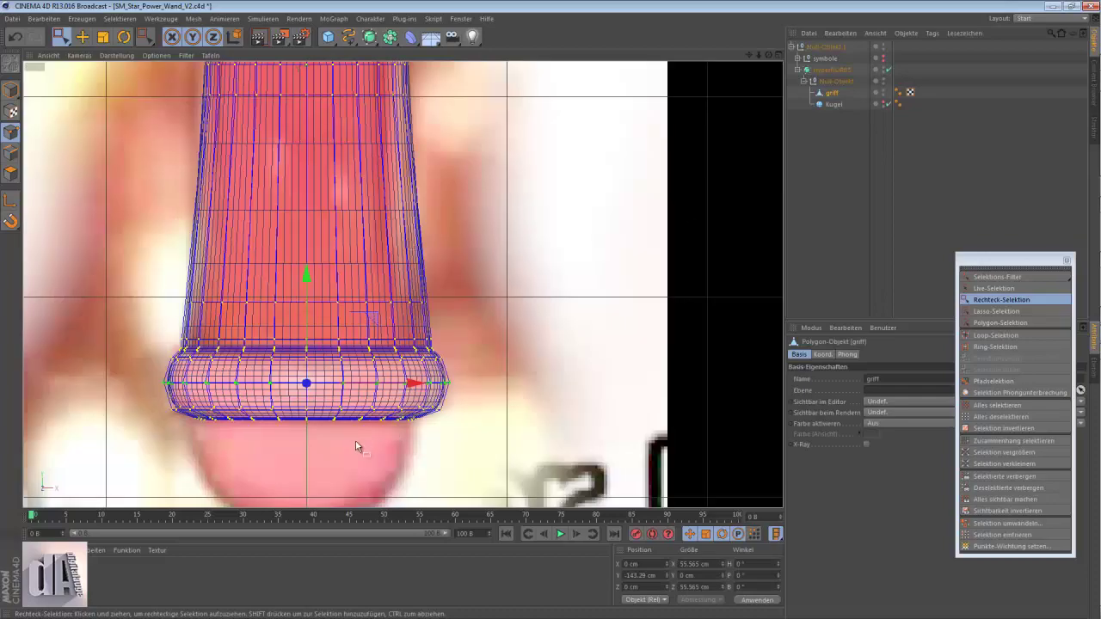
{"action": "left_click", "coordinate": [834, 94]}
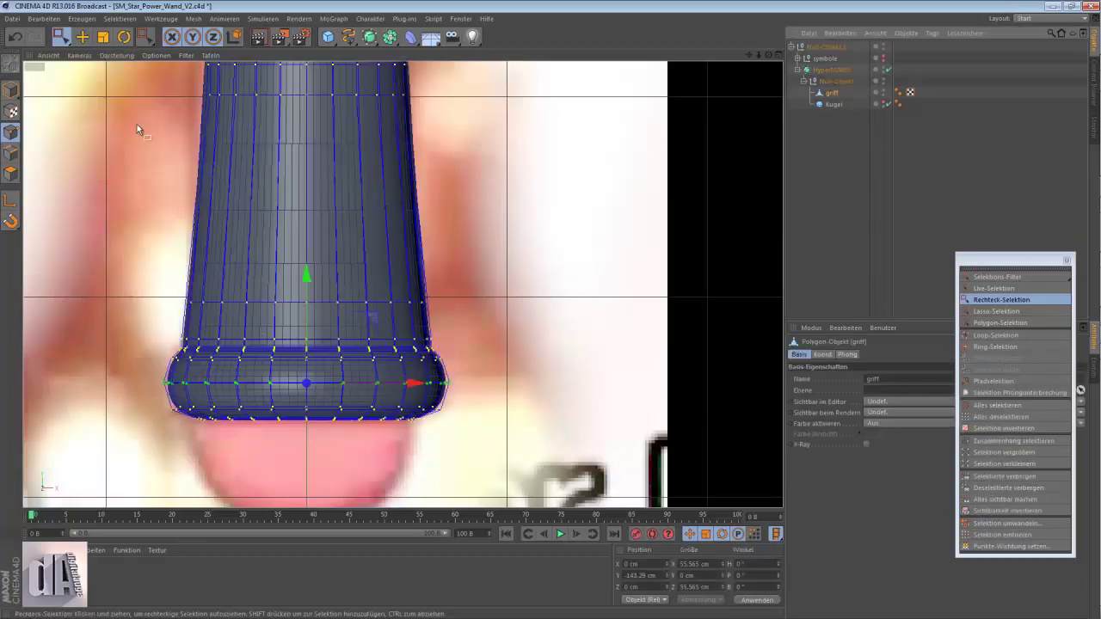
{"action": "key", "text": "t"}
{"action": "left_click_drag", "start_coordinate": [113, 218], "coordinate": [725, 273]}
{"action": "left_click", "coordinate": [883, 103]}
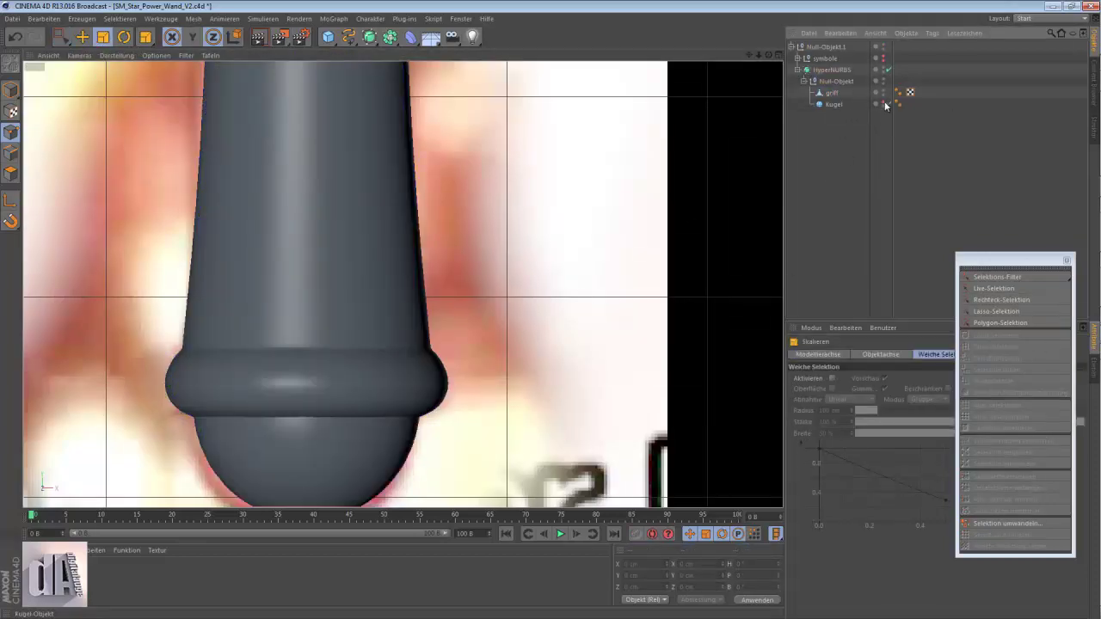
{"action": "scroll", "coordinate": [452, 352], "scroll_direction": "down", "scroll_amount": 2}
{"action": "scroll", "coordinate": [453, 343], "scroll_direction": "down", "scroll_amount": 3}
Step: Add a disc and rotate it to face front, lined up with the reference star
{"action": "scroll", "coordinate": [404, 223], "scroll_direction": "down", "scroll_amount": 3}
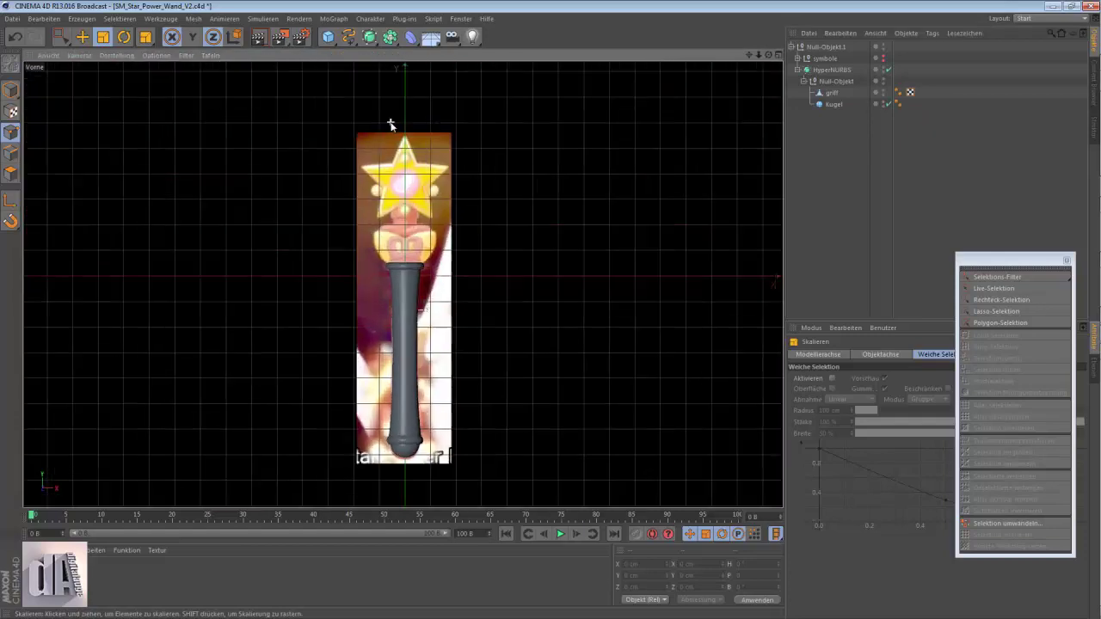
{"action": "scroll", "coordinate": [362, 114], "scroll_direction": "down", "scroll_amount": 1}
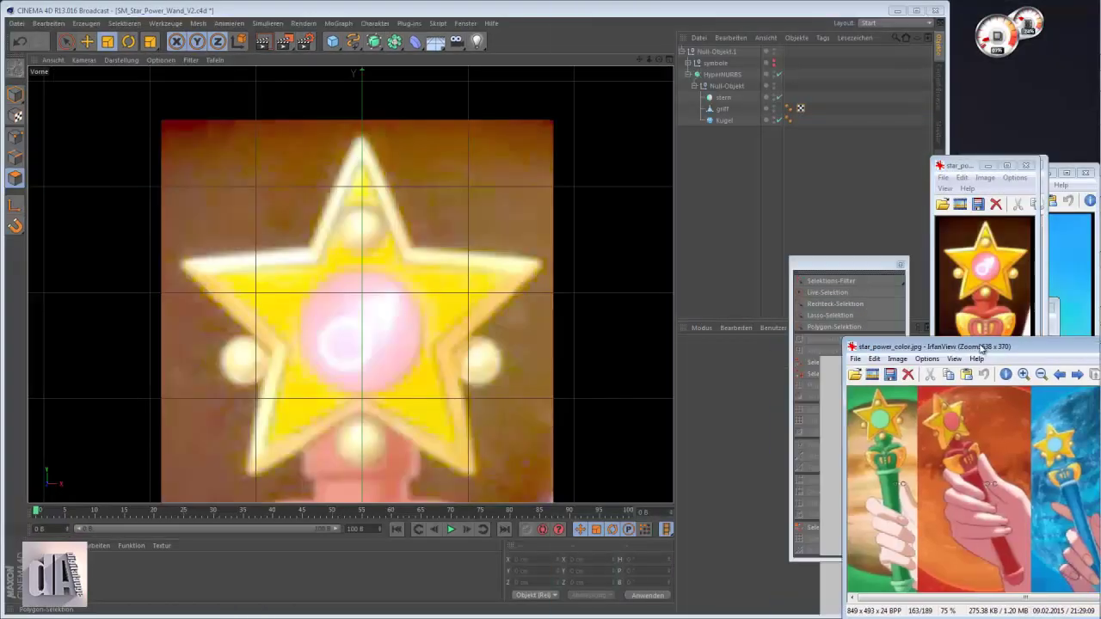
{"action": "left_click", "coordinate": [374, 73]}
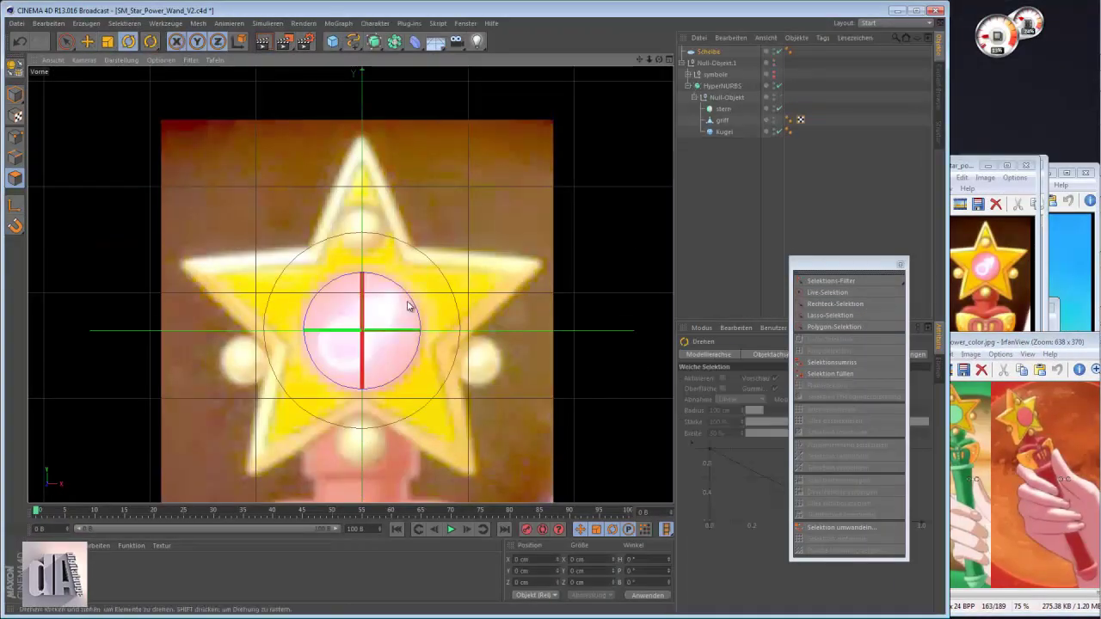
{"action": "left_click_drag", "start_coordinate": [408, 305], "coordinate": [366, 407]}
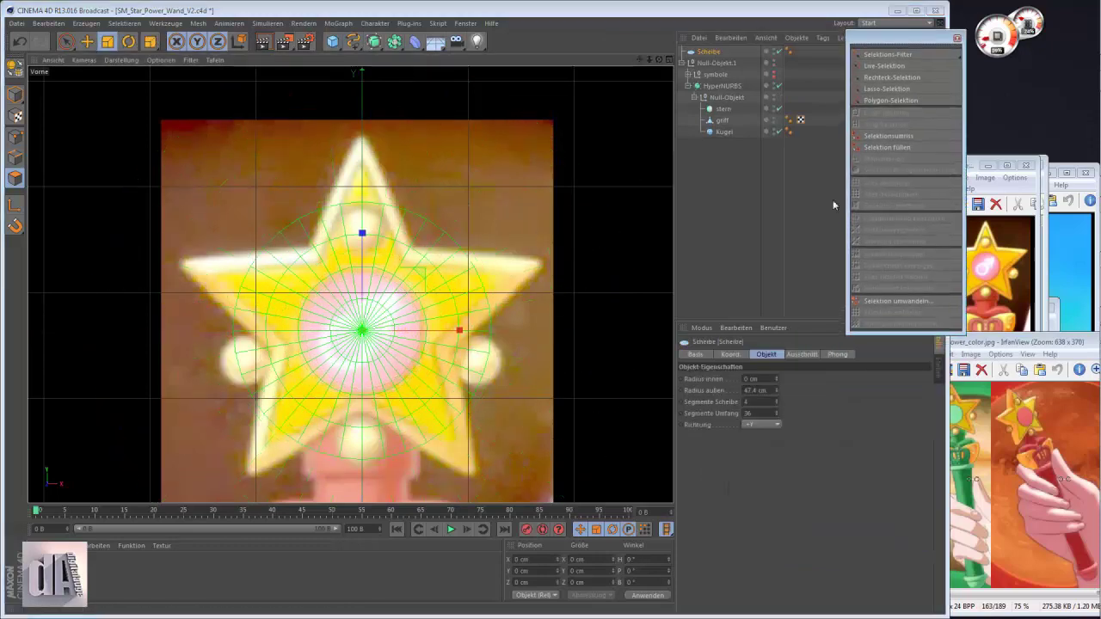
{"action": "left_click", "coordinate": [129, 45]}
{"action": "left_click_drag", "start_coordinate": [551, 215], "coordinate": [602, 225]}
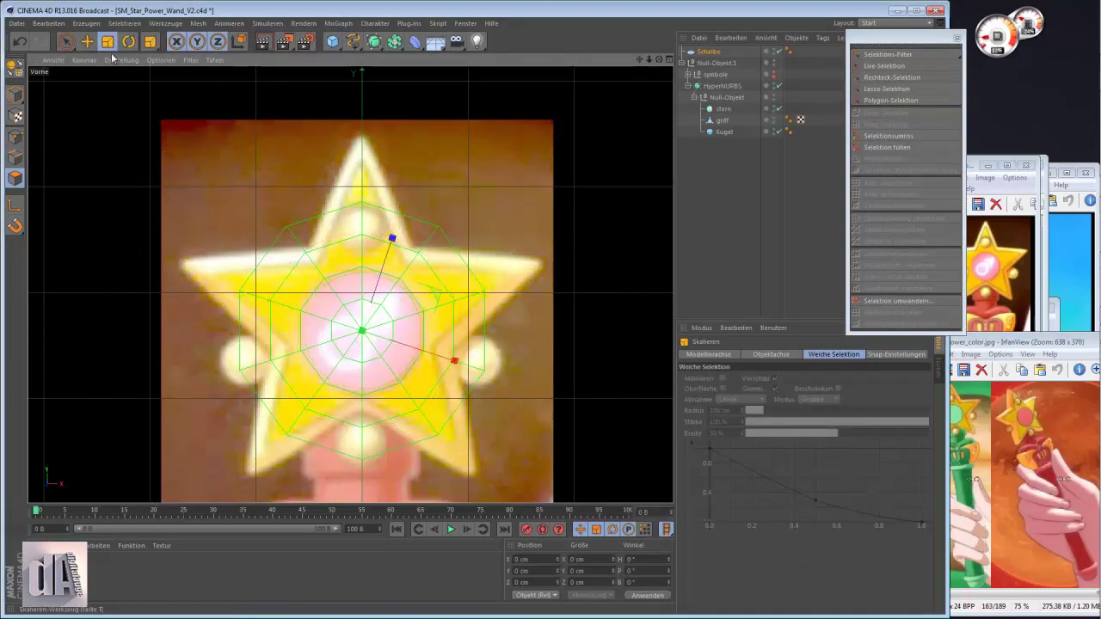
{"action": "left_click", "coordinate": [87, 43]}
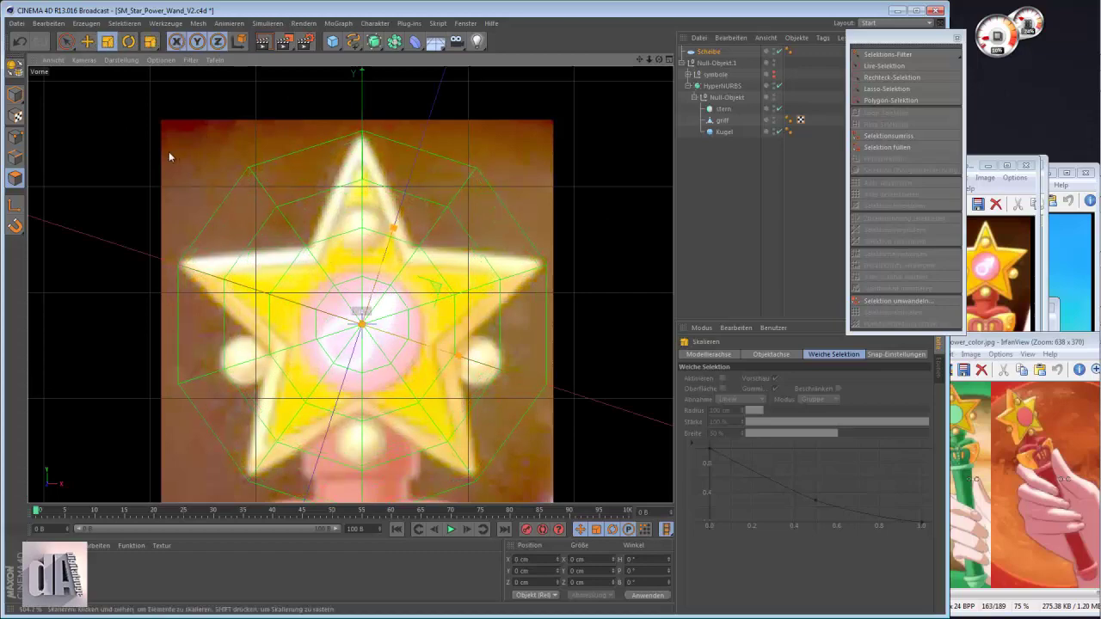
Step: Make the disc editable and move its points out to the five star tips
{"action": "left_click", "coordinate": [68, 42]}
{"action": "left_click", "coordinate": [738, 281]}
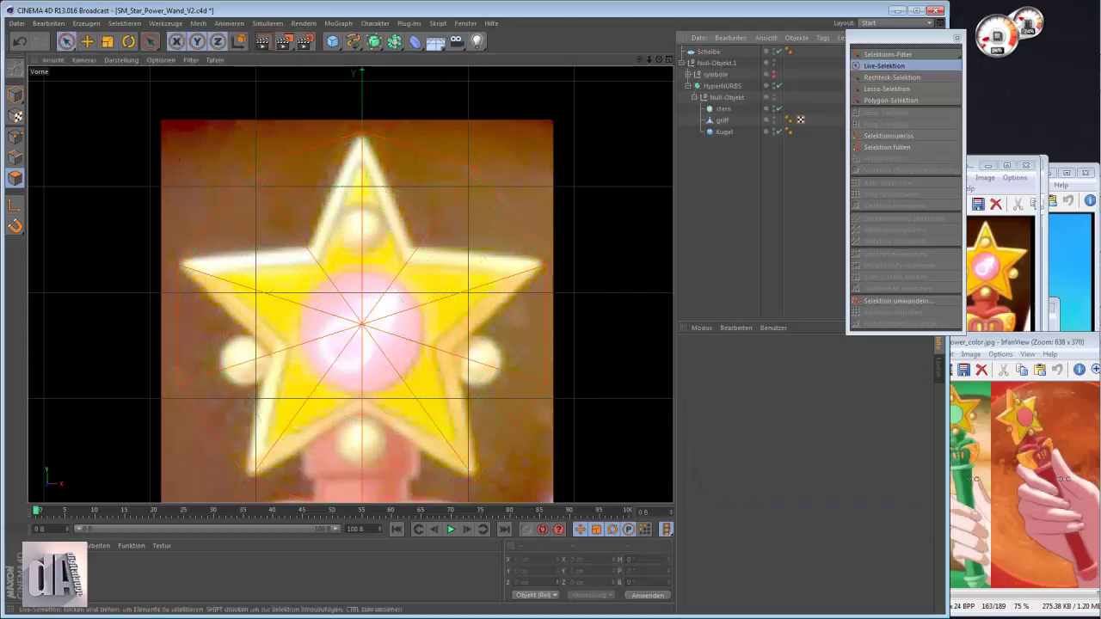
{"action": "left_click", "coordinate": [386, 229]}
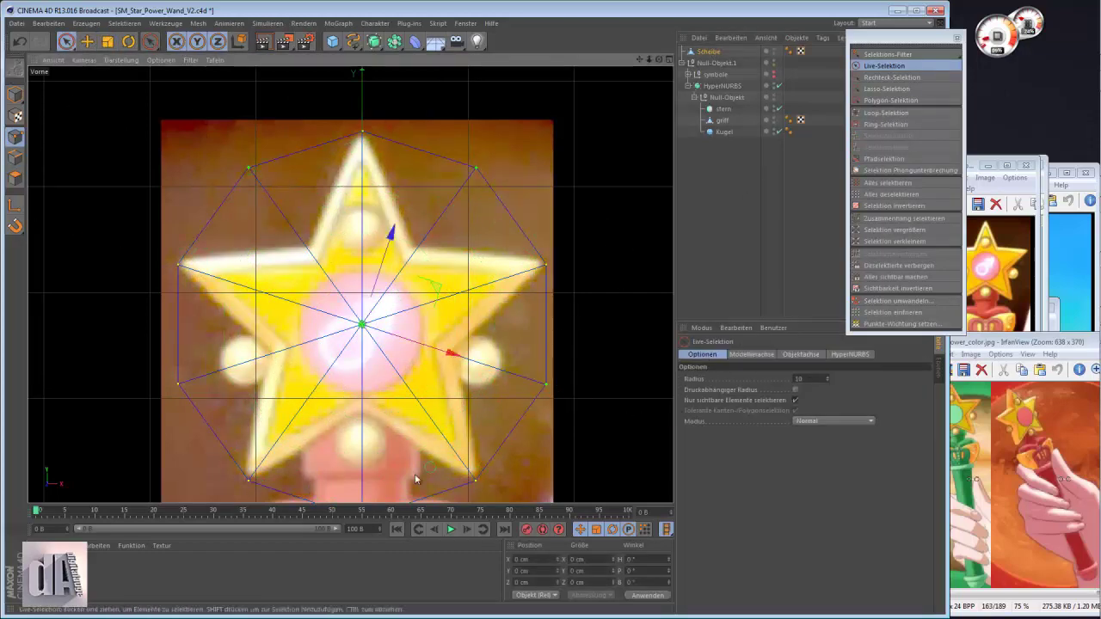
{"action": "scroll", "coordinate": [244, 271], "scroll_direction": "down", "scroll_amount": 2}
{"action": "key", "text": "l"}
{"action": "key", "text": "e"}
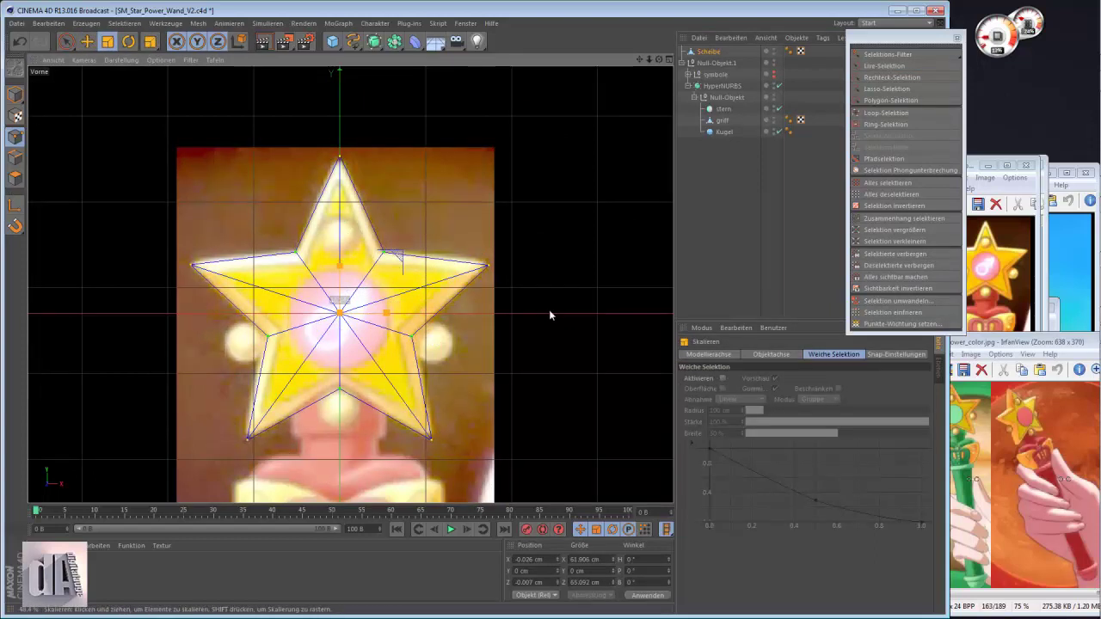
Step: Select all of the star's polygons and extrude them into a thick star
{"action": "left_click", "coordinate": [15, 179]}
{"action": "key", "text": "d"}
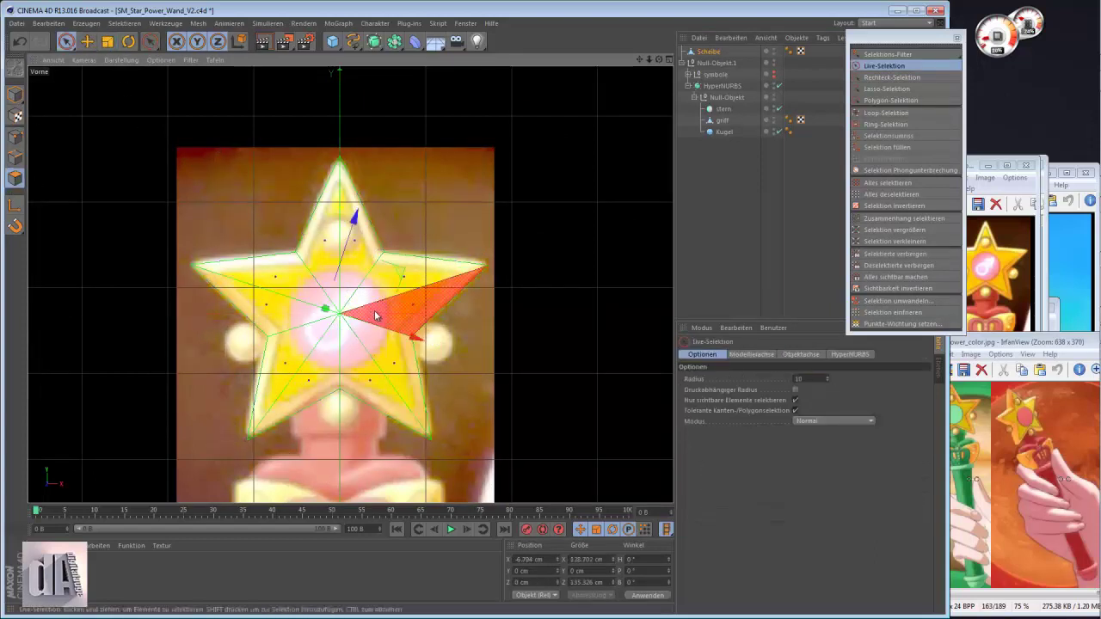
{"action": "key", "text": "ctrl+a"}
{"action": "key", "text": "F1"}
{"action": "left_click_drag", "start_coordinate": [619, 344], "coordinate": [547, 310]}
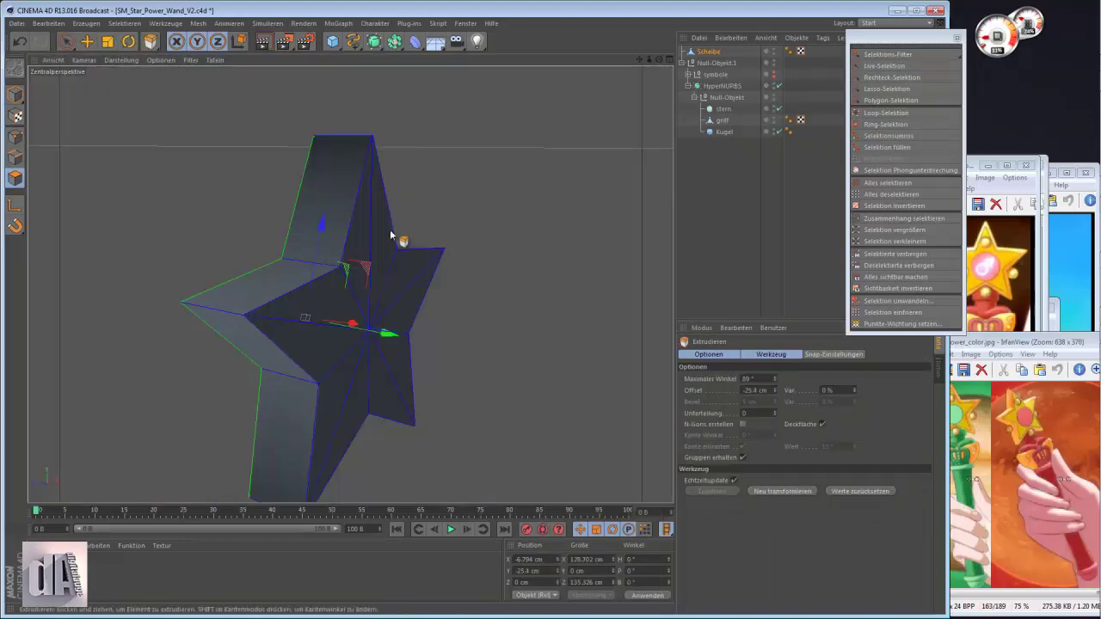
Step: Knife-cut edges from the star's centre out to its tips in front view
{"action": "left_click", "coordinate": [883, 66]}
{"action": "left_click_drag", "start_coordinate": [379, 276], "coordinate": [451, 264], "text": "alt"}
{"action": "key", "text": "k"}
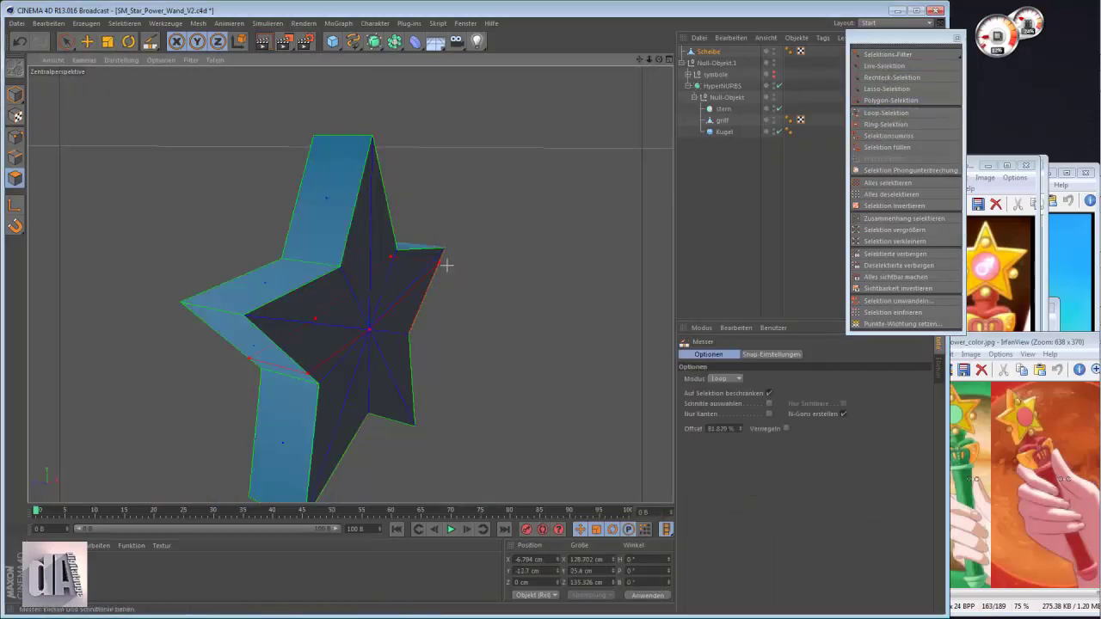
{"action": "key", "text": "F4"}
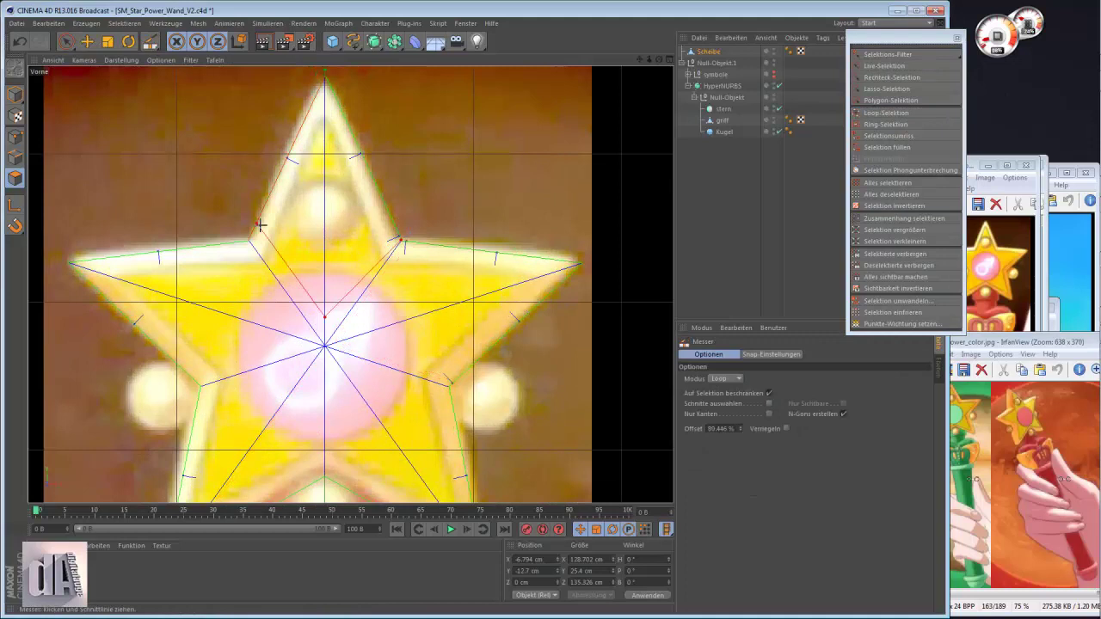
{"action": "left_click_drag", "start_coordinate": [325, 344], "coordinate": [250, 253]}
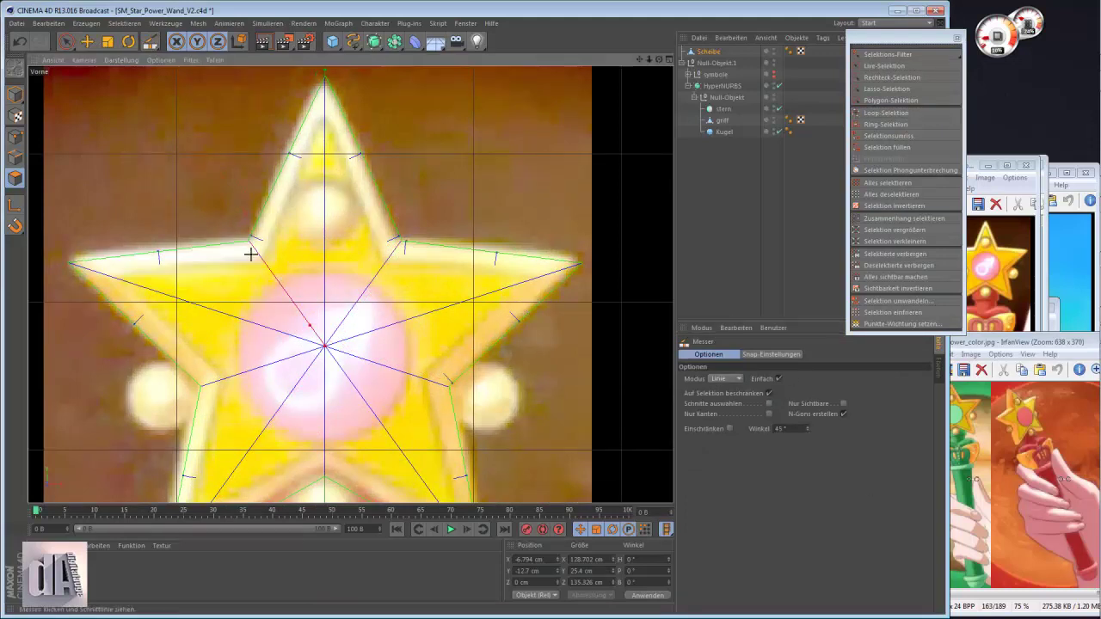
{"action": "scroll", "coordinate": [375, 179], "scroll_direction": "down", "scroll_amount": 2}
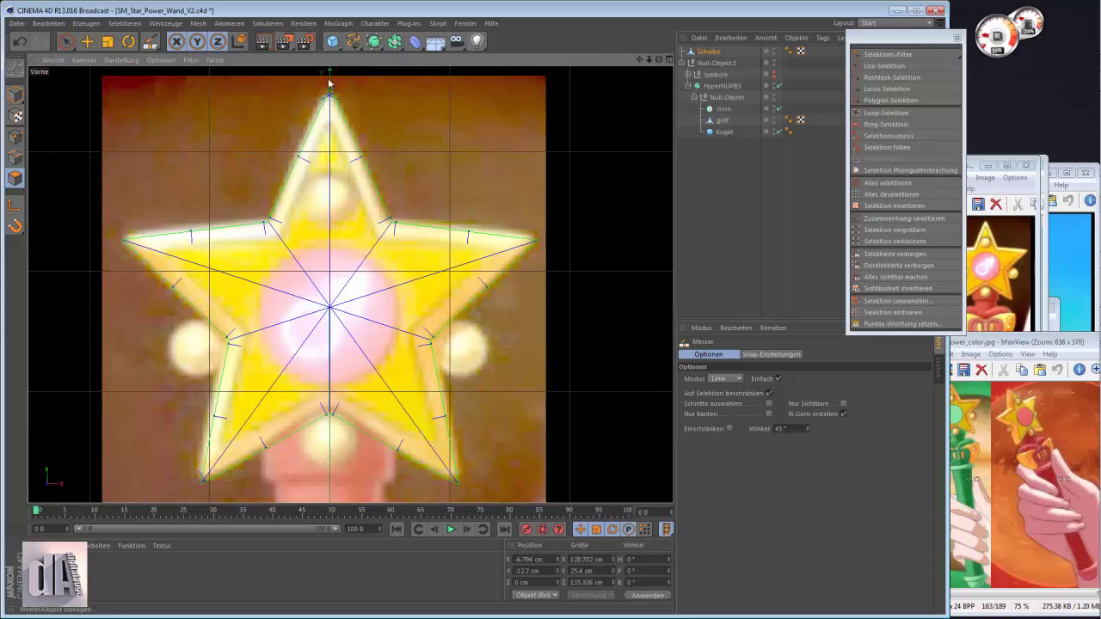
{"action": "left_click_drag", "start_coordinate": [609, 210], "coordinate": [625, 225]}
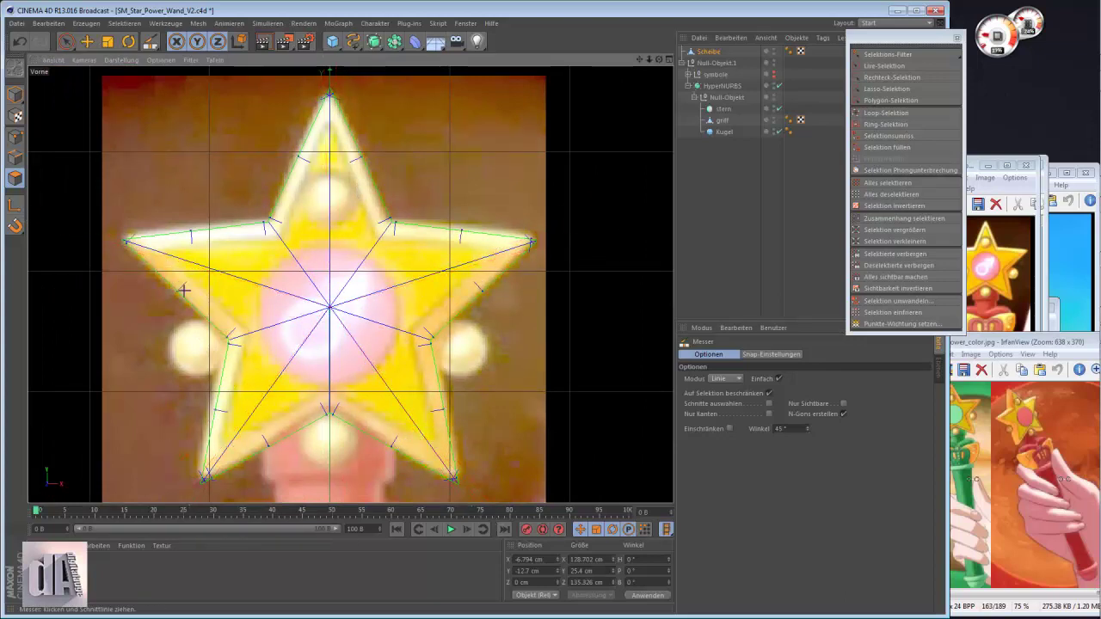
{"action": "key", "text": "F1"}
{"action": "left_click_drag", "start_coordinate": [401, 312], "coordinate": [226, 370], "text": "alt"}
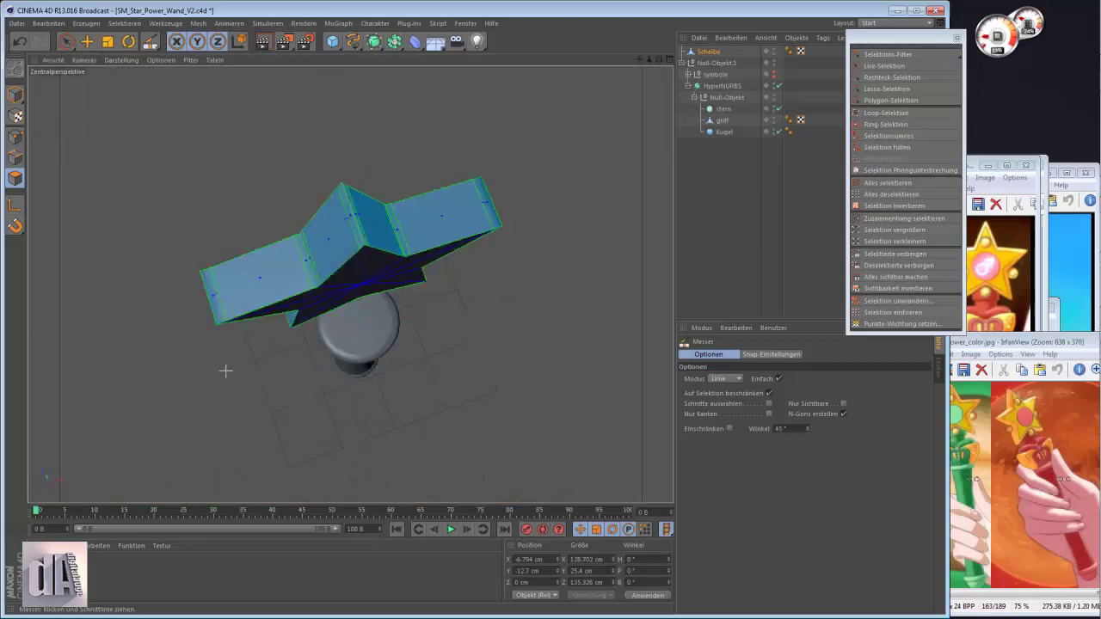
Step: Rename the Scheibe object to 'stern' and move it into the HyperNURBS group
{"action": "double_click", "coordinate": [709, 51]}
{"action": "type", "text": "stern"}
{"action": "key", "text": "Return"}
{"action": "left_click_drag", "start_coordinate": [706, 50], "coordinate": [727, 98]}
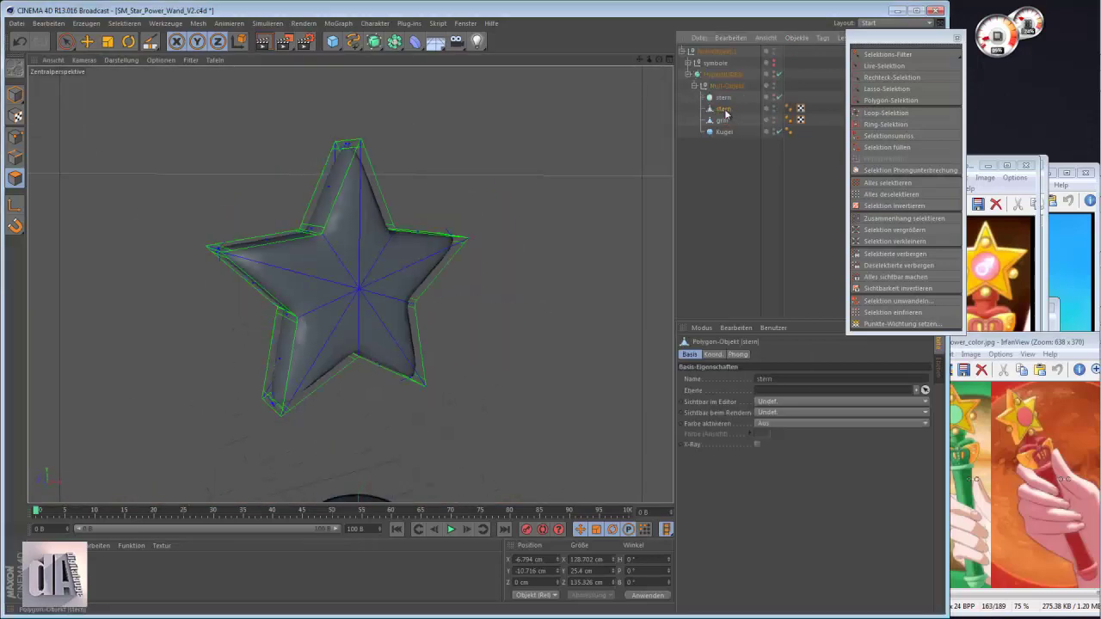
Step: Select stern's front faces, the top tip by box and the arms by paint selection
{"action": "left_click_drag", "start_coordinate": [392, 287], "coordinate": [619, 201], "text": "alt"}
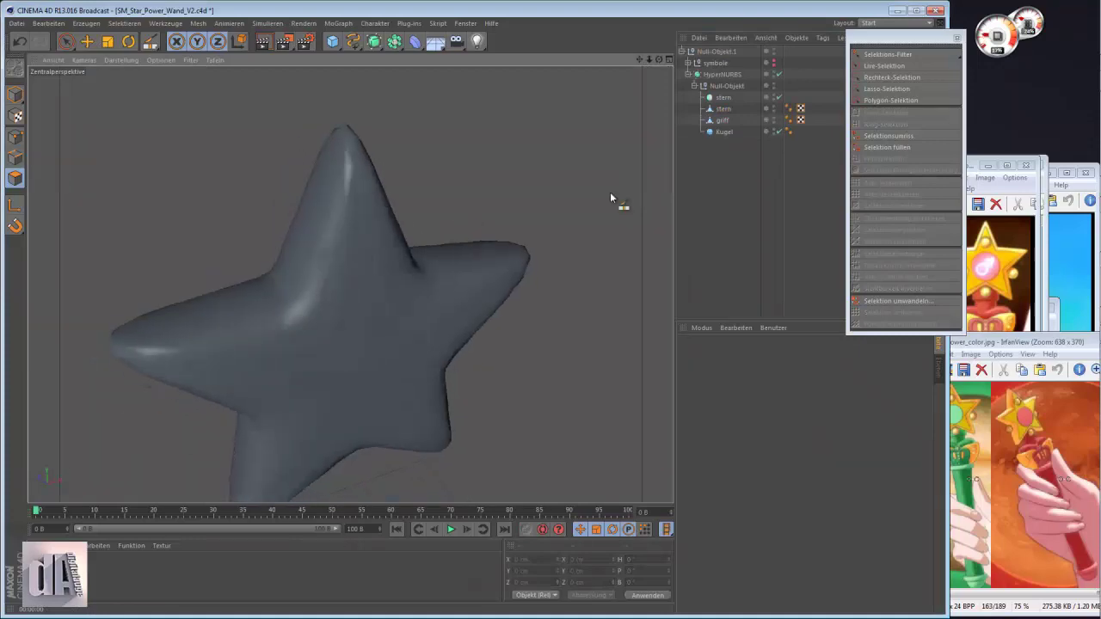
{"action": "left_click", "coordinate": [722, 74]}
{"action": "left_click_drag", "start_coordinate": [550, 284], "coordinate": [479, 275], "text": "alt"}
{"action": "key", "text": "F4"}
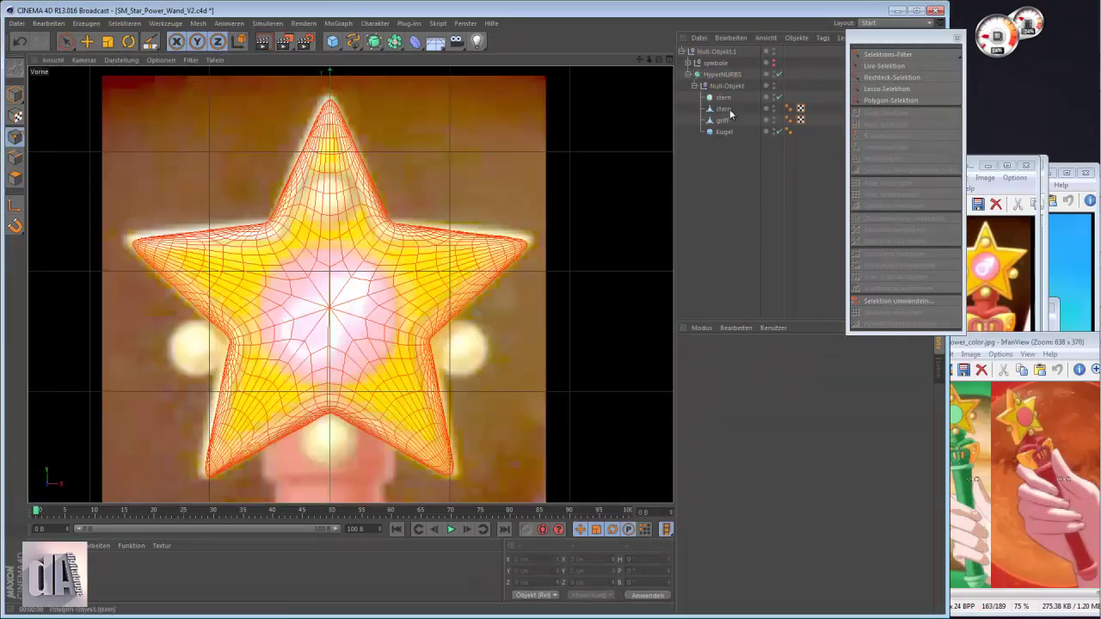
{"action": "left_click", "coordinate": [723, 108]}
{"action": "left_click", "coordinate": [891, 76]}
{"action": "left_click_drag", "start_coordinate": [288, 81], "coordinate": [398, 142]}
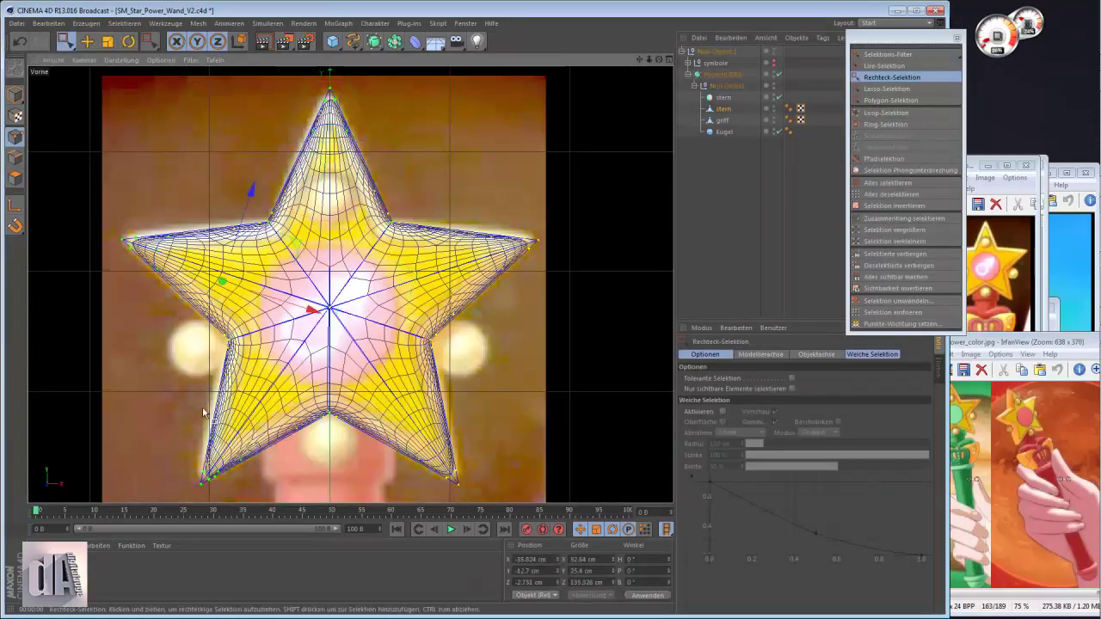
{"action": "key", "text": "9"}
{"action": "left_click_drag", "start_coordinate": [361, 301], "coordinate": [447, 288]}
{"action": "key", "text": "F1"}
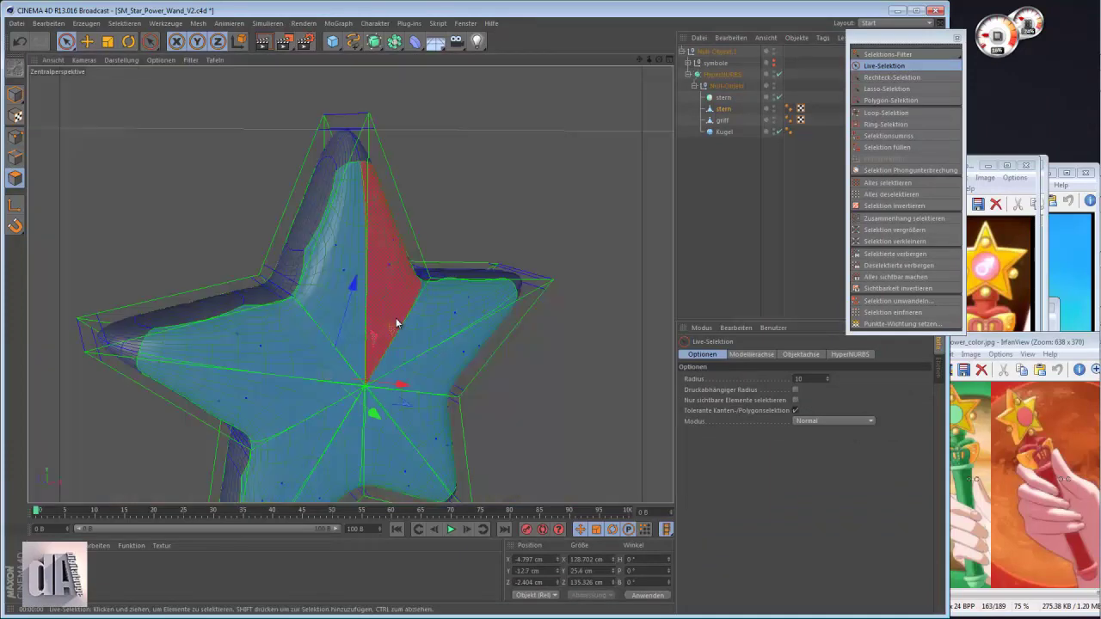
{"action": "key", "text": "F4"}
Step: Turn off HyperNURBS smoothing and inset the selected star faces into a border ring
{"action": "key", "text": "q"}
{"action": "key", "text": "i"}
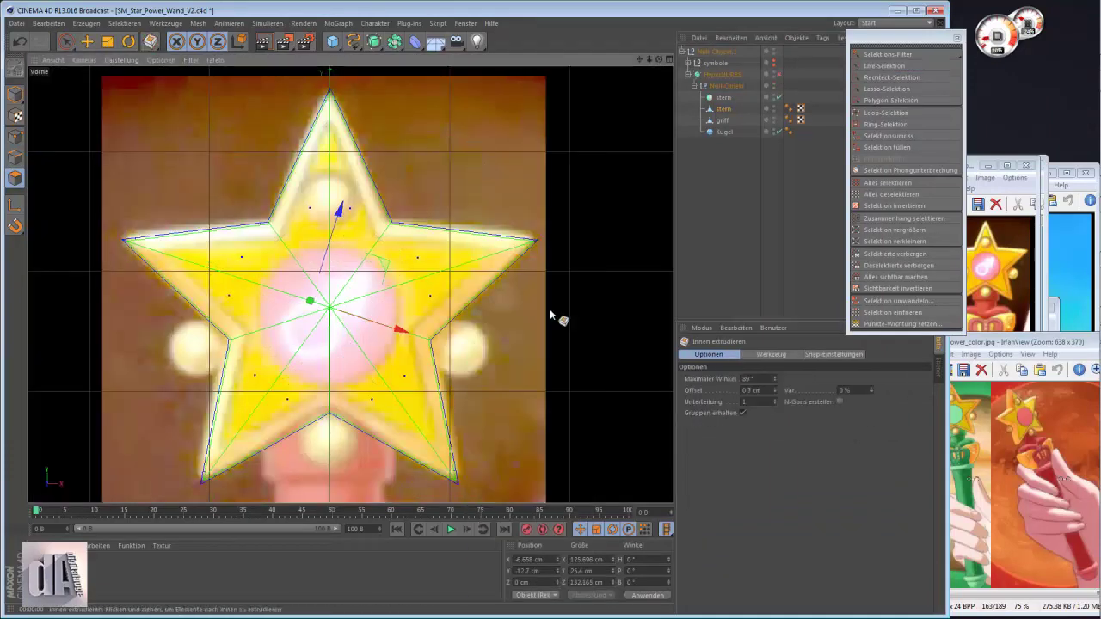
{"action": "left_click", "coordinate": [551, 312]}
{"action": "key", "text": "e"}
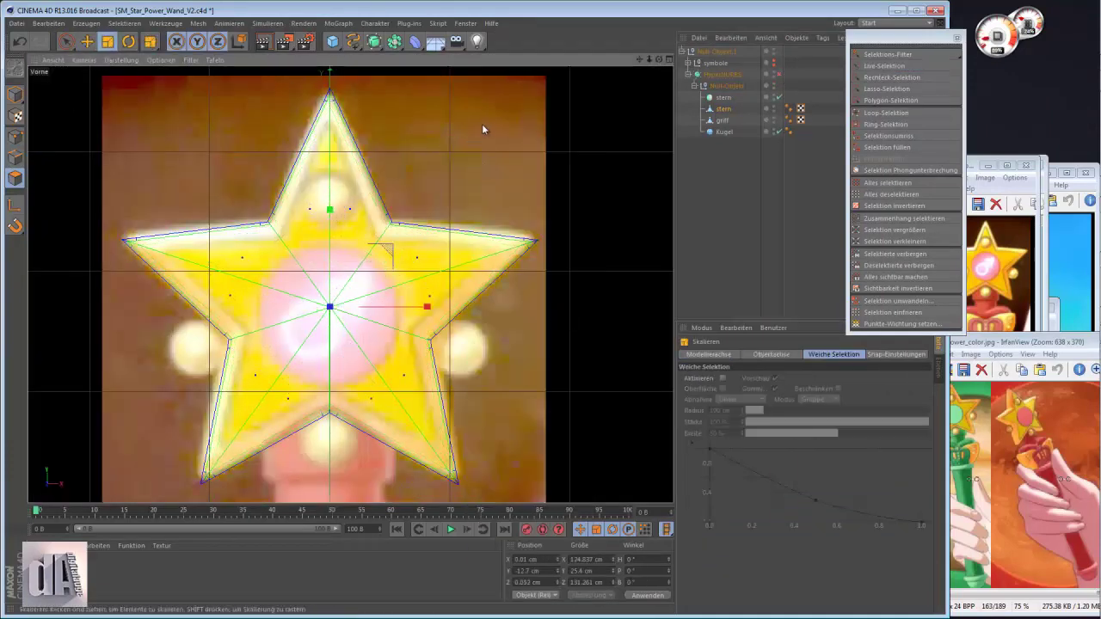
{"action": "key", "text": "F1"}
{"action": "left_click_drag", "start_coordinate": [448, 163], "coordinate": [214, 47], "text": "alt"}
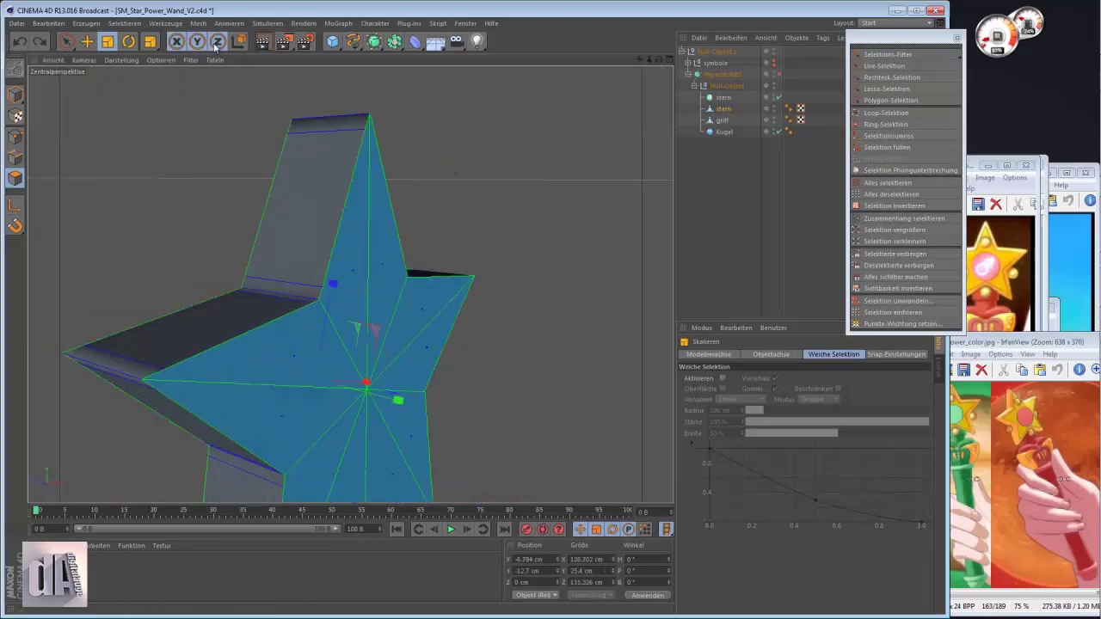
{"action": "key", "text": "F4"}
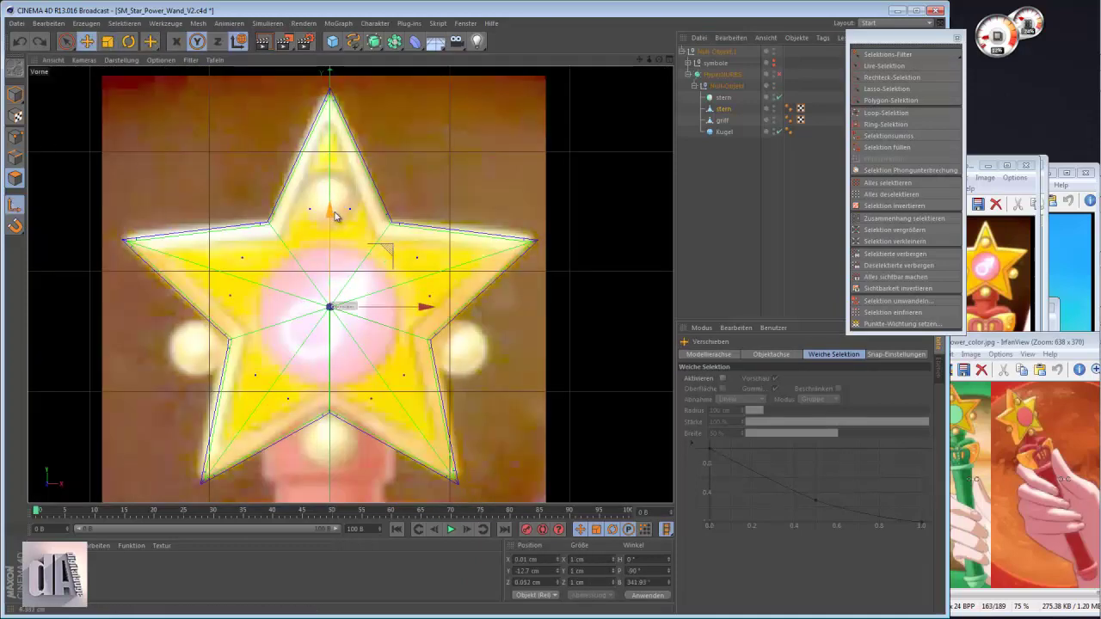
Step: Scale the star up slightly with the Z-axis lock turned off
{"action": "key", "text": "z"}
{"action": "left_click_drag", "start_coordinate": [294, 170], "coordinate": [206, 141]}
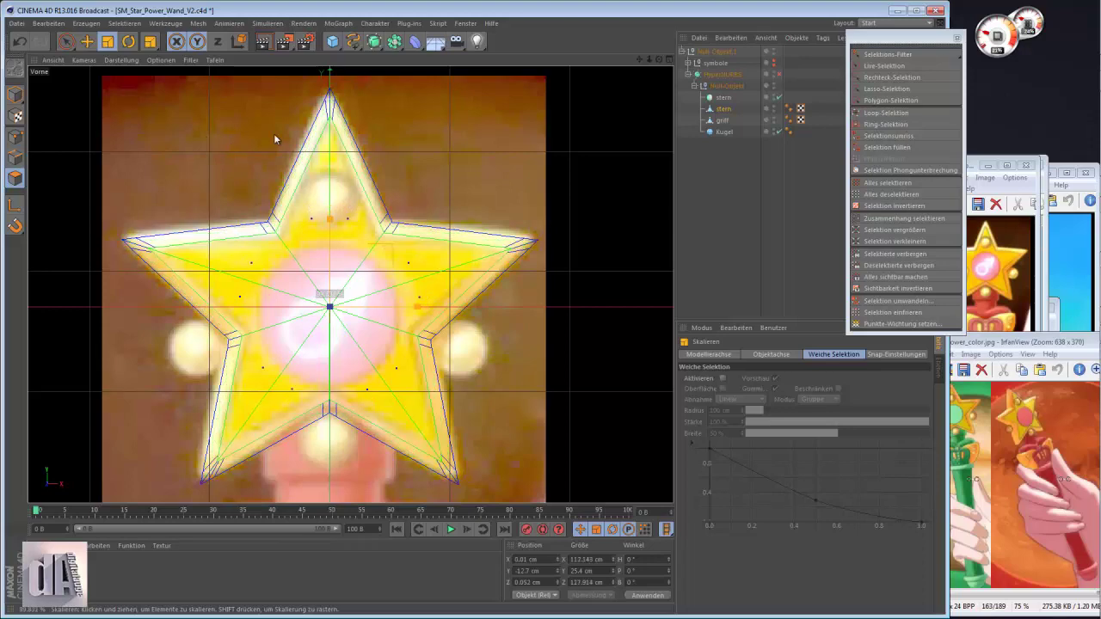
{"action": "key", "text": "F1"}
{"action": "left_click_drag", "start_coordinate": [393, 203], "coordinate": [170, 288], "text": "alt"}
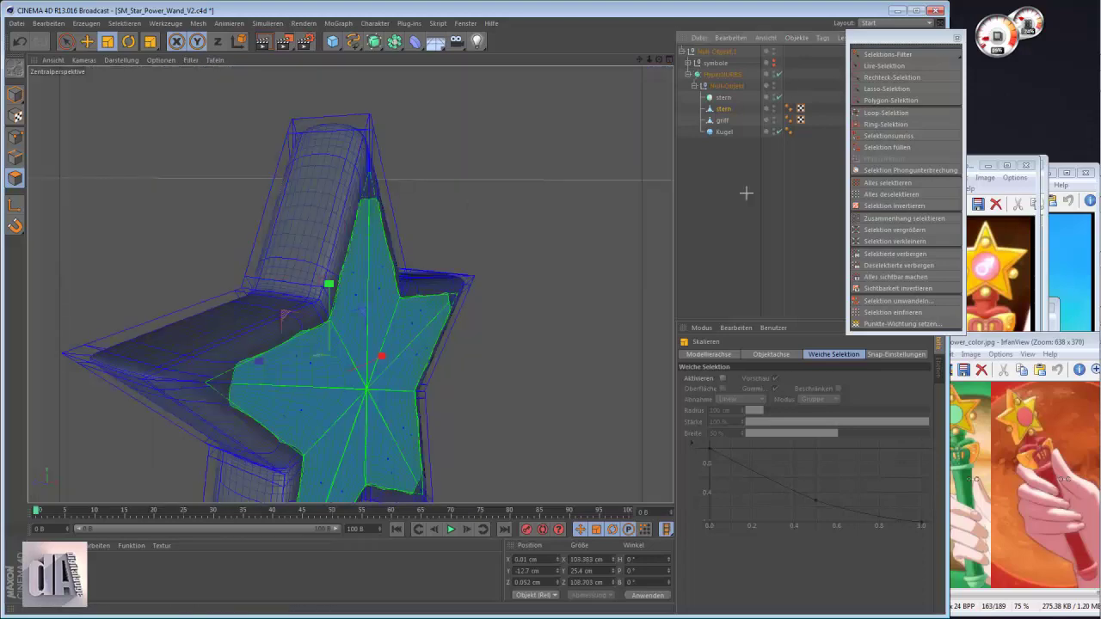
Step: Store the front-face selection and restrict the yellow material to those faces
{"action": "left_click", "coordinate": [892, 312]}
{"action": "left_click_drag", "start_coordinate": [54, 569], "coordinate": [303, 372]}
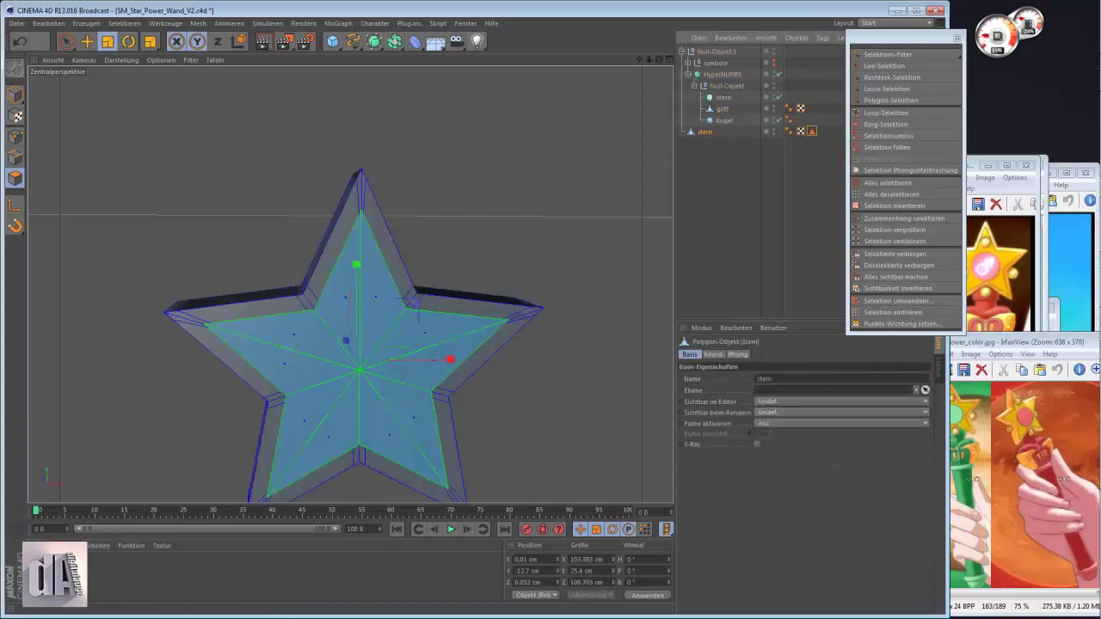
{"action": "left_click", "coordinate": [724, 109]}
Step: Cut loop edges near the star's tips with the Knife in Loop mode
{"action": "key", "text": "o"}
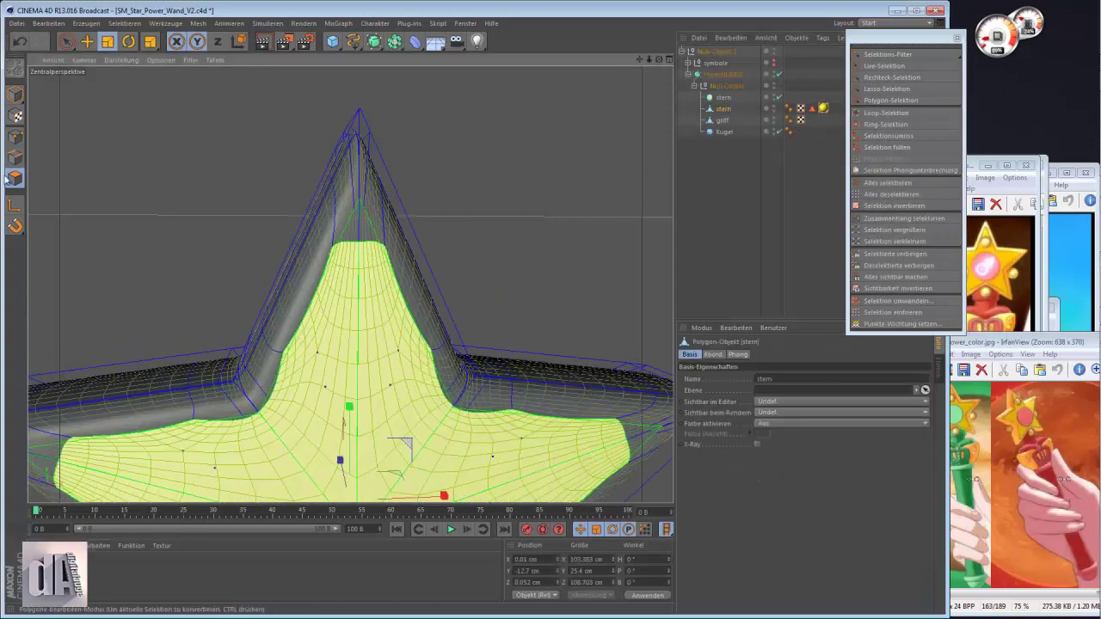
{"action": "key", "text": "k"}
{"action": "left_click", "coordinate": [722, 378]}
{"action": "left_click", "coordinate": [724, 390]}
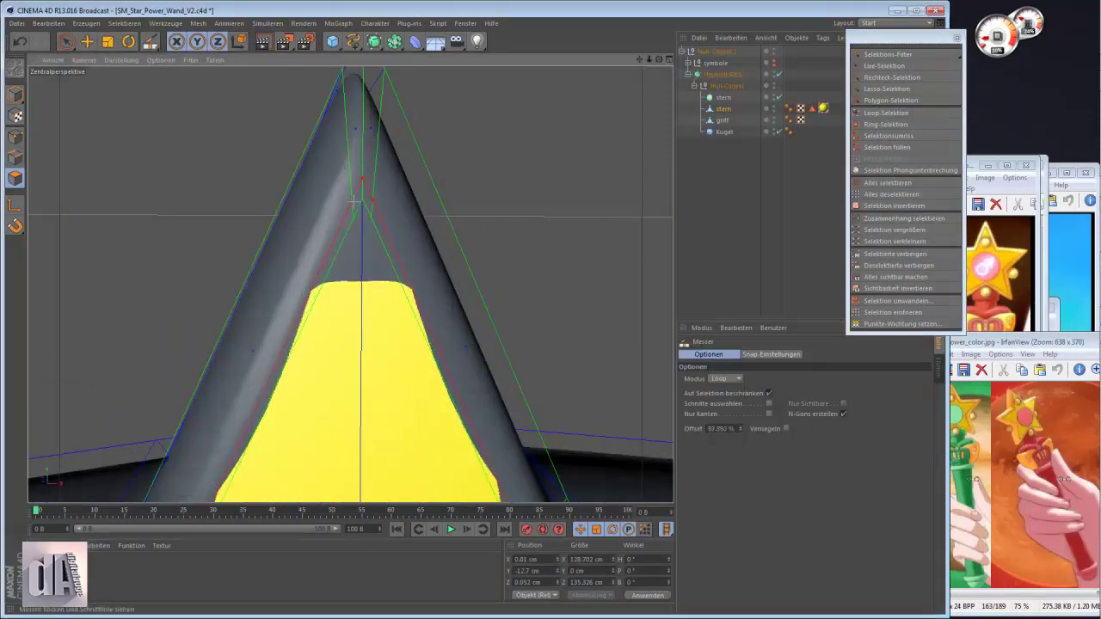
{"action": "scroll", "coordinate": [381, 189], "scroll_direction": "up", "scroll_amount": 5}
{"action": "scroll", "coordinate": [381, 189], "scroll_direction": "up", "scroll_amount": 3}
{"action": "scroll", "coordinate": [379, 152], "scroll_direction": "down", "scroll_amount": 2}
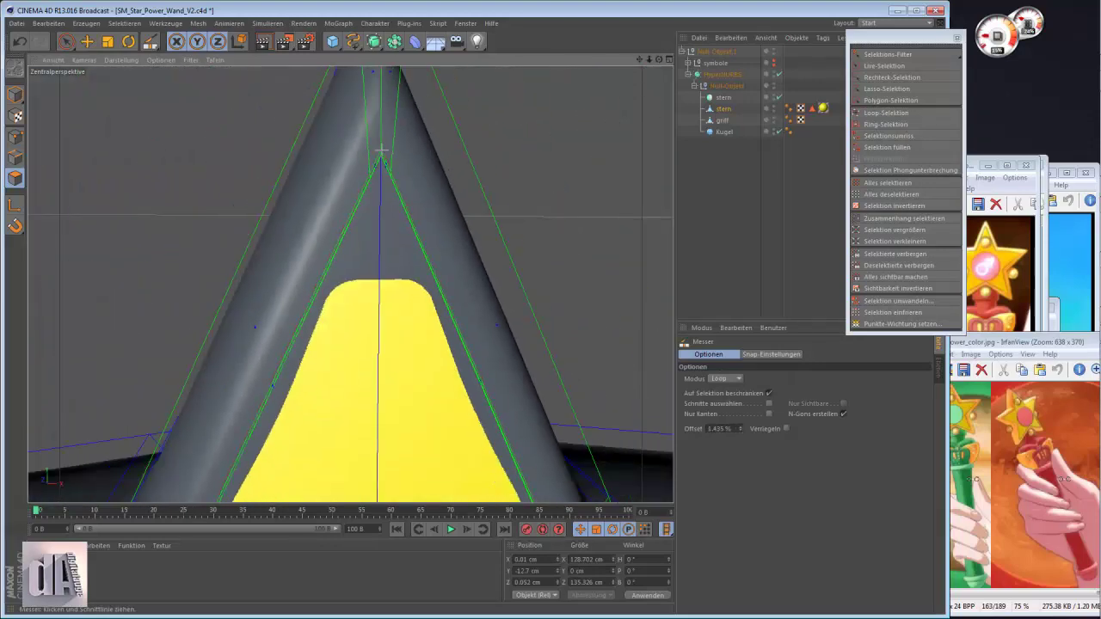
{"action": "scroll", "coordinate": [396, 142], "scroll_direction": "down", "scroll_amount": 3}
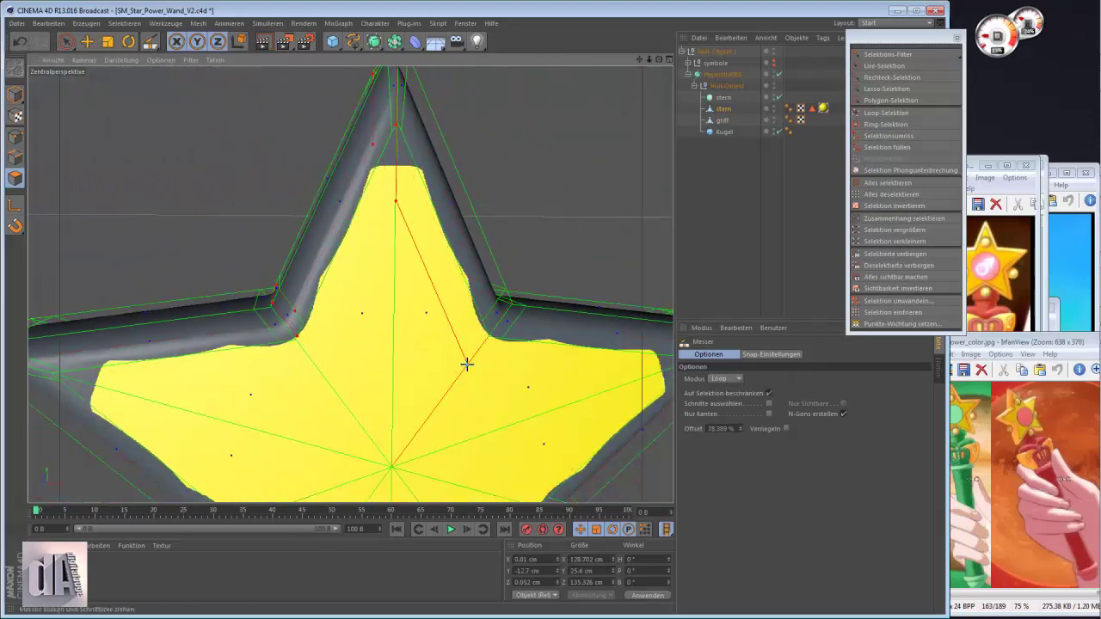
{"action": "scroll", "coordinate": [434, 116], "scroll_direction": "up", "scroll_amount": 2}
Step: Inner-extrude the star's front polygons from the mesh commands menu
{"action": "right_click", "coordinate": [561, 125]}
{"action": "left_click", "coordinate": [593, 341]}
{"action": "key", "text": "F4"}
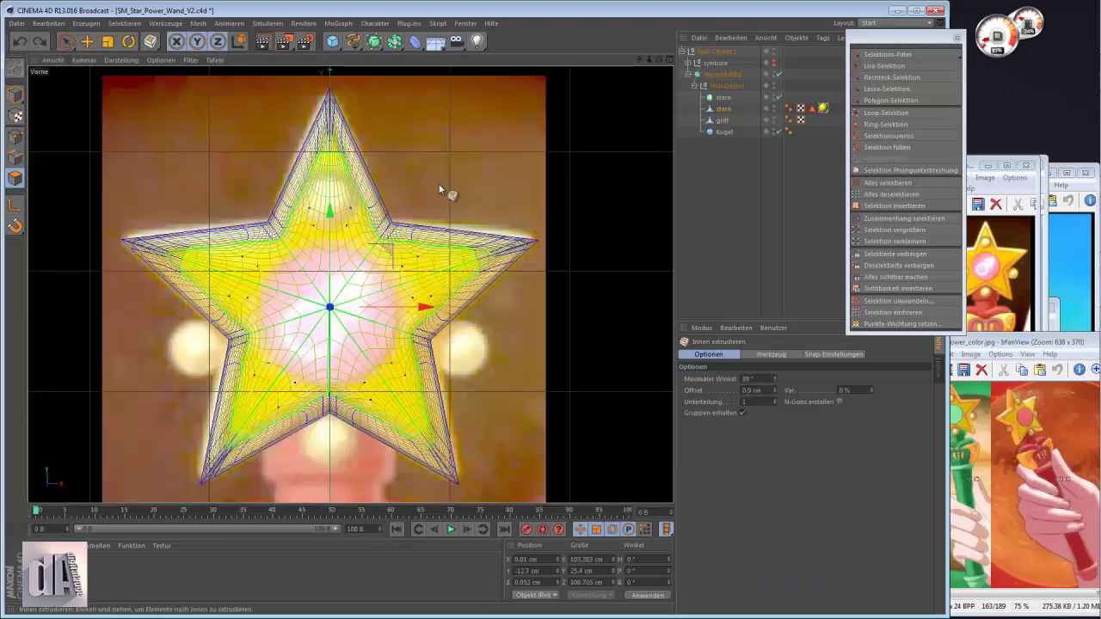
{"action": "scroll", "coordinate": [362, 136], "scroll_direction": "up", "scroll_amount": 2}
{"action": "scroll", "coordinate": [551, 315], "scroll_direction": "up", "scroll_amount": 3}
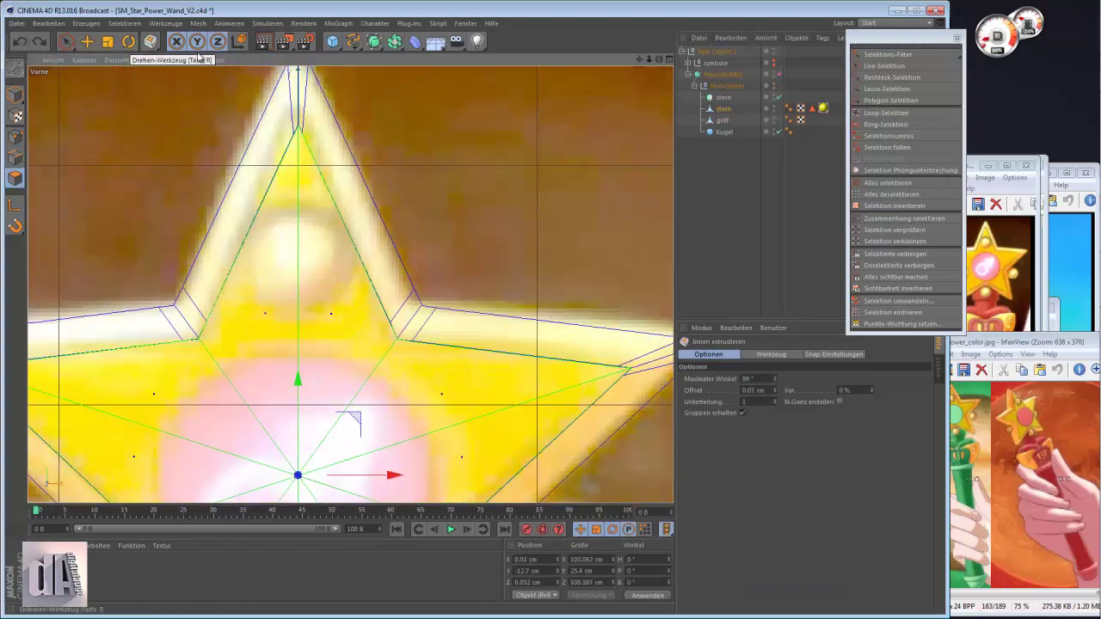
Step: Toggle subdivision smoothing off to check the rim, then select the second stern object
{"action": "key", "text": "F1"}
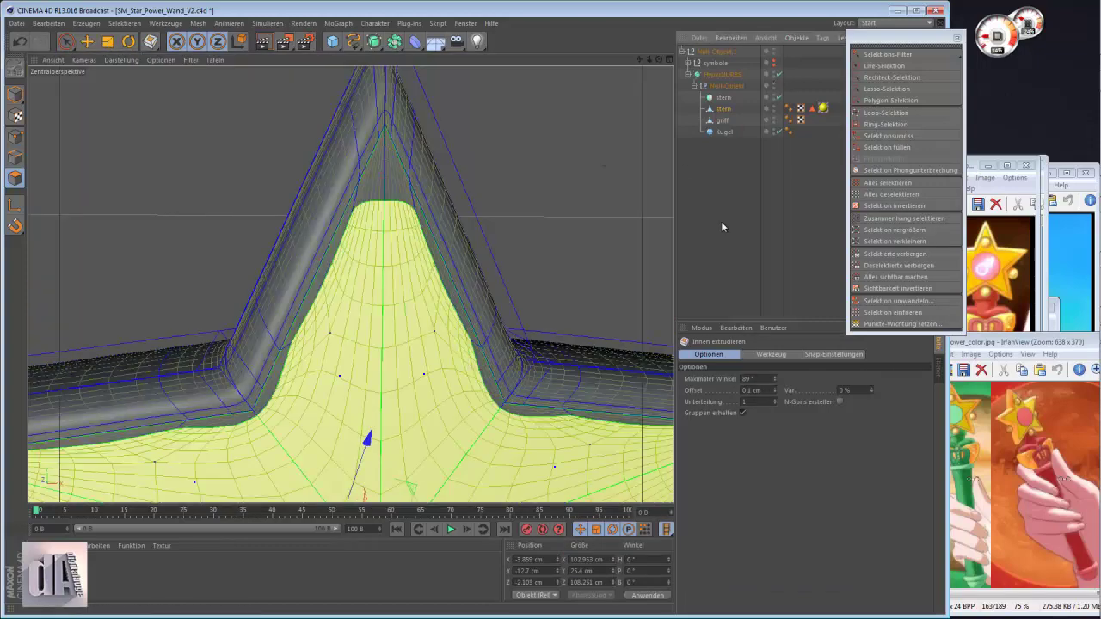
{"action": "left_click_drag", "start_coordinate": [402, 167], "coordinate": [551, 225], "text": "alt"}
{"action": "left_click", "coordinate": [19, 40]}
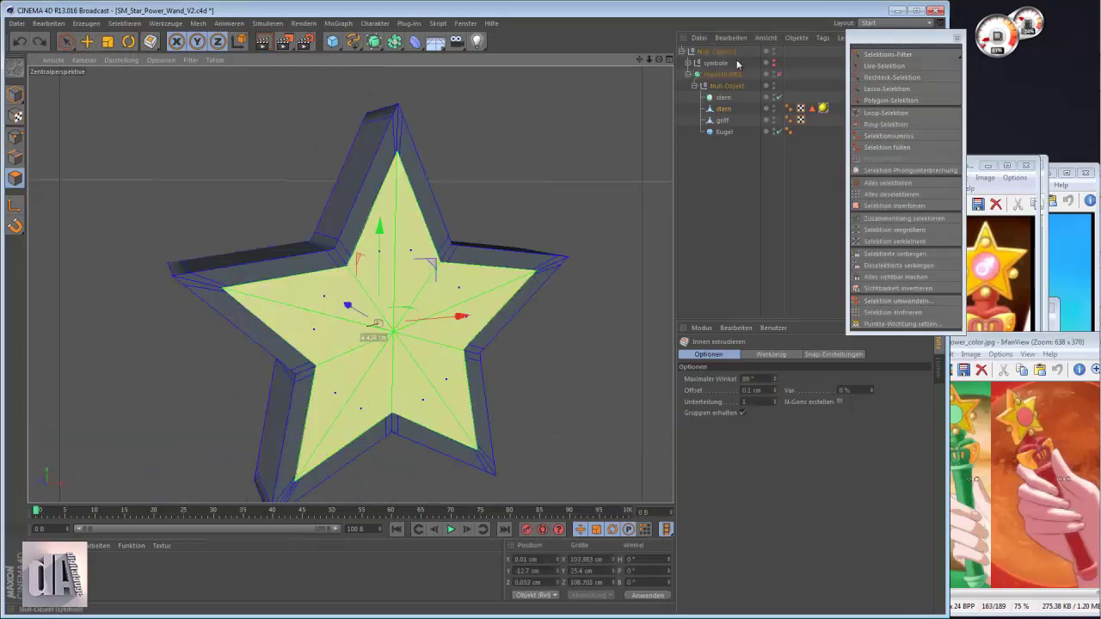
{"action": "key", "text": "F4"}
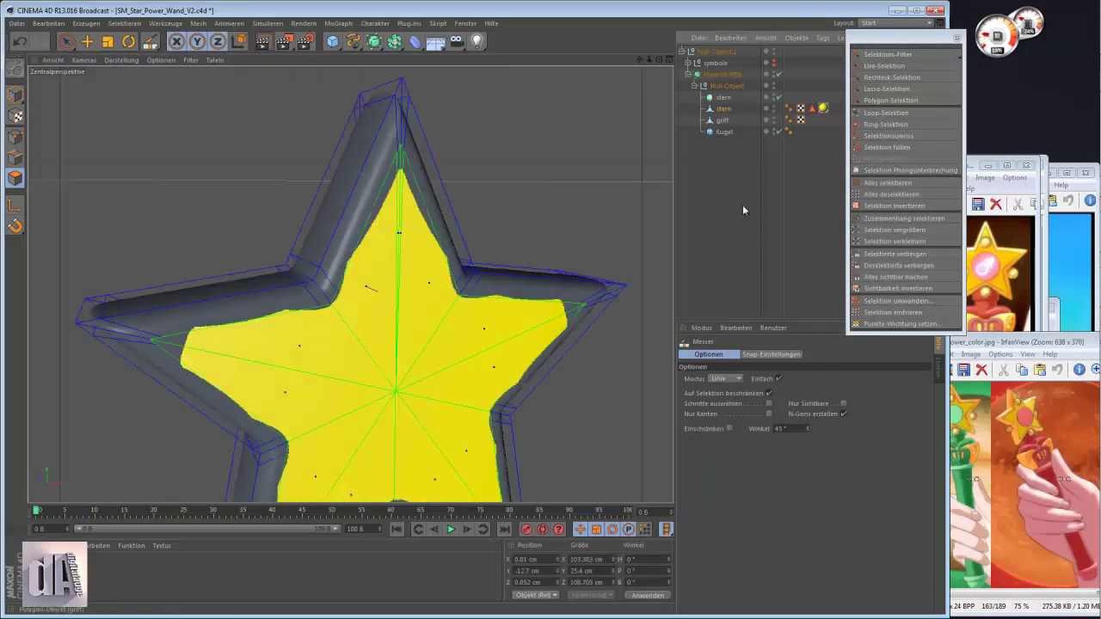
{"action": "left_click", "coordinate": [719, 109]}
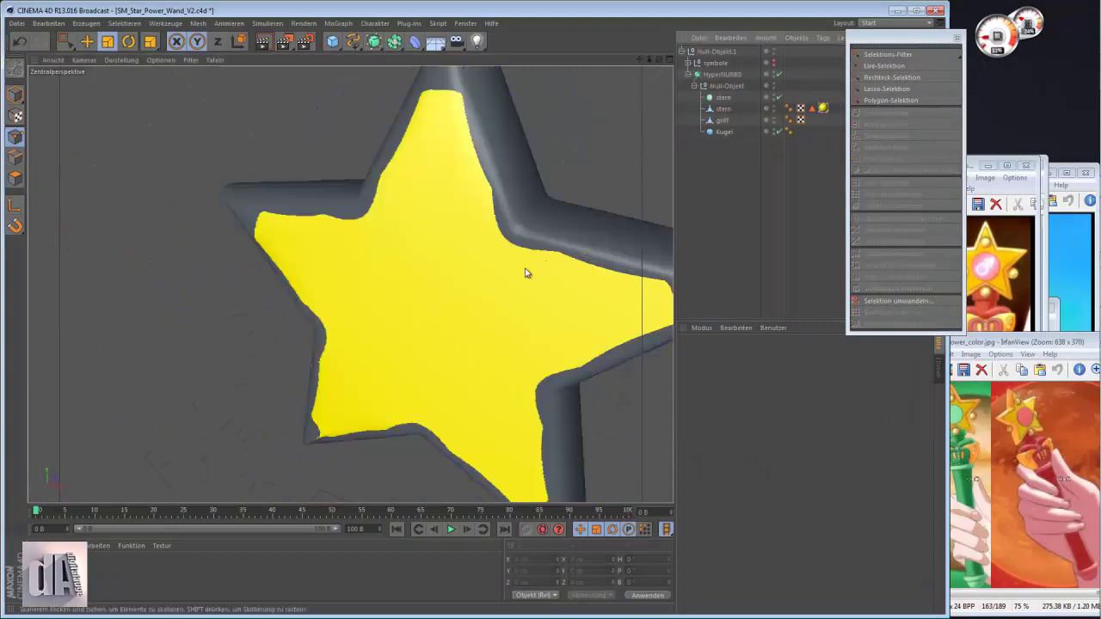
Step: Orbit the smoothed star, then move the reference viewer aside to show all wand images
{"action": "mouse_move", "coordinate": [458, 221]}
{"action": "left_mouse_down", "text": "alt"}
{"action": "mouse_move", "coordinate": [376, 184]}
{"action": "mouse_move", "coordinate": [460, 201]}
{"action": "mouse_move", "coordinate": [381, 221]}
{"action": "left_mouse_up", "text": "alt"}
{"action": "left_click", "coordinate": [987, 445]}
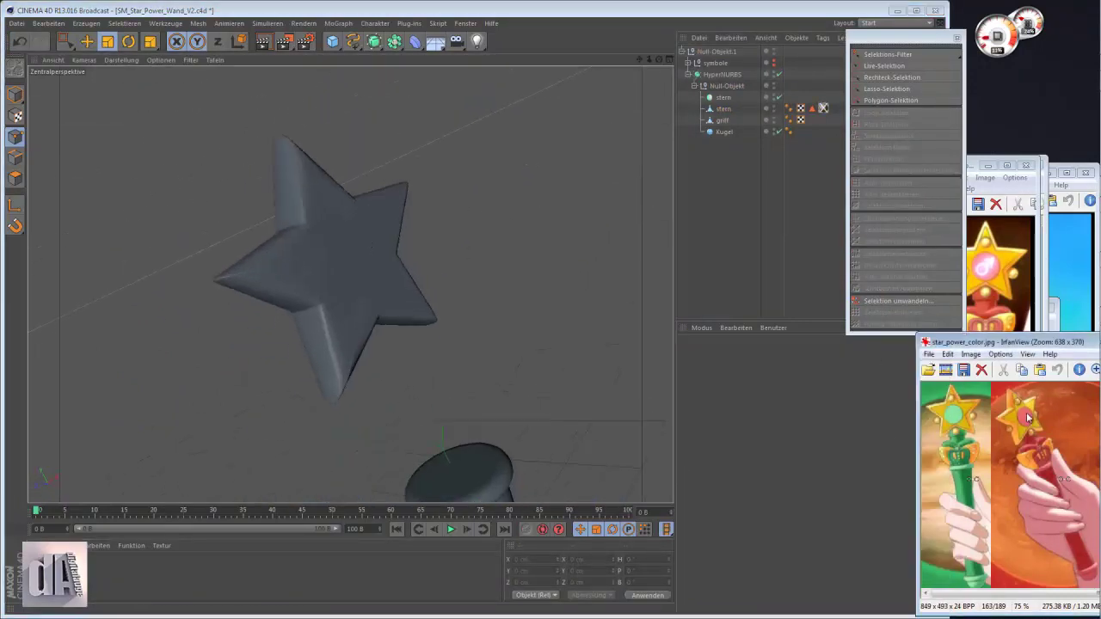
{"action": "mouse_move", "coordinate": [1011, 343]}
{"action": "left_mouse_down"}
{"action": "mouse_move", "coordinate": [831, 344]}
{"action": "mouse_move", "coordinate": [851, 344]}
{"action": "left_mouse_up"}
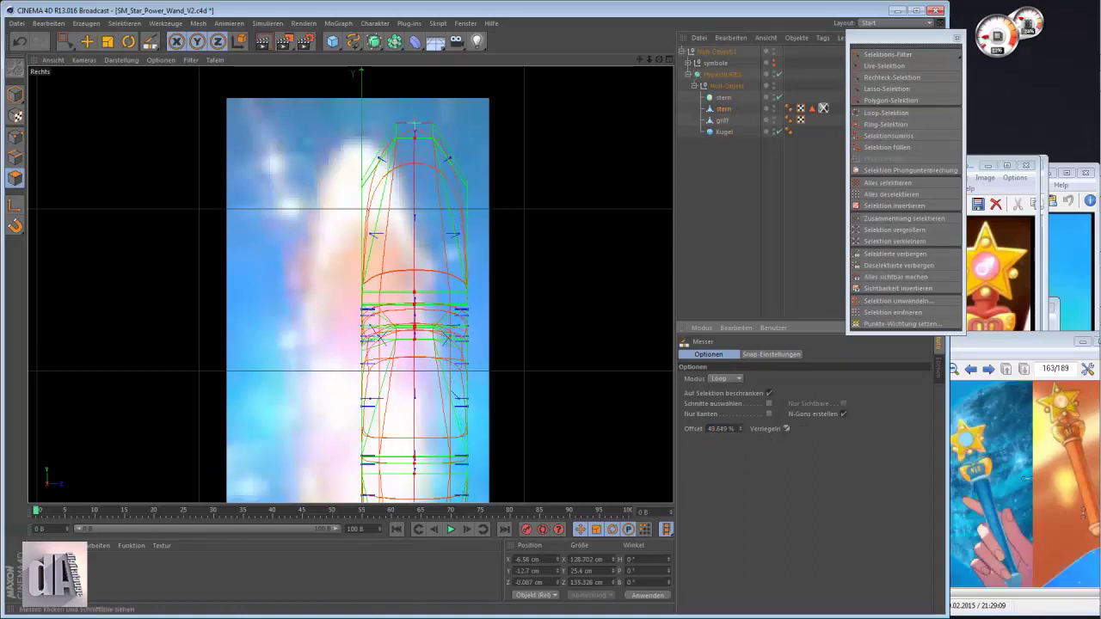
Step: Undo the last knife cut and turn off subdivision smoothing
{"action": "left_click", "coordinate": [716, 430]}
{"action": "left_click", "coordinate": [20, 42]}
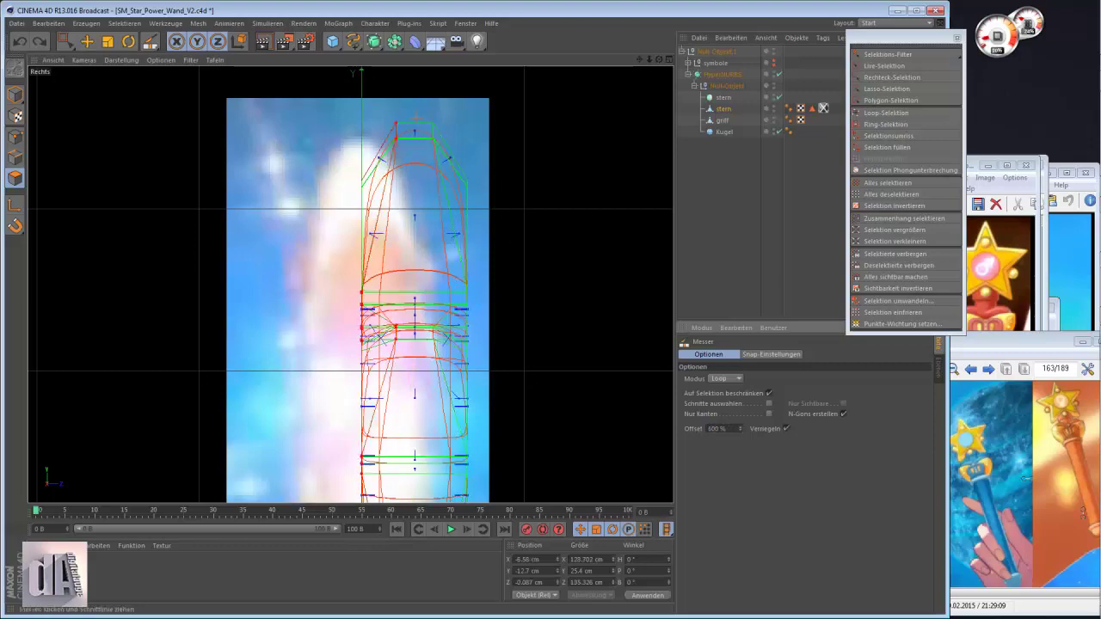
{"action": "left_click", "coordinate": [774, 74]}
{"action": "scroll", "coordinate": [410, 390], "scroll_direction": "up", "scroll_amount": 3}
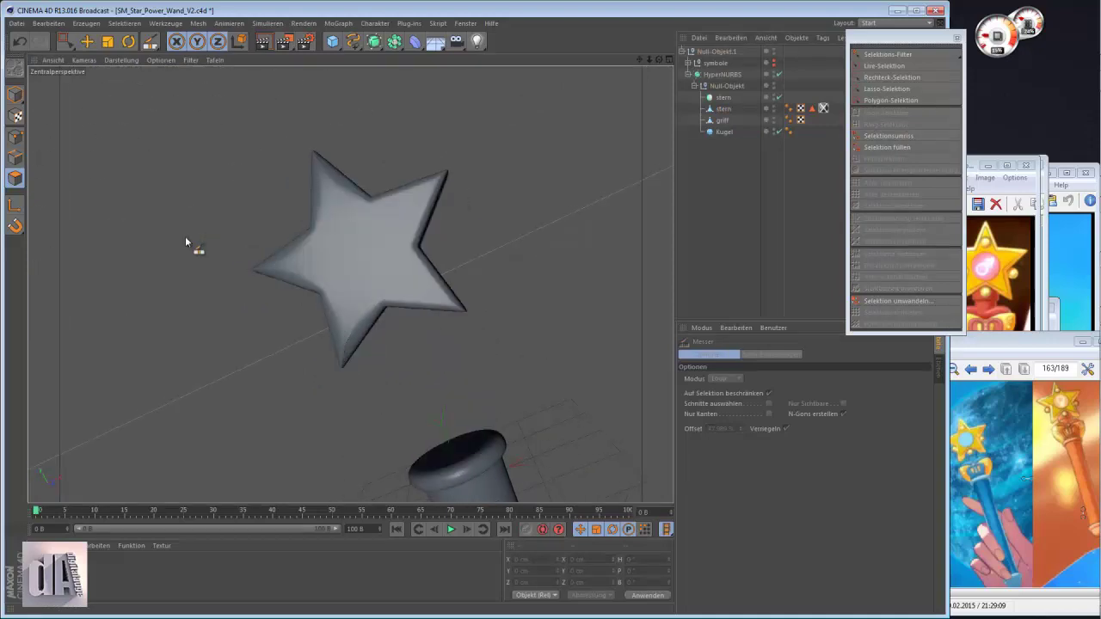
{"action": "mouse_move", "coordinate": [185, 241]}
{"action": "left_mouse_down", "text": "alt"}
{"action": "mouse_move", "coordinate": [164, 454]}
{"action": "mouse_move", "coordinate": [78, 191]}
{"action": "left_mouse_up", "text": "alt"}
{"action": "left_click_drag", "start_coordinate": [352, 364], "coordinate": [548, 310], "text": "alt"}
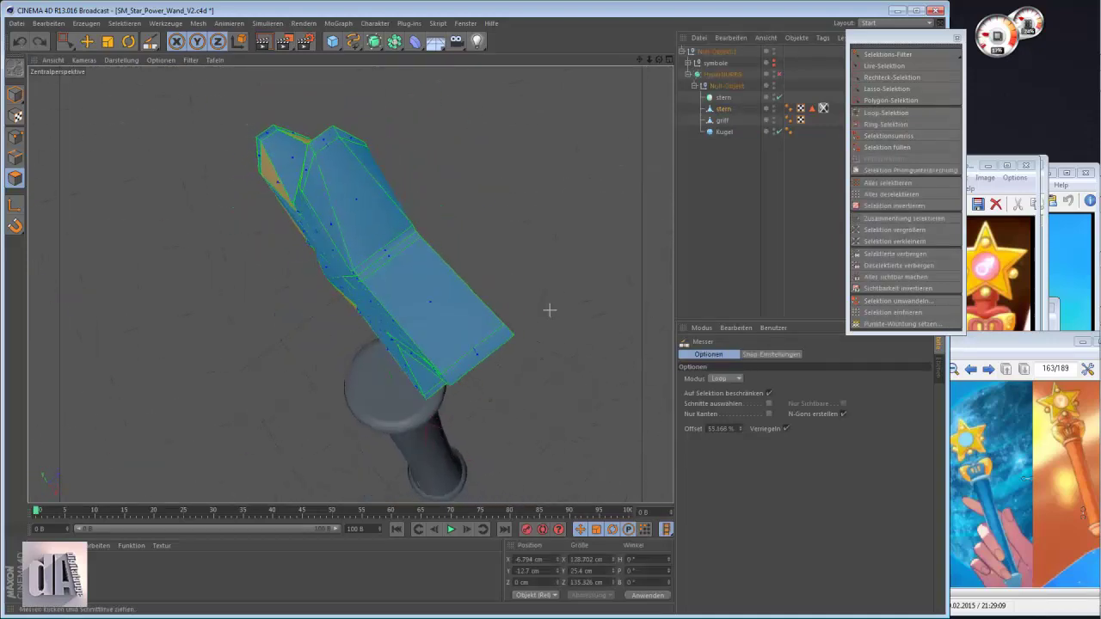
Step: Align the star's face normals from the mesh commands menu
{"action": "key", "text": "F4"}
{"action": "key", "text": "0"}
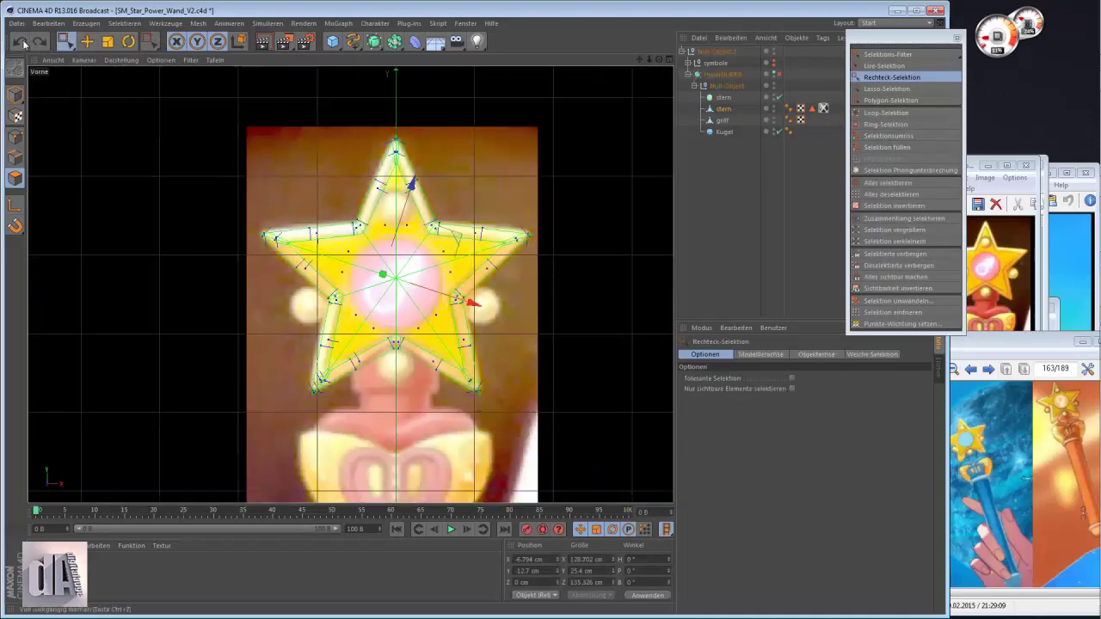
{"action": "key", "text": "F1"}
{"action": "right_click", "coordinate": [317, 167]}
{"action": "left_click", "coordinate": [336, 456]}
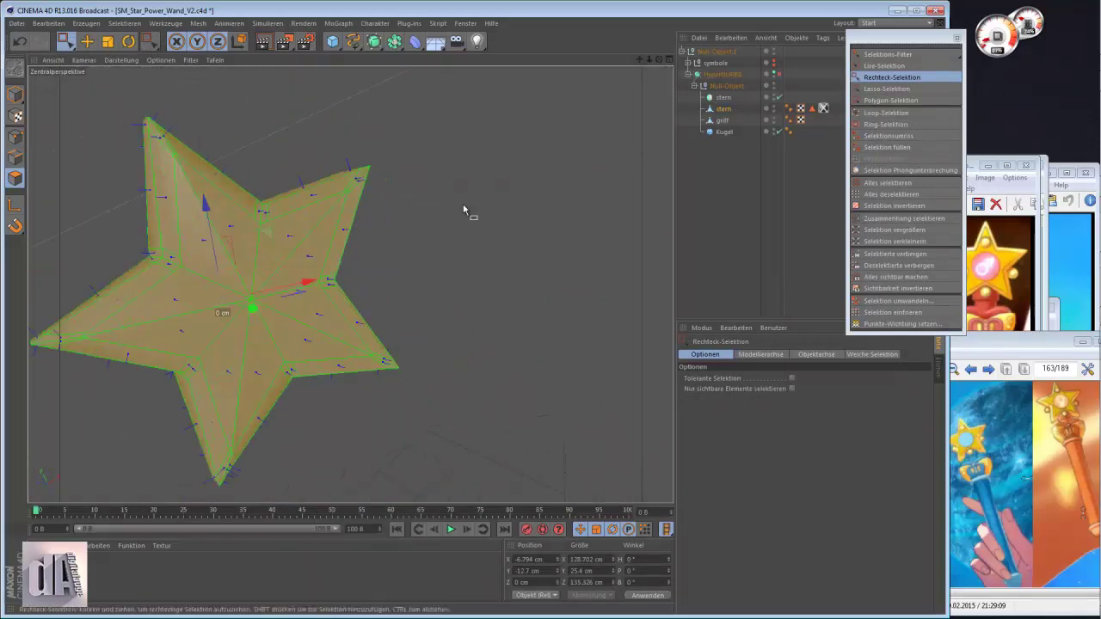
{"action": "mouse_move", "coordinate": [467, 212]}
{"action": "left_mouse_down", "text": "alt"}
{"action": "mouse_move", "coordinate": [511, 79]}
{"action": "mouse_move", "coordinate": [344, 312]}
{"action": "left_mouse_up", "text": "alt"}
Step: Select the star's right-tip points and scale them in the side view to adjust thickness
{"action": "key", "text": "F4"}
{"action": "left_click", "coordinate": [16, 138]}
{"action": "left_click_drag", "start_coordinate": [506, 191], "coordinate": [581, 280]}
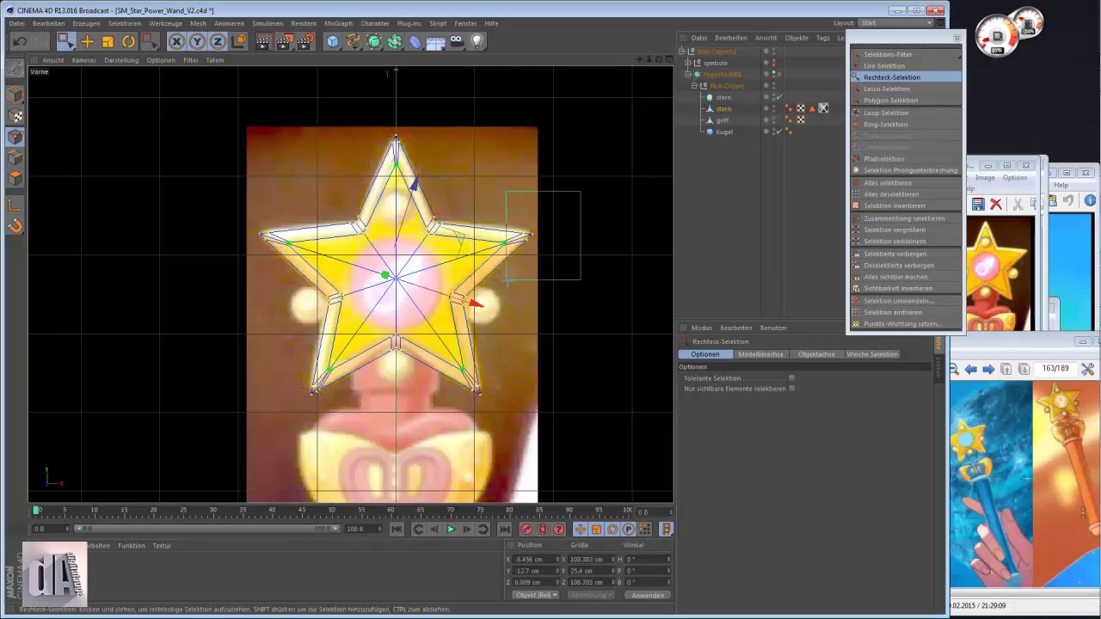
{"action": "key", "text": "F1"}
{"action": "key", "text": "F3"}
{"action": "key", "text": "t"}
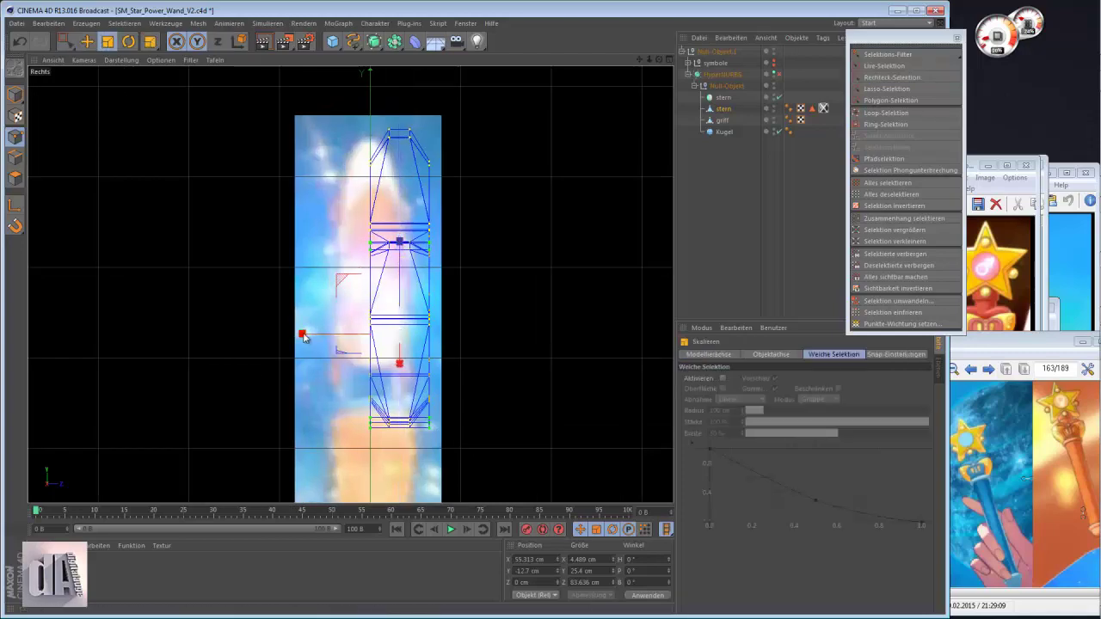
{"action": "scroll", "coordinate": [376, 442], "scroll_direction": "up", "scroll_amount": 3}
{"action": "scroll", "coordinate": [361, 258], "scroll_direction": "up", "scroll_amount": 2}
{"action": "scroll", "coordinate": [352, 344], "scroll_direction": "down", "scroll_amount": 3}
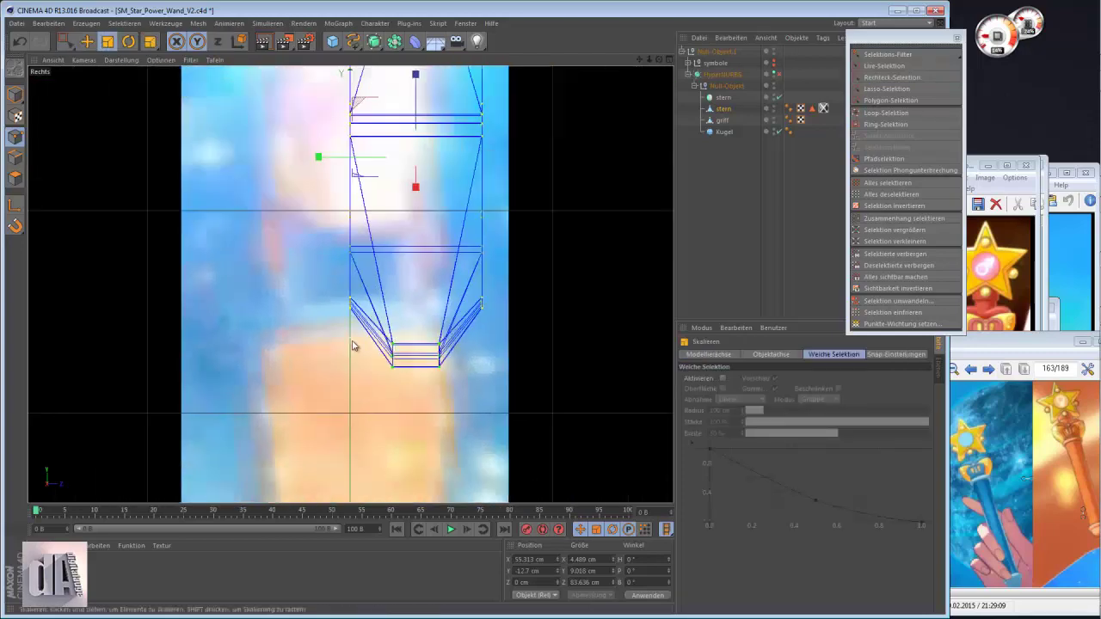
{"action": "key", "text": "F1"}
{"action": "mouse_move", "coordinate": [336, 218]}
{"action": "left_mouse_down", "text": "alt"}
{"action": "mouse_move", "coordinate": [264, 167]}
{"action": "mouse_move", "coordinate": [425, 180]}
{"action": "left_mouse_up", "text": "alt"}
{"action": "key", "text": "F3"}
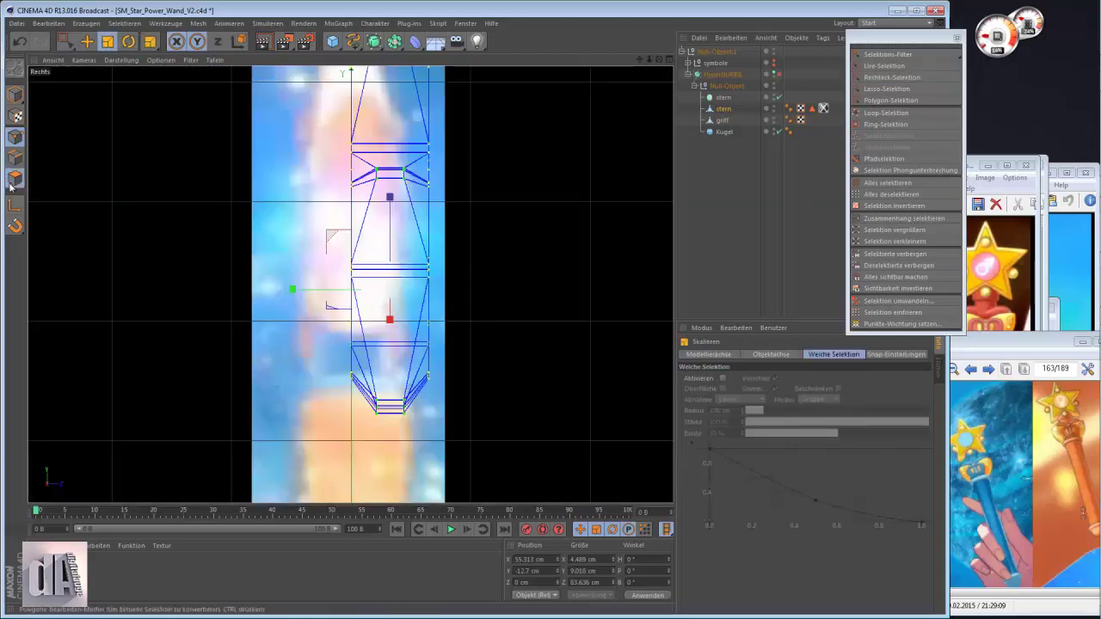
Step: Pick the Knife tool in side view and orbit around the star and handle
{"action": "key", "text": "k"}
{"action": "scroll", "coordinate": [384, 380], "scroll_direction": "up", "scroll_amount": 5}
{"action": "key", "text": "F1"}
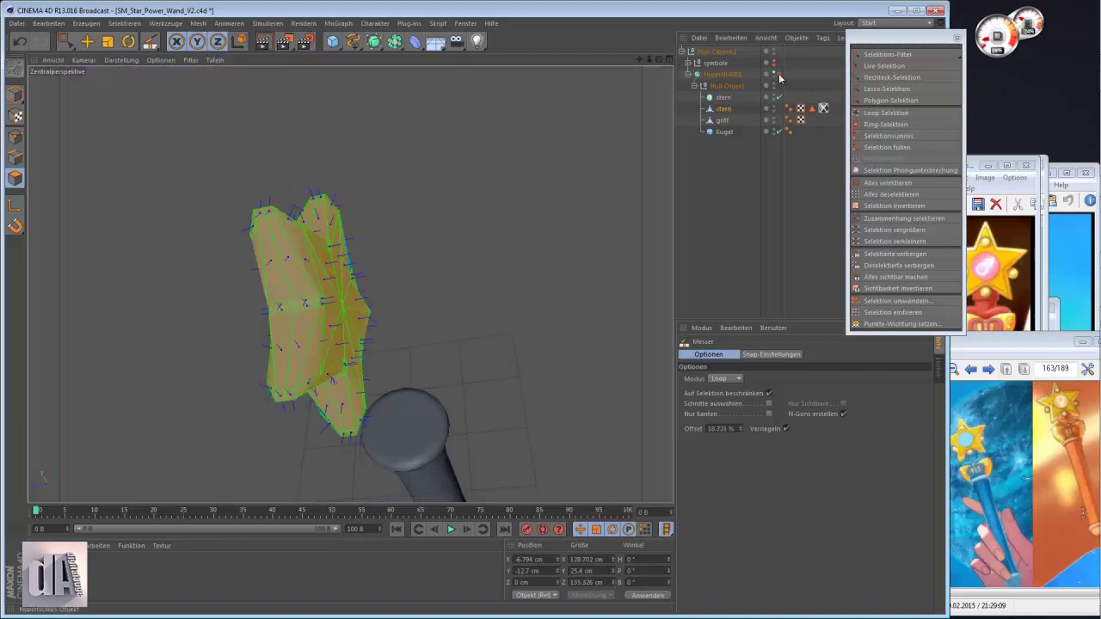
{"action": "mouse_move", "coordinate": [375, 436]}
{"action": "left_mouse_down", "text": "alt"}
{"action": "mouse_move", "coordinate": [548, 314]}
{"action": "mouse_move", "coordinate": [410, 215]}
{"action": "mouse_move", "coordinate": [351, 204]}
{"action": "left_mouse_up", "text": "alt"}
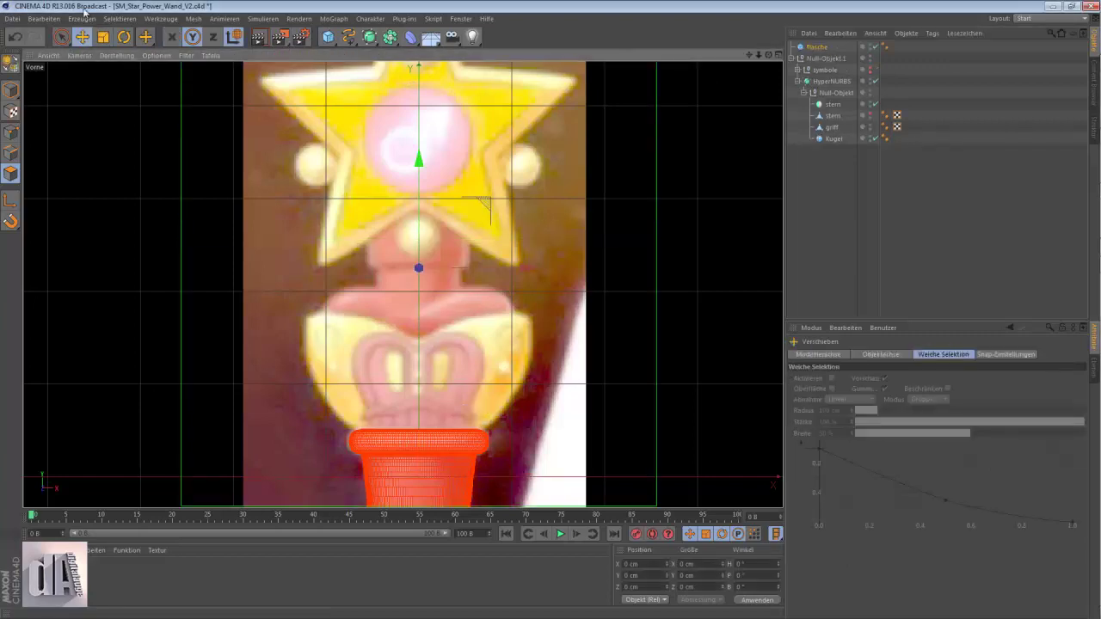
Step: Shrink flasche to about 56% and make it an editable polygon object
{"action": "key", "text": "t"}
{"action": "left_click_drag", "start_coordinate": [284, 225], "coordinate": [205, 227]}
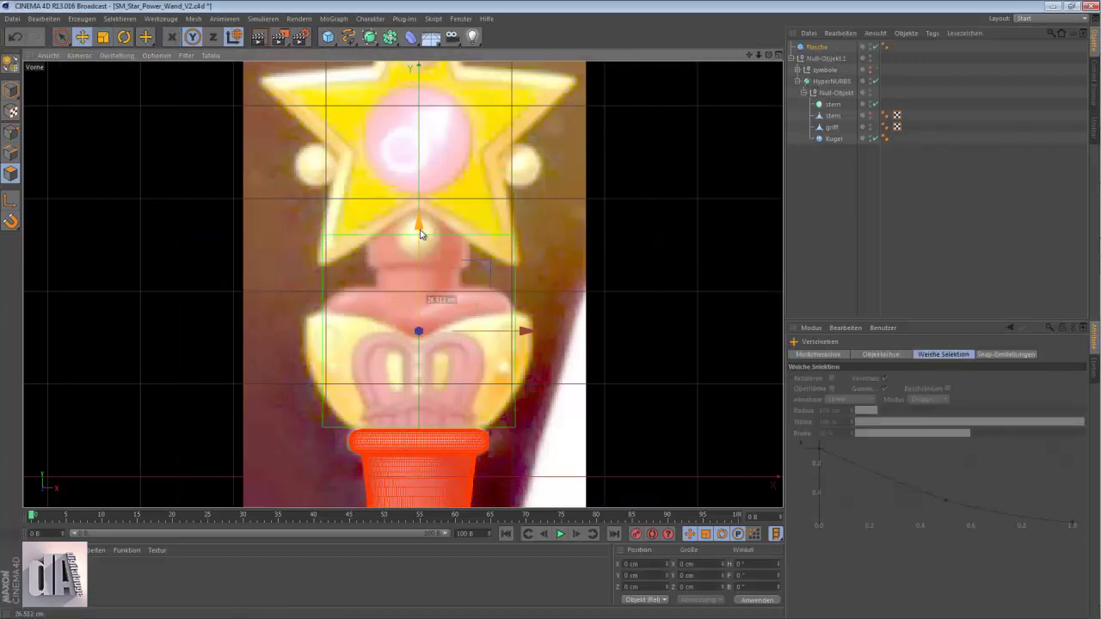
{"action": "left_click", "coordinate": [61, 37]}
{"action": "key", "text": "c"}
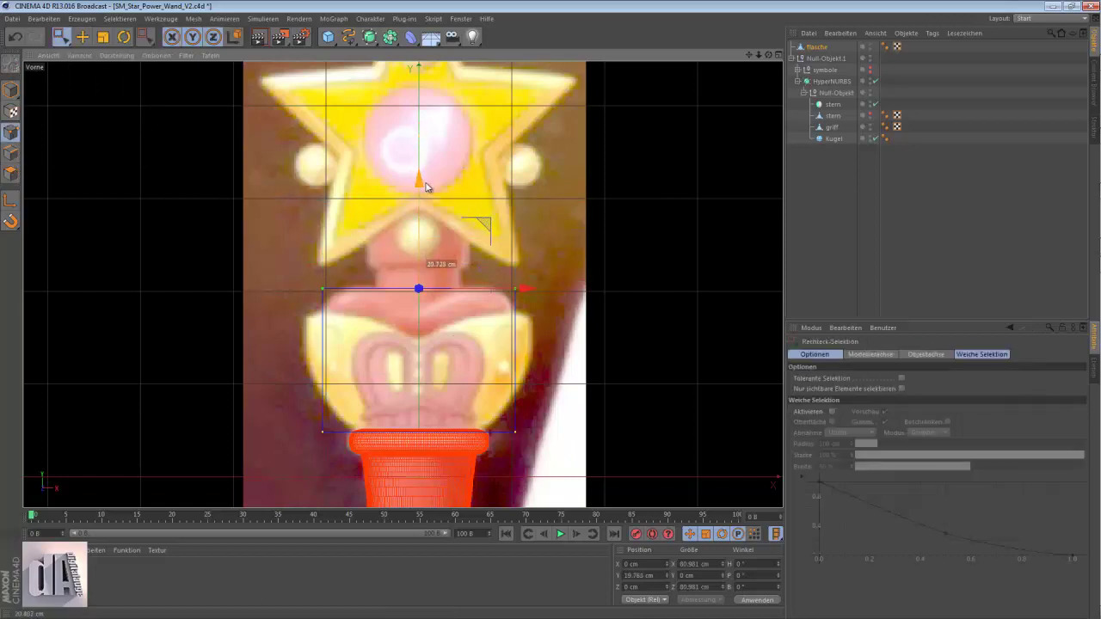
Step: Select the flasche cube's top face and bring up the mesh commands menu
{"action": "key", "text": "F1"}
{"action": "left_click_drag", "start_coordinate": [464, 326], "coordinate": [516, 284], "text": "alt"}
{"action": "left_click", "coordinate": [61, 37]}
{"action": "left_click", "coordinate": [11, 173]}
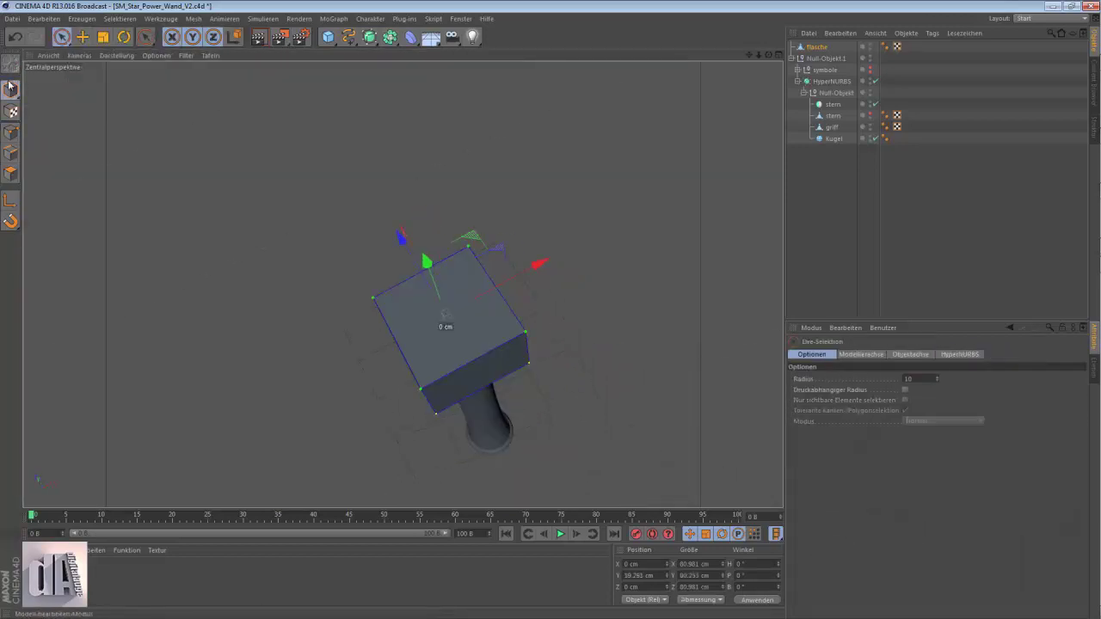
{"action": "left_click", "coordinate": [446, 314]}
{"action": "key", "text": "F4"}
{"action": "right_click", "coordinate": [611, 336]}
Step: Scale the flasche block wider, checking it from the top and front views
{"action": "left_click", "coordinate": [645, 378]}
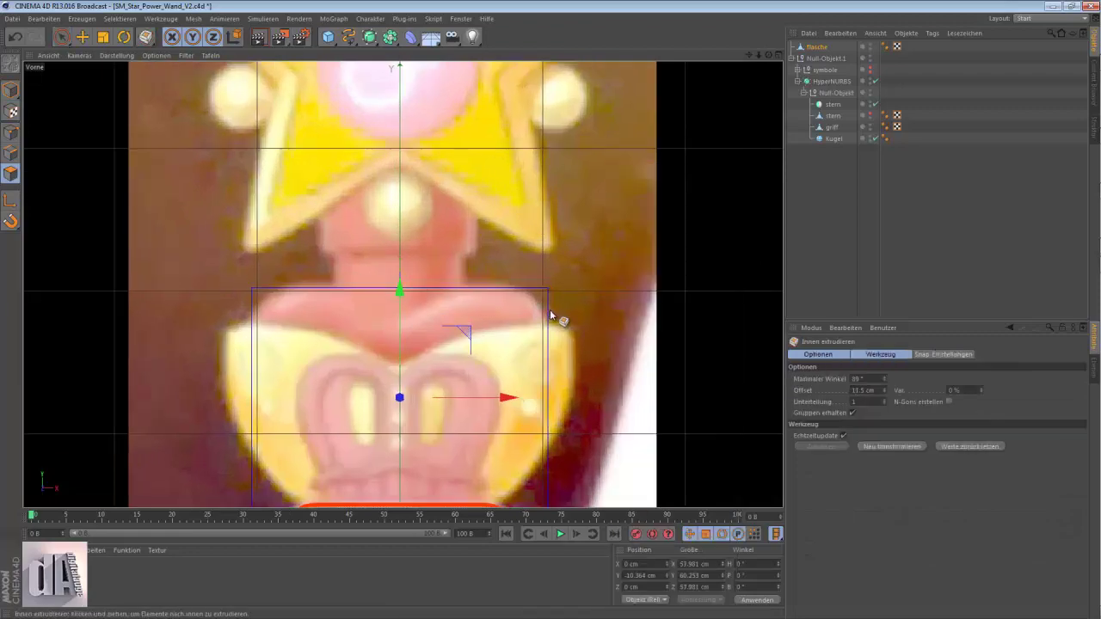
{"action": "right_click", "coordinate": [489, 353]}
{"action": "key", "text": "Escape"}
{"action": "left_click", "coordinate": [120, 18]}
{"action": "left_click", "coordinate": [161, 23]}
{"action": "key", "text": "t"}
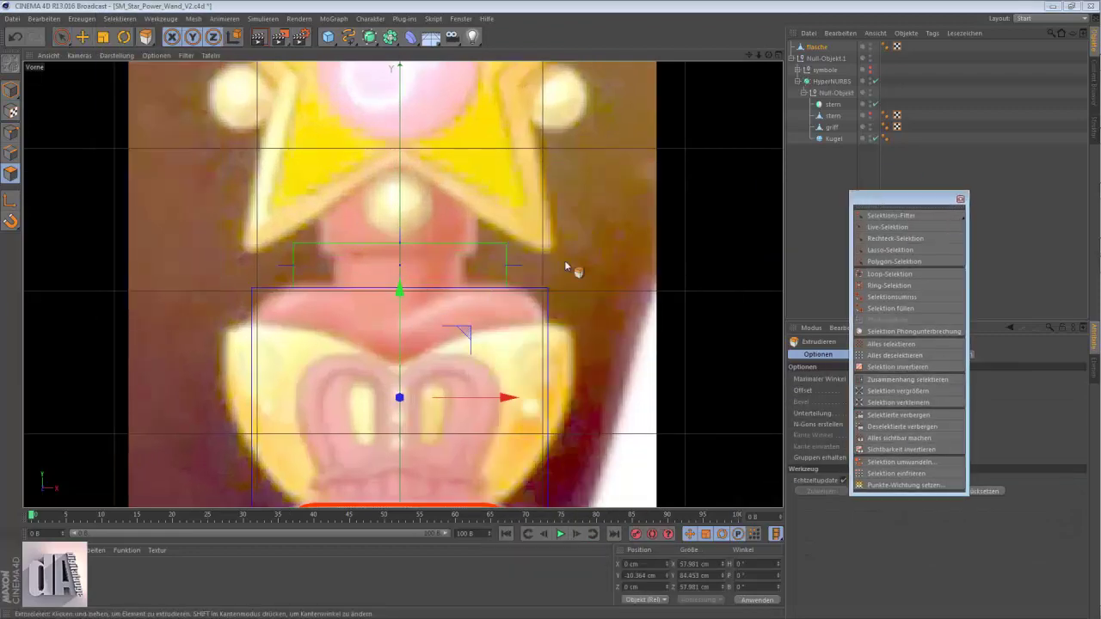
{"action": "key", "text": "F2"}
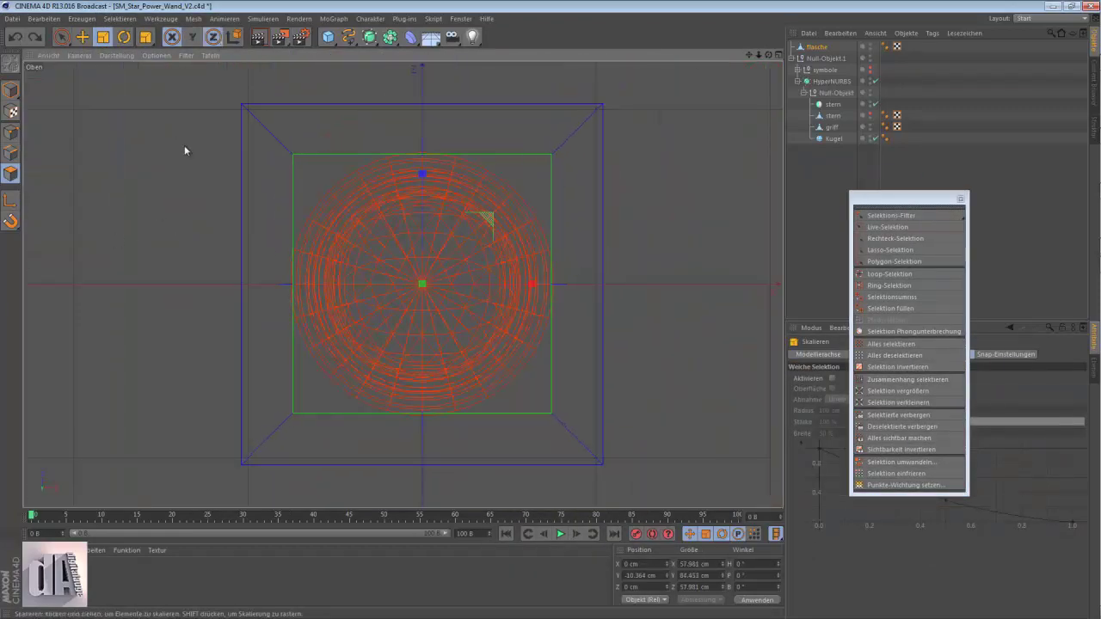
{"action": "key", "text": "ctrl+y"}
{"action": "key", "text": "F4"}
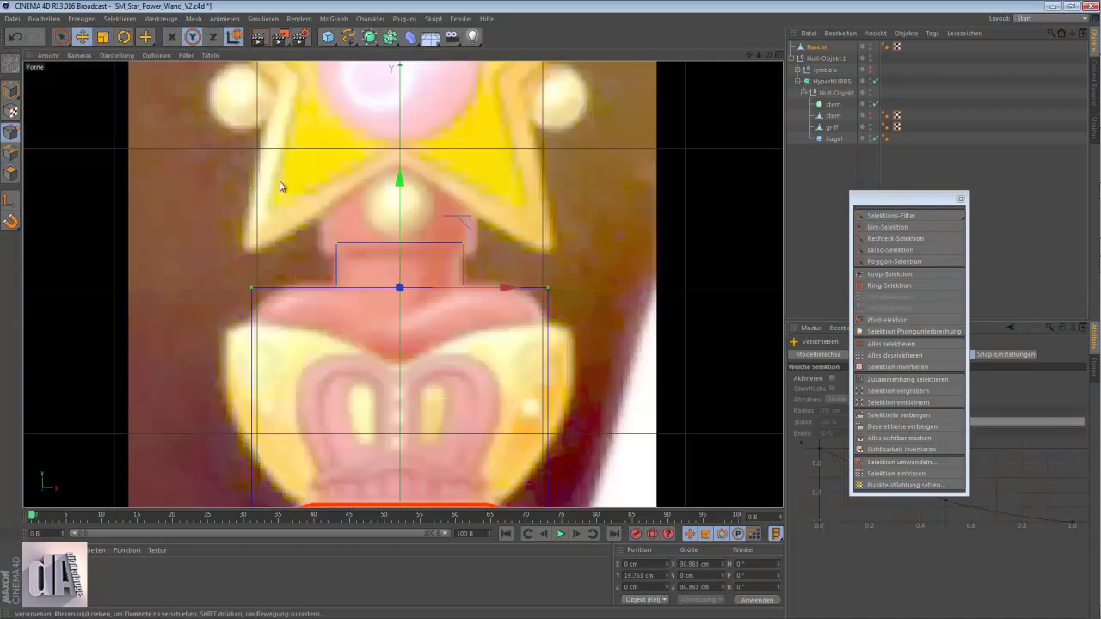
{"action": "key", "text": "0"}
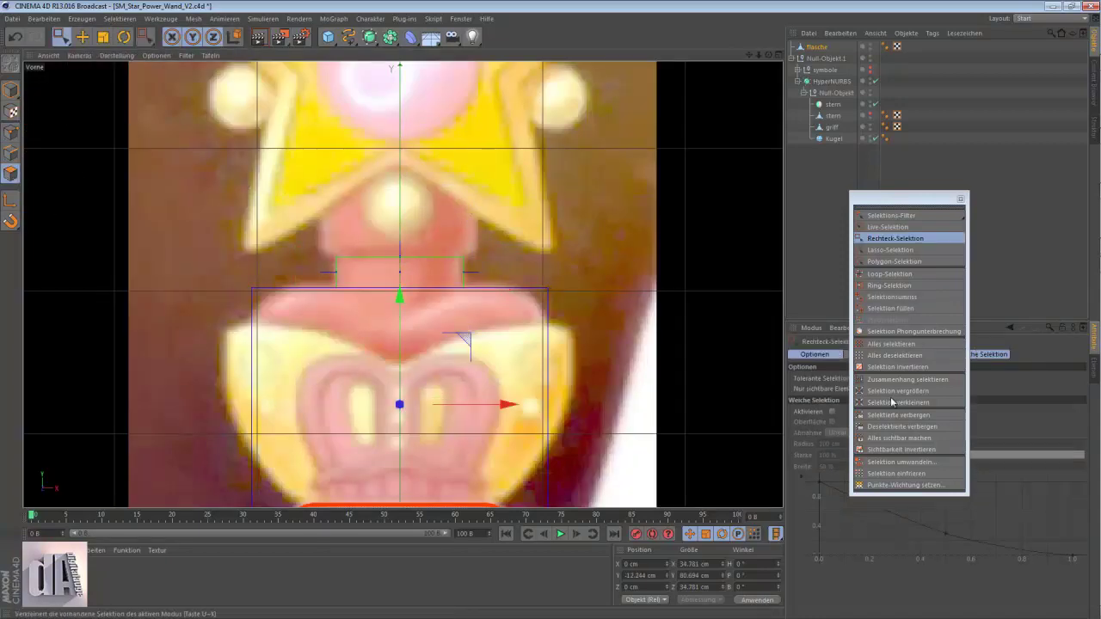
Step: Extrude the top polygon upward into a neck
{"action": "right_click", "coordinate": [542, 165]}
{"action": "left_click", "coordinate": [594, 255]}
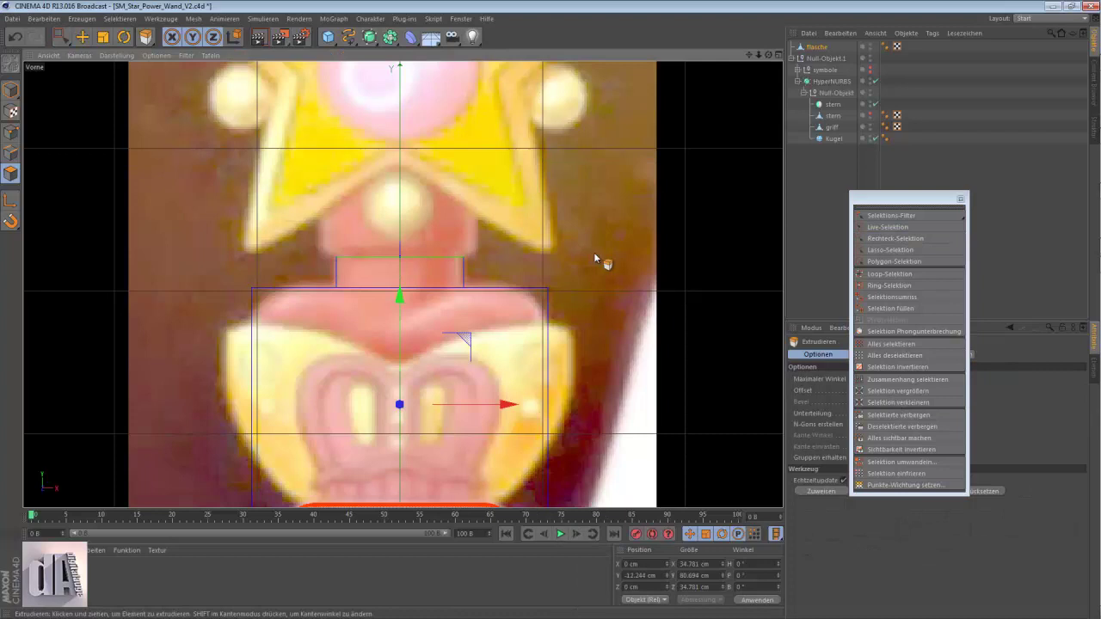
{"action": "left_click_drag", "start_coordinate": [608, 351], "coordinate": [551, 315]}
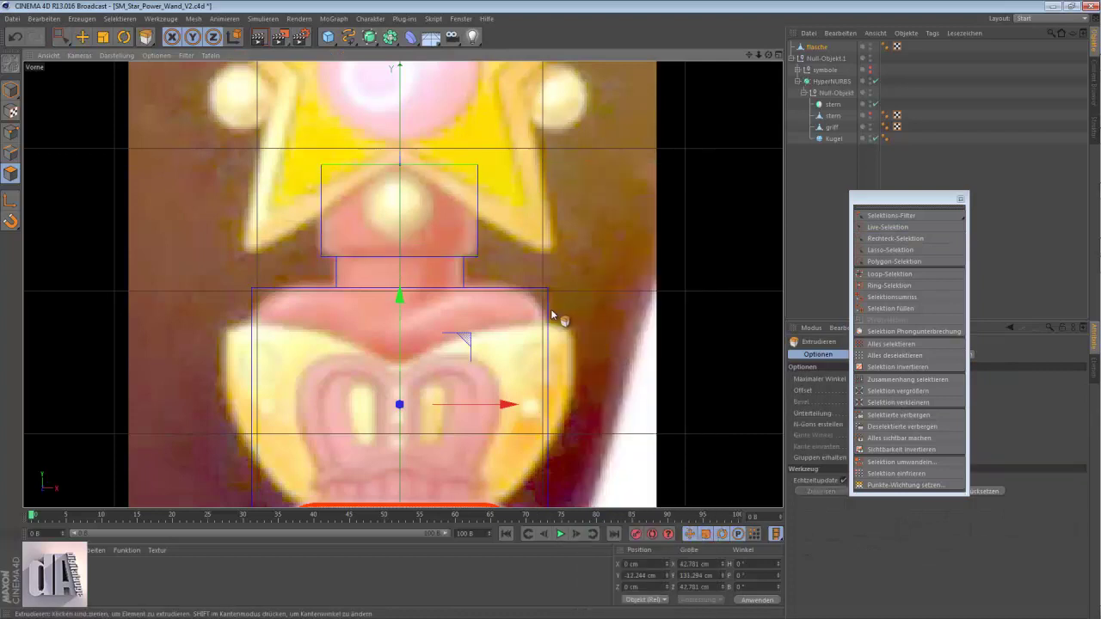
{"action": "scroll", "coordinate": [551, 315], "scroll_direction": "down", "scroll_amount": 2}
Step: Cut edge loops across the bottle with Knife and scale them into a tapered, faceted body
{"action": "key", "text": "k"}
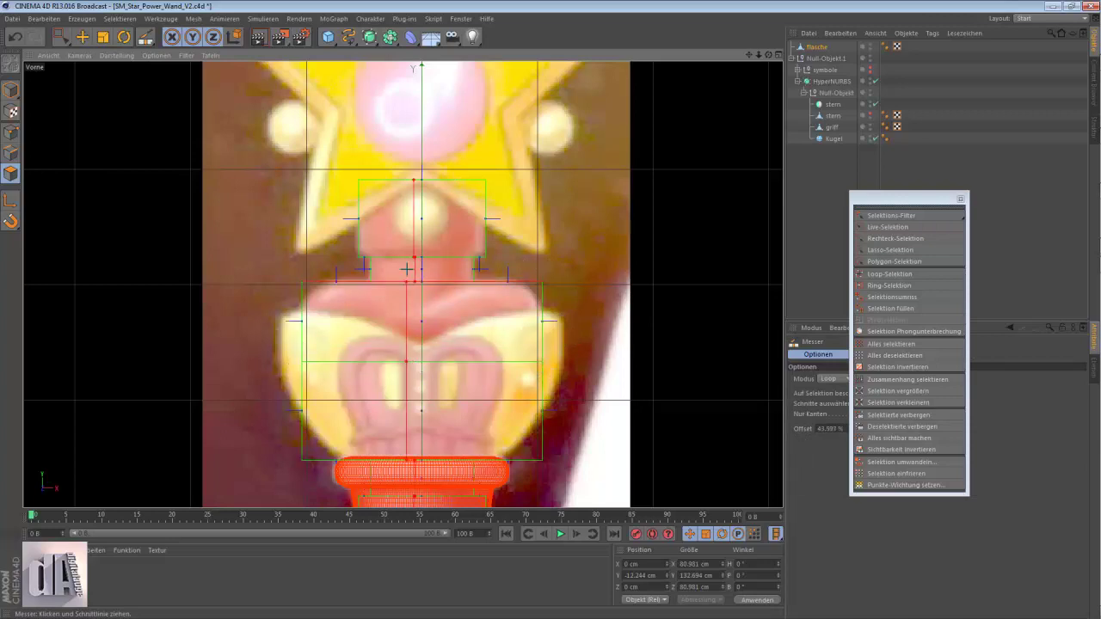
{"action": "left_click", "coordinate": [102, 37]}
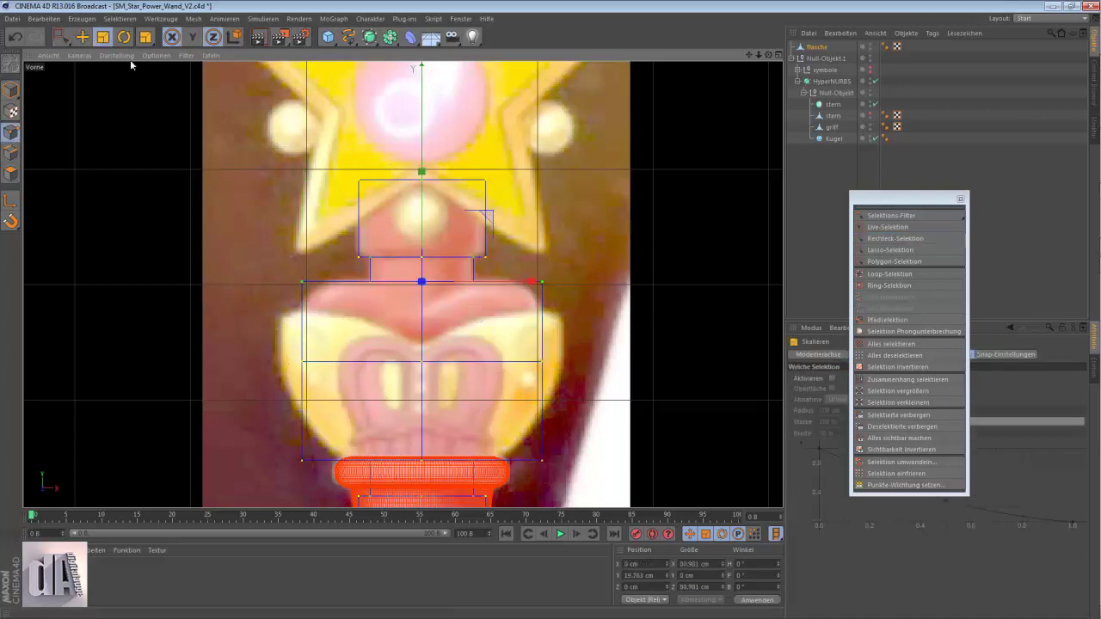
{"action": "left_click_drag", "start_coordinate": [505, 293], "coordinate": [506, 293]}
{"action": "left_click", "coordinate": [542, 456]}
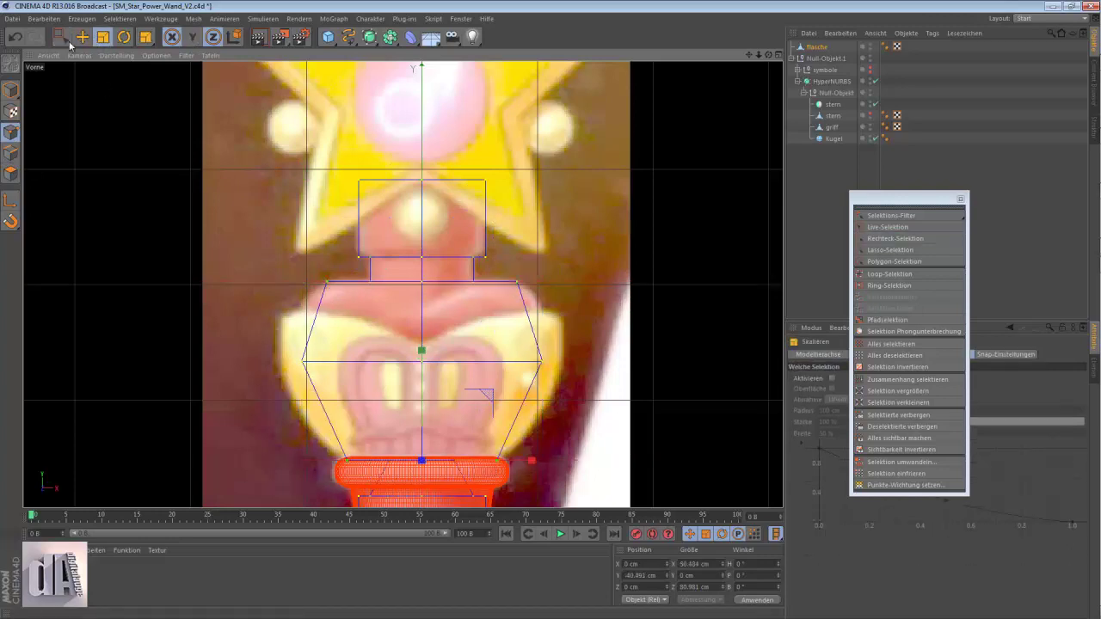
{"action": "left_click", "coordinate": [533, 362]}
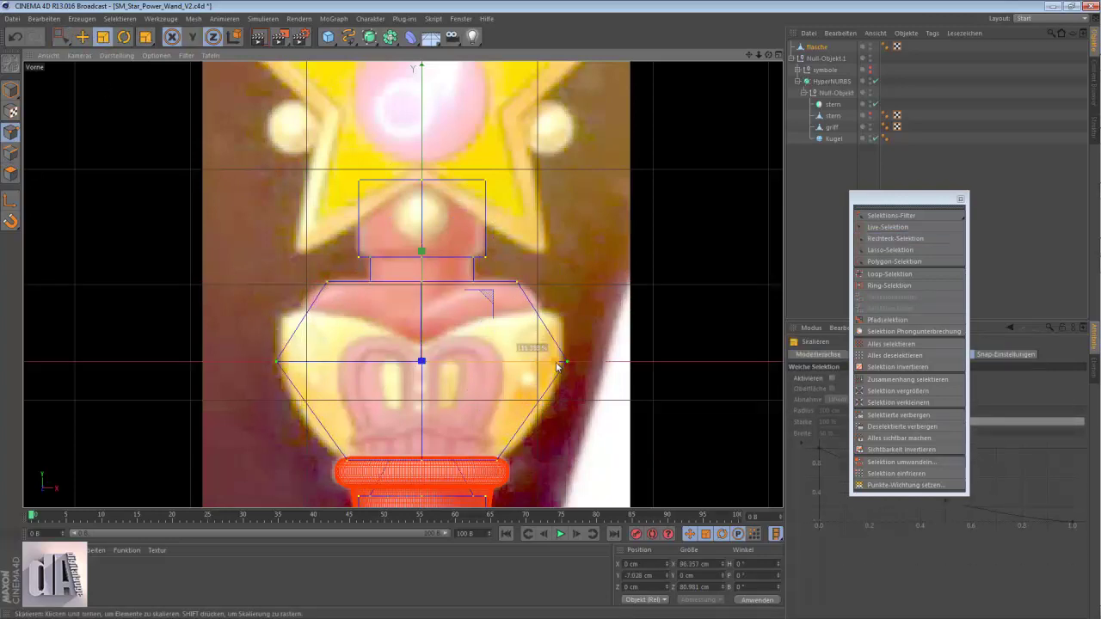
{"action": "key", "text": "F1"}
{"action": "left_click_drag", "start_coordinate": [313, 195], "coordinate": [550, 309], "text": "alt"}
{"action": "key", "text": "F4"}
{"action": "scroll", "coordinate": [487, 420], "scroll_direction": "down", "scroll_amount": 2}
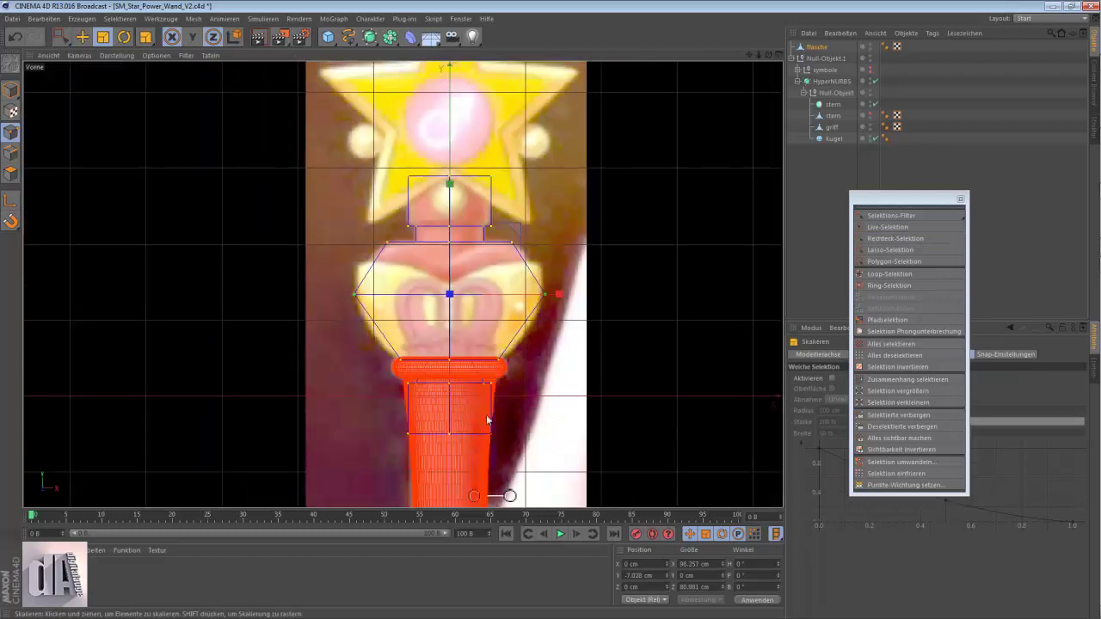
Step: Inspect the faceted bottle top in perspective and front views
{"action": "key", "text": "F1"}
{"action": "left_click_drag", "start_coordinate": [413, 284], "coordinate": [467, 315], "text": "alt"}
{"action": "key", "text": "F4"}
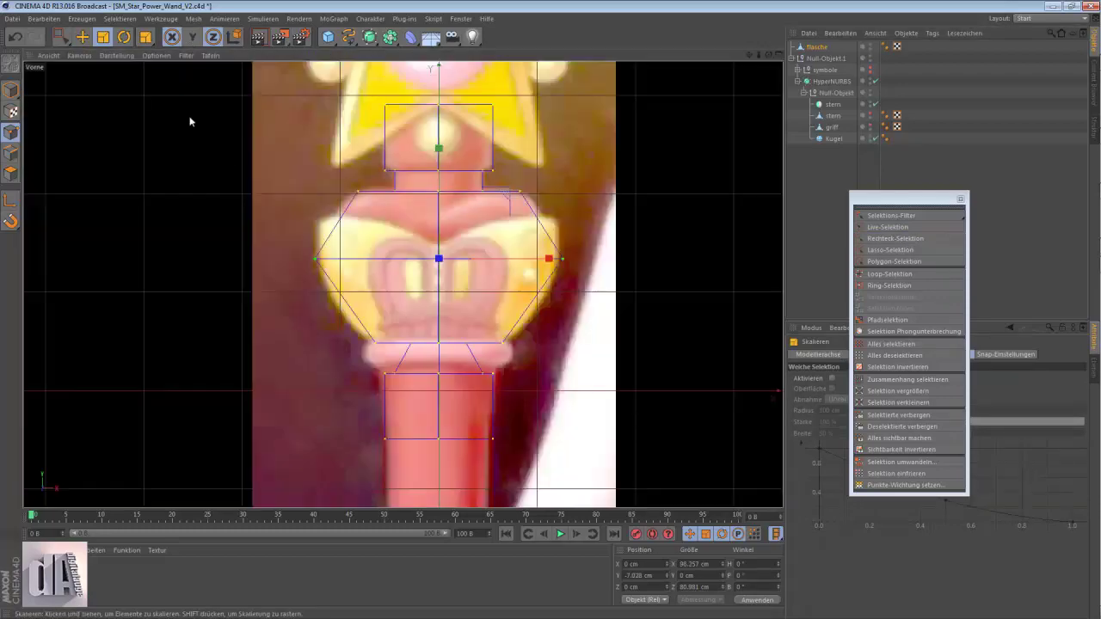
{"action": "key", "text": "0"}
{"action": "key", "text": "F1"}
{"action": "key", "text": "m"}
{"action": "key", "text": "d"}
{"action": "scroll", "coordinate": [536, 307], "scroll_direction": "down", "scroll_amount": 2}
Step: Rectangle-select the bottle's top points in the right side view
{"action": "scroll", "coordinate": [521, 344], "scroll_direction": "down", "scroll_amount": 3}
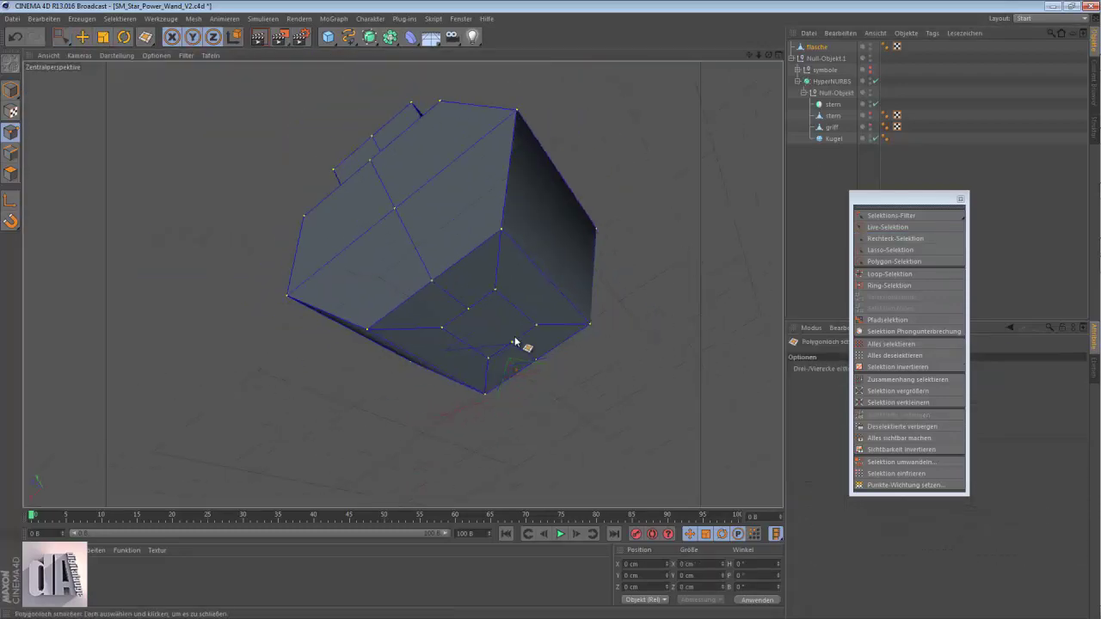
{"action": "key", "text": "F4"}
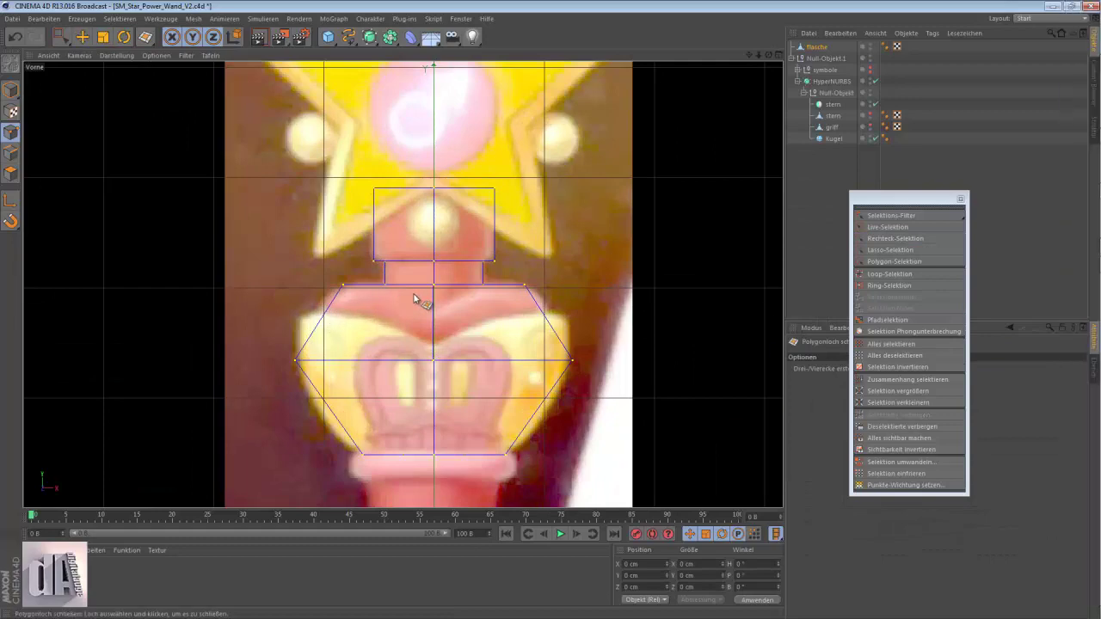
{"action": "key", "text": "F1"}
{"action": "key", "text": "F4"}
{"action": "key", "text": "0"}
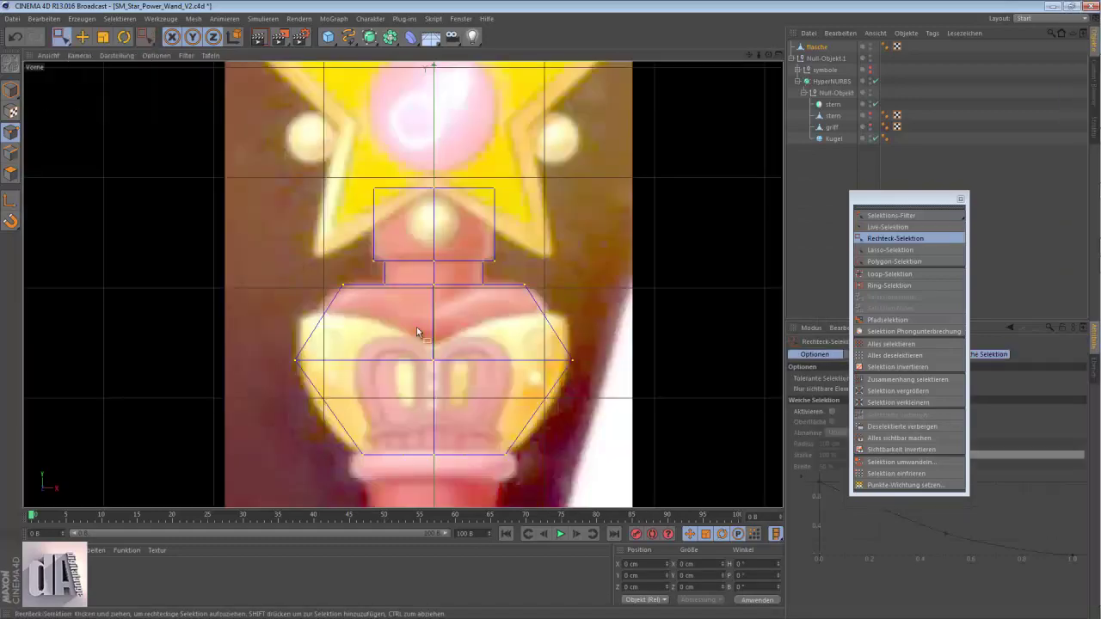
{"action": "key", "text": "F1"}
{"action": "key", "text": "F3"}
{"action": "left_click_drag", "start_coordinate": [519, 392], "coordinate": [465, 439]}
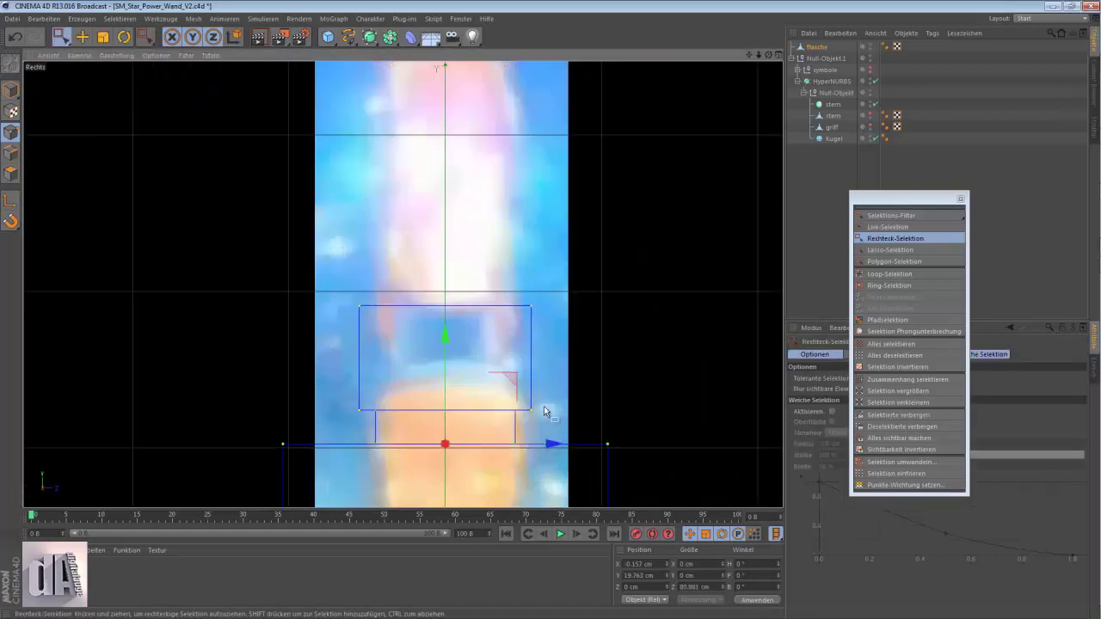
{"action": "key", "text": "F1"}
{"action": "mouse_move", "coordinate": [422, 200]}
{"action": "left_mouse_down", "text": "alt"}
{"action": "mouse_move", "coordinate": [434, 207]}
{"action": "mouse_move", "coordinate": [359, 232]}
{"action": "mouse_move", "coordinate": [426, 243]}
{"action": "mouse_move", "coordinate": [160, 259]}
{"action": "left_mouse_up", "text": "alt"}
{"action": "key", "text": "F4"}
{"action": "key", "text": "F1"}
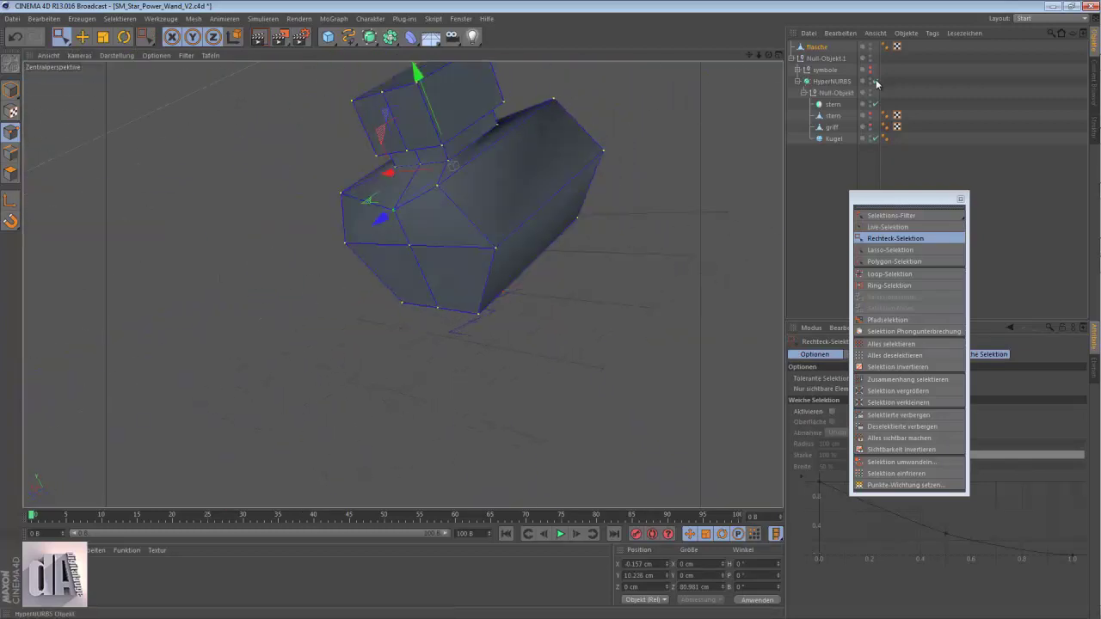
Step: Nest flasche in the HyperNURBS group with stern so it becomes rounded
{"action": "left_click_drag", "start_coordinate": [836, 111], "coordinate": [831, 215]}
{"action": "left_click", "coordinate": [831, 215]}
{"action": "left_click_drag", "start_coordinate": [550, 198], "coordinate": [582, 188], "text": "alt"}
Step: Flatten the flasche bottle's depth and show it as a wireframe for point editing
{"action": "key", "text": "F3"}
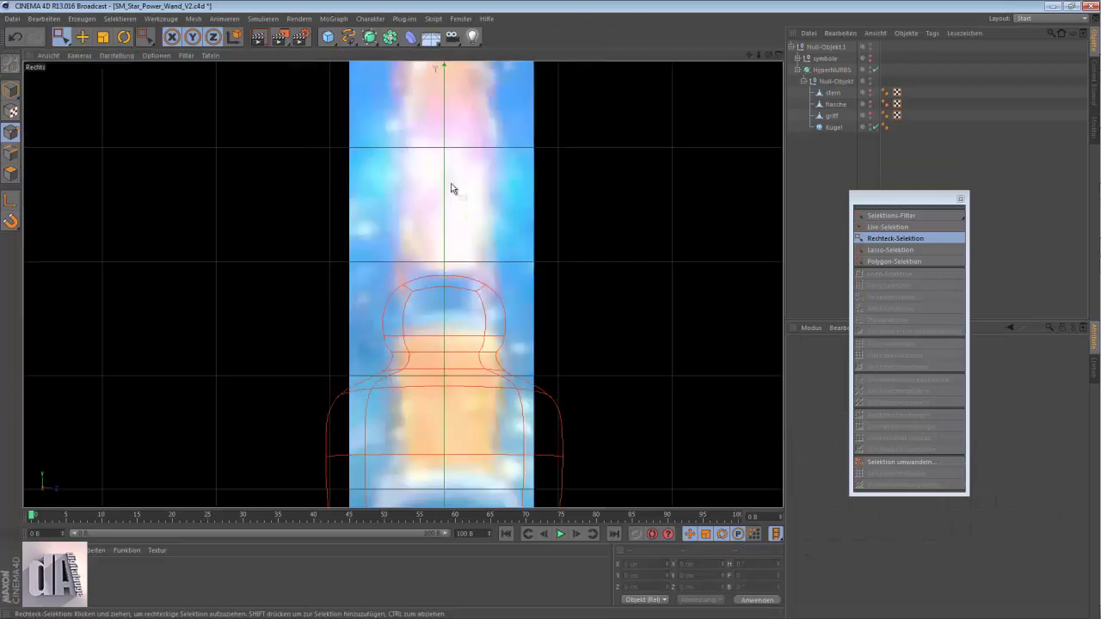
{"action": "left_click", "coordinate": [836, 104]}
{"action": "key", "text": "t"}
{"action": "left_click_drag", "start_coordinate": [554, 307], "coordinate": [508, 322]}
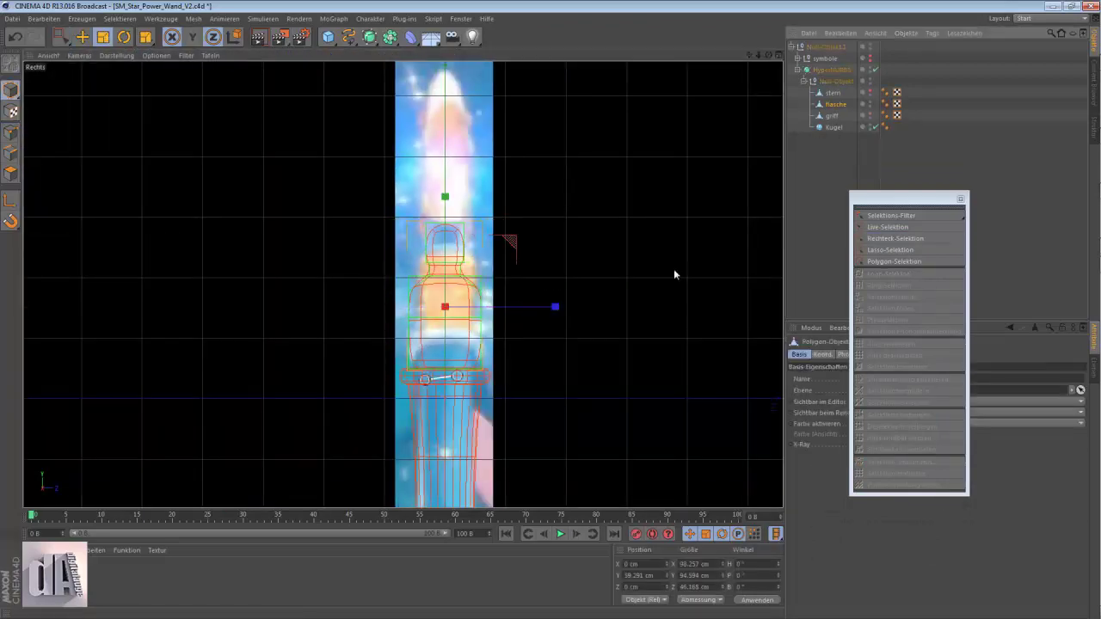
{"action": "left_click", "coordinate": [117, 55]}
{"action": "left_click", "coordinate": [129, 159]}
{"action": "scroll", "coordinate": [469, 323], "scroll_direction": "up", "scroll_amount": 3}
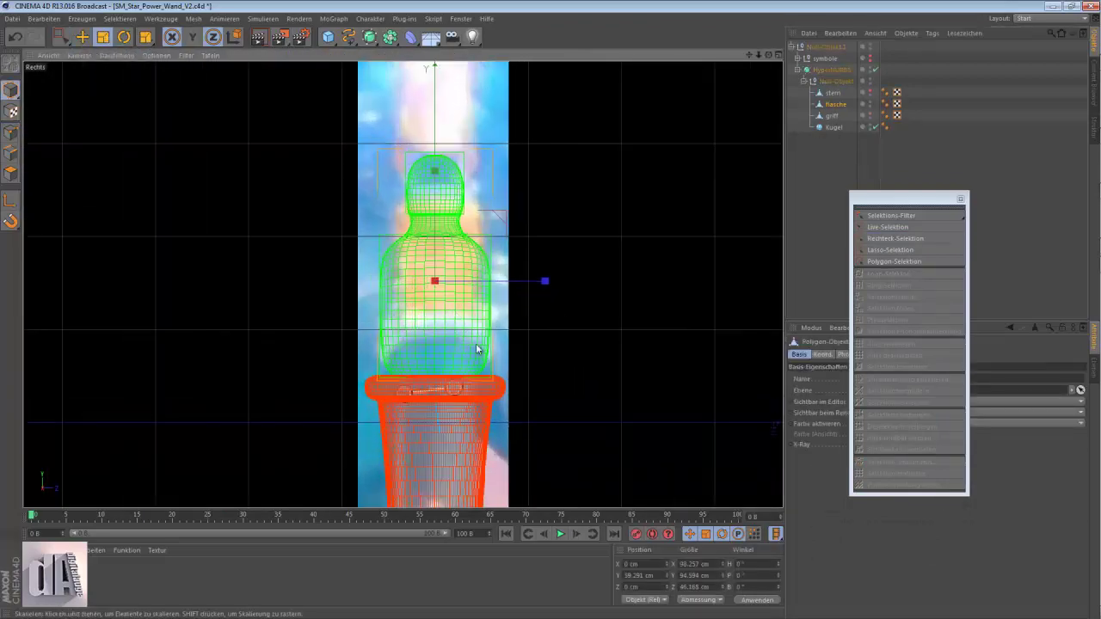
{"action": "key", "text": "0"}
{"action": "left_click", "coordinate": [11, 132]}
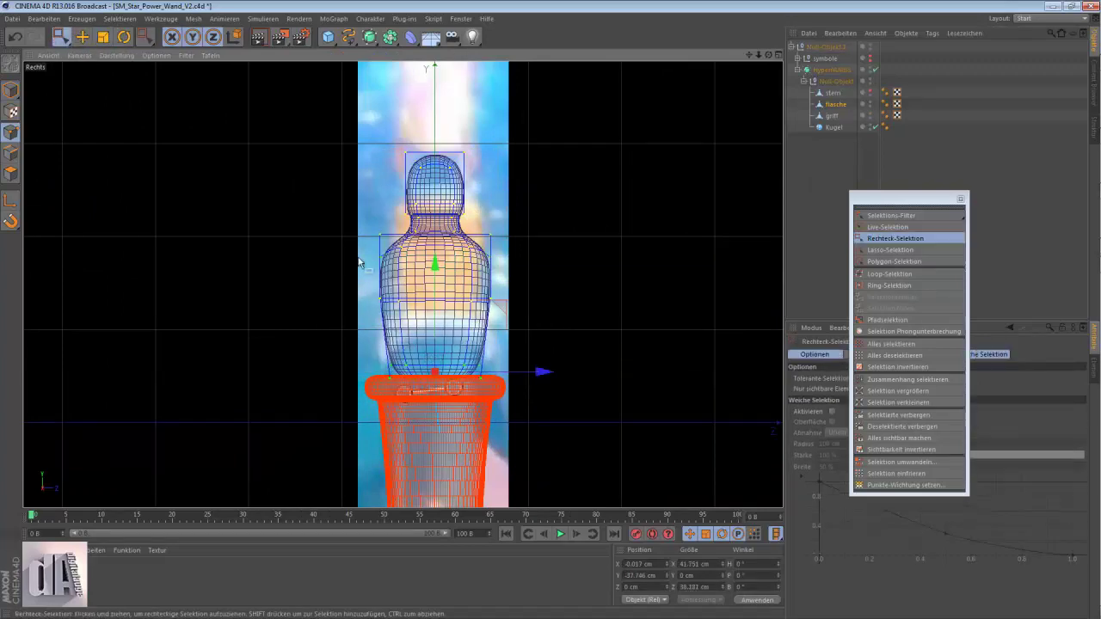
Step: Raise the bottle's upper shoulder points along Y in the front view
{"action": "key", "text": "F4"}
{"action": "scroll", "coordinate": [666, 398], "scroll_direction": "up", "scroll_amount": 2}
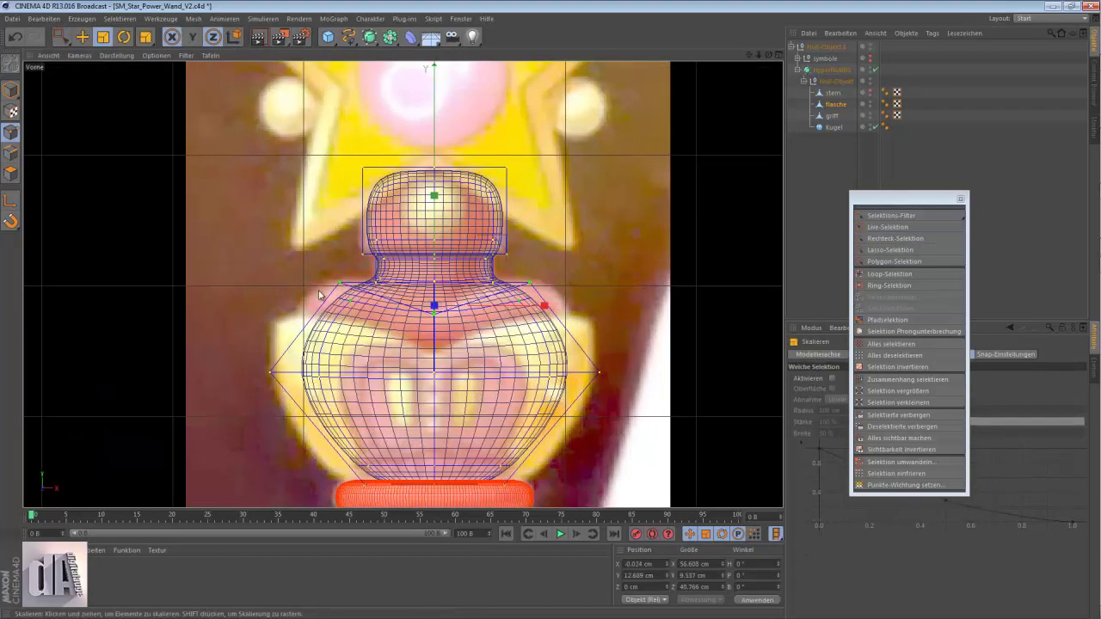
{"action": "key", "text": "e"}
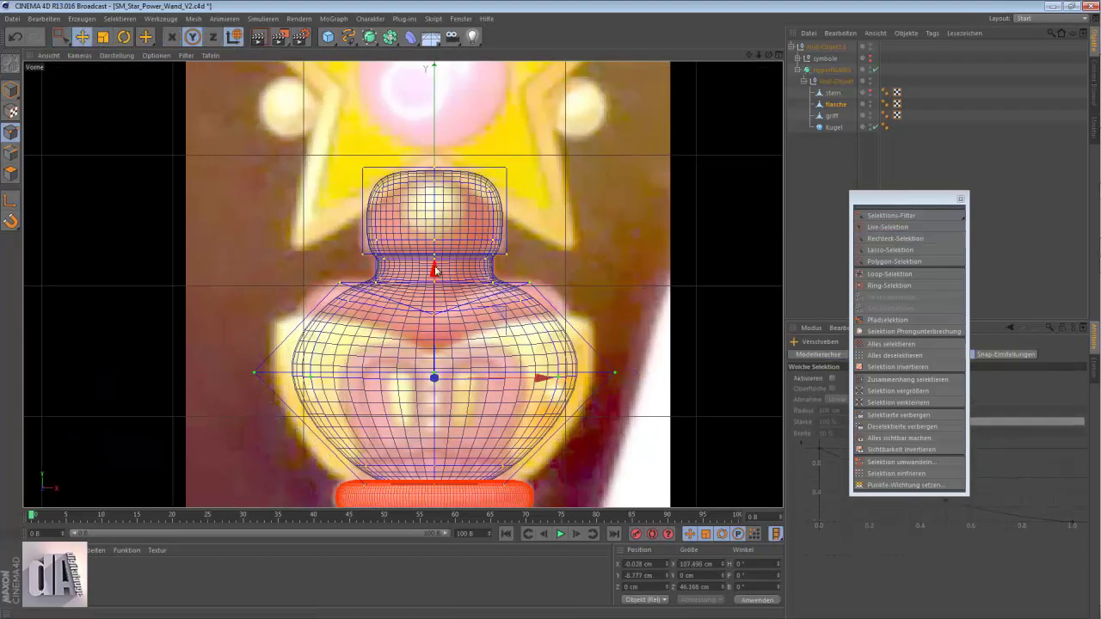
{"action": "left_click_drag", "start_coordinate": [435, 284], "coordinate": [464, 267]}
{"action": "left_click_drag", "start_coordinate": [542, 301], "coordinate": [327, 262]}
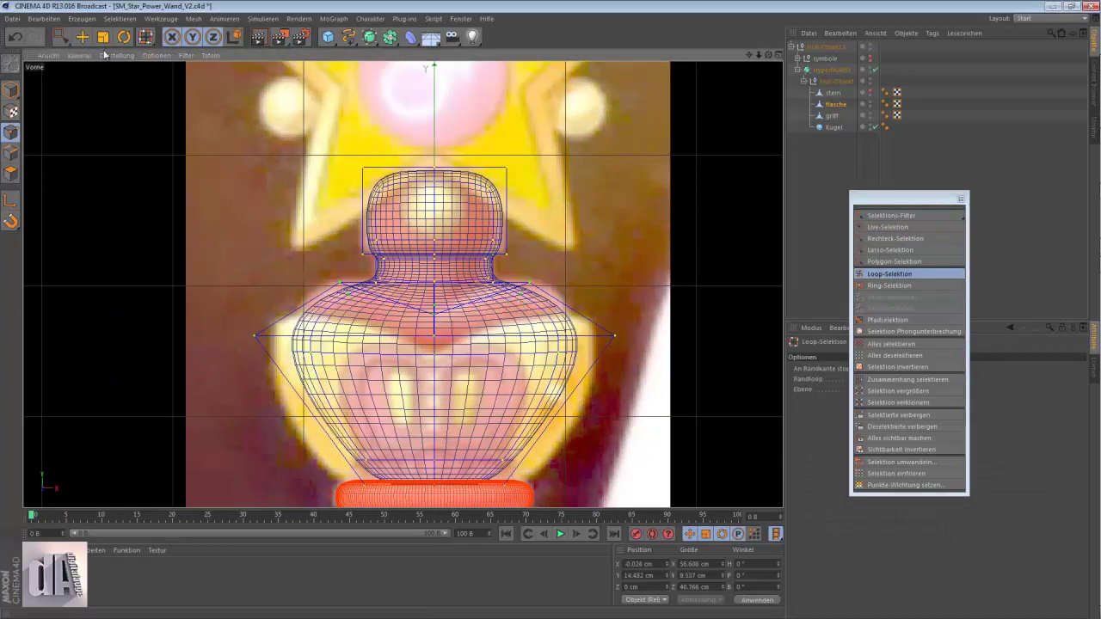
{"action": "left_click_drag", "start_coordinate": [449, 193], "coordinate": [450, 183]}
Step: Widen and lower the bottle's bottom points to match the reference
{"action": "left_click", "coordinate": [11, 172]}
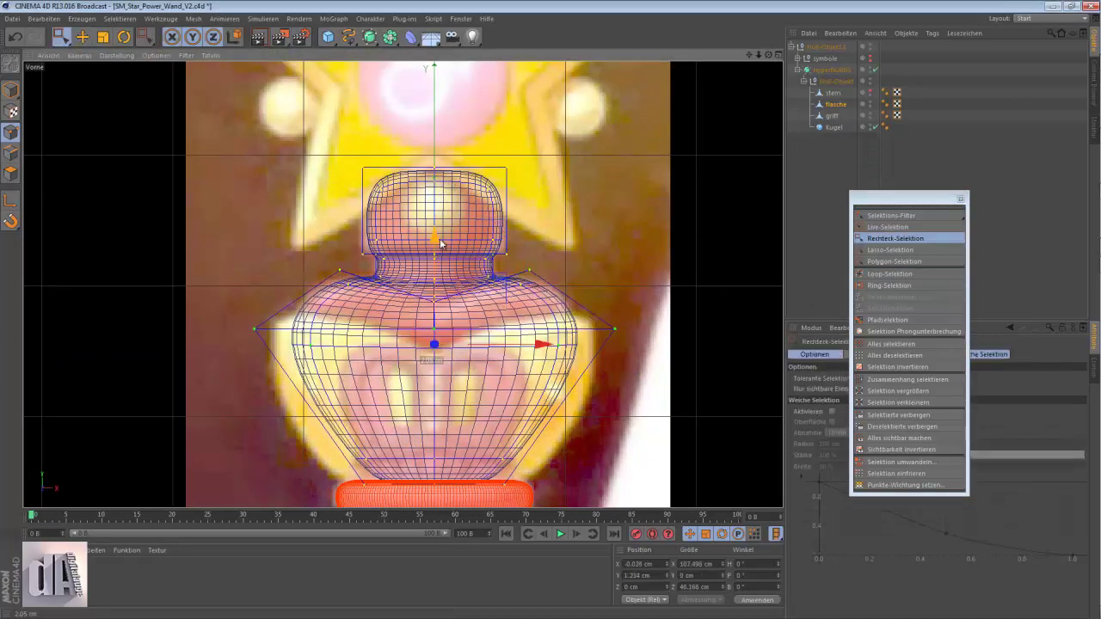
{"action": "key", "text": "k"}
{"action": "left_click_drag", "start_coordinate": [606, 382], "coordinate": [606, 383]}
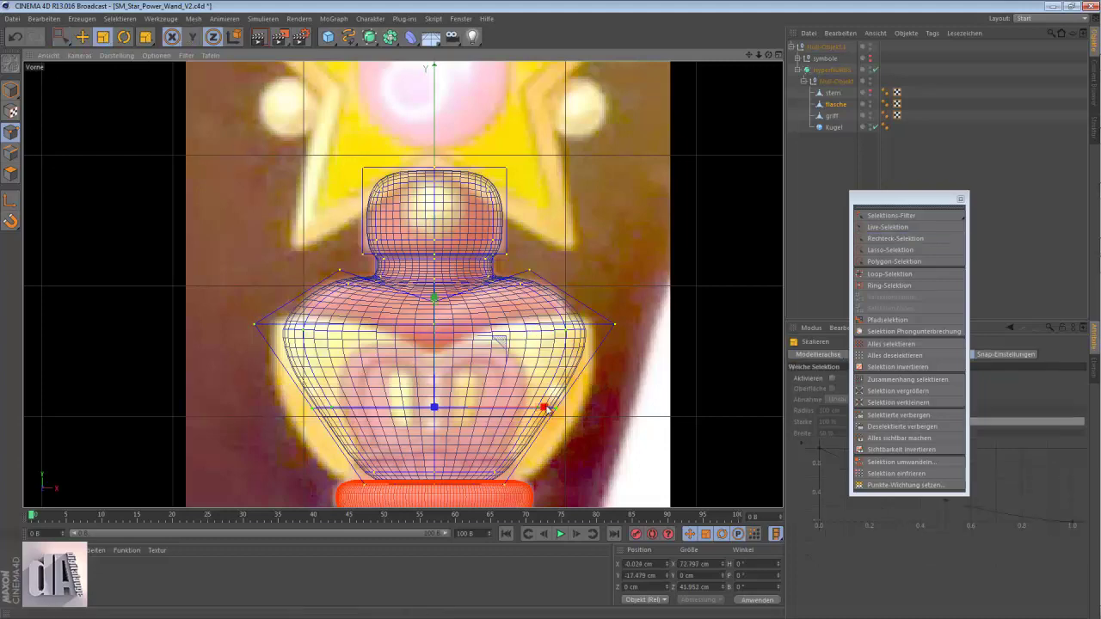
{"action": "key", "text": "e"}
{"action": "key", "text": "x"}
{"action": "key", "text": "z"}
{"action": "mouse_move", "coordinate": [435, 298]}
{"action": "left_mouse_down"}
{"action": "mouse_move", "coordinate": [438, 326]}
{"action": "mouse_move", "coordinate": [562, 222]}
{"action": "left_mouse_up"}
{"action": "key", "text": "F1"}
{"action": "key", "text": "F4"}
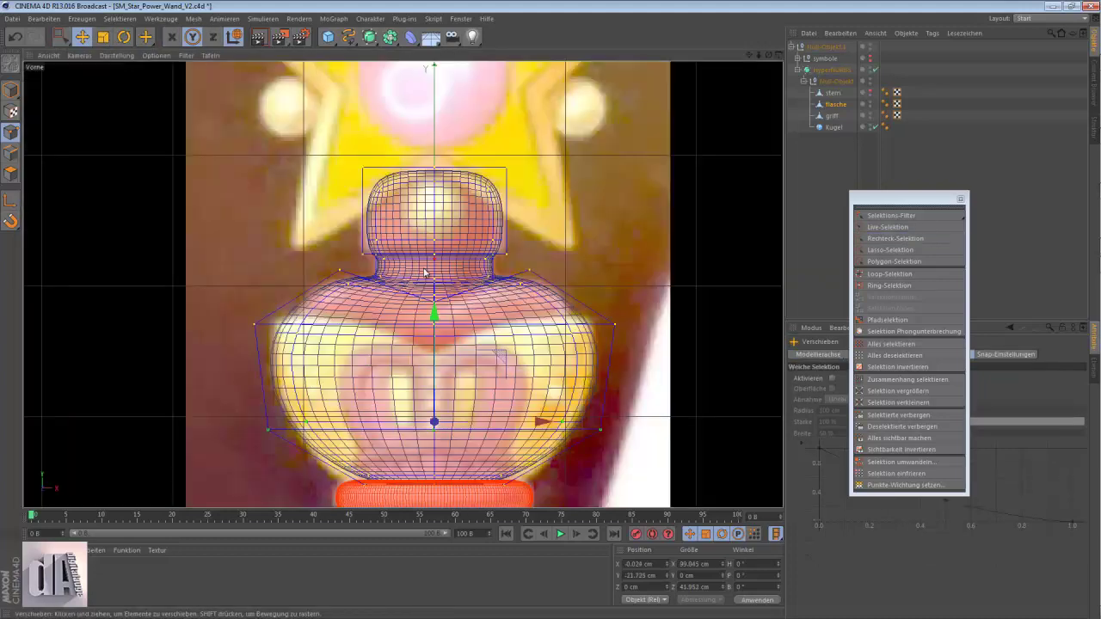
{"action": "scroll", "coordinate": [381, 253], "scroll_direction": "up", "scroll_amount": 5}
Step: Shift the stern star to match the side reference
{"action": "key", "text": "k"}
{"action": "scroll", "coordinate": [381, 252], "scroll_direction": "up", "scroll_amount": 2}
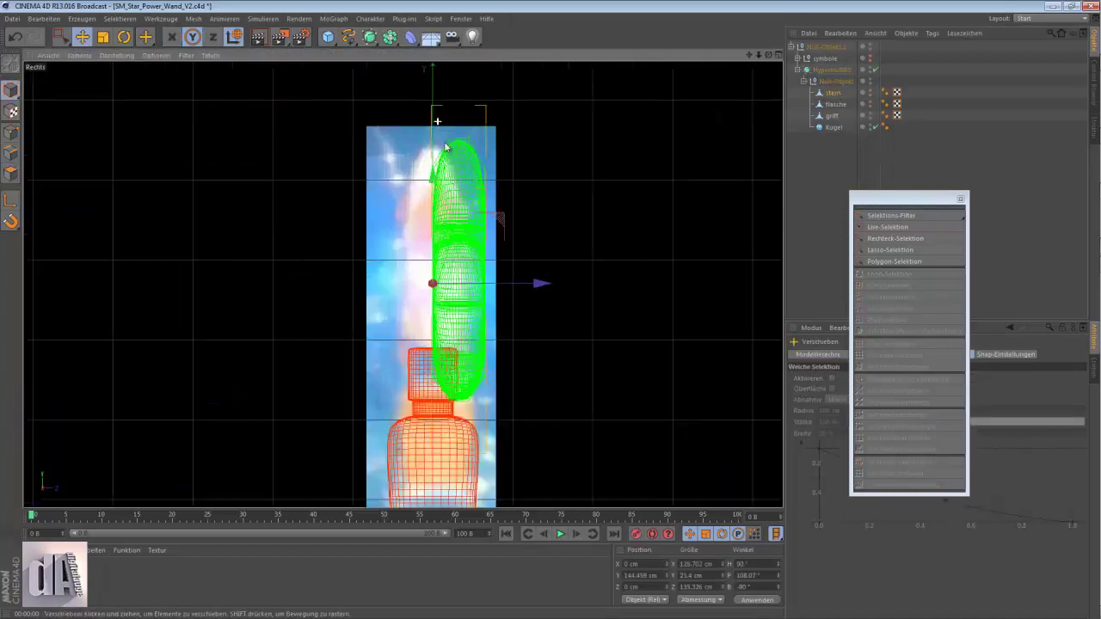
{"action": "left_click_drag", "start_coordinate": [542, 286], "coordinate": [516, 285]}
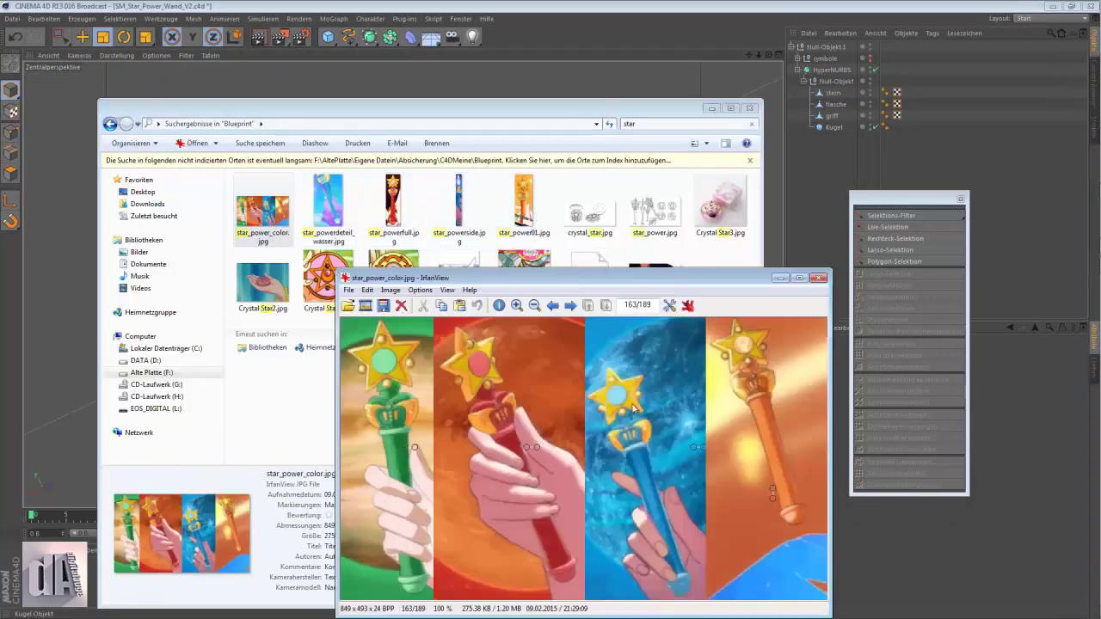
Step: Open star_powerside.jpg in IrfanView to view the wand from the side
{"action": "double_click", "coordinate": [457, 199]}
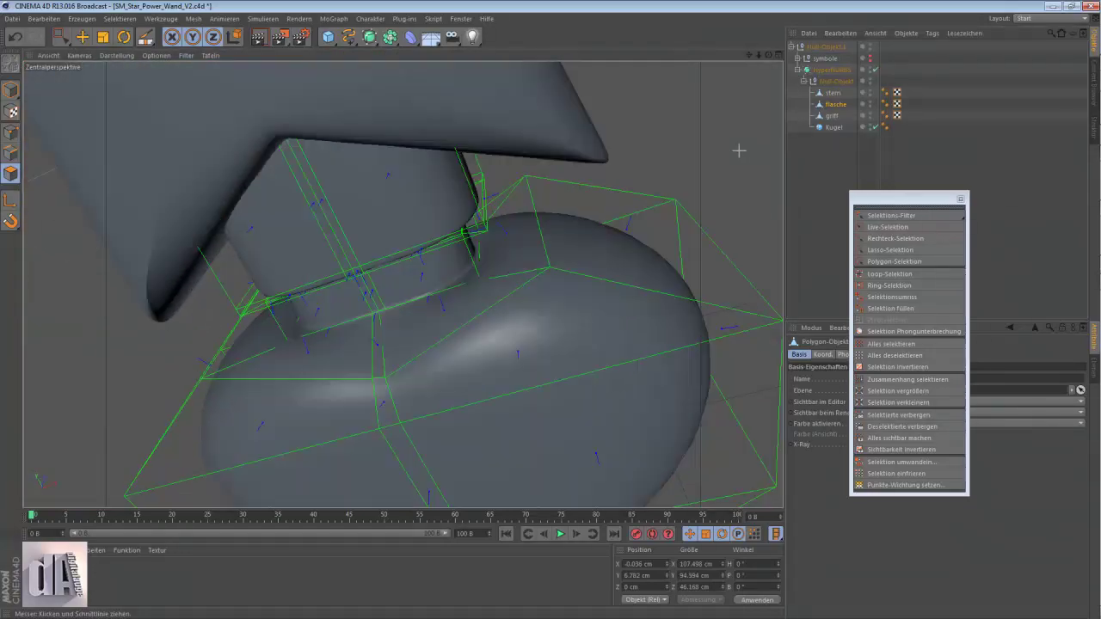
Step: Widen and slightly lower the points along the bottle's top where it meets the neck
{"action": "left_click_drag", "start_coordinate": [738, 150], "coordinate": [397, 251], "text": "alt"}
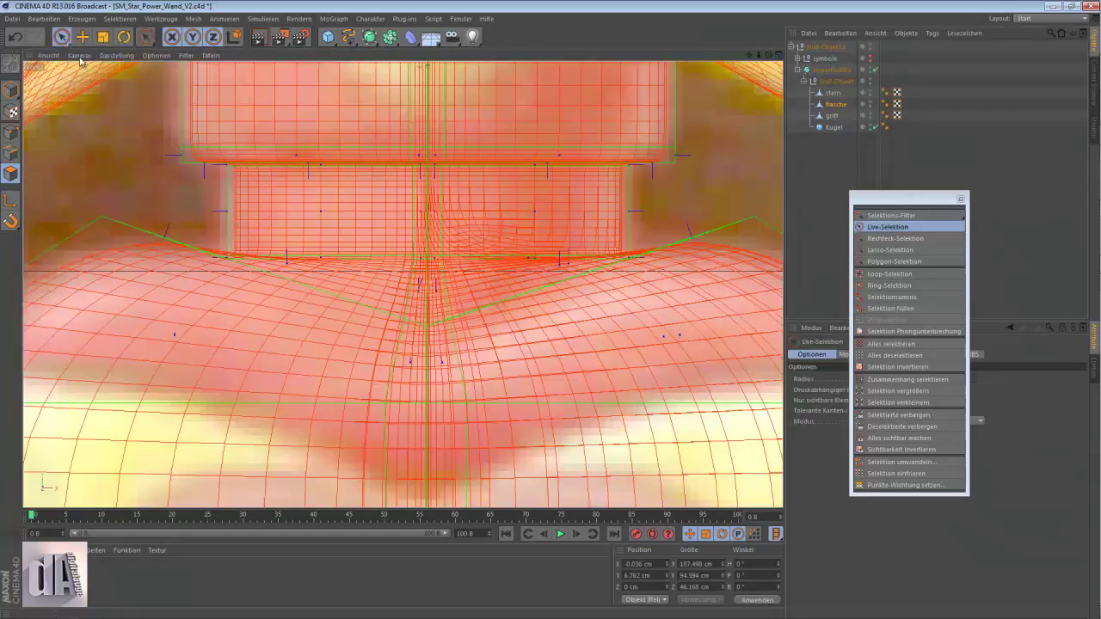
{"action": "left_click_drag", "start_coordinate": [903, 199], "coordinate": [1038, 77]}
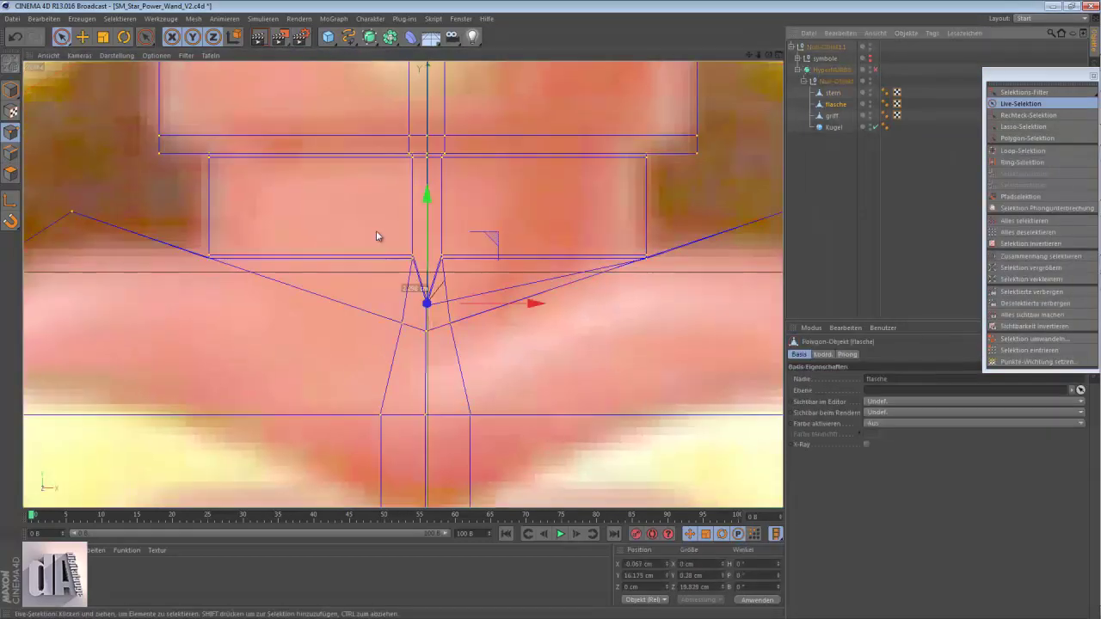
{"action": "left_click_drag", "start_coordinate": [516, 254], "coordinate": [714, 260]}
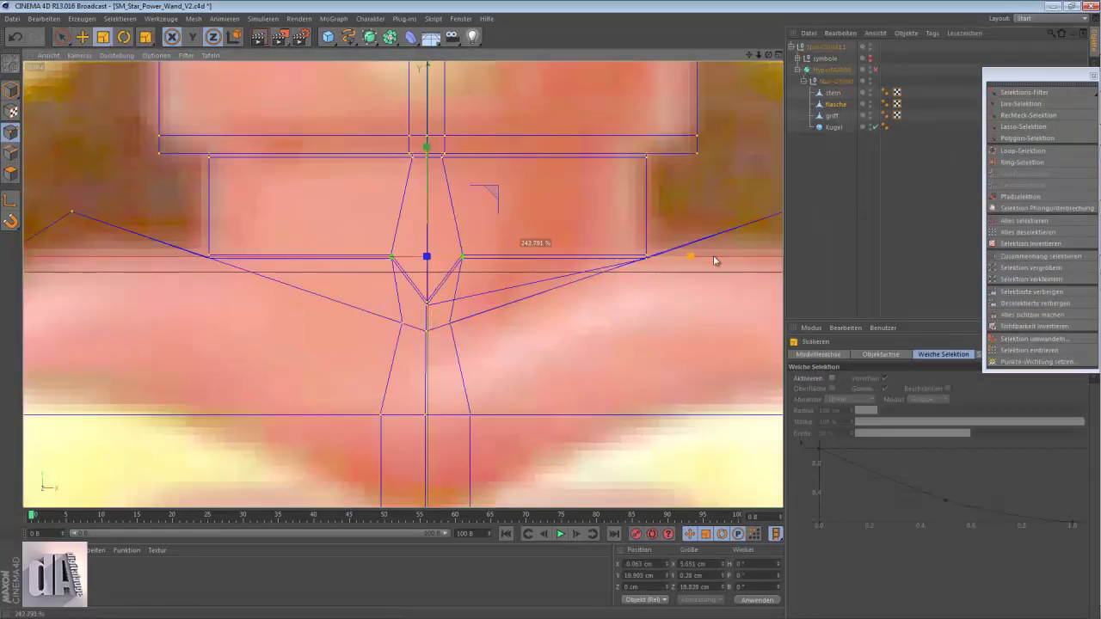
{"action": "left_click_drag", "start_coordinate": [436, 178], "coordinate": [436, 181]}
{"action": "key", "text": "9"}
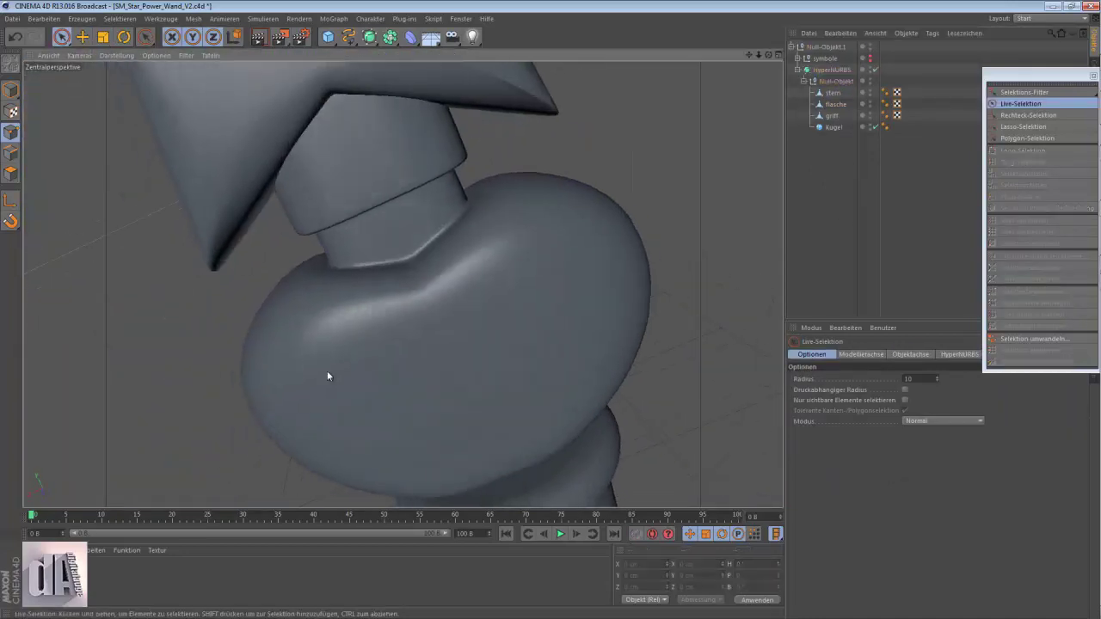
Step: Compare the bottle with the wand reference, toggling HyperNURBS smoothing on and off
{"action": "left_click", "coordinate": [1097, 100]}
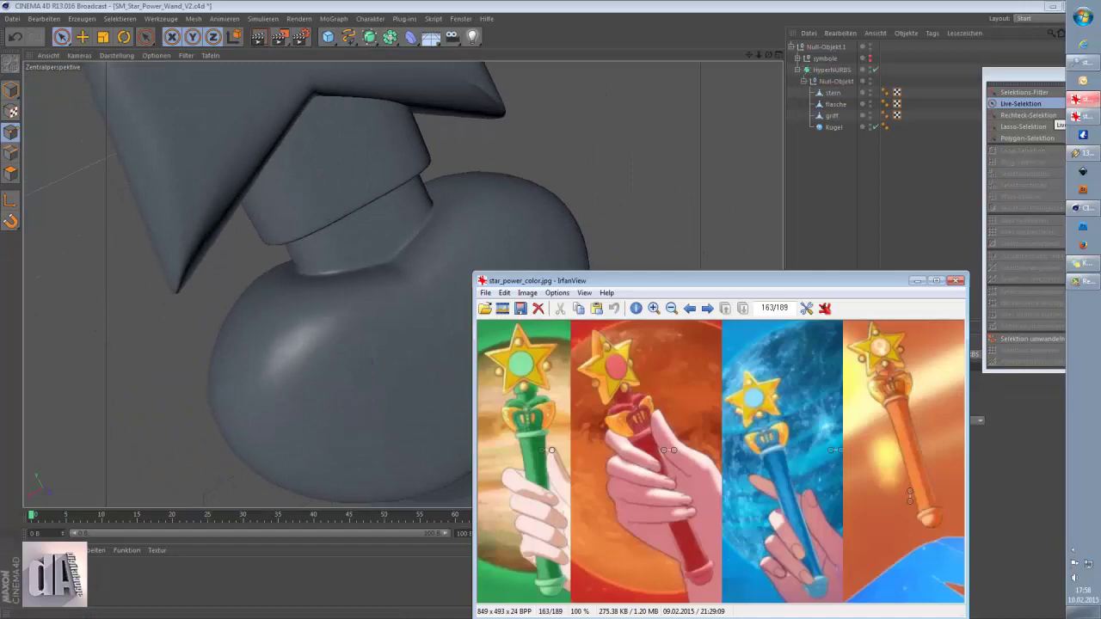
{"action": "left_click", "coordinate": [425, 229]}
{"action": "left_click_drag", "start_coordinate": [425, 228], "coordinate": [687, 153], "text": "alt"}
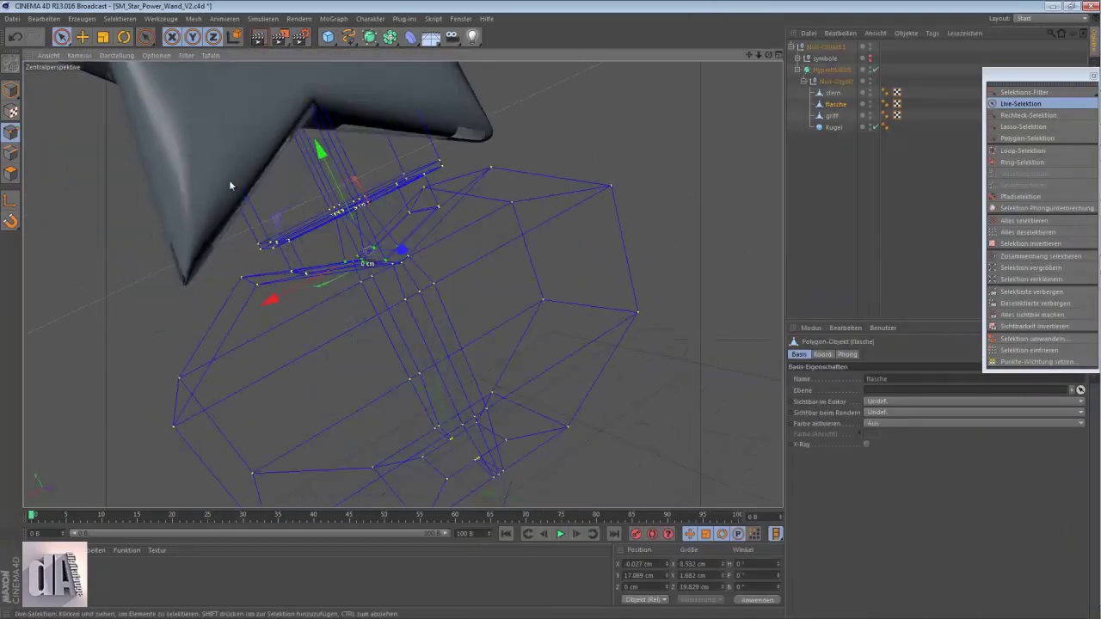
{"action": "key", "text": "F4"}
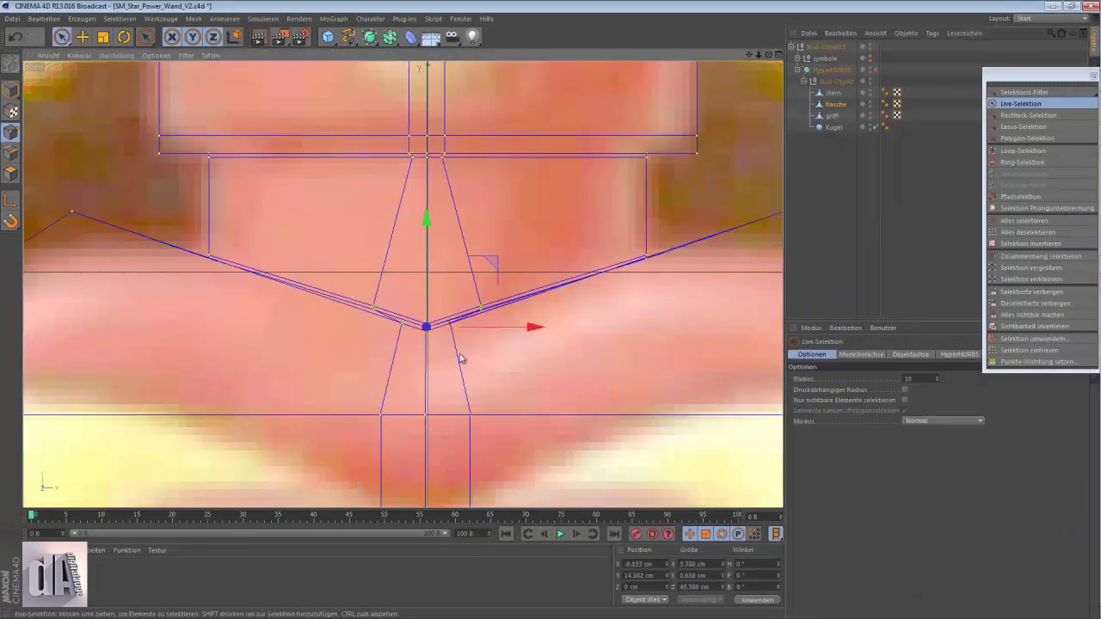
{"action": "key", "text": "F1"}
{"action": "left_click_drag", "start_coordinate": [429, 255], "coordinate": [584, 215], "text": "alt"}
{"action": "key", "text": "q"}
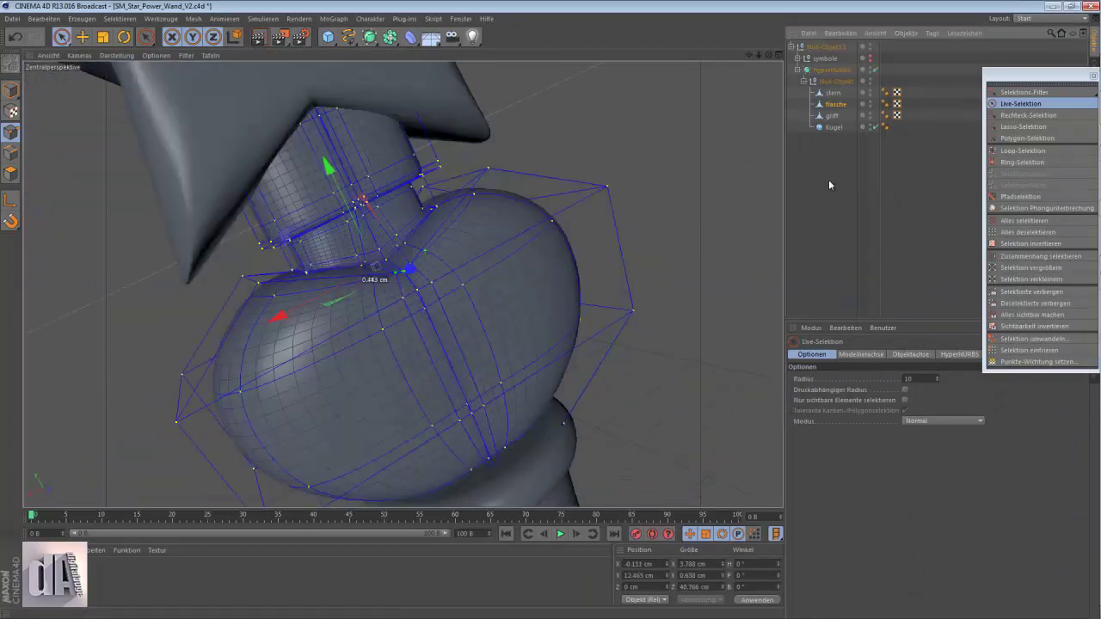
{"action": "left_click", "coordinate": [828, 179]}
{"action": "left_click", "coordinate": [419, 308]}
{"action": "key", "text": "q"}
Step: Check the whole smoothed wand from front and perspective views against the reference image
{"action": "left_click_drag", "start_coordinate": [344, 336], "coordinate": [406, 296], "text": "alt"}
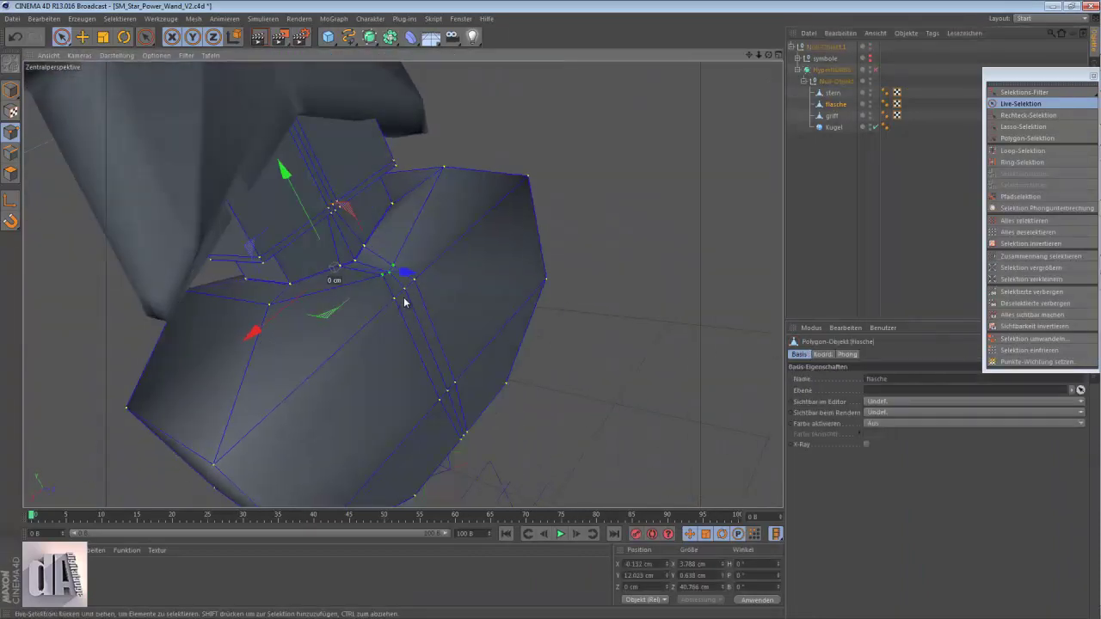
{"action": "key", "text": "F4"}
{"action": "key", "text": "F1"}
{"action": "key", "text": "t"}
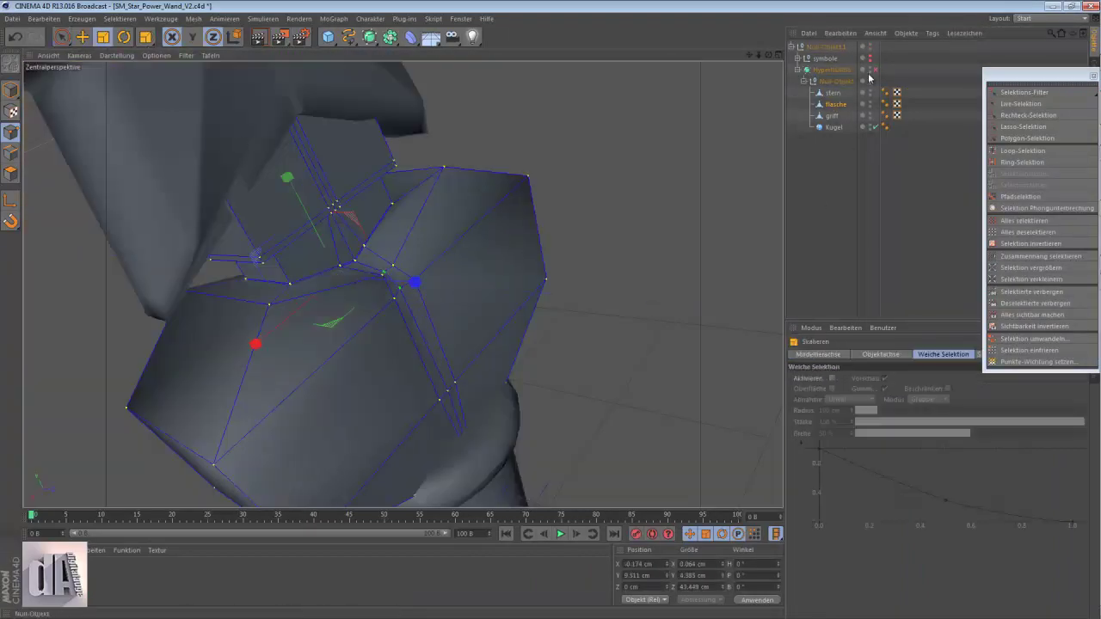
{"action": "key", "text": "q"}
{"action": "key", "text": "q"}
{"action": "key", "text": "space"}
{"action": "key", "text": "F4"}
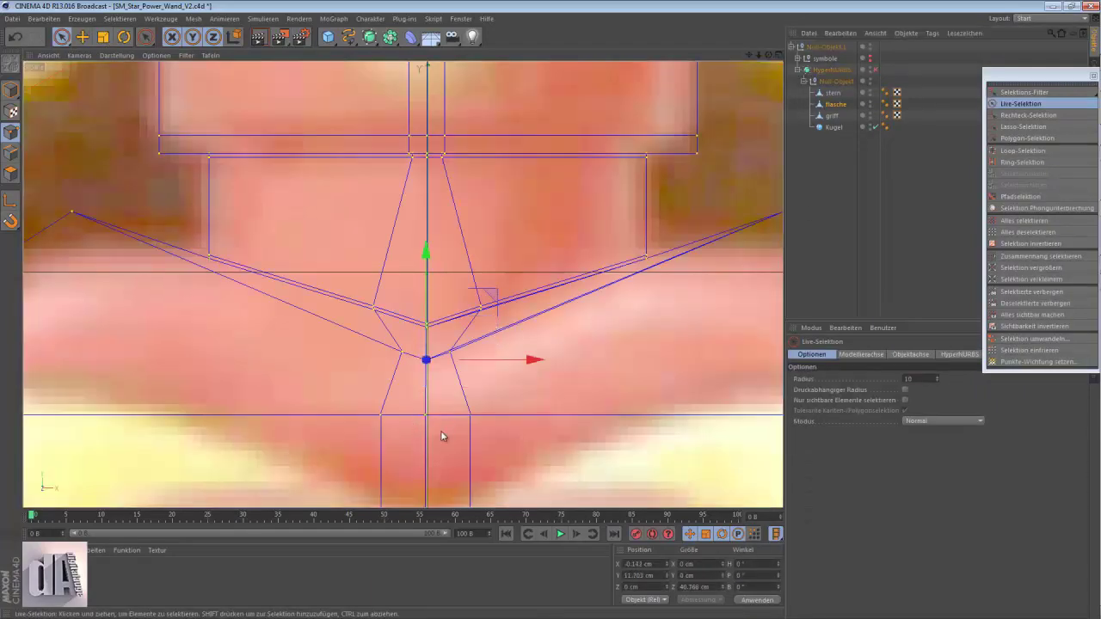
{"action": "key", "text": "F1"}
{"action": "key", "text": "t"}
{"action": "key", "text": "q"}
{"action": "mouse_move", "coordinate": [232, 333]}
{"action": "left_mouse_down", "text": "alt"}
{"action": "mouse_move", "coordinate": [528, 285]}
{"action": "mouse_move", "coordinate": [298, 370]}
{"action": "left_mouse_up", "text": "alt"}
{"action": "left_click", "coordinate": [1086, 97]}
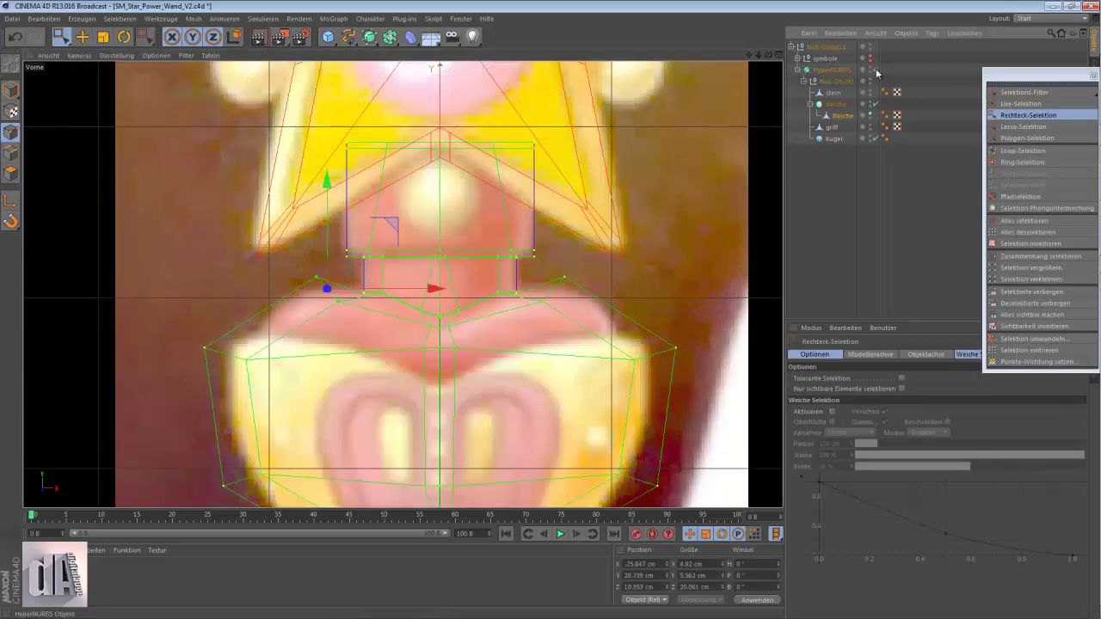
Step: Shift the bottle's left cage points vertically and box-select the lower-left points
{"action": "left_click_drag", "start_coordinate": [291, 267], "coordinate": [323, 295]}
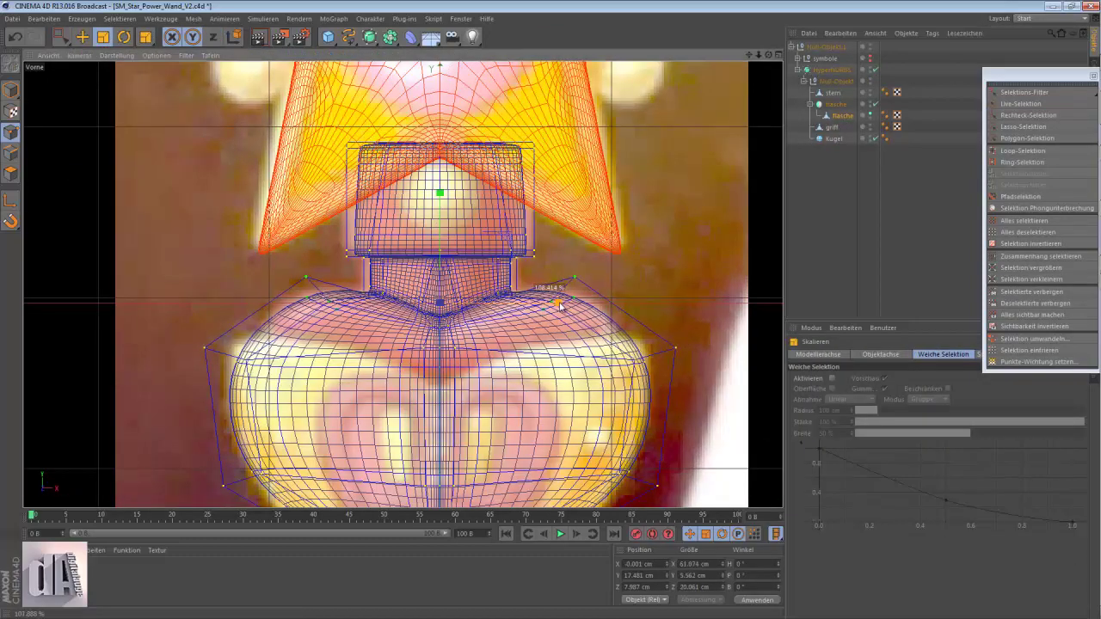
{"action": "left_click_drag", "start_coordinate": [440, 182], "coordinate": [443, 197]}
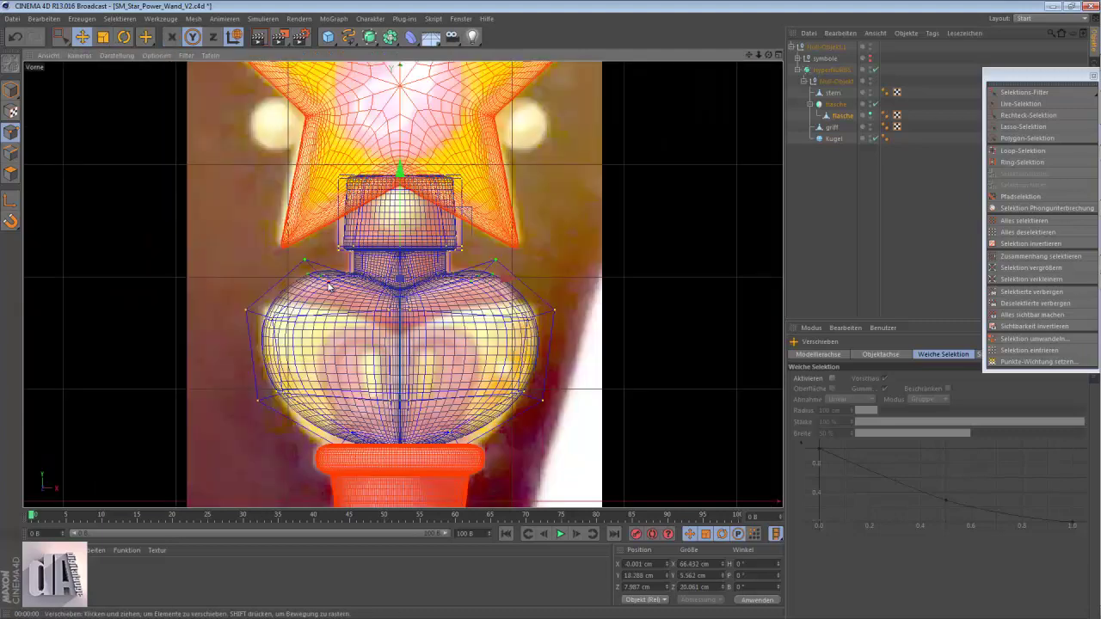
{"action": "key", "text": "0"}
{"action": "left_click_drag", "start_coordinate": [209, 341], "coordinate": [326, 430]}
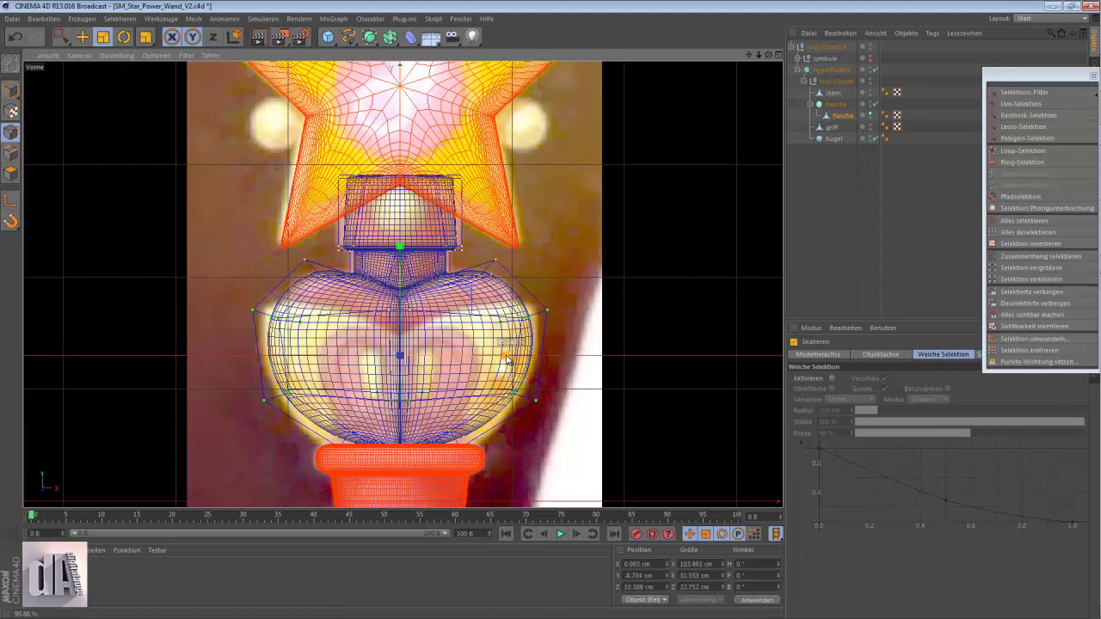
Step: Add a cube, scale it, and convert it into an editable shell mesh
{"action": "left_click_drag", "start_coordinate": [328, 36], "coordinate": [455, 44]}
{"action": "key", "text": "t"}
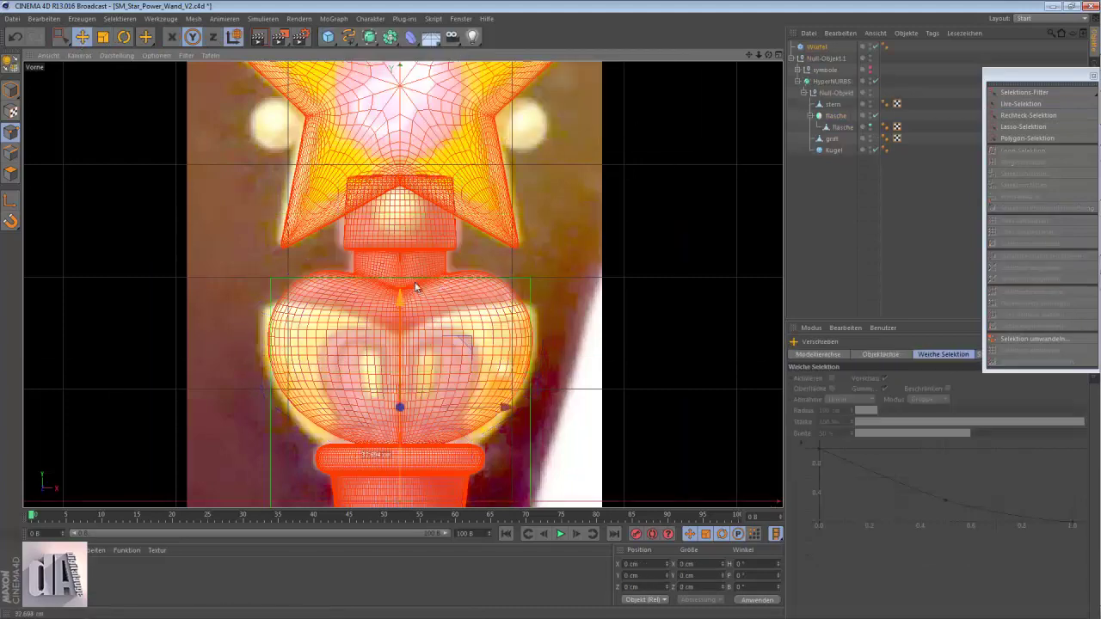
{"action": "key", "text": "F3"}
{"action": "key", "text": "t"}
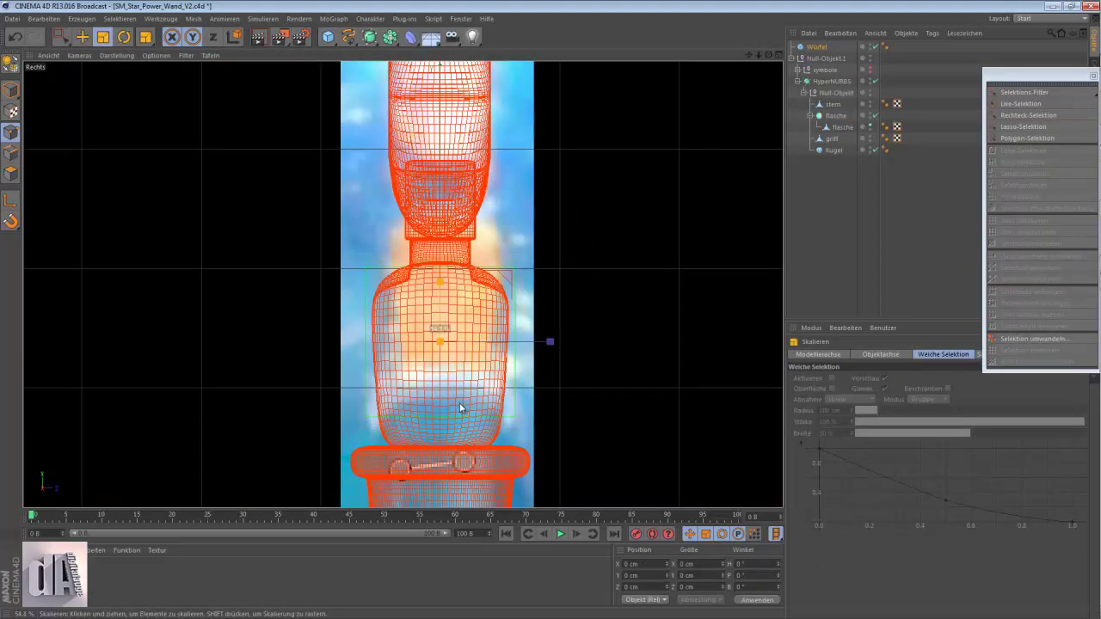
{"action": "key", "text": "c"}
{"action": "key", "text": "F4"}
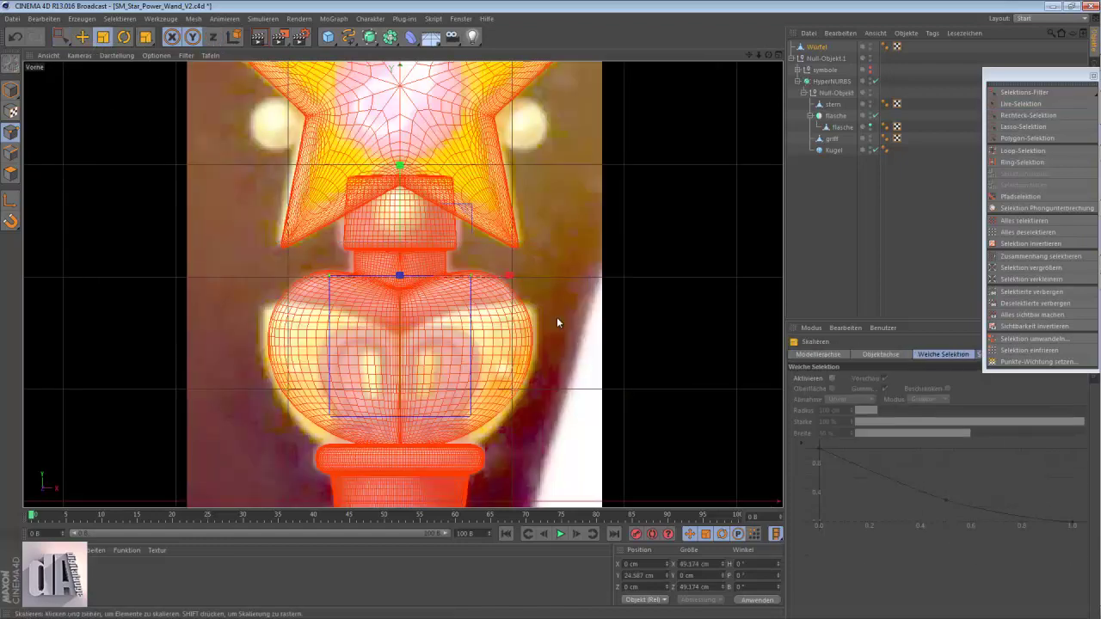
{"action": "key", "text": "0"}
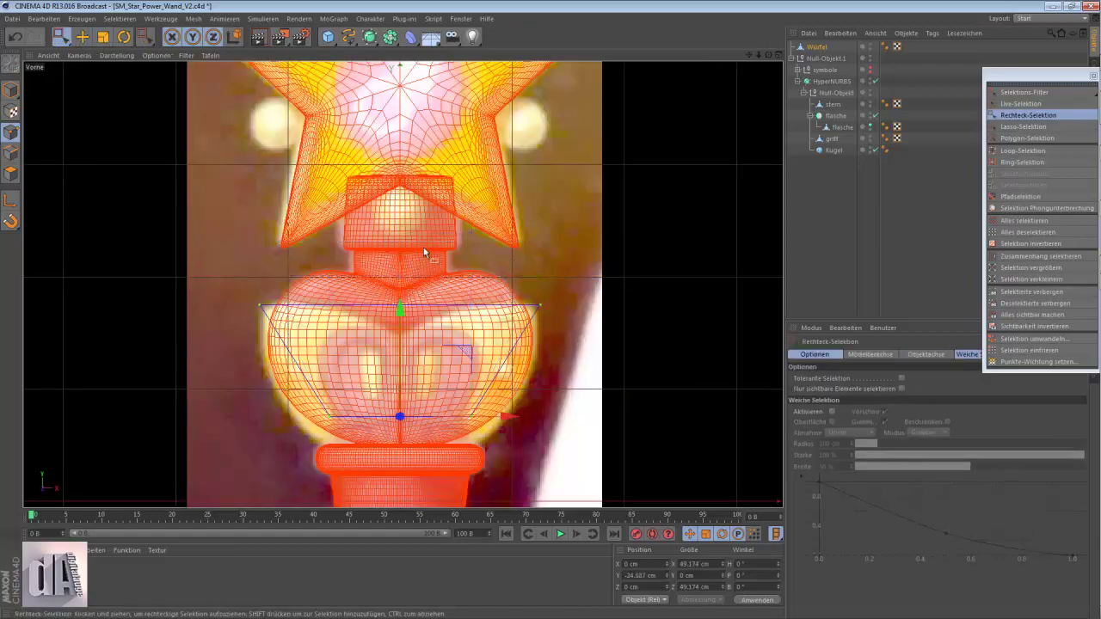
{"action": "key", "text": "F3"}
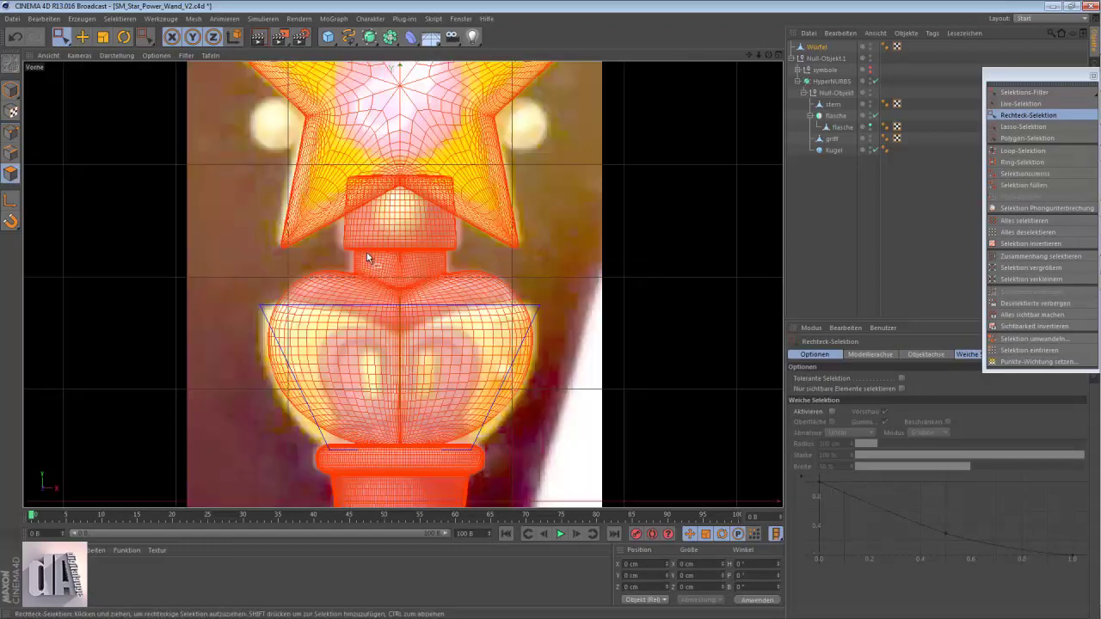
{"action": "key", "text": "t"}
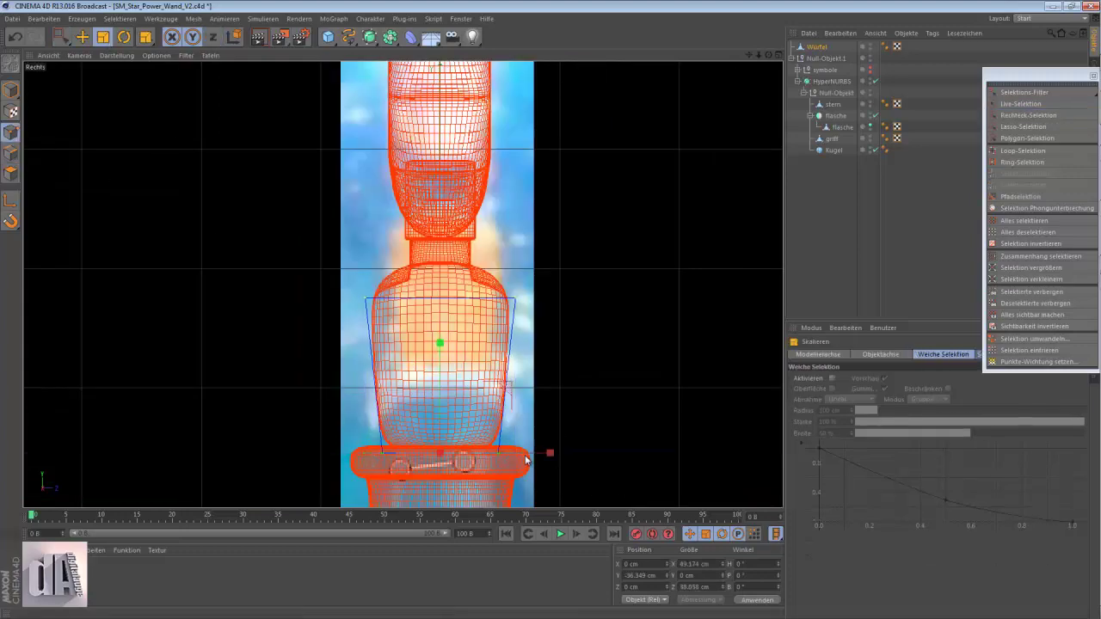
{"action": "key", "text": "F4"}
Step: Rename the shell to flaschenhuelle and nest it under flasche
{"action": "left_click", "coordinate": [817, 48]}
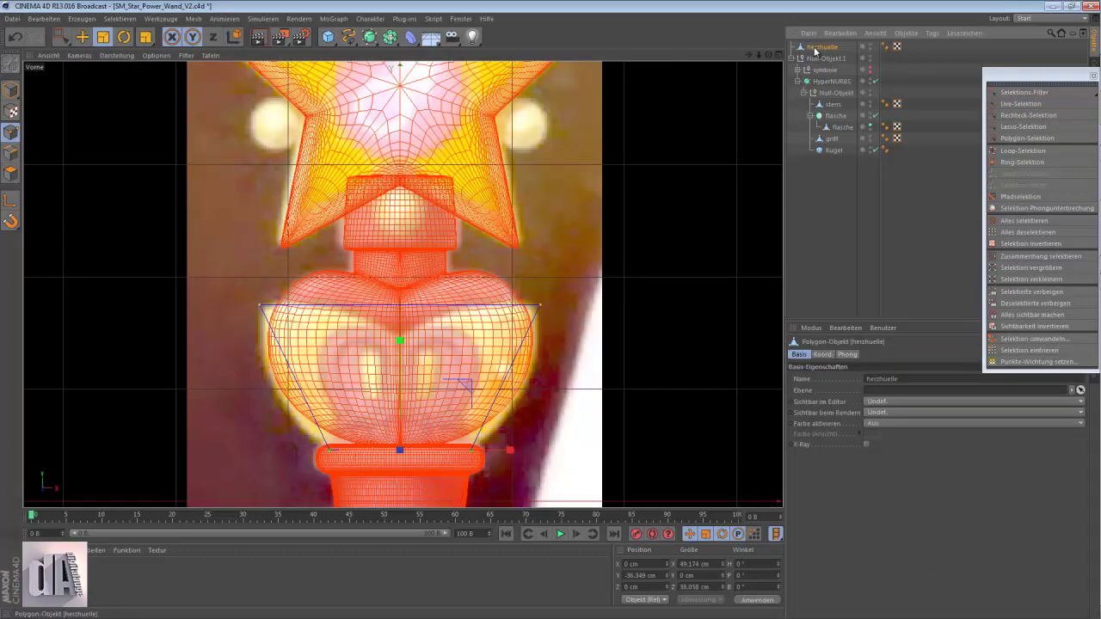
{"action": "double_click", "coordinate": [821, 47]}
{"action": "type", "text": "flaschenhuelle"}
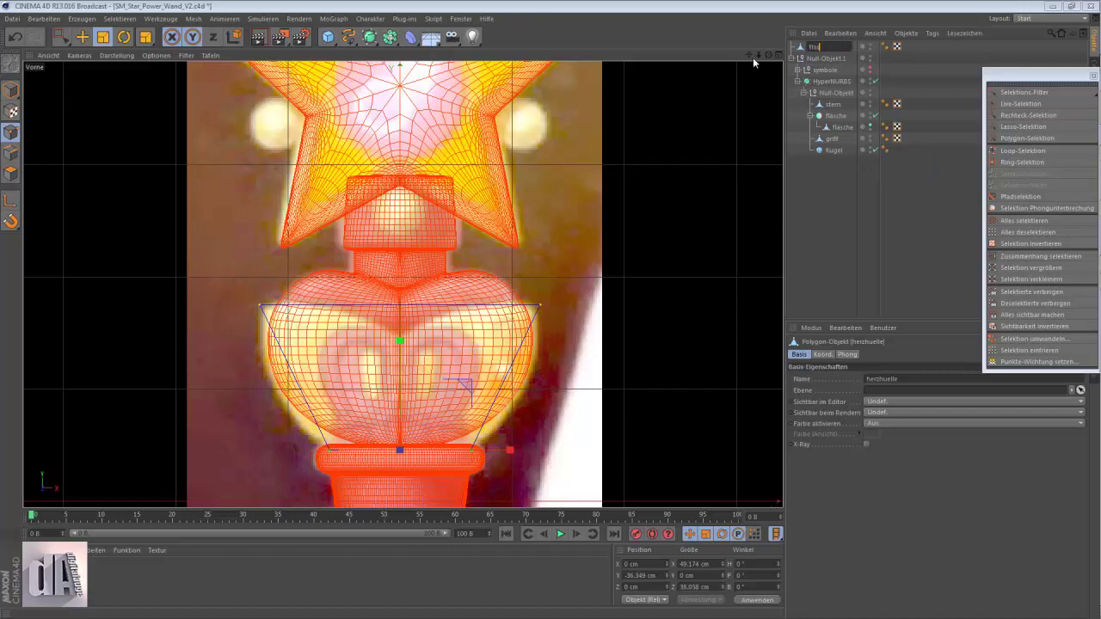
{"action": "key", "text": "Return"}
{"action": "left_click_drag", "start_coordinate": [815, 47], "coordinate": [838, 122]}
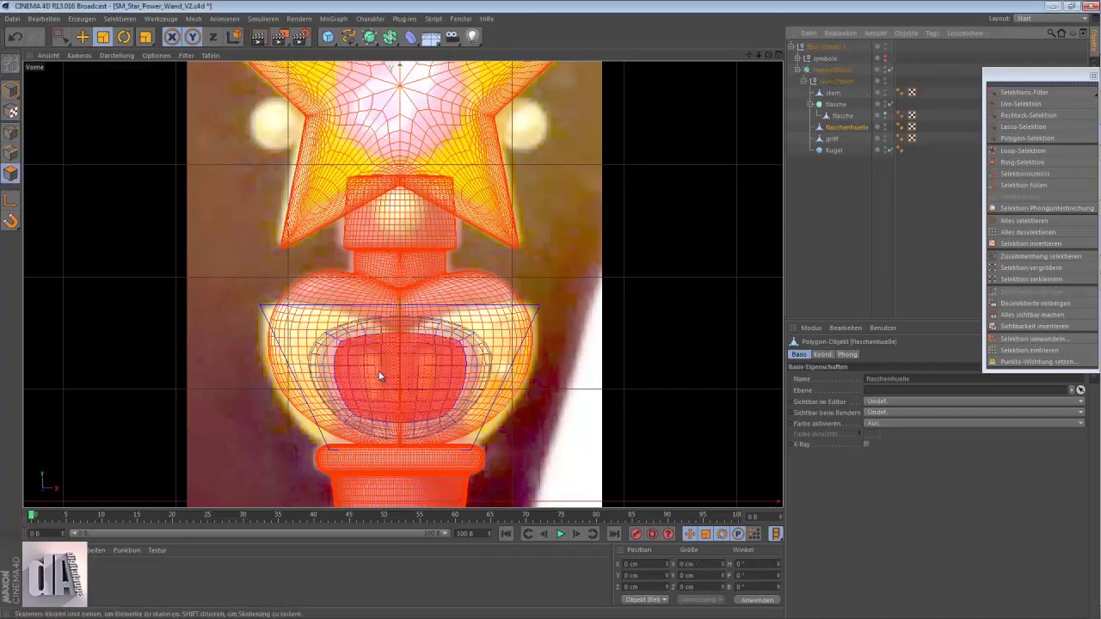
Step: Widen the flaschenhuelle shell sideways, then raise and lower the selected shell points
{"action": "key", "text": "Return"}
{"action": "key", "text": "t"}
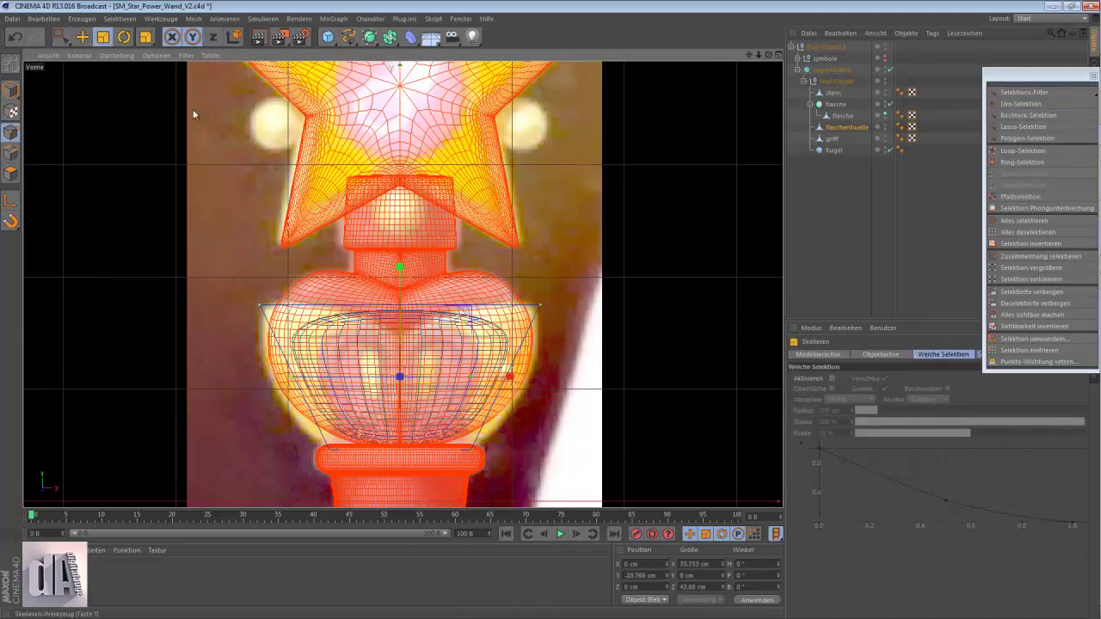
{"action": "left_click_drag", "start_coordinate": [509, 375], "coordinate": [564, 381]}
{"action": "key", "text": "0"}
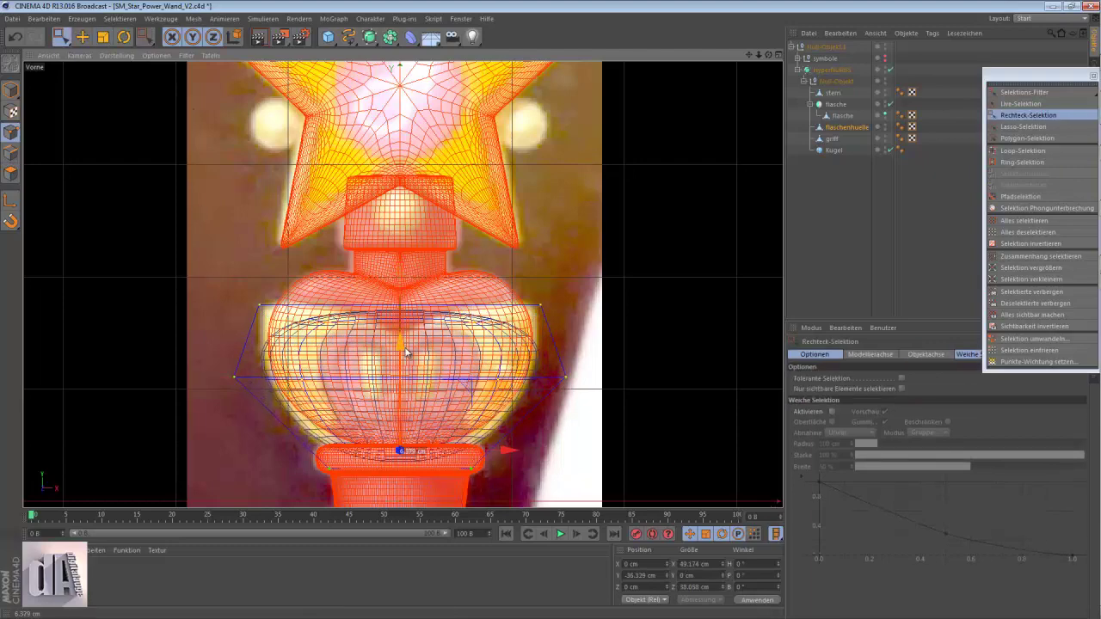
{"action": "left_click_drag", "start_coordinate": [400, 343], "coordinate": [434, 148]}
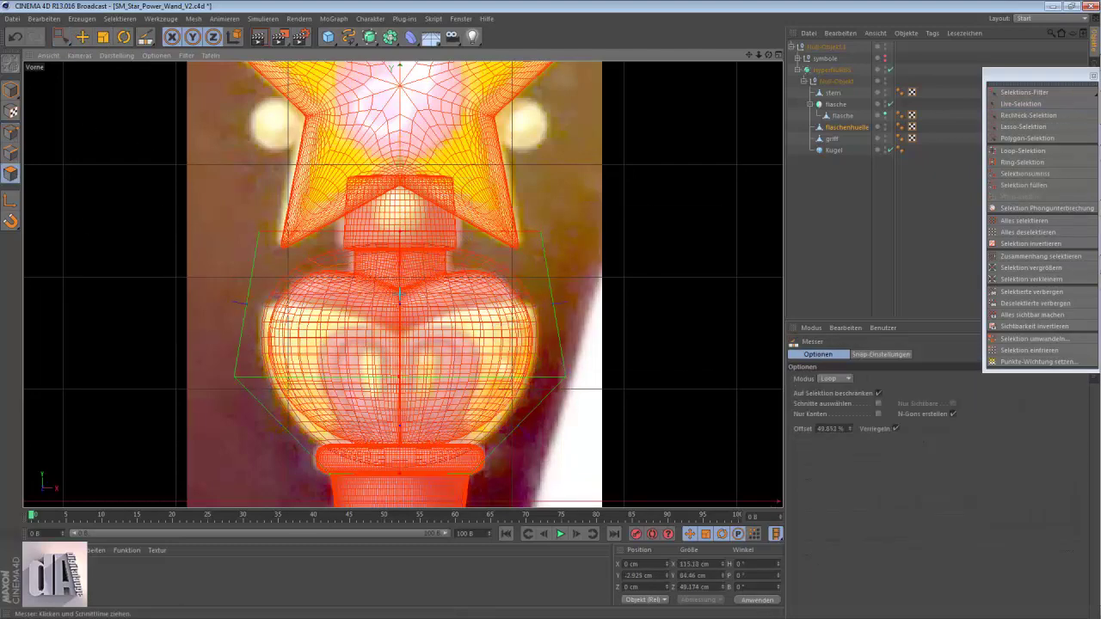
{"action": "key", "text": "Return"}
{"action": "left_click_drag", "start_coordinate": [400, 162], "coordinate": [420, 292]}
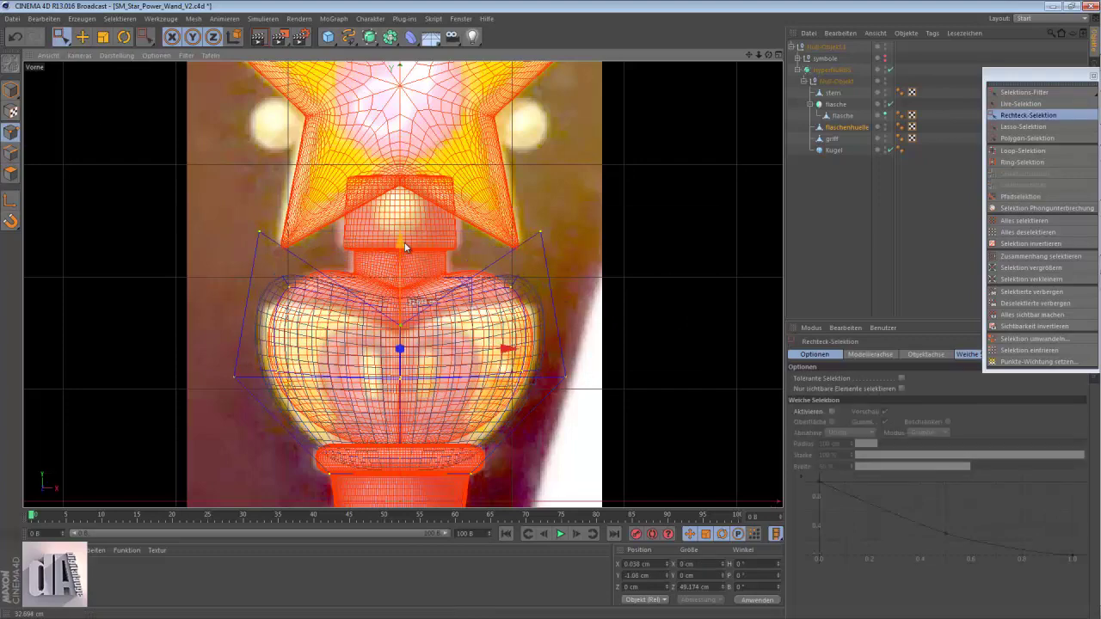
Step: Add loop cuts to the shell, lower the selected points and shrink the cage slightly
{"action": "key", "text": "k"}
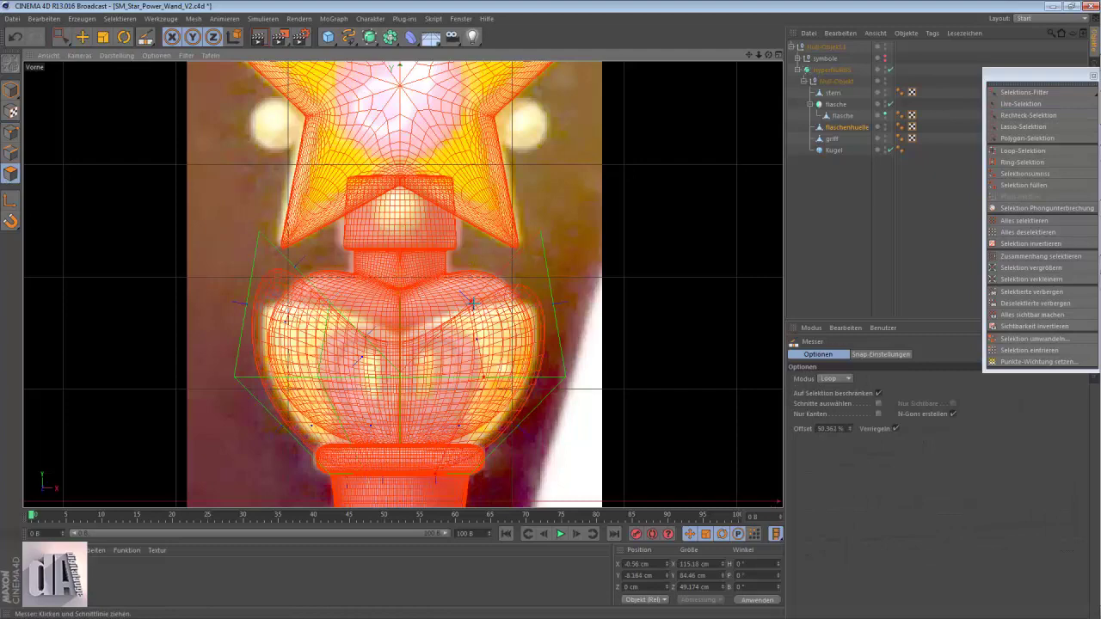
{"action": "key", "text": "0"}
{"action": "left_click_drag", "start_coordinate": [416, 204], "coordinate": [417, 217]}
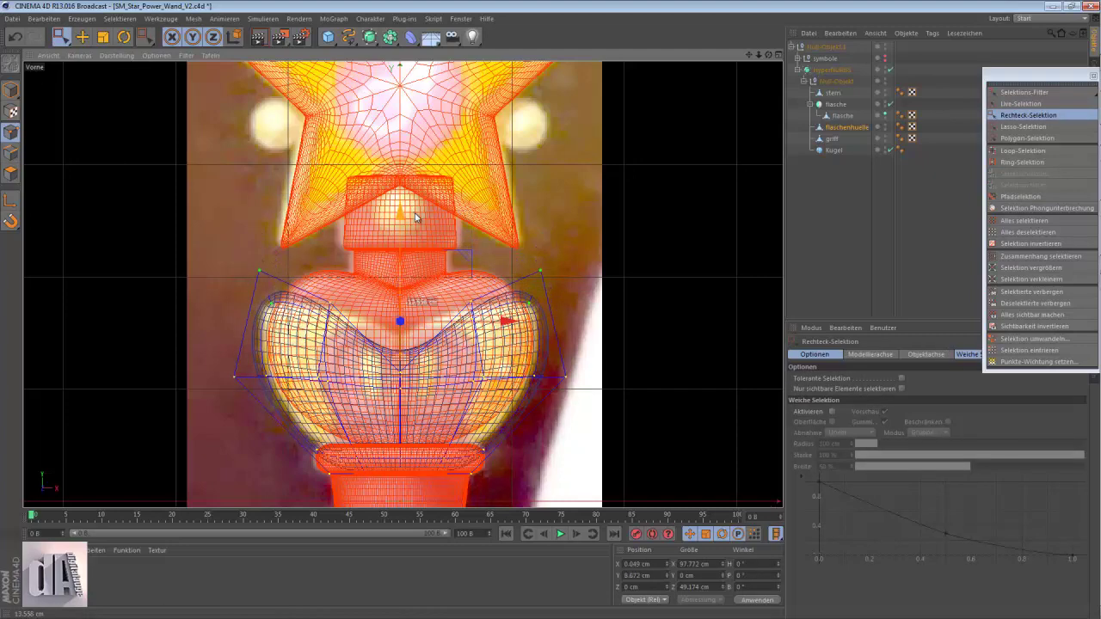
{"action": "key", "text": "t"}
{"action": "left_click_drag", "start_coordinate": [546, 331], "coordinate": [505, 349]}
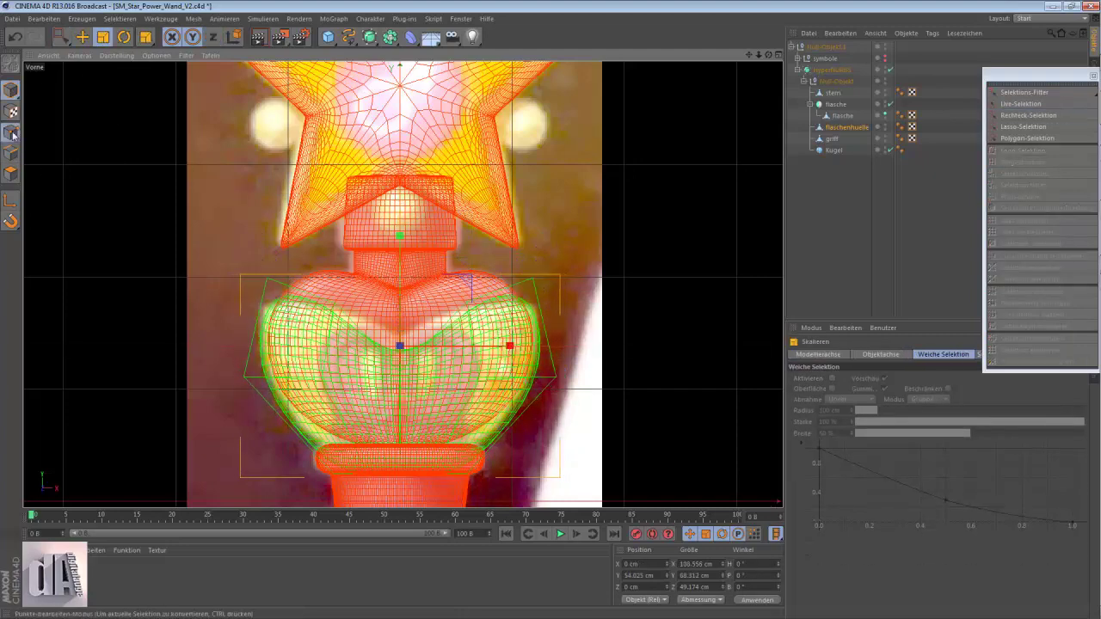
Step: Scale selected cage points inward so they follow the heart outline
{"action": "left_click", "coordinate": [13, 134]}
{"action": "left_click", "coordinate": [64, 39]}
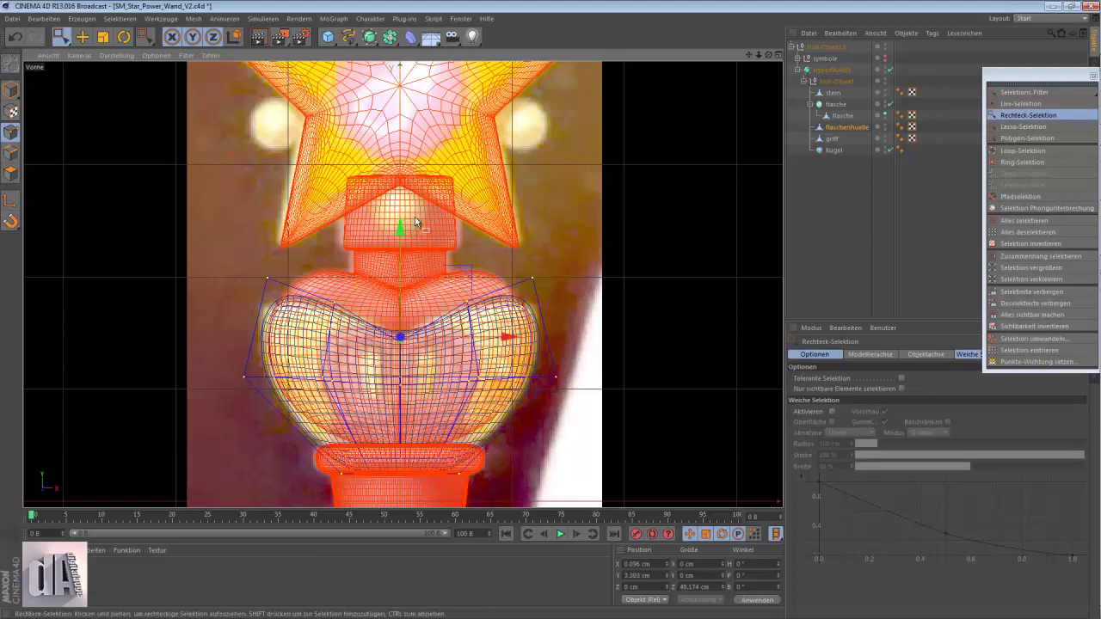
{"action": "key", "text": "t"}
{"action": "left_click_drag", "start_coordinate": [508, 312], "coordinate": [456, 331]}
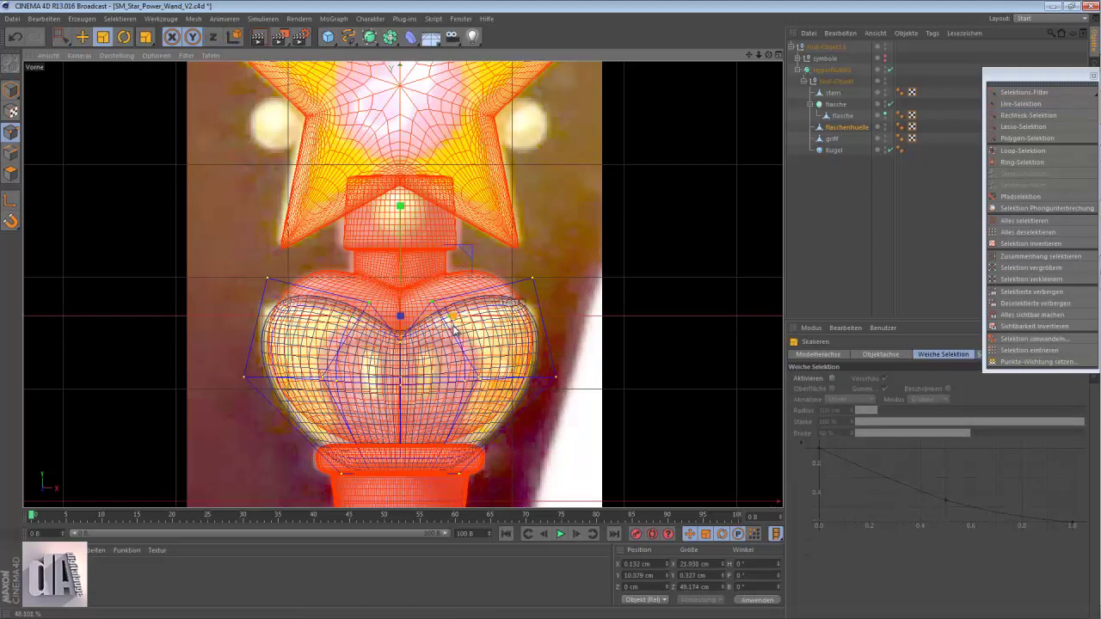
{"action": "key", "text": "k"}
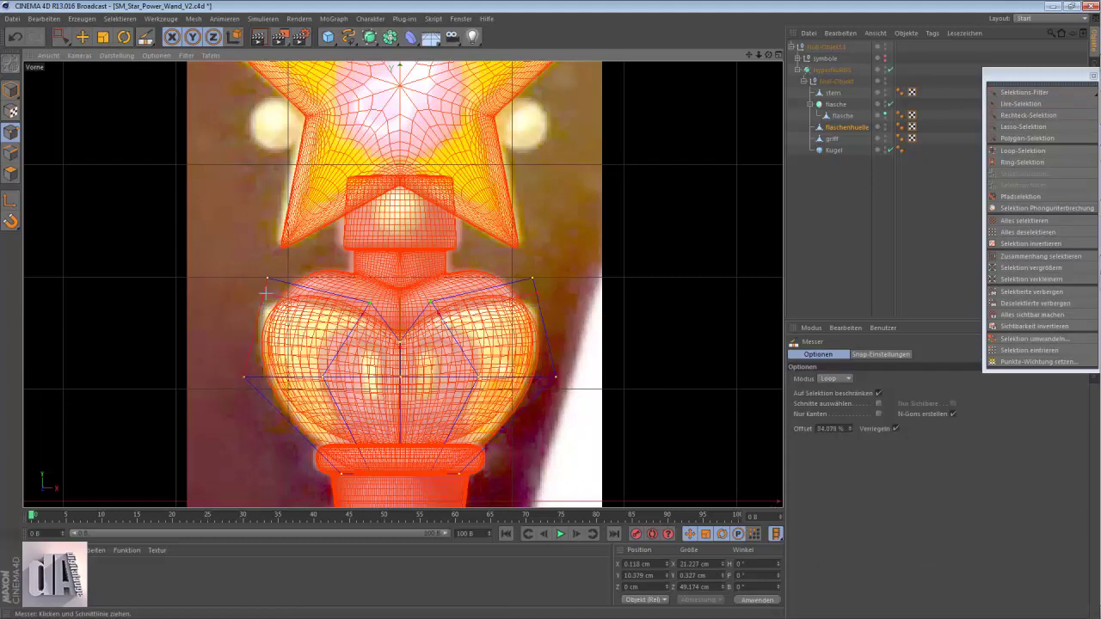
{"action": "key", "text": "0"}
{"action": "left_click", "coordinate": [104, 39]}
{"action": "left_click_drag", "start_coordinate": [514, 295], "coordinate": [506, 298]}
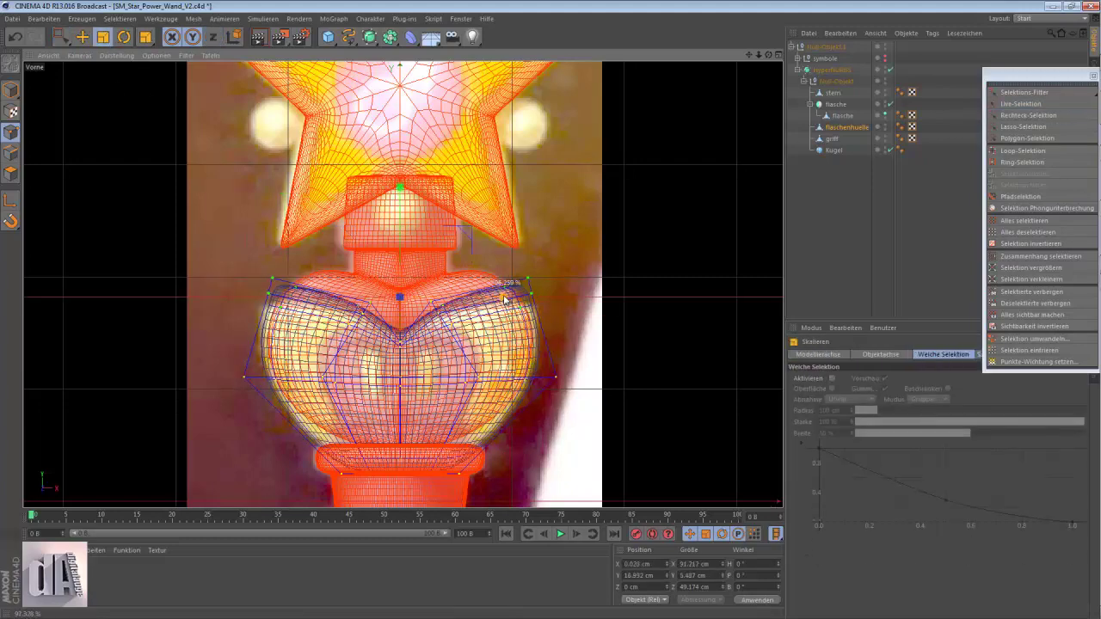
Step: With HyperNURBS toggled off to show the raw cage, select a point at the heart's shoulder
{"action": "left_click", "coordinate": [890, 69]}
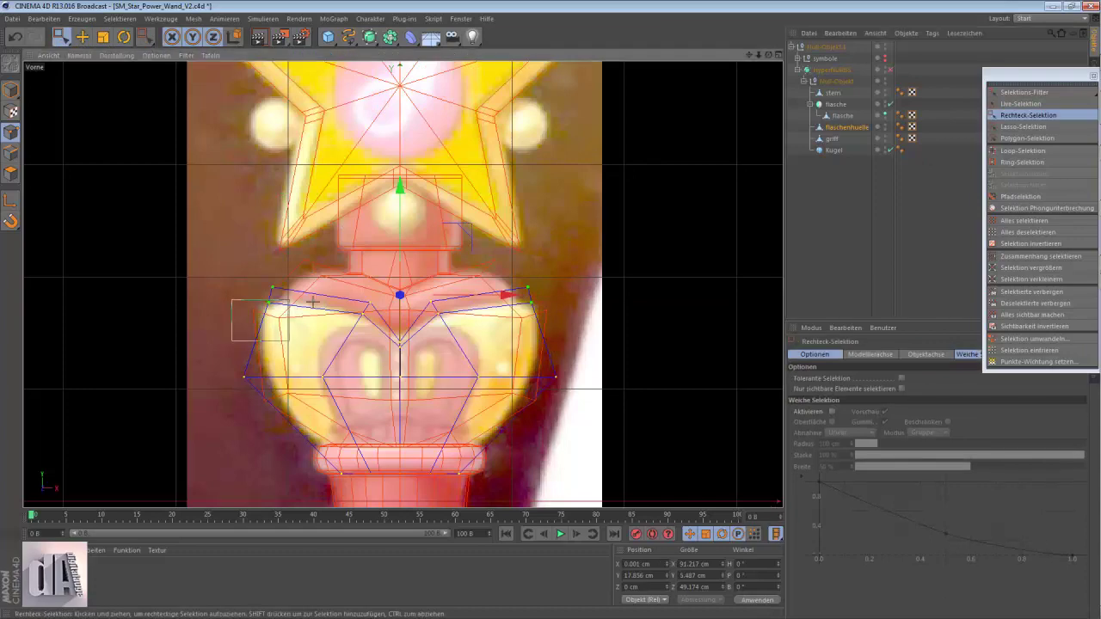
{"action": "left_click", "coordinate": [105, 39]}
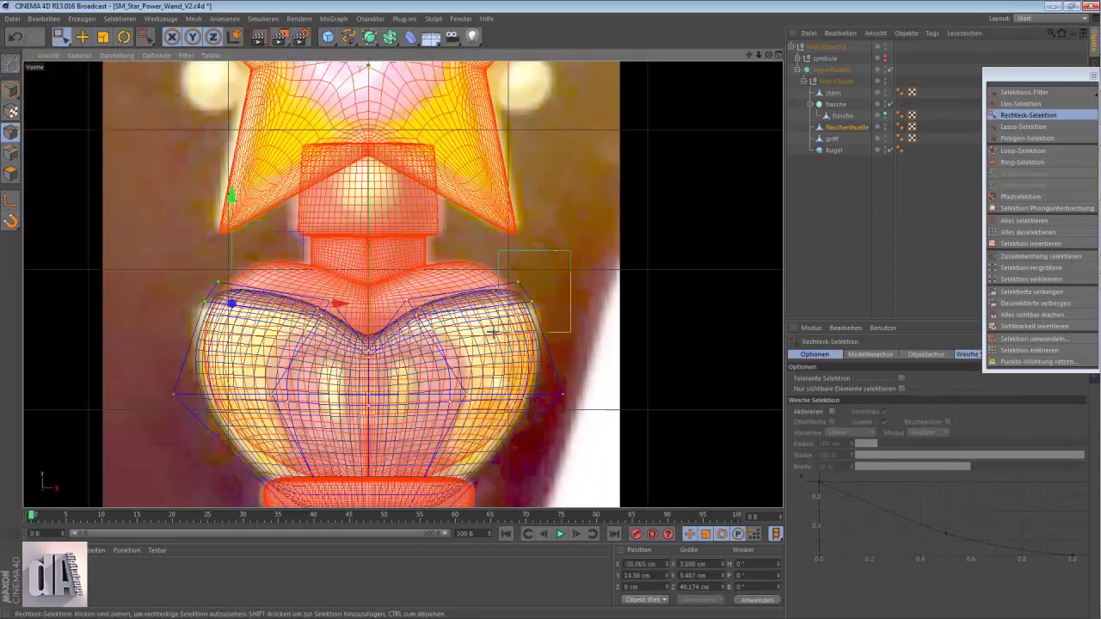
{"action": "left_click_drag", "start_coordinate": [494, 332], "coordinate": [495, 334]}
{"action": "key", "text": "t"}
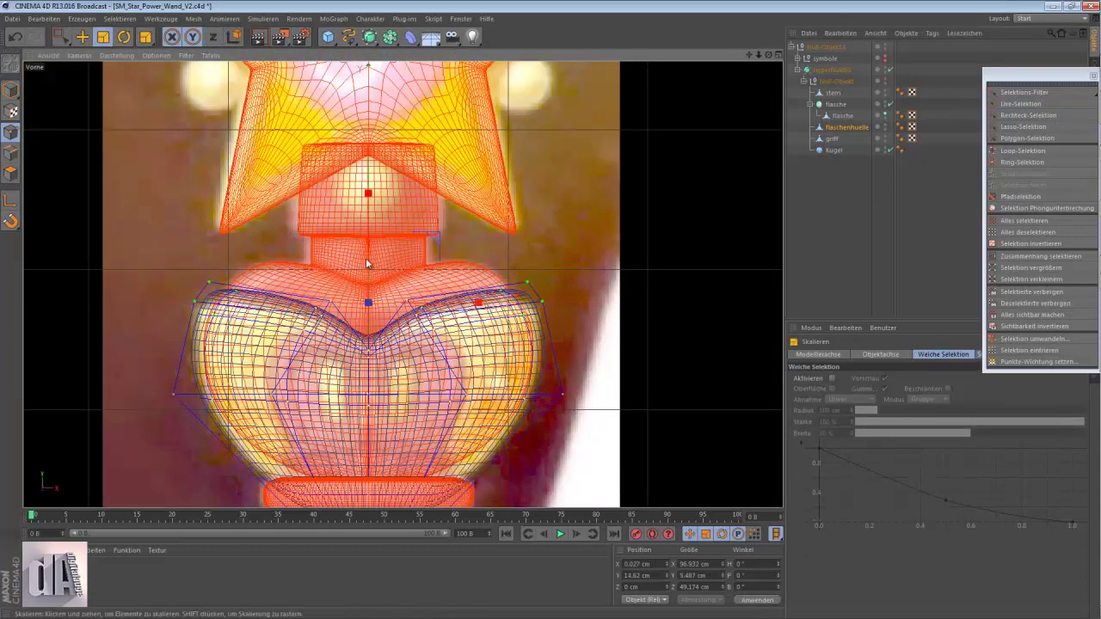
{"action": "scroll", "coordinate": [445, 281], "scroll_direction": "down", "scroll_amount": 3}
{"action": "left_click", "coordinate": [890, 69]}
{"action": "scroll", "coordinate": [262, 317], "scroll_direction": "up", "scroll_amount": 3}
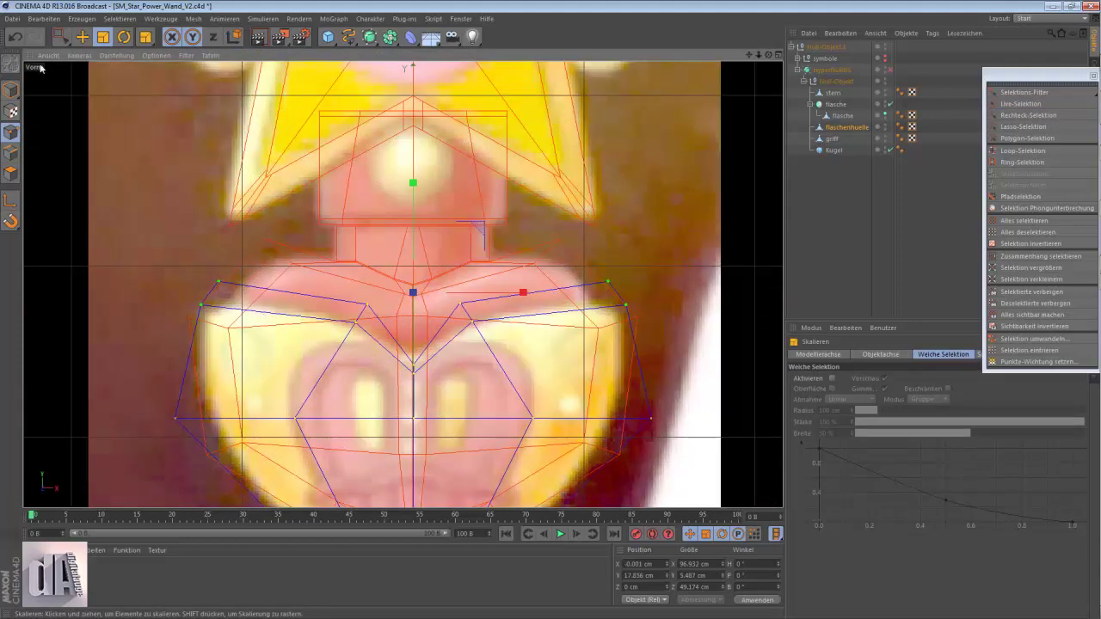
Step: Box-select the upper cage points and scale them to match the heart bottle reference
{"action": "key", "text": "0"}
{"action": "left_click_drag", "start_coordinate": [175, 238], "coordinate": [682, 382]}
{"action": "left_click", "coordinate": [890, 69]}
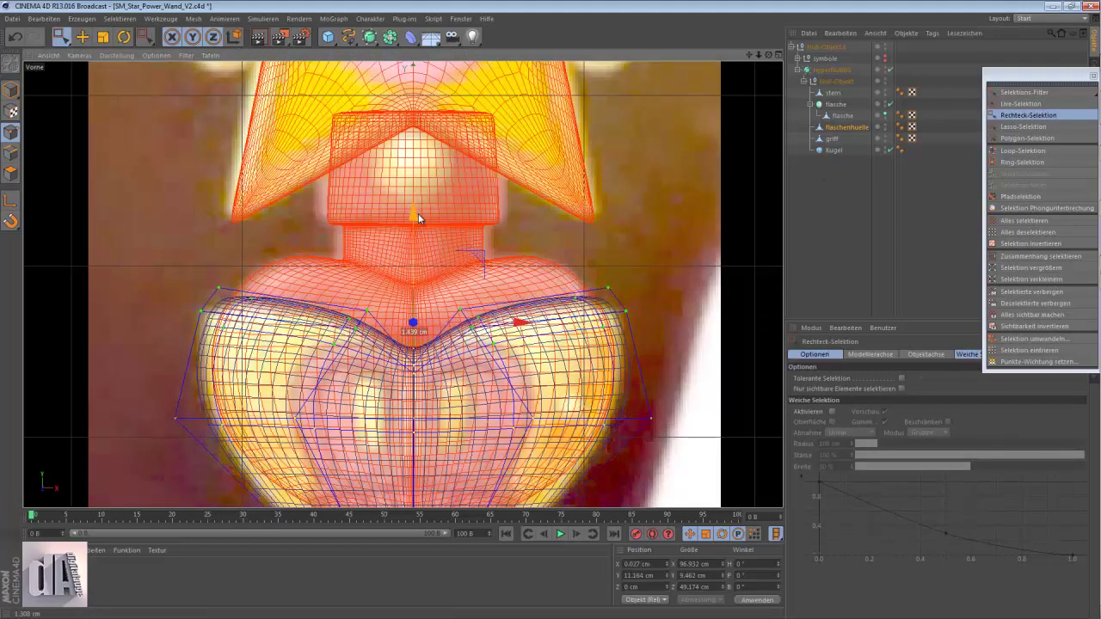
{"action": "key", "text": "t"}
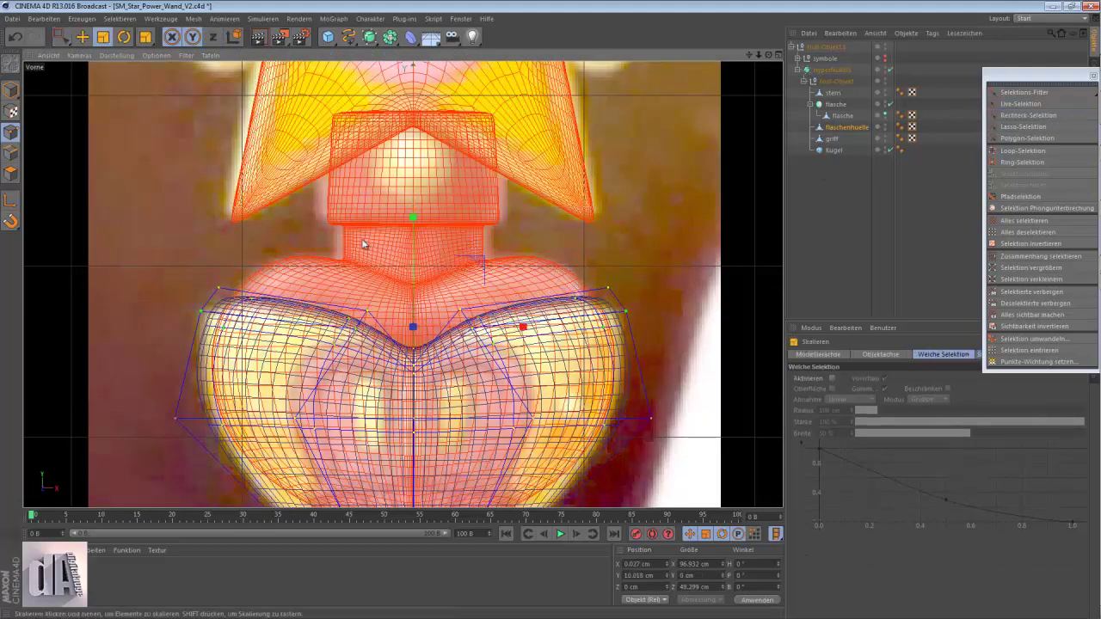
{"action": "left_click_drag", "start_coordinate": [364, 246], "coordinate": [524, 327]}
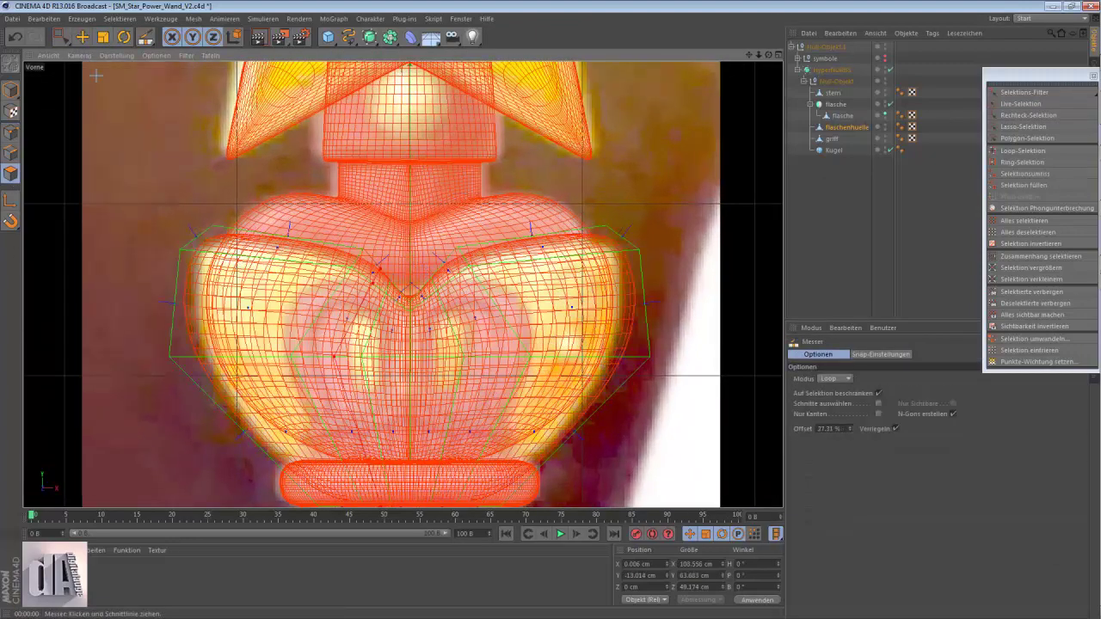
{"action": "left_click", "coordinate": [1090, 101]}
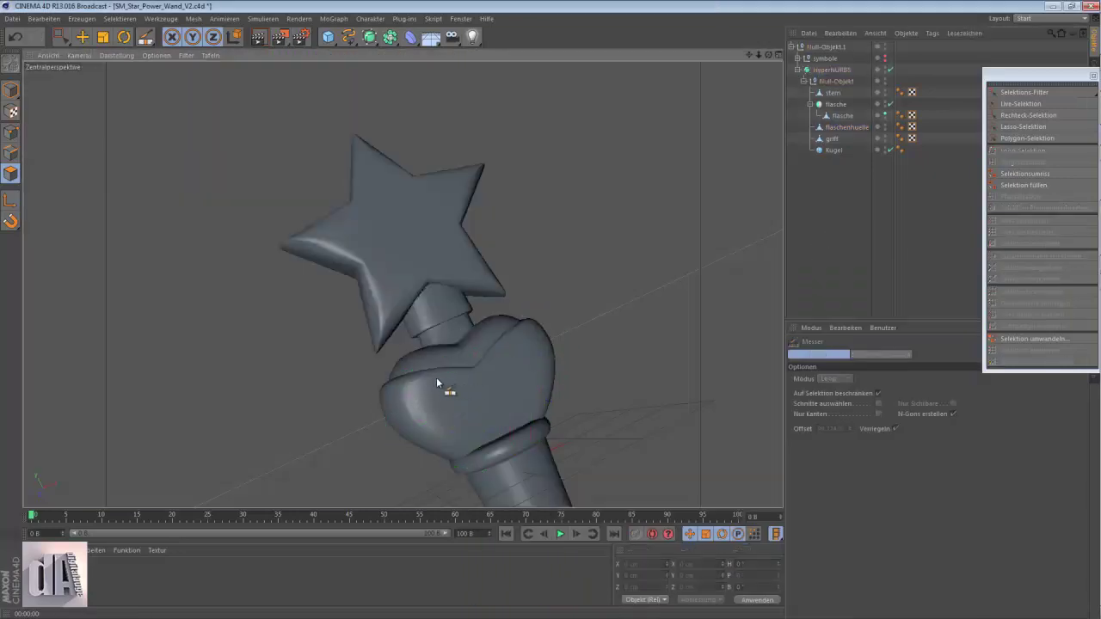
{"action": "mouse_move", "coordinate": [436, 377]}
{"action": "left_mouse_down", "text": "alt"}
{"action": "mouse_move", "coordinate": [480, 471]}
{"action": "mouse_move", "coordinate": [352, 428]}
{"action": "mouse_move", "coordinate": [428, 430]}
{"action": "mouse_move", "coordinate": [430, 393]}
{"action": "mouse_move", "coordinate": [454, 404]}
{"action": "left_mouse_up", "text": "alt"}
Step: Inspect the shell's edge loops in the front and perspective views
{"action": "key", "text": "k"}
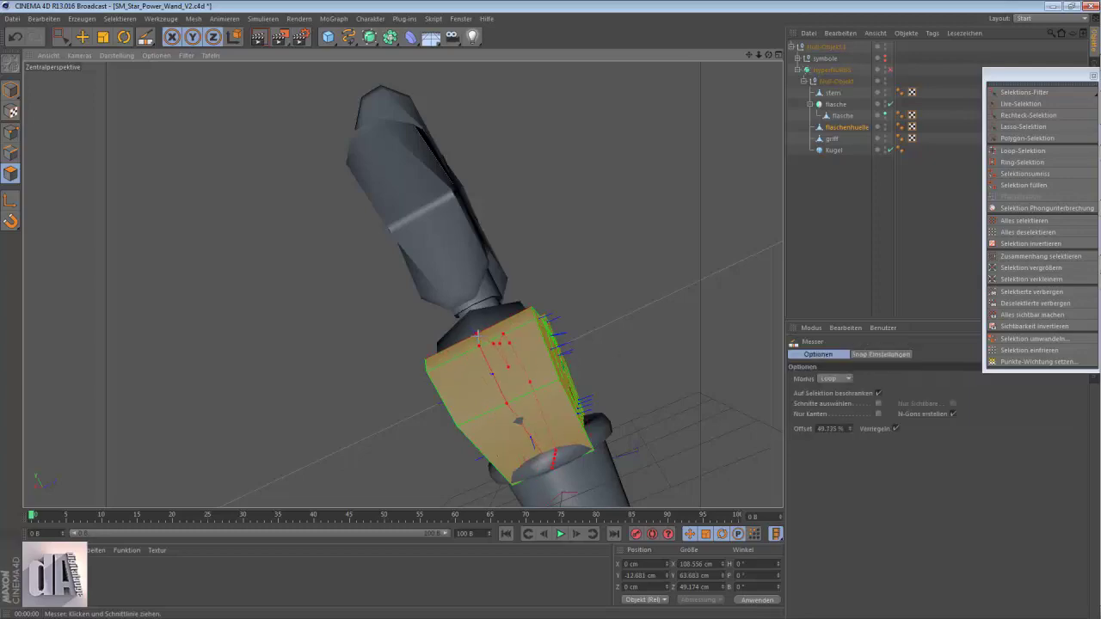
{"action": "key", "text": "F4"}
{"action": "scroll", "coordinate": [393, 300], "scroll_direction": "down", "scroll_amount": 3}
{"action": "scroll", "coordinate": [361, 224], "scroll_direction": "down", "scroll_amount": 3}
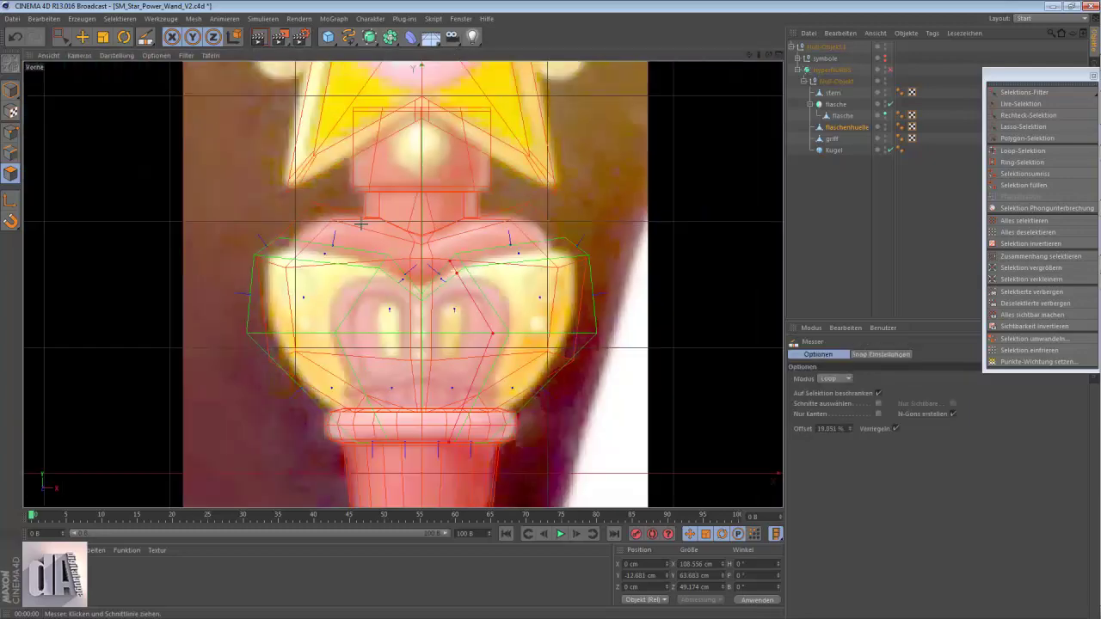
{"action": "key", "text": "Return"}
{"action": "key", "text": "u"}
{"action": "key", "text": "l"}
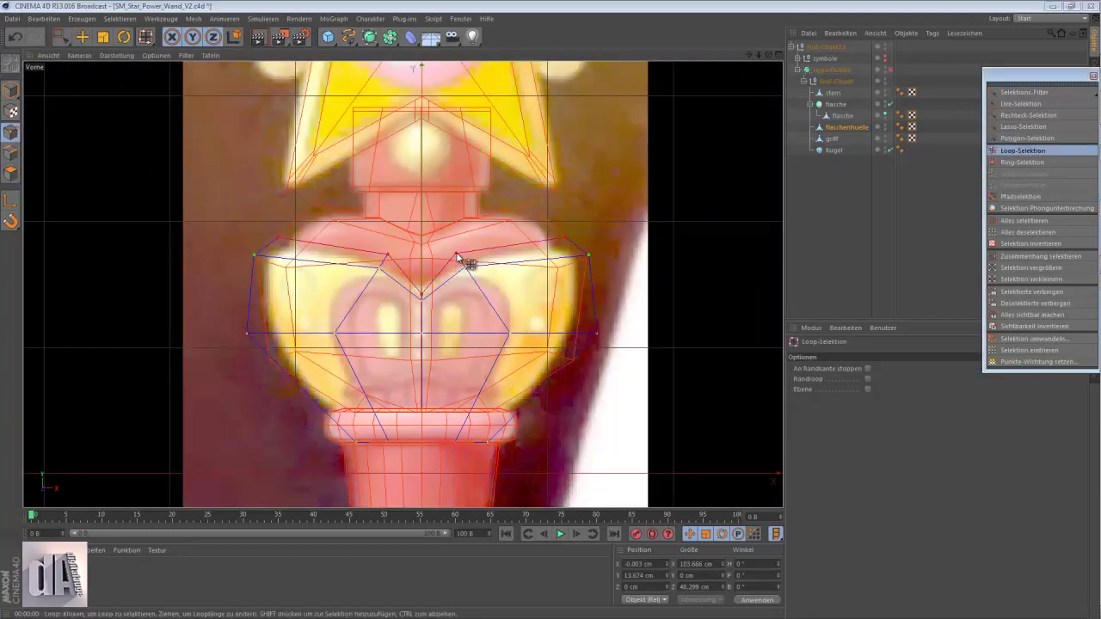
{"action": "key", "text": "F3"}
{"action": "key", "text": "F1"}
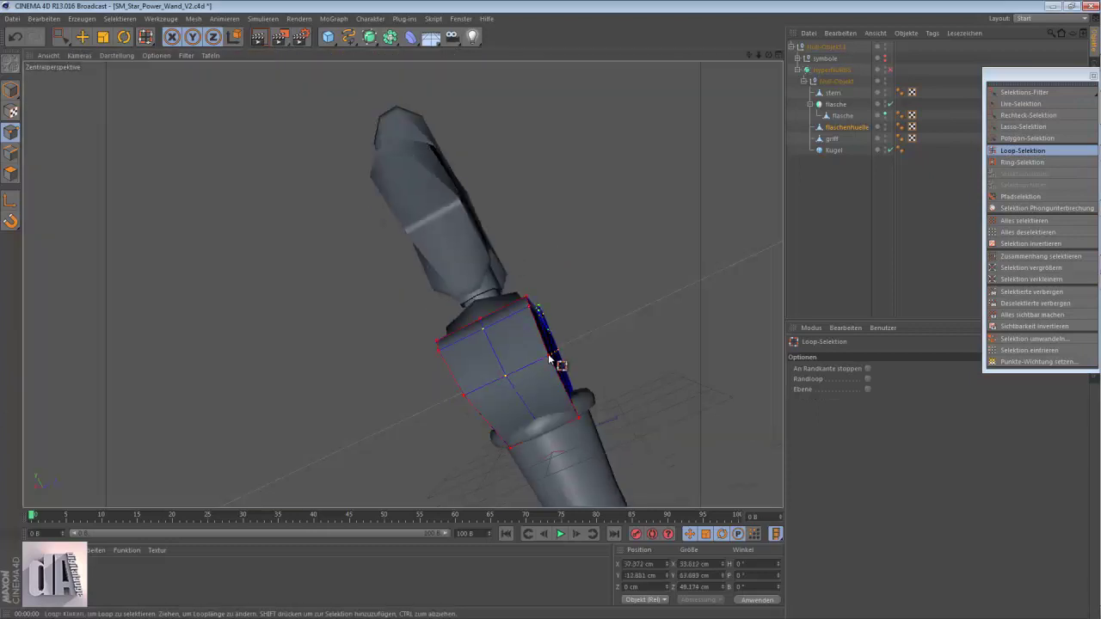
{"action": "left_click_drag", "start_coordinate": [550, 359], "coordinate": [619, 381], "text": "alt"}
{"action": "mouse_move", "coordinate": [502, 337]}
{"action": "left_mouse_down", "text": "alt"}
{"action": "mouse_move", "coordinate": [554, 278]}
{"action": "mouse_move", "coordinate": [266, 339]}
{"action": "left_mouse_up", "text": "alt"}
Step: Scale the whole flaschenhuelle shell down to about 95% and compare with the reference
{"action": "key", "text": "space"}
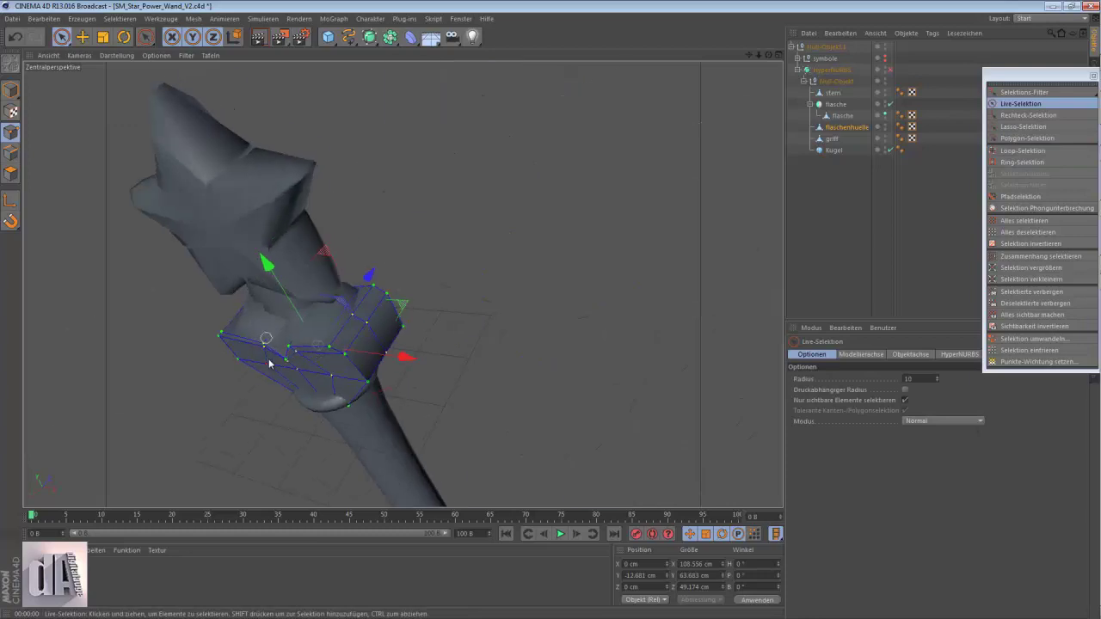
{"action": "key", "text": "F4"}
{"action": "key", "text": "t"}
{"action": "key", "text": "F1"}
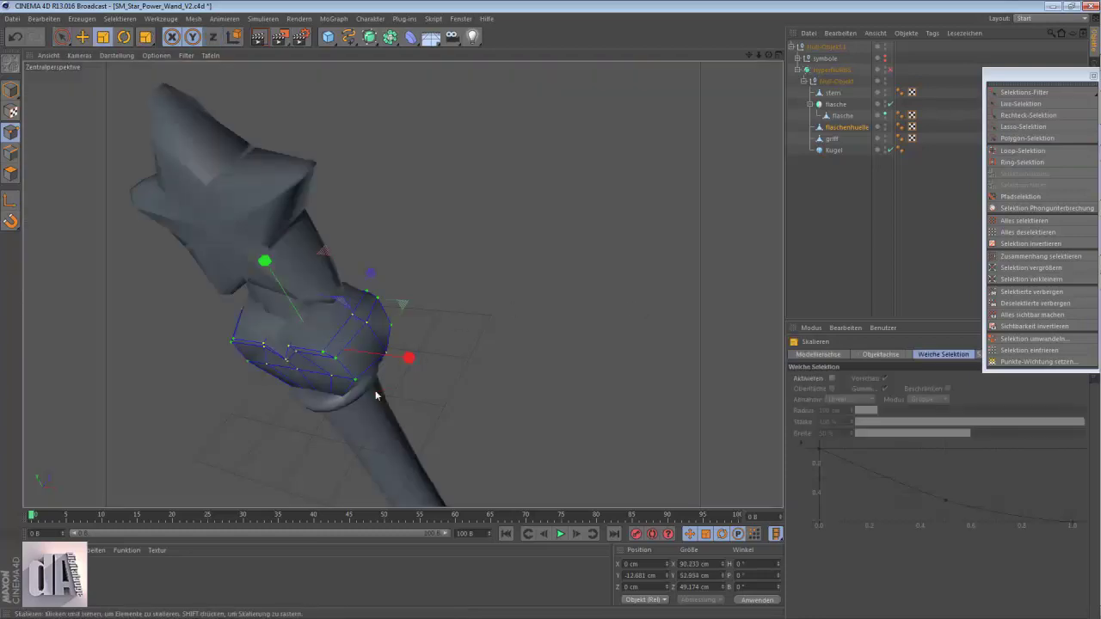
{"action": "key", "text": "q"}
{"action": "mouse_move", "coordinate": [389, 383]}
{"action": "left_mouse_down", "text": "alt"}
{"action": "mouse_move", "coordinate": [539, 366]}
{"action": "mouse_move", "coordinate": [748, 127]}
{"action": "left_mouse_up", "text": "alt"}
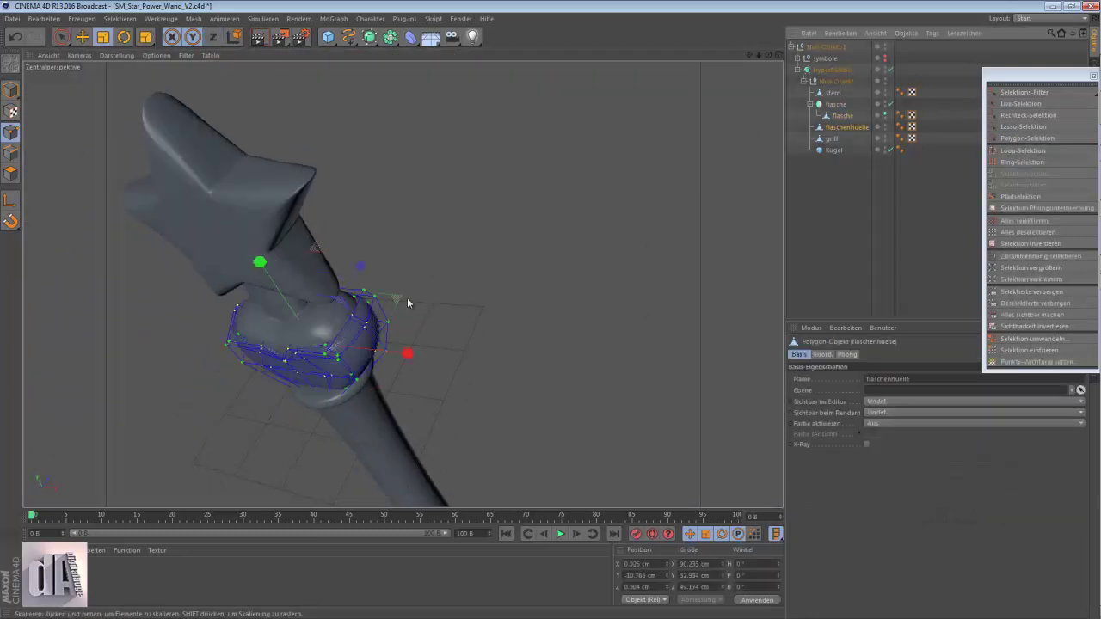
{"action": "left_click_drag", "start_coordinate": [407, 298], "coordinate": [355, 277]}
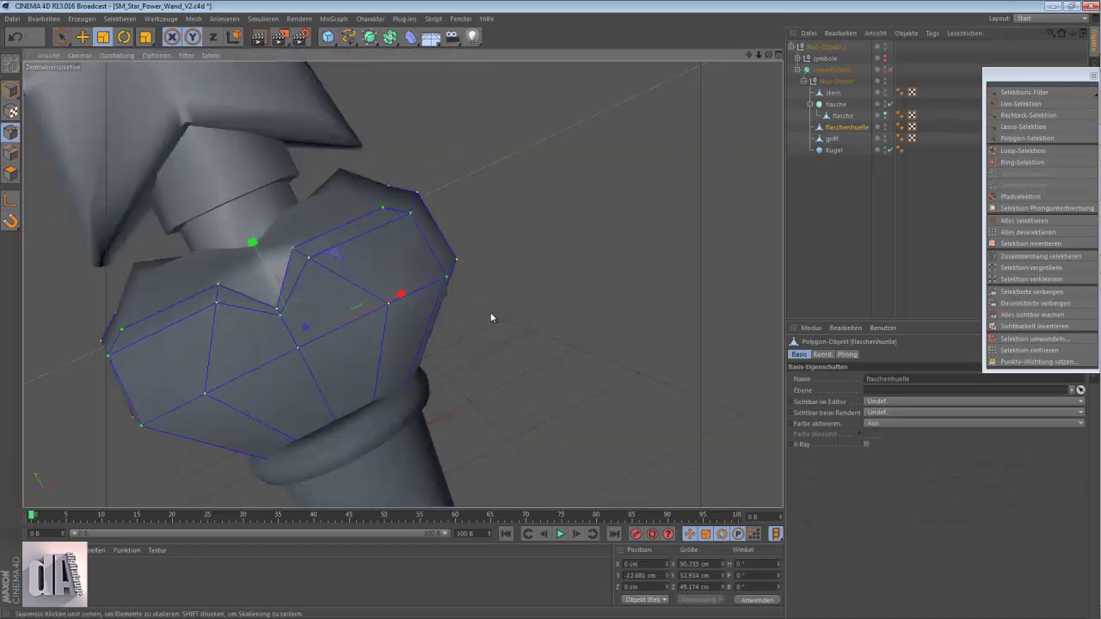
{"action": "mouse_move", "coordinate": [491, 317]}
{"action": "left_mouse_down", "text": "alt"}
{"action": "mouse_move", "coordinate": [346, 401]}
{"action": "mouse_move", "coordinate": [487, 216]}
{"action": "mouse_move", "coordinate": [471, 298]}
{"action": "left_mouse_up", "text": "alt"}
{"action": "key", "text": "F4"}
{"action": "key", "text": "space"}
{"action": "key", "text": "t"}
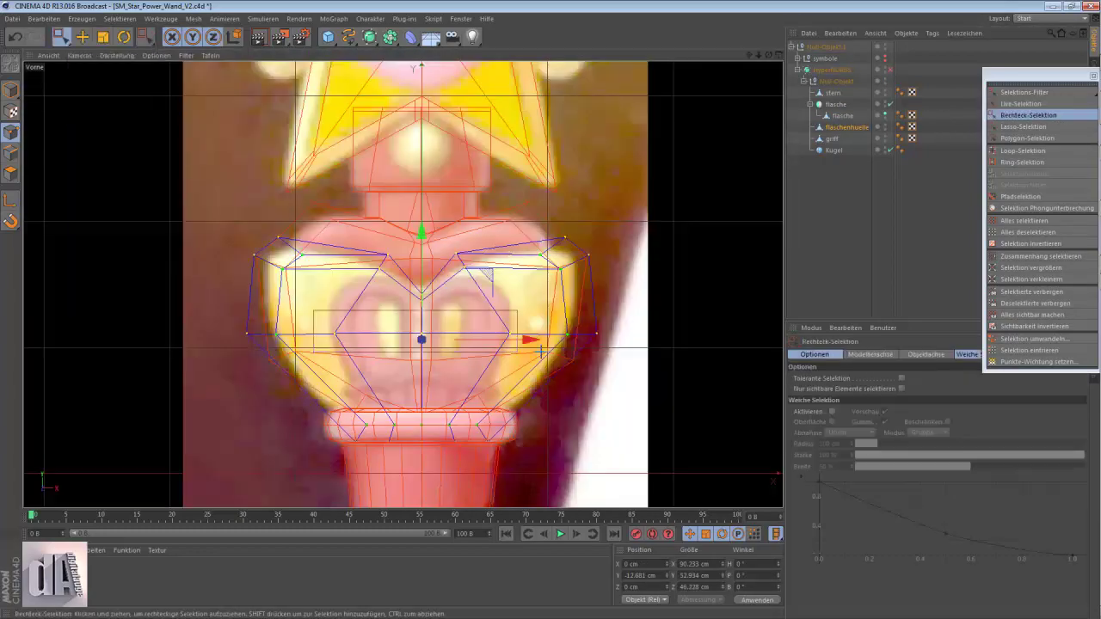
{"action": "key", "text": "F1"}
{"action": "mouse_move", "coordinate": [602, 224]}
{"action": "left_mouse_down", "text": "alt"}
{"action": "mouse_move", "coordinate": [560, 256]}
{"action": "mouse_move", "coordinate": [488, 379]}
{"action": "mouse_move", "coordinate": [512, 359]}
{"action": "left_mouse_up", "text": "alt"}
{"action": "left_click", "coordinate": [1082, 99]}
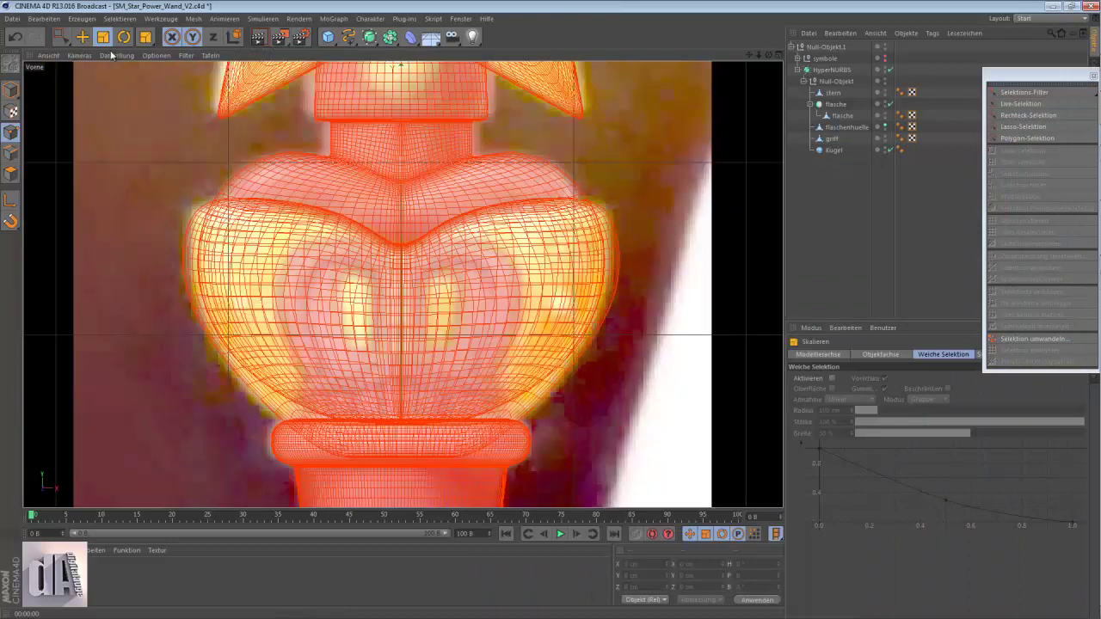
Step: Adjust the upper row of cage points and orbit to check the shell
{"action": "key", "text": "e"}
{"action": "left_click", "coordinate": [290, 208]}
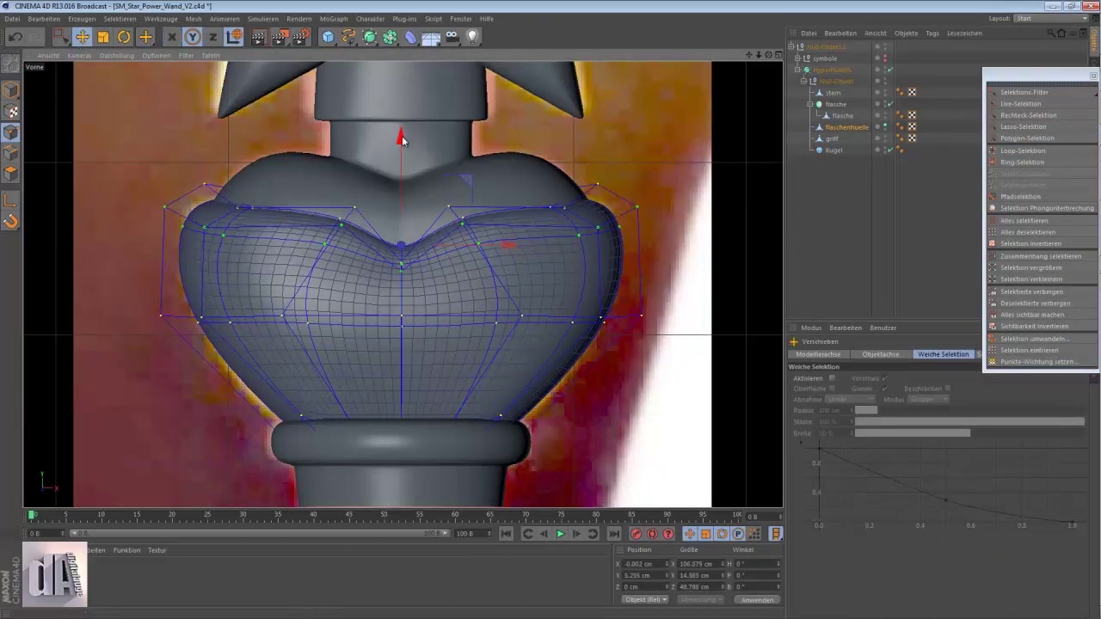
{"action": "key", "text": "0"}
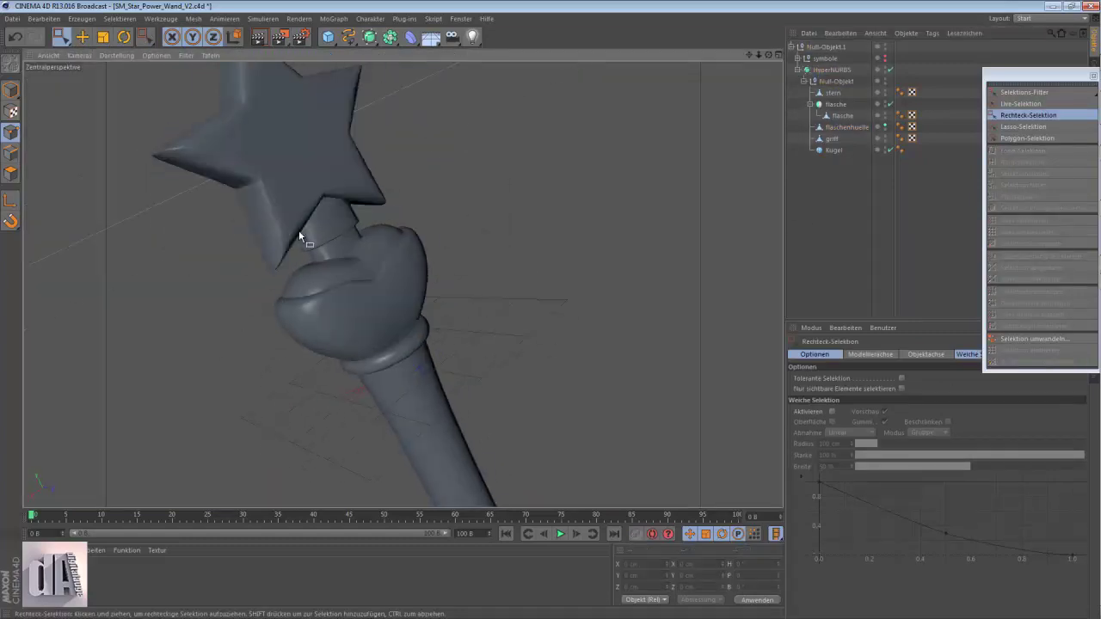
{"action": "left_click_drag", "start_coordinate": [298, 230], "coordinate": [261, 270], "text": "alt"}
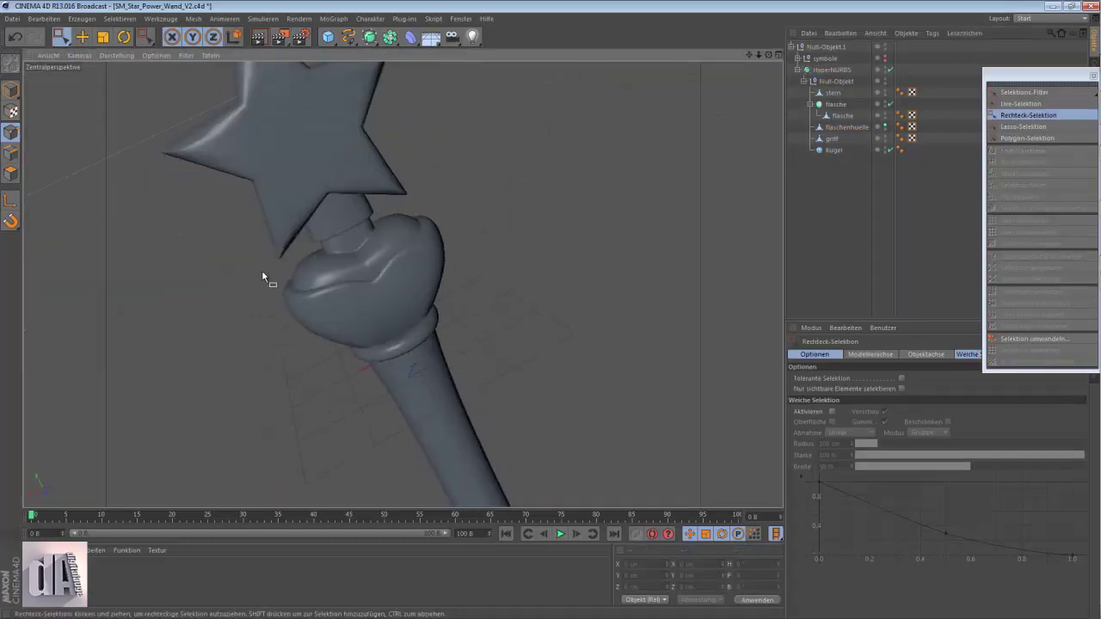
{"action": "scroll", "coordinate": [405, 270], "scroll_direction": "up", "scroll_amount": 5}
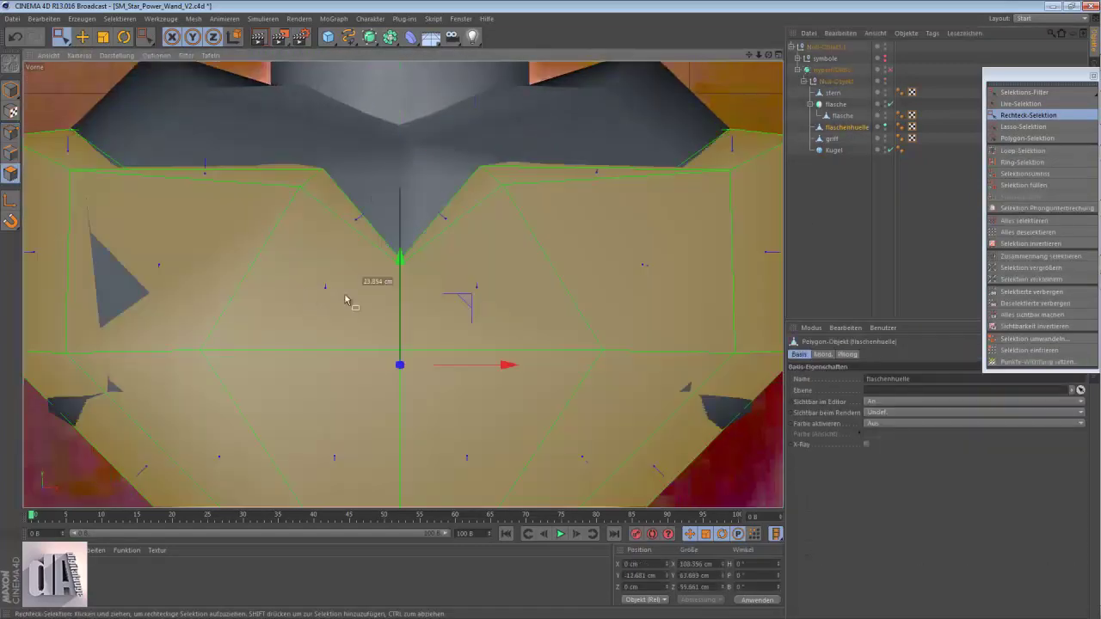
{"action": "key", "text": "k"}
Step: Compare the wand against the reference image, then return to the front view
{"action": "left_click", "coordinate": [1083, 101]}
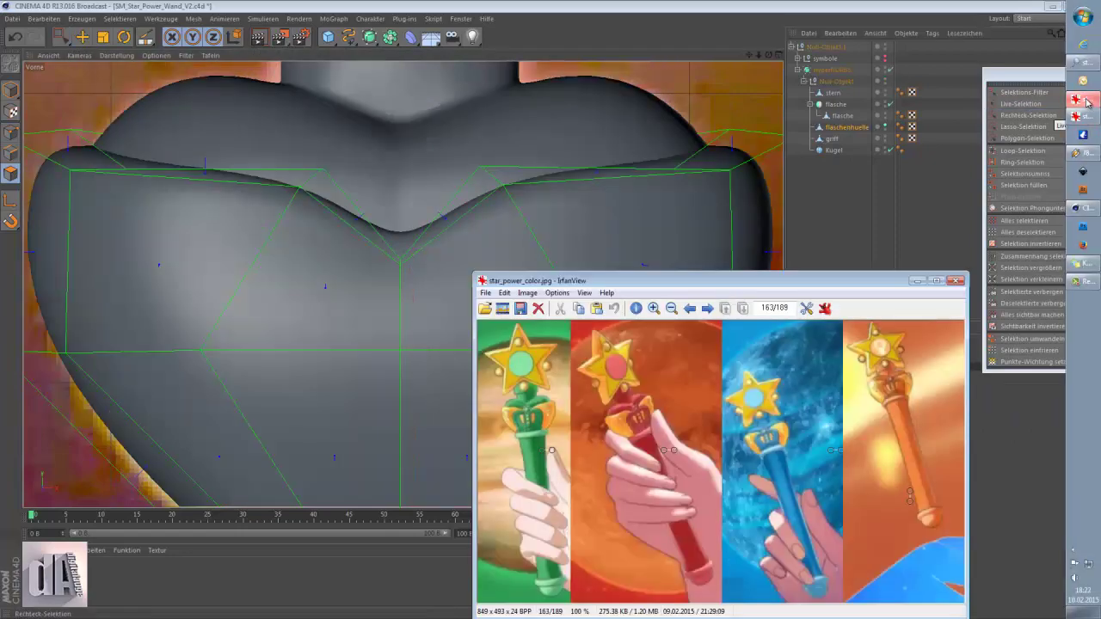
{"action": "left_click", "coordinate": [1085, 101]}
{"action": "scroll", "coordinate": [374, 167], "scroll_direction": "down", "scroll_amount": 5}
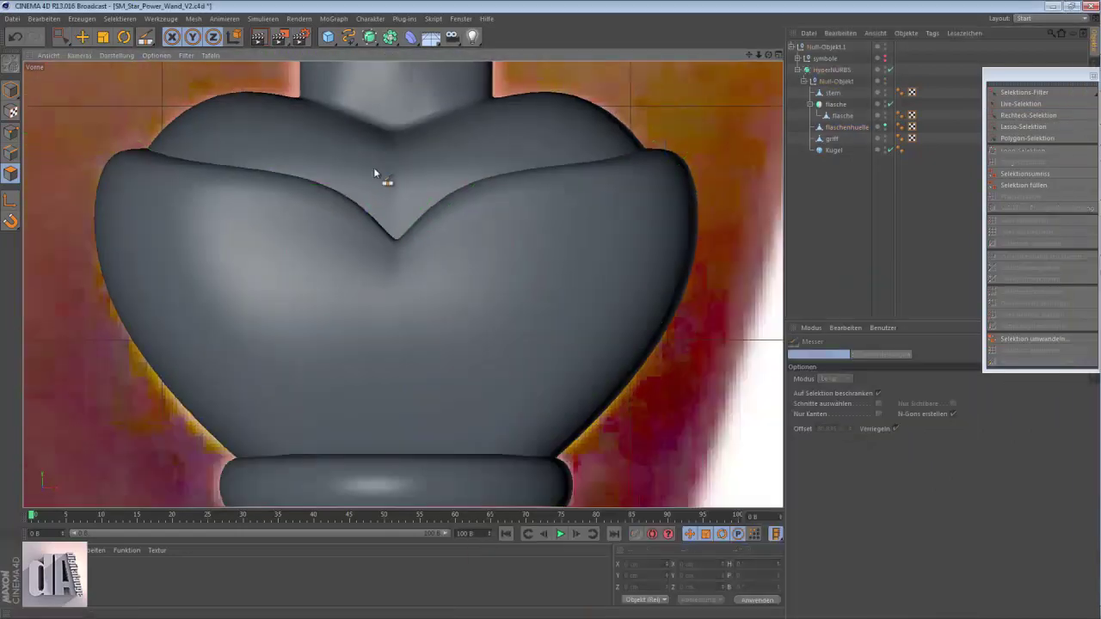
{"action": "key", "text": "F1"}
{"action": "mouse_move", "coordinate": [395, 289]}
{"action": "left_mouse_down", "text": "alt"}
{"action": "mouse_move", "coordinate": [611, 270]}
{"action": "mouse_move", "coordinate": [551, 322]}
{"action": "mouse_move", "coordinate": [378, 164]}
{"action": "mouse_move", "coordinate": [448, 295]}
{"action": "left_mouse_up", "text": "alt"}
{"action": "left_click", "coordinate": [1085, 101]}
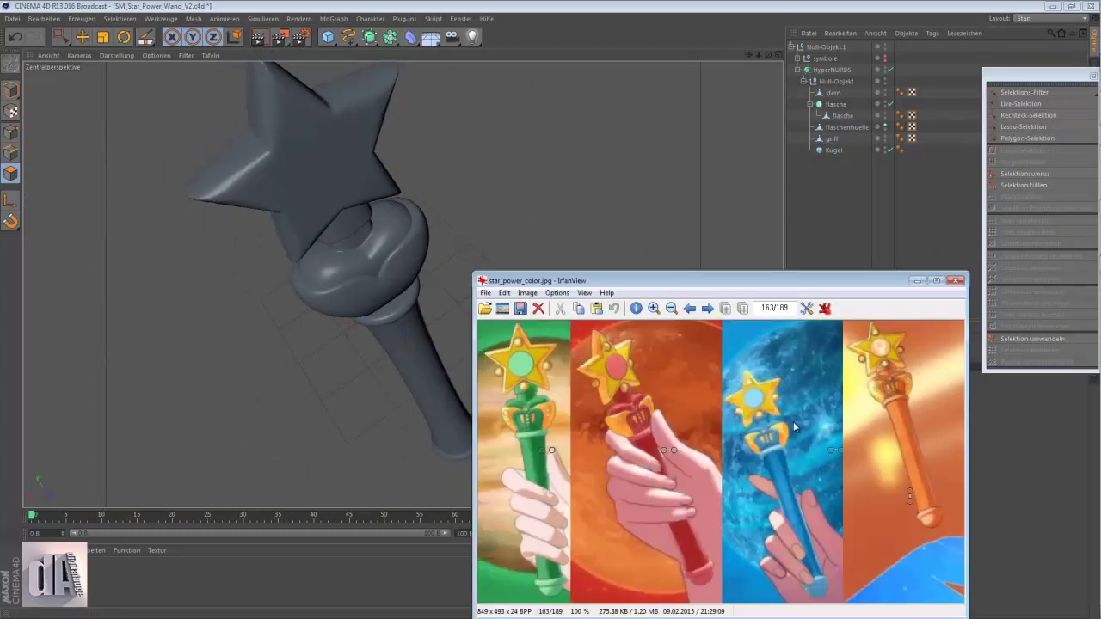
{"action": "key", "text": "Escape"}
{"action": "key", "text": "F4"}
{"action": "scroll", "coordinate": [419, 233], "scroll_direction": "down", "scroll_amount": 5}
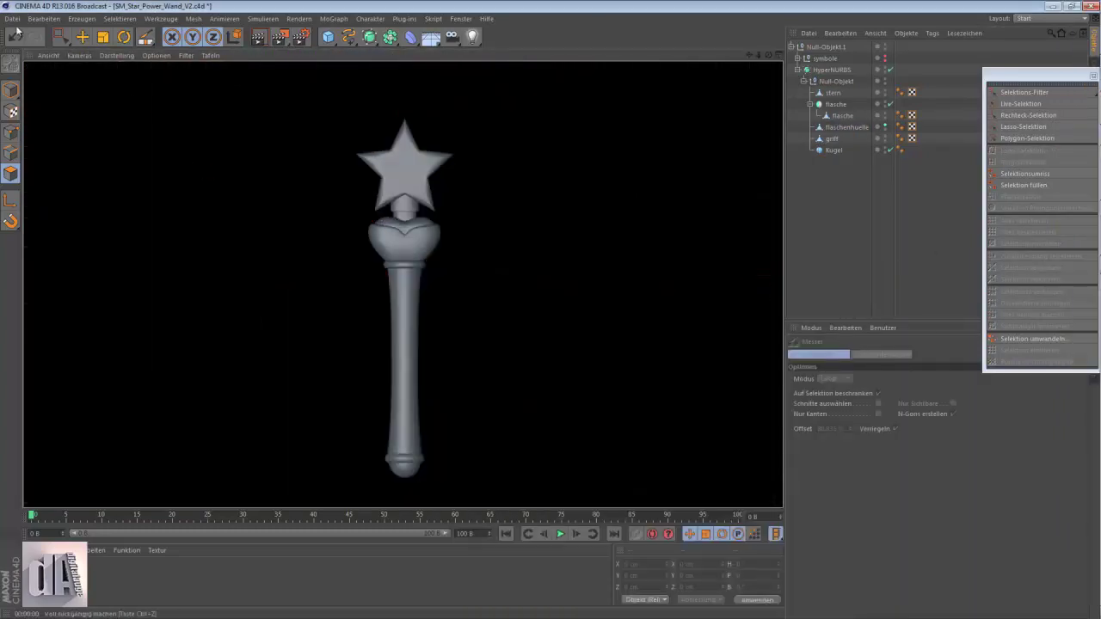
Step: Add a sphere named sternkugeln and scale it down to a small ball
{"action": "left_click_drag", "start_coordinate": [327, 36], "coordinate": [634, 81]}
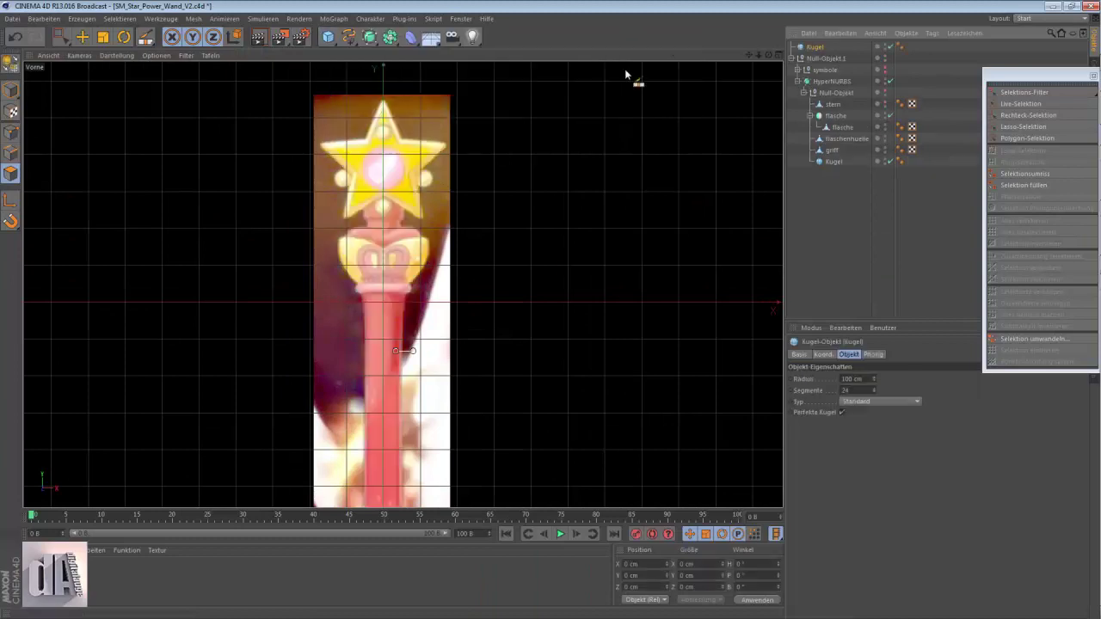
{"action": "double_click", "coordinate": [813, 47]}
{"action": "type", "text": "sternkugeln"}
{"action": "key", "text": "Return"}
{"action": "key", "text": "t"}
{"action": "left_click_drag", "start_coordinate": [719, 400], "coordinate": [351, 303]}
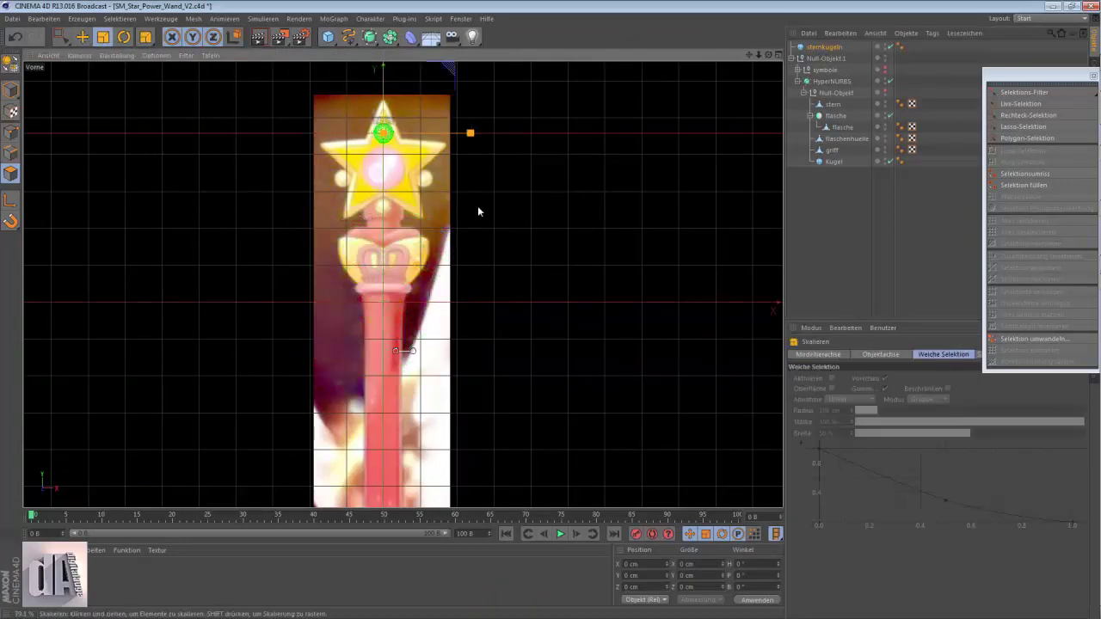
{"action": "scroll", "coordinate": [713, 121], "scroll_direction": "up", "scroll_amount": 2}
{"action": "scroll", "coordinate": [403, 138], "scroll_direction": "up", "scroll_amount": 1}
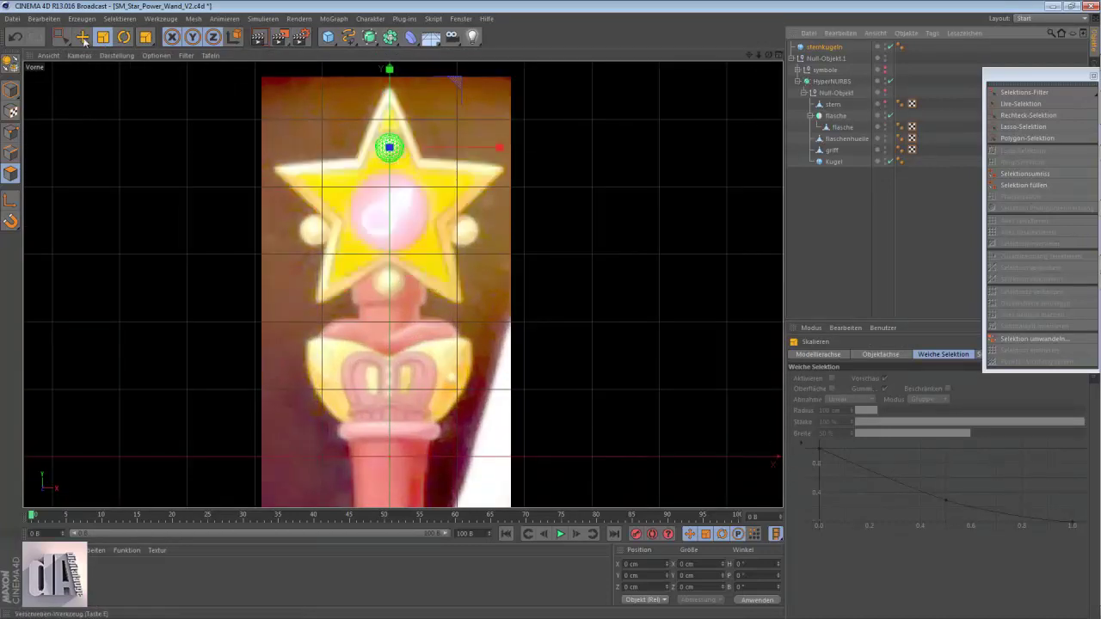
Step: Move the sphere to the star's top tip and wrap it in a Symmetry object named sternkugeln
{"action": "left_click", "coordinate": [83, 41]}
{"action": "left_click_drag", "start_coordinate": [389, 69], "coordinate": [389, 75]}
{"action": "left_click", "coordinate": [369, 37]}
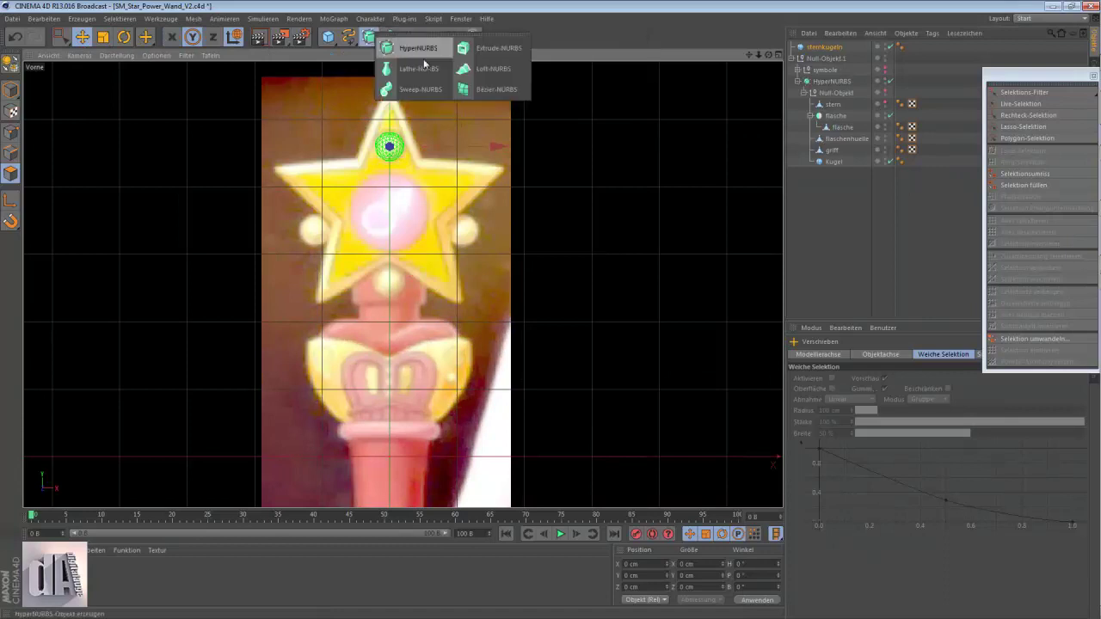
{"action": "left_click", "coordinate": [389, 37]}
{"action": "left_click", "coordinate": [516, 90], "text": "alt"}
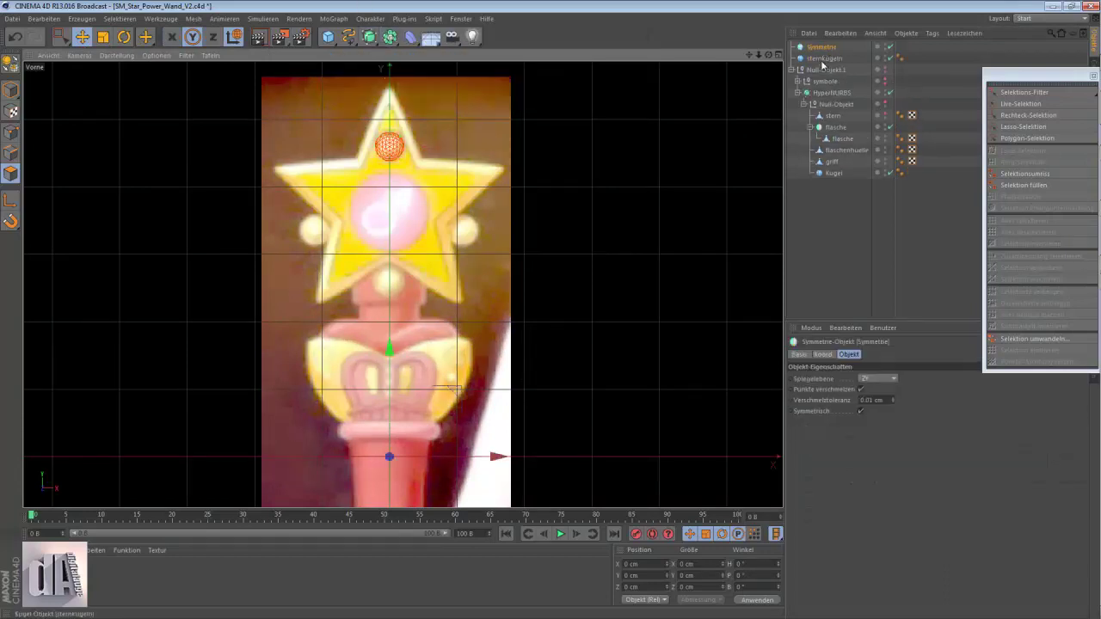
{"action": "double_click", "coordinate": [824, 46]}
{"action": "type", "text": "sternkugeln"}
{"action": "key", "text": "Return"}
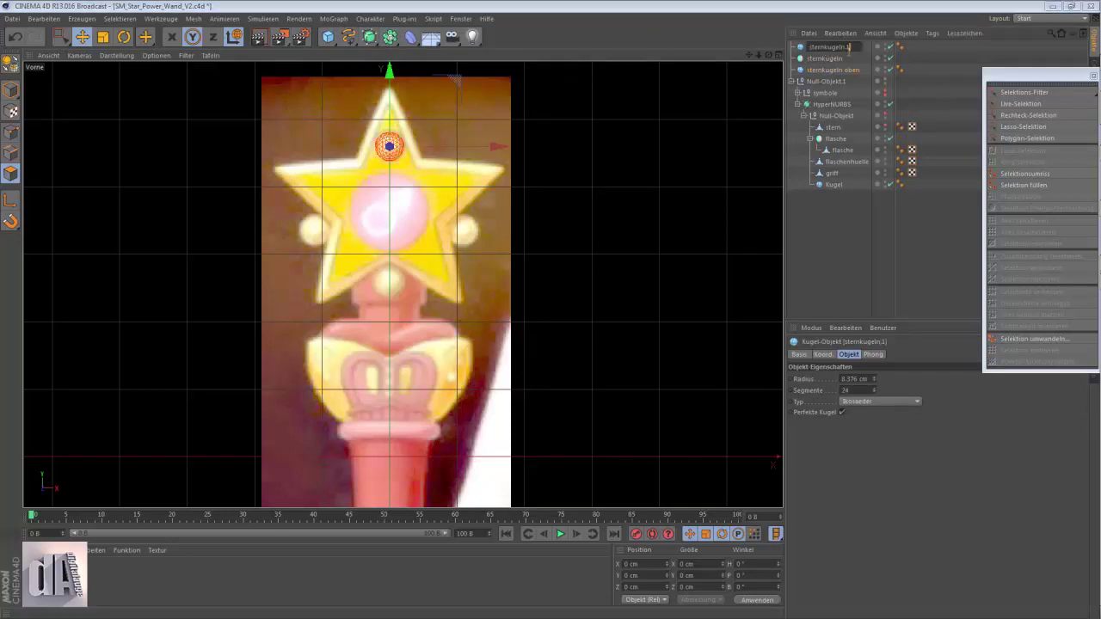
Step: Place a sphere at the star's bottom tip and a 'sternkugeln seiten' sphere on the right arm
{"action": "left_click_drag", "start_coordinate": [424, 186], "coordinate": [424, 232]}
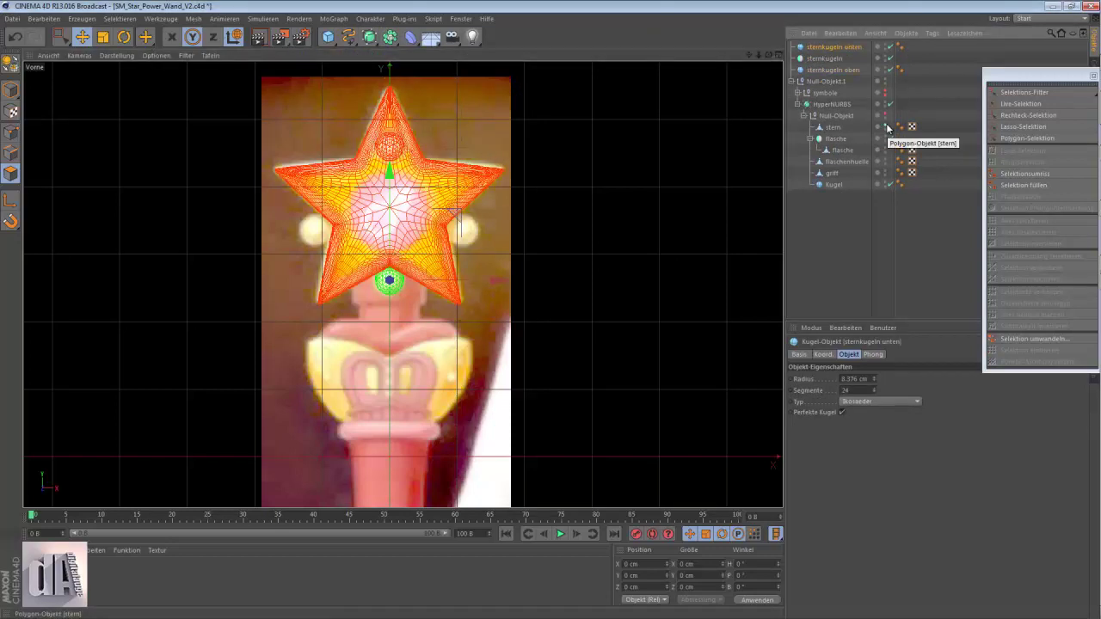
{"action": "type", "text": "sternkugeln seiten"}
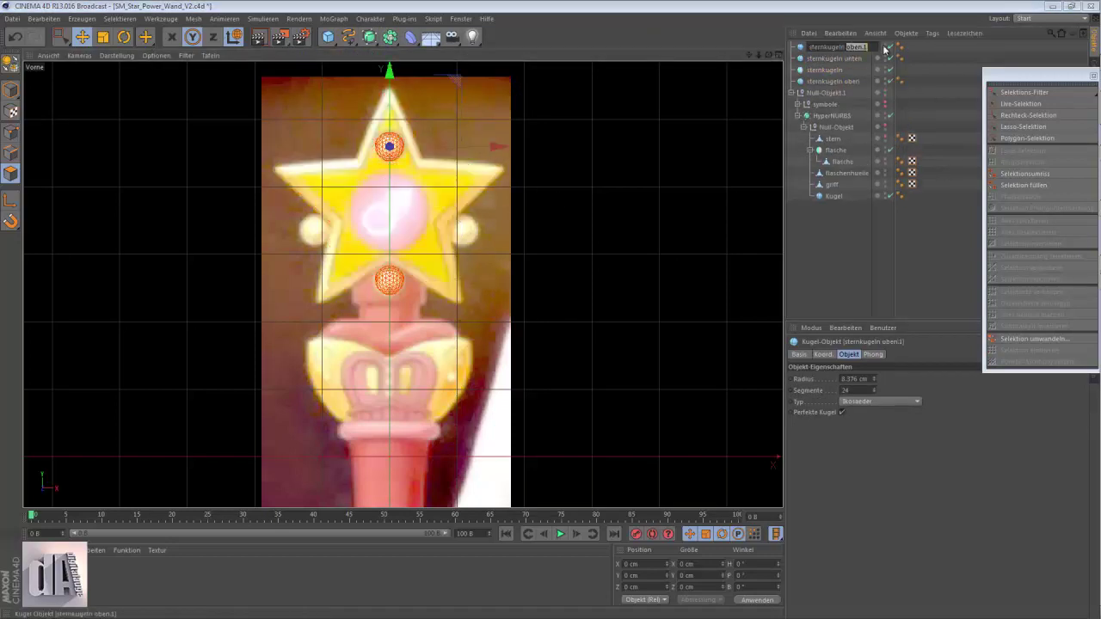
{"action": "key", "text": "Return"}
{"action": "left_click_drag", "start_coordinate": [463, 93], "coordinate": [521, 160]}
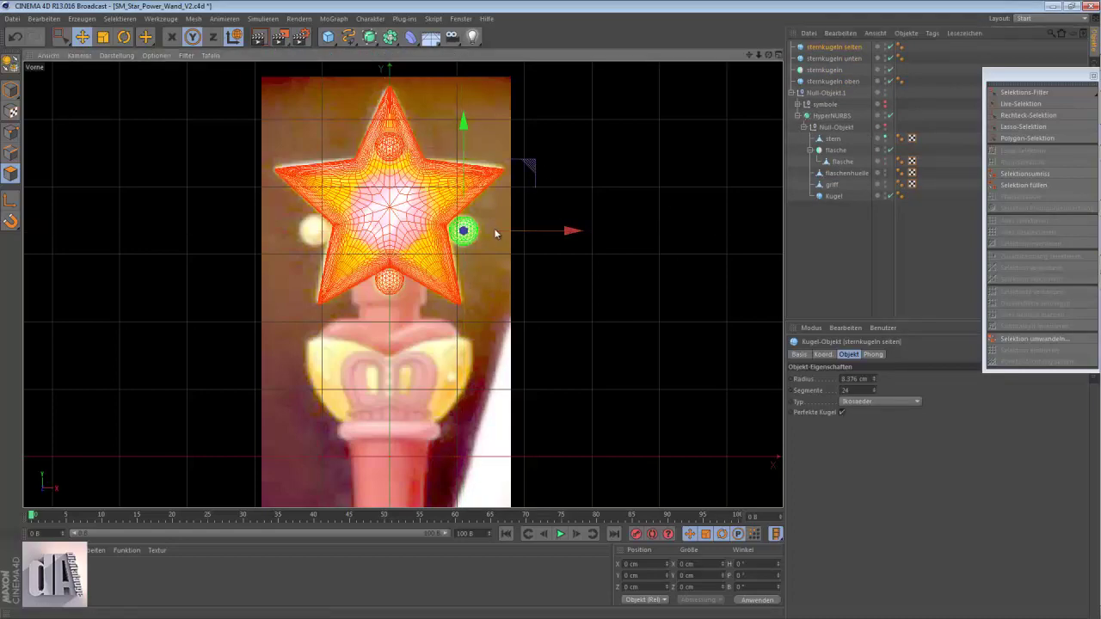
{"action": "scroll", "coordinate": [465, 231], "scroll_direction": "up", "scroll_amount": 5}
{"action": "scroll", "coordinate": [532, 164], "scroll_direction": "down", "scroll_amount": 5}
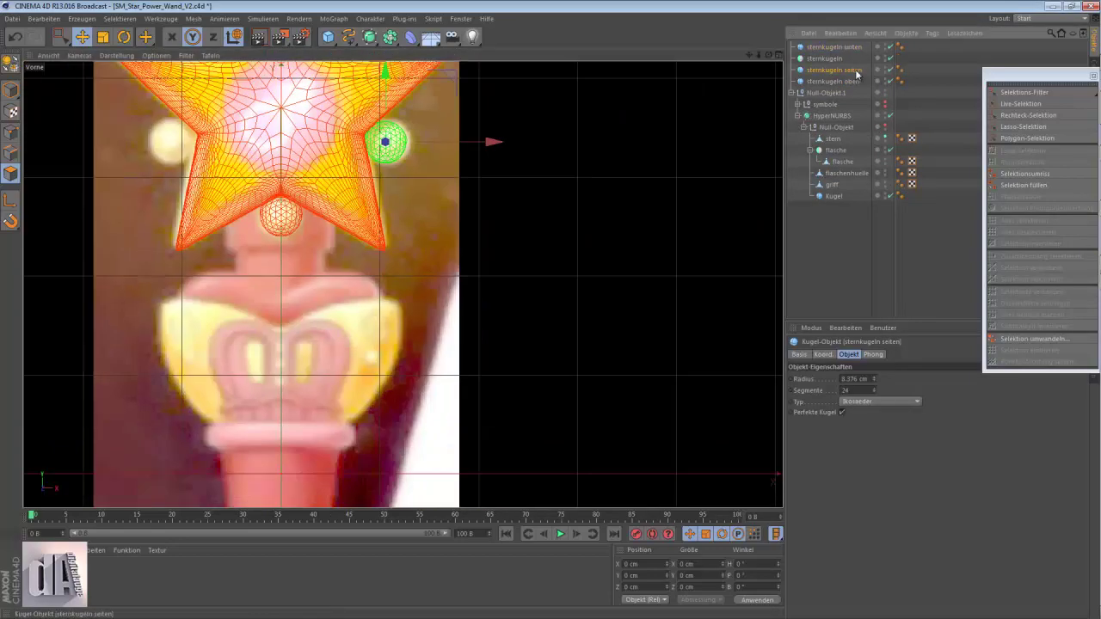
Step: Mirror the side sphere onto the left arm with a Symmetry object named 'sternkugeln seiten'
{"action": "left_click", "coordinate": [826, 58], "text": "ctrl"}
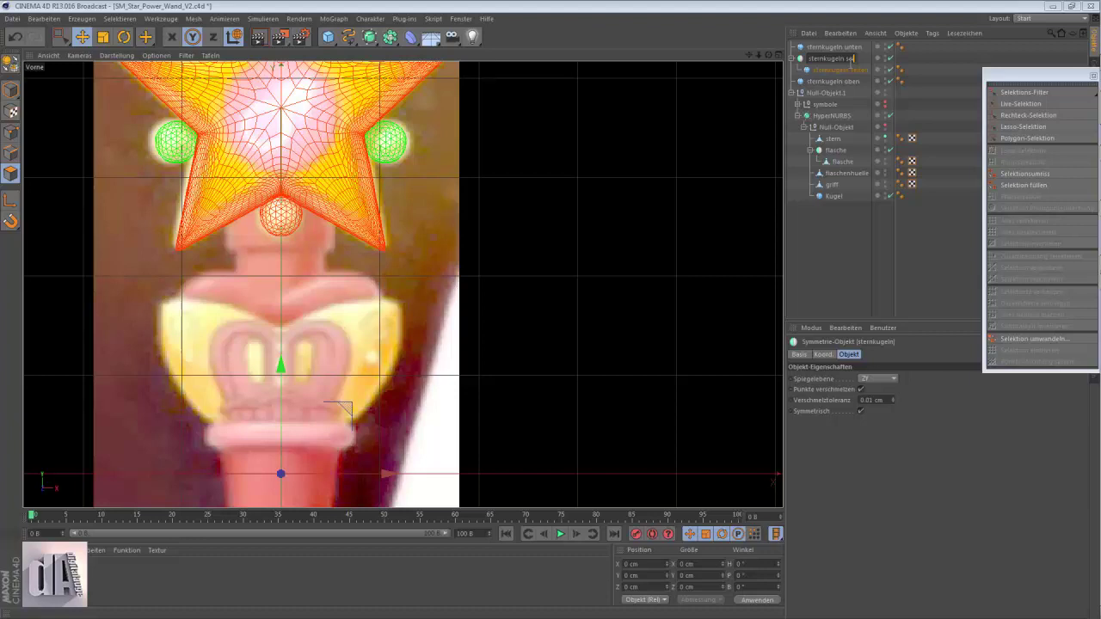
{"action": "left_click", "coordinate": [370, 36]}
{"action": "left_click", "coordinate": [437, 90]}
{"action": "double_click", "coordinate": [824, 48]}
{"action": "type", "text": "sternkugeln s"}
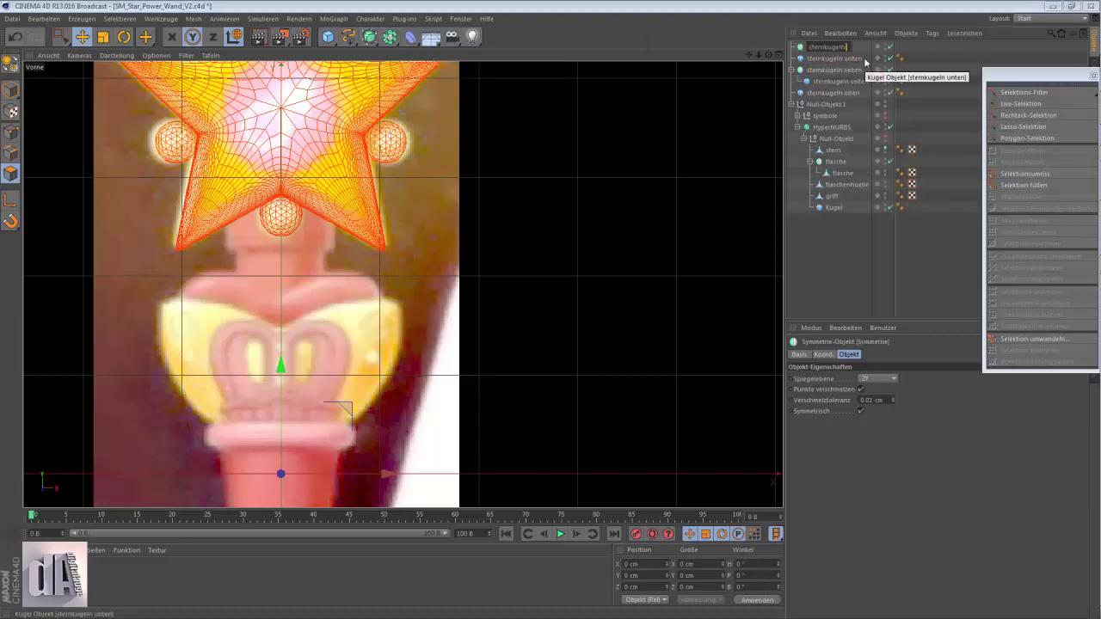
{"action": "type", "text": "eiten"}
{"action": "key", "text": "Return"}
Step: Add a Null object and select the star spheres for grouping
{"action": "left_click", "coordinate": [82, 18]}
{"action": "left_click", "coordinate": [146, 30]}
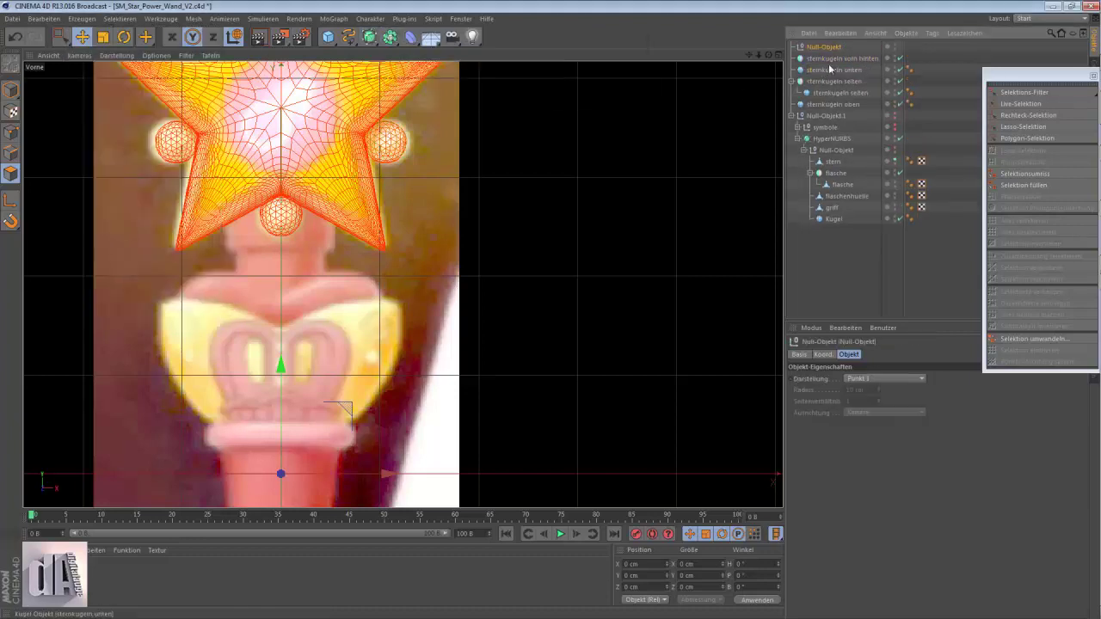
{"action": "left_click", "coordinate": [826, 93]}
{"action": "left_click", "coordinate": [826, 69], "text": "shift"}
Step: Group the star spheres under the Null and expand it in the side view
{"action": "left_click_drag", "start_coordinate": [819, 60], "coordinate": [822, 49]}
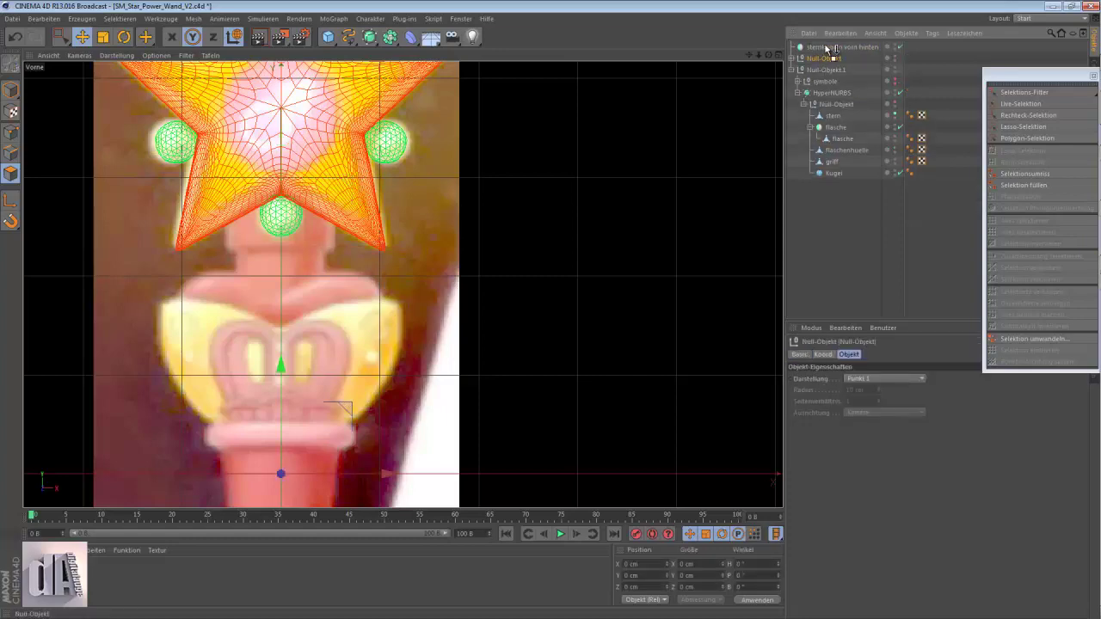
{"action": "key", "text": "F3"}
{"action": "scroll", "coordinate": [315, 192], "scroll_direction": "down", "scroll_amount": 5}
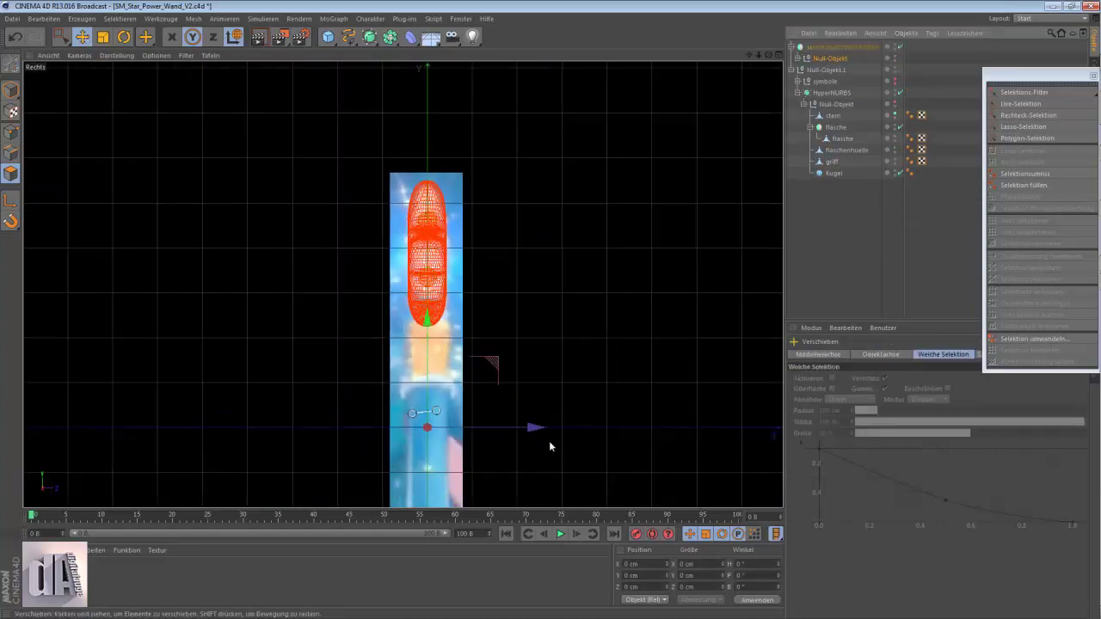
{"action": "left_click", "coordinate": [1081, 100]}
{"action": "left_click", "coordinate": [1081, 100]}
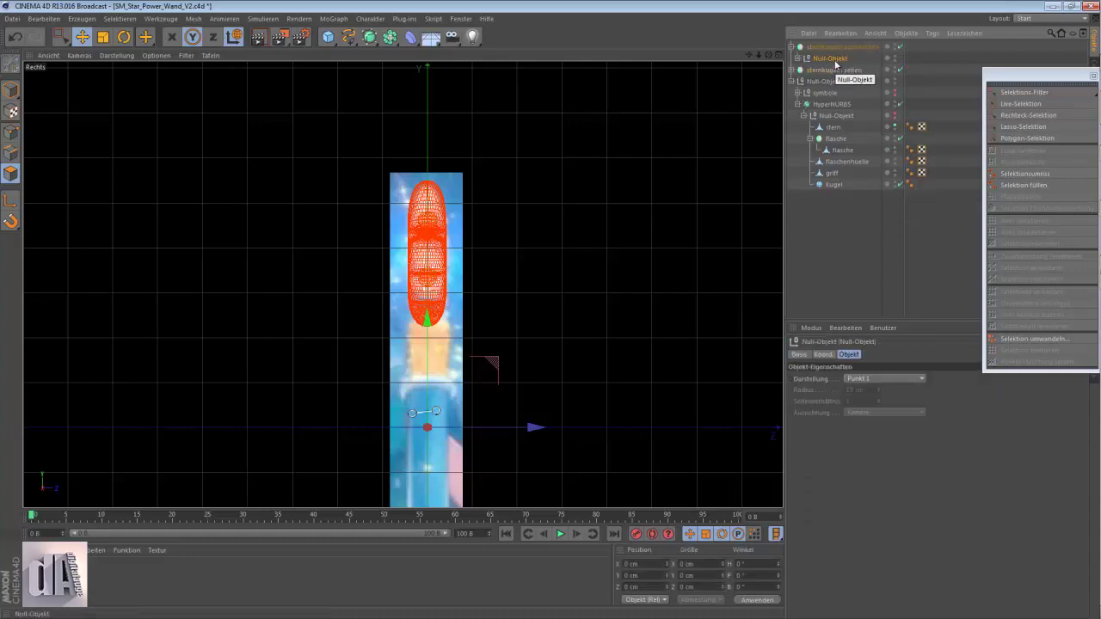
{"action": "left_click", "coordinate": [797, 58]}
{"action": "scroll", "coordinate": [495, 224], "scroll_direction": "up", "scroll_amount": 2}
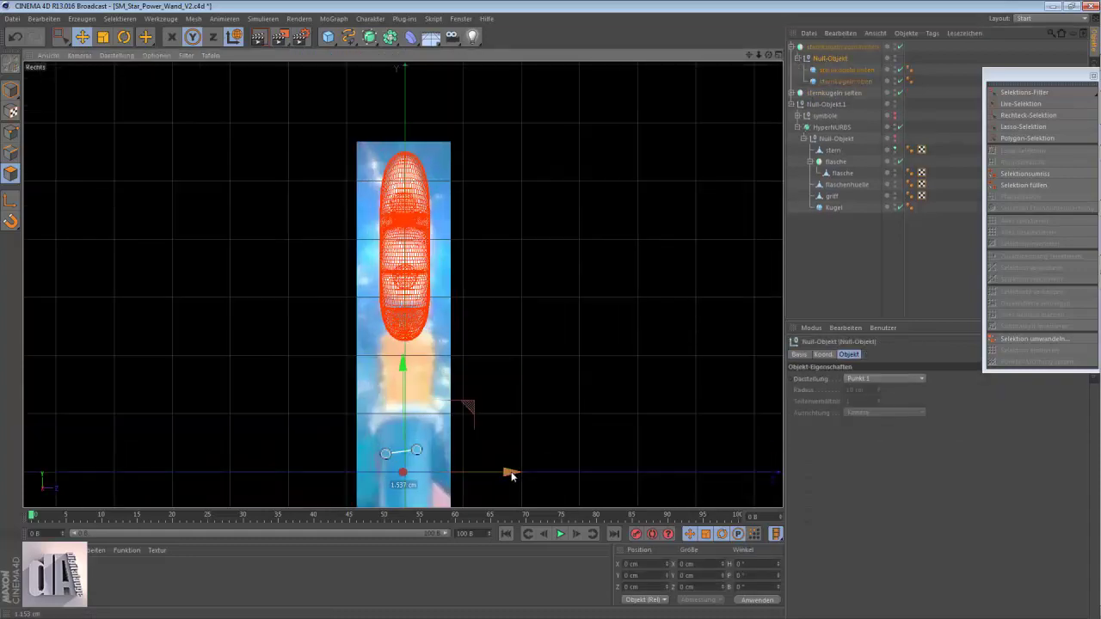
{"action": "left_click", "coordinate": [1081, 100]}
{"action": "left_click", "coordinate": [1080, 101]}
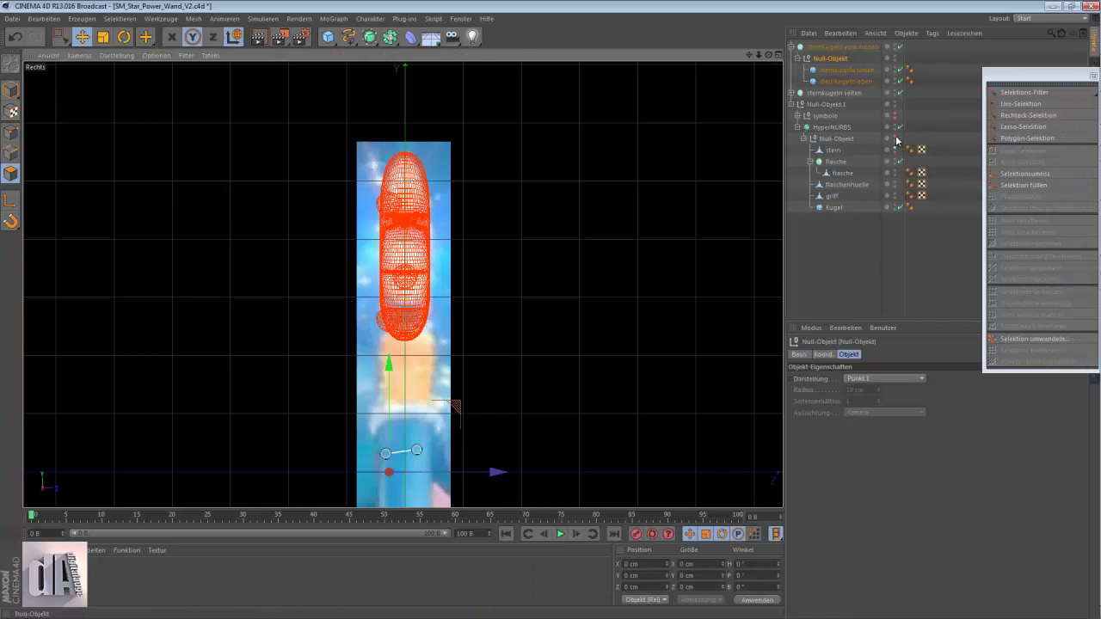
Step: Offset the front and back spheres along Z and check their placement in perspective
{"action": "left_click_drag", "start_coordinate": [492, 474], "coordinate": [485, 475]}
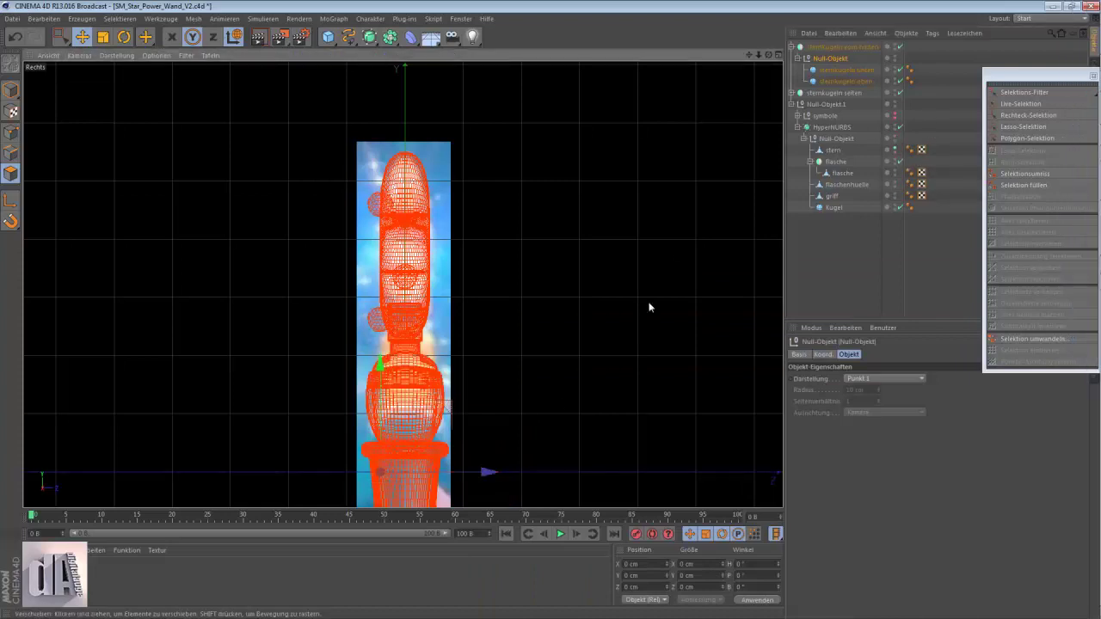
{"action": "scroll", "coordinate": [472, 322], "scroll_direction": "up", "scroll_amount": 2}
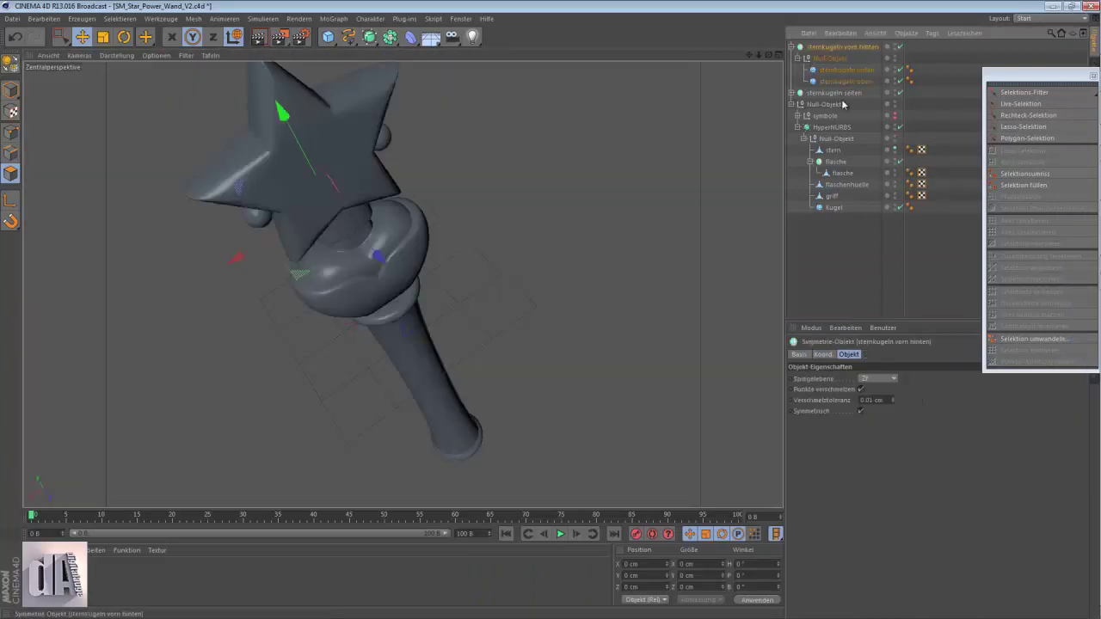
{"action": "left_click", "coordinate": [739, 278]}
{"action": "mouse_move", "coordinate": [740, 278]}
{"action": "left_mouse_down", "text": "alt"}
{"action": "mouse_move", "coordinate": [246, 207]}
{"action": "mouse_move", "coordinate": [402, 169]}
{"action": "mouse_move", "coordinate": [267, 127]}
{"action": "mouse_move", "coordinate": [81, 204]}
{"action": "mouse_move", "coordinate": [397, 127]}
{"action": "mouse_move", "coordinate": [348, 178]}
{"action": "mouse_move", "coordinate": [567, 66]}
{"action": "mouse_move", "coordinate": [545, 386]}
{"action": "left_mouse_up", "text": "alt"}
{"action": "left_click", "coordinate": [398, 127]}
{"action": "left_click", "coordinate": [485, 416]}
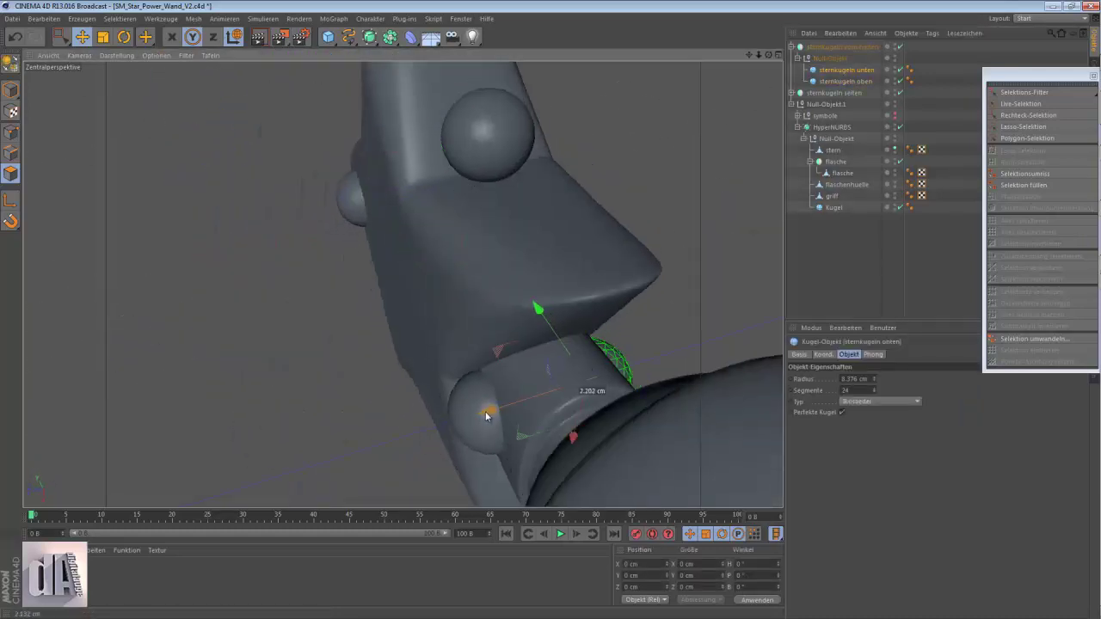
{"action": "left_click_drag", "start_coordinate": [486, 415], "coordinate": [563, 428], "text": "alt"}
{"action": "key", "text": "F3"}
{"action": "left_click", "coordinate": [1082, 108]}
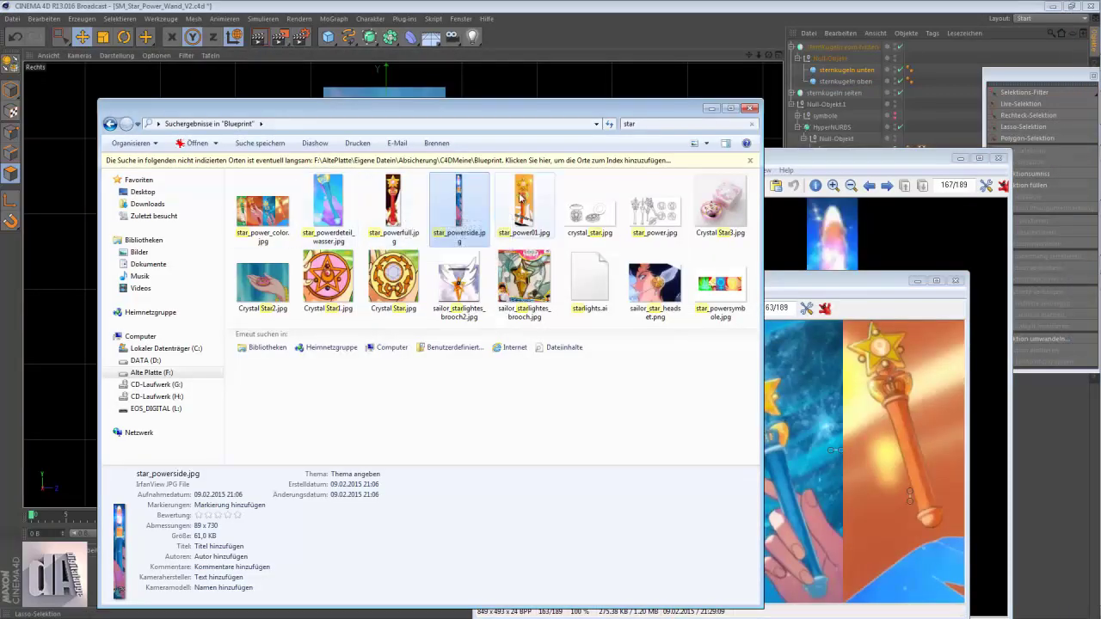
Step: Open star_power01.jpg from the Blueprint search results in IrfanView and orbit the wand view
{"action": "double_click", "coordinate": [520, 197]}
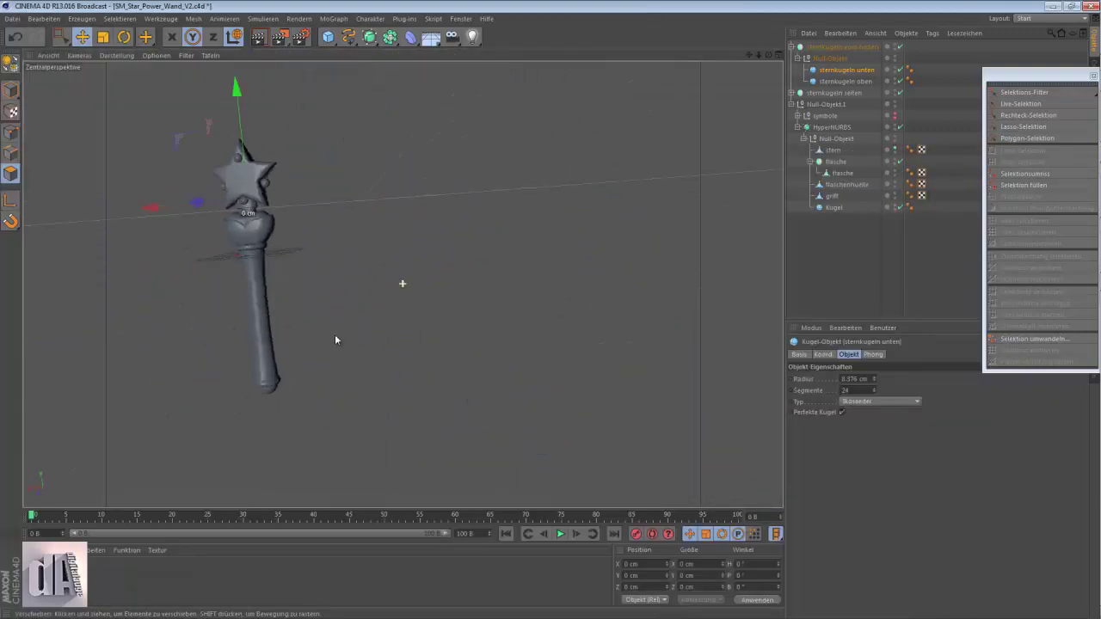
{"action": "left_click_drag", "start_coordinate": [335, 338], "coordinate": [675, 239], "text": "alt"}
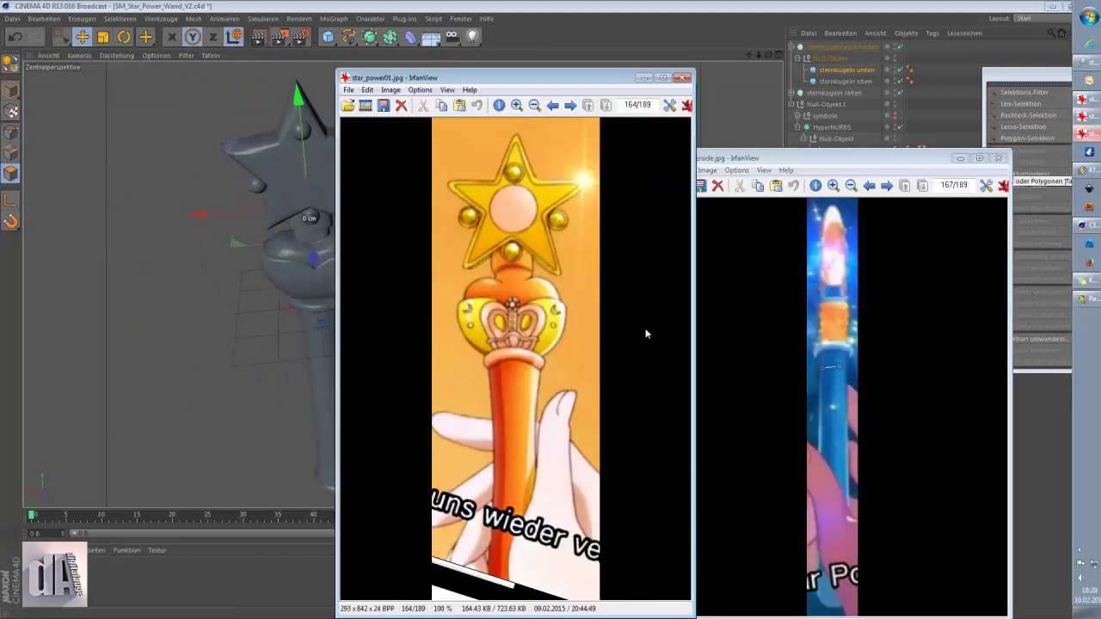
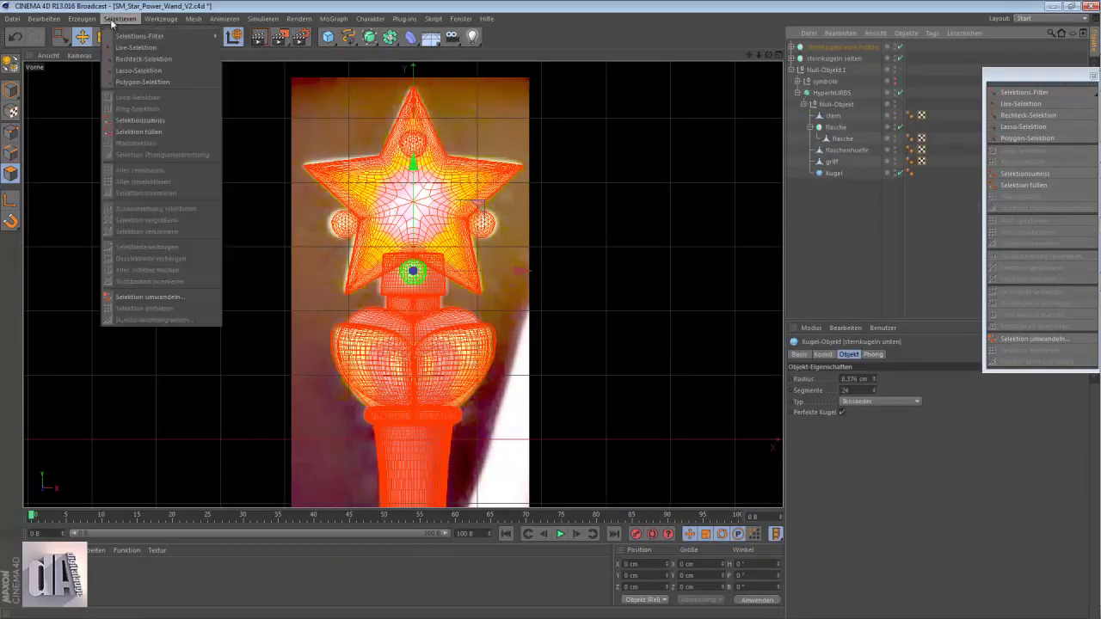
Step: Group the sternkugeln spheres under the kugeln null and add an Öltank primitive
{"action": "left_click", "coordinate": [823, 59]}
{"action": "left_click_drag", "start_coordinate": [823, 69], "coordinate": [804, 48]}
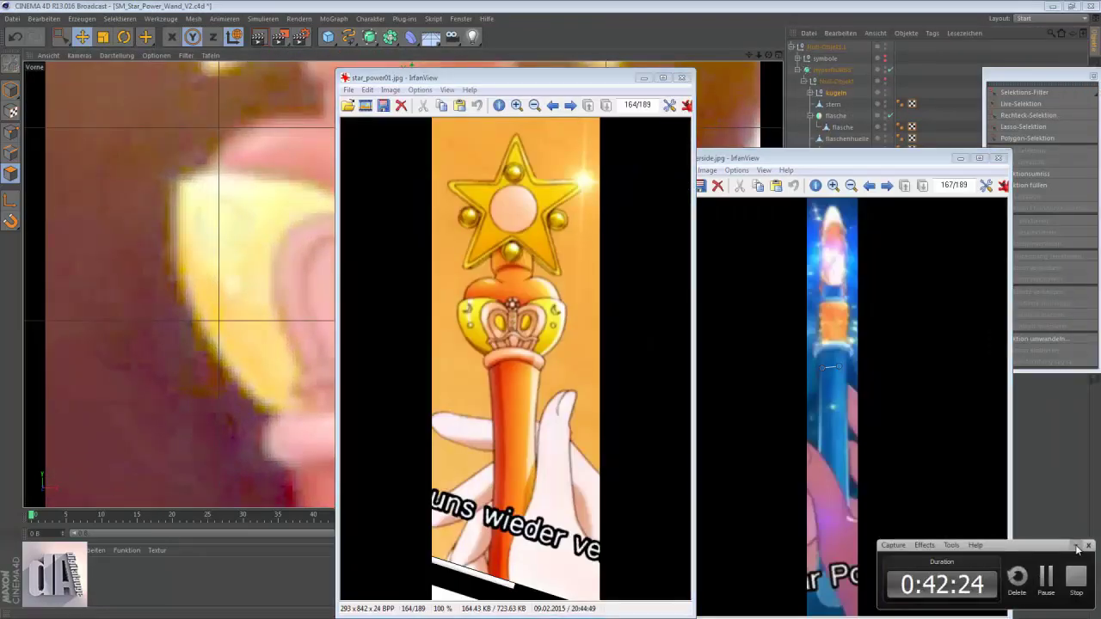
{"action": "left_click", "coordinate": [1076, 547]}
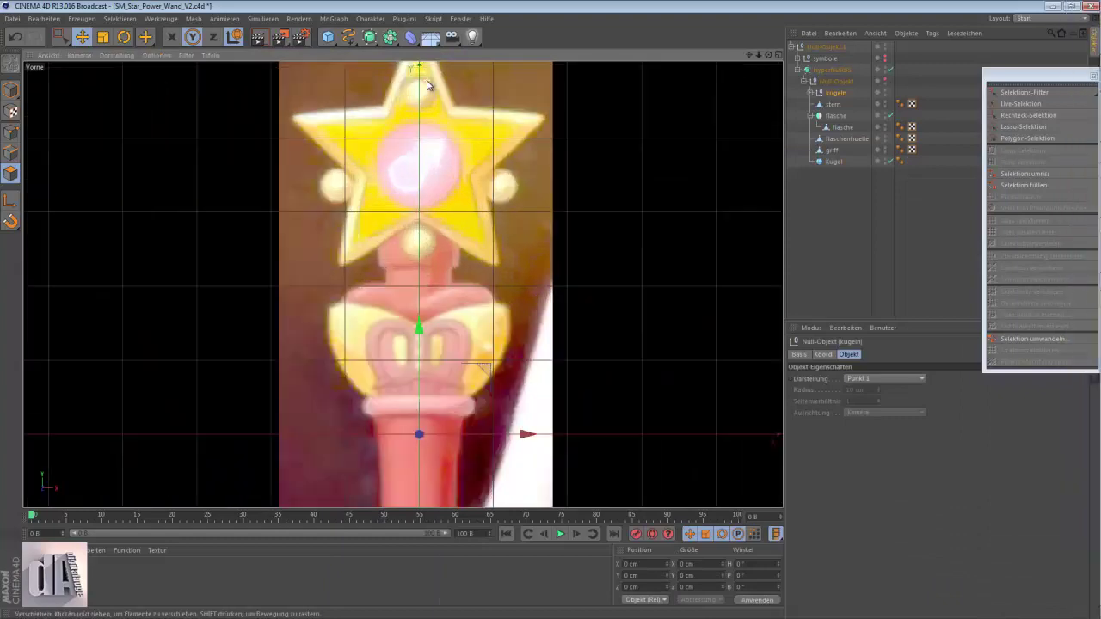
{"action": "left_click", "coordinate": [328, 36]}
{"action": "left_click", "coordinate": [637, 43]}
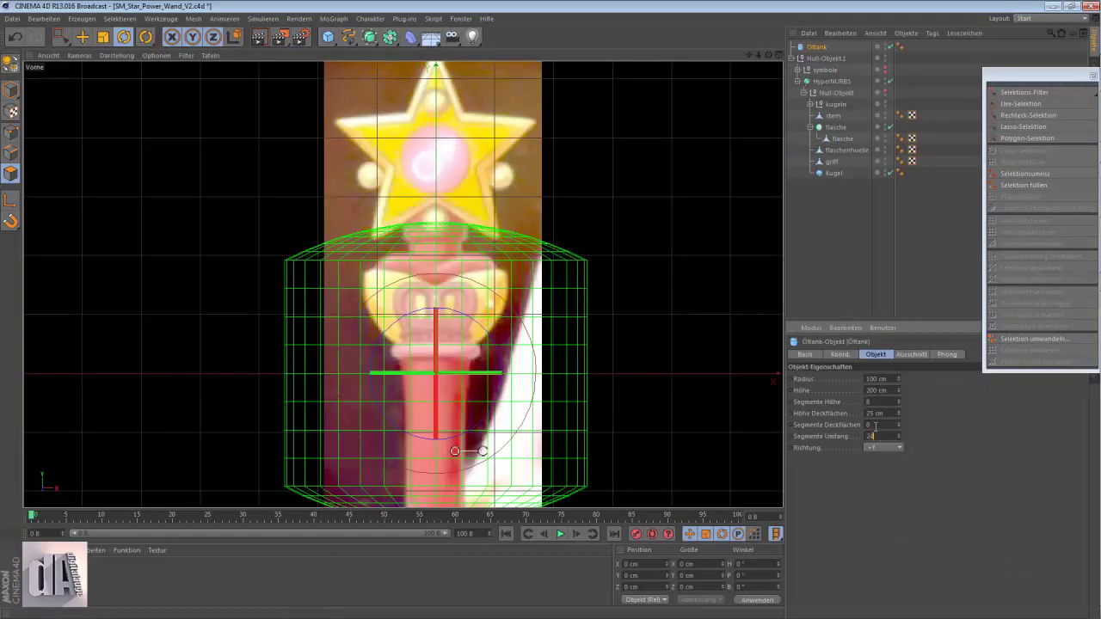
Step: Scale the Öltank down to fit the centre of the star
{"action": "key", "text": "t"}
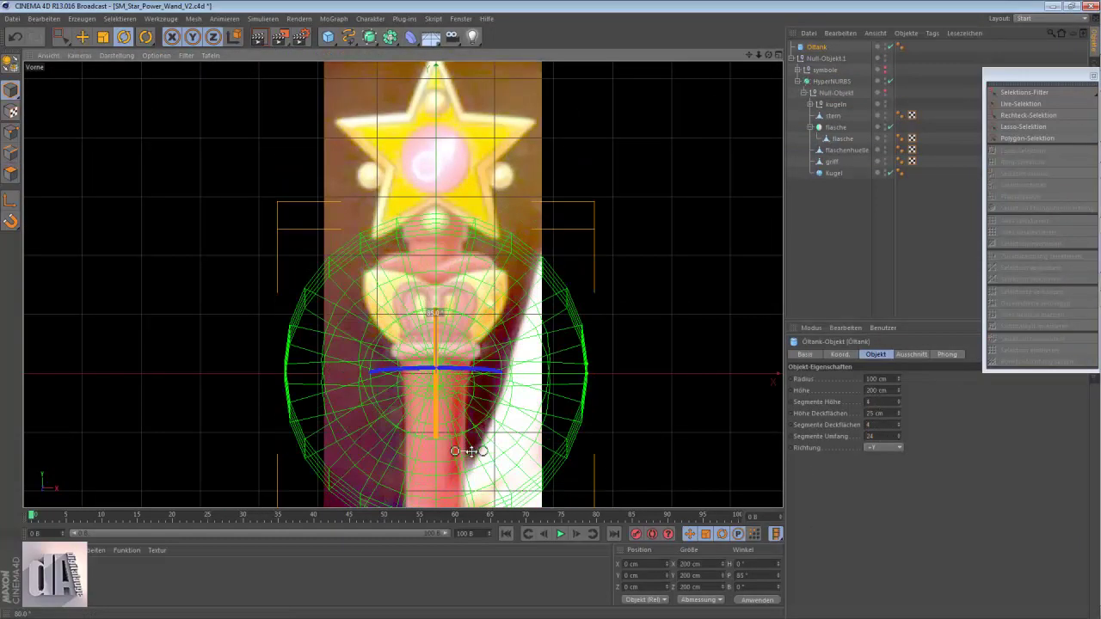
{"action": "left_click_drag", "start_coordinate": [602, 287], "coordinate": [572, 286]}
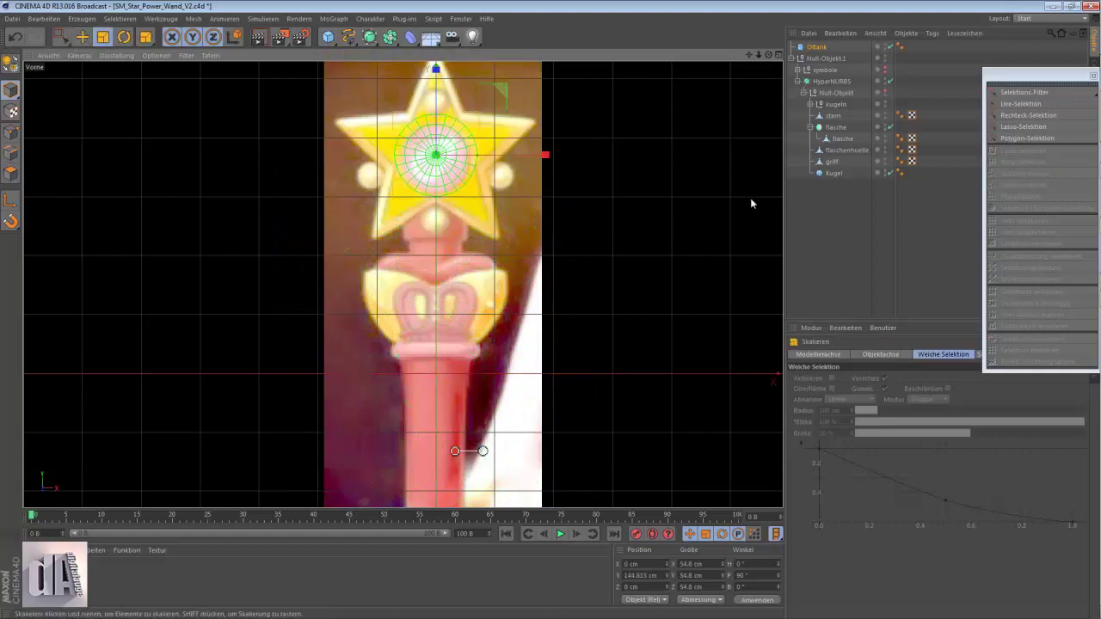
{"action": "scroll", "coordinate": [426, 200], "scroll_direction": "up", "scroll_amount": 5}
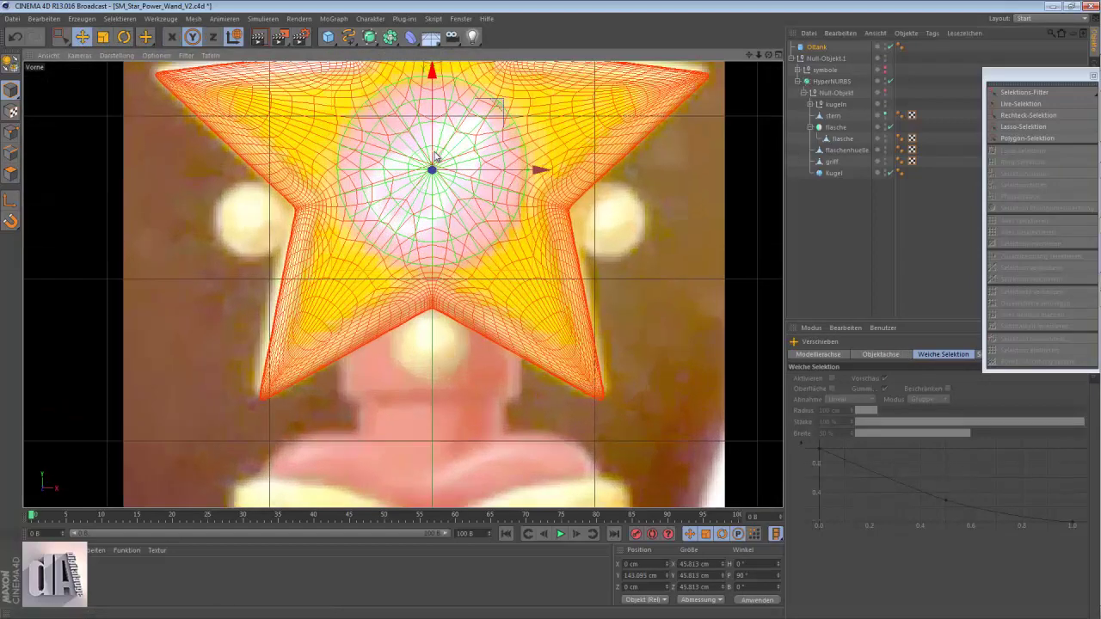
{"action": "scroll", "coordinate": [427, 200], "scroll_direction": "up", "scroll_amount": 2}
{"action": "scroll", "coordinate": [426, 200], "scroll_direction": "down", "scroll_amount": 2}
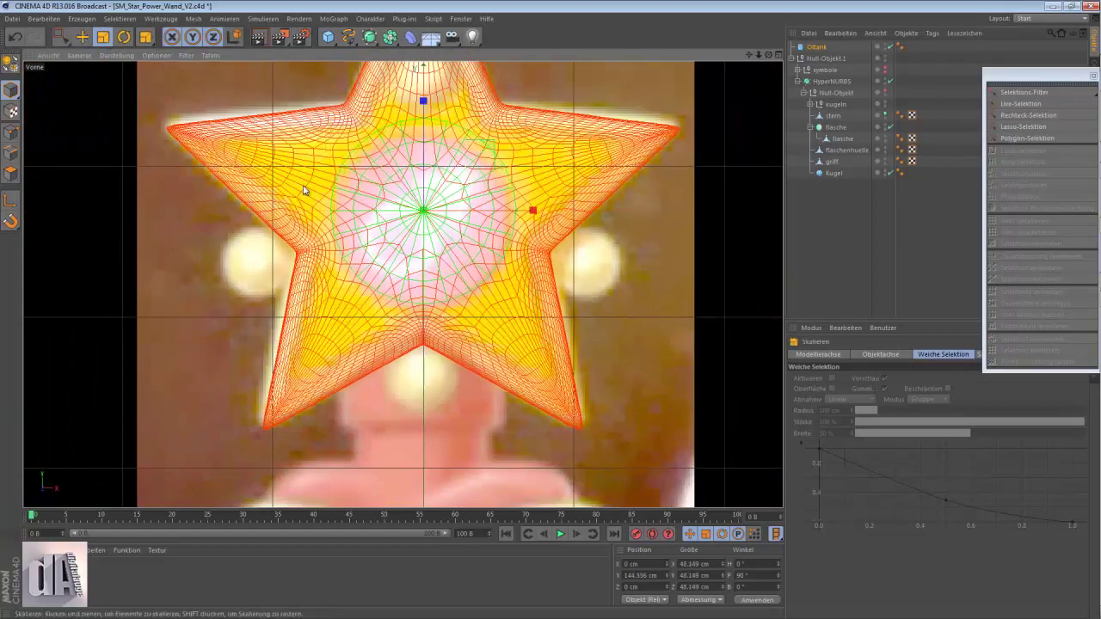
{"action": "key", "text": "F3"}
{"action": "scroll", "coordinate": [400, 248], "scroll_direction": "up", "scroll_amount": 3}
Step: Set the Öltank's height segments to 4, reduce cap segments and parent it under kugeln
{"action": "left_click", "coordinate": [814, 49]}
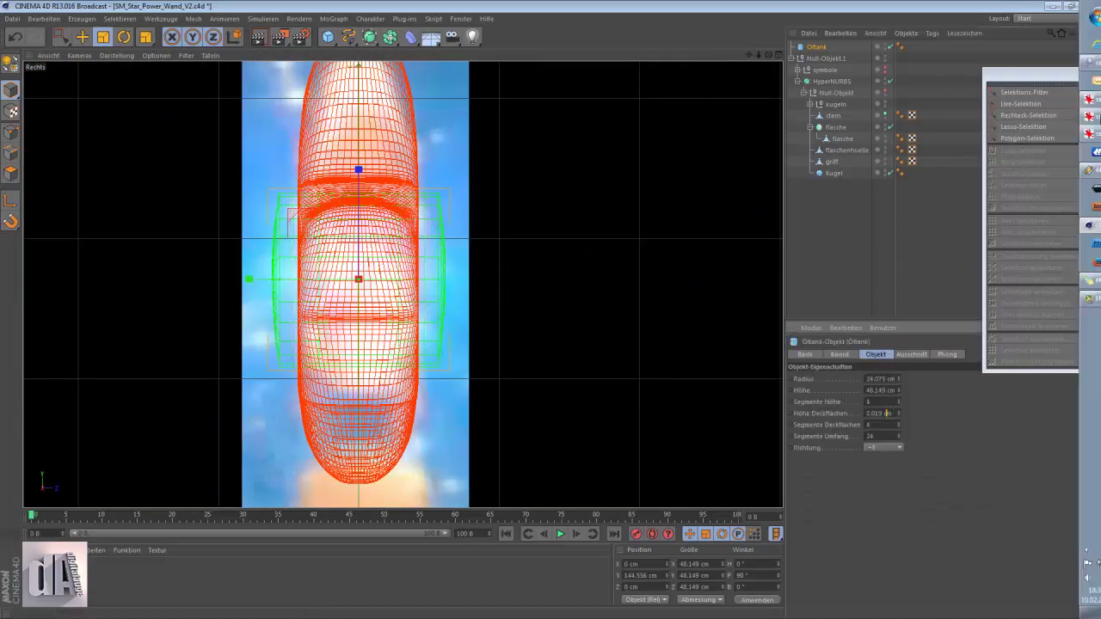
{"action": "double_click", "coordinate": [877, 401]}
{"action": "type", "text": "4"}
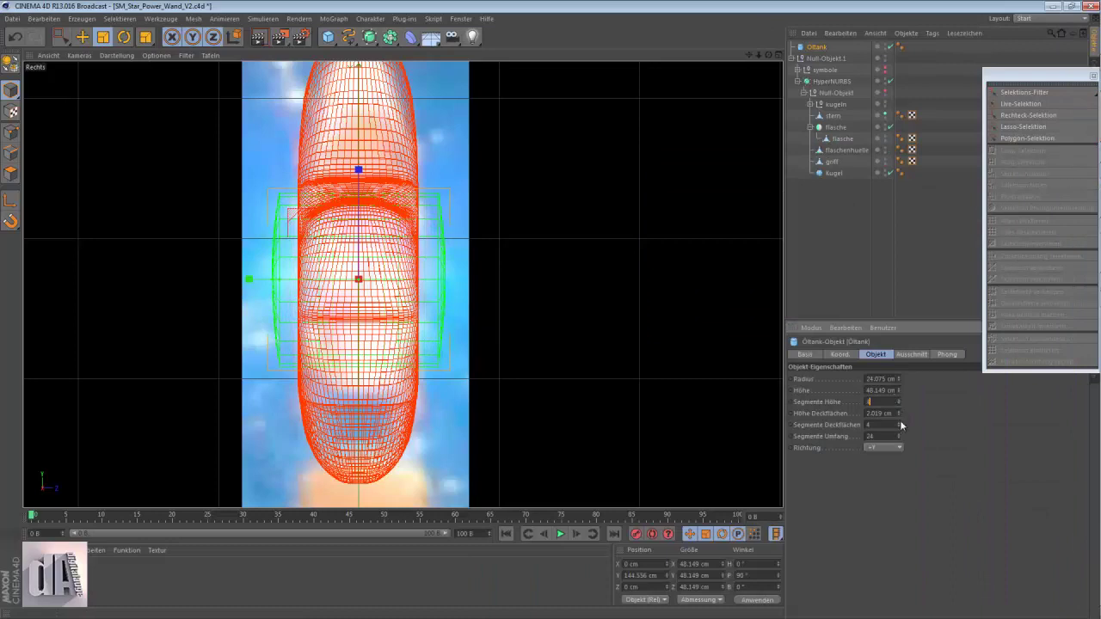
{"action": "left_click_drag", "start_coordinate": [901, 425], "coordinate": [889, 394]}
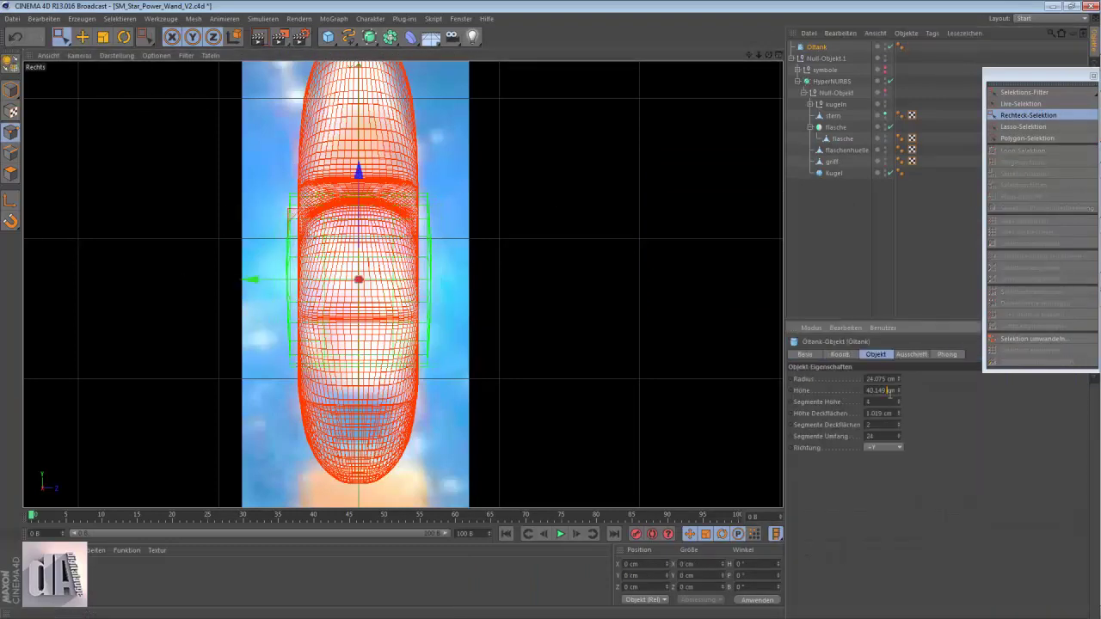
{"action": "left_click_drag", "start_coordinate": [843, 112], "coordinate": [839, 106]}
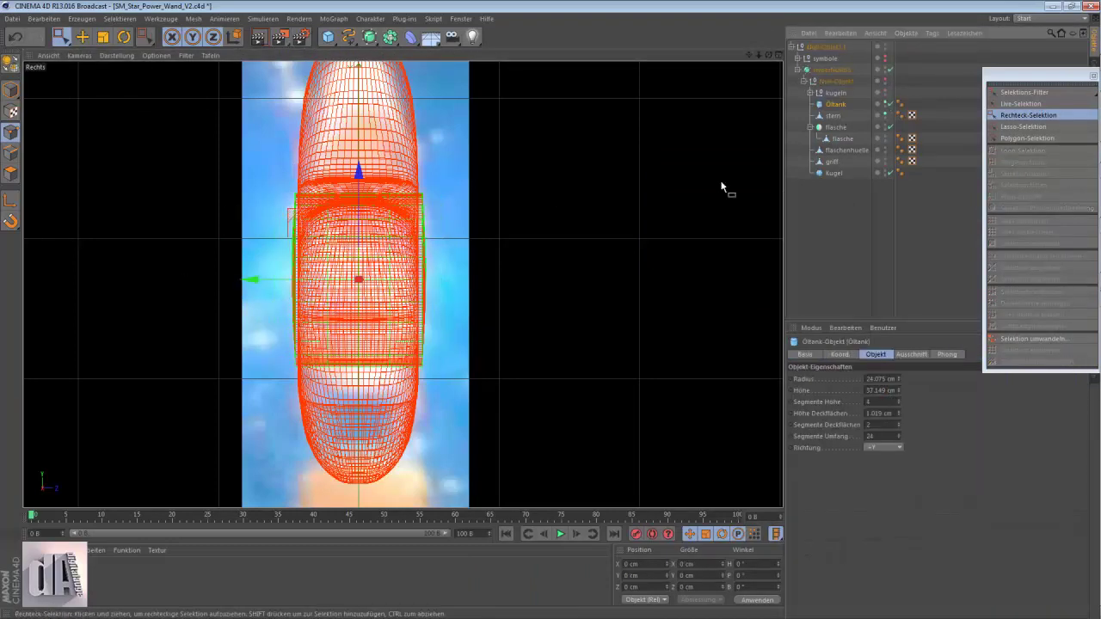
Step: Cut extra loops into the disc with the Messer knife in side view
{"action": "mouse_move", "coordinate": [358, 200]}
{"action": "left_mouse_down", "text": "alt"}
{"action": "mouse_move", "coordinate": [77, 215]}
{"action": "mouse_move", "coordinate": [506, 238]}
{"action": "mouse_move", "coordinate": [54, 225]}
{"action": "mouse_move", "coordinate": [499, 210]}
{"action": "left_mouse_up", "text": "alt"}
{"action": "left_click", "coordinate": [835, 103]}
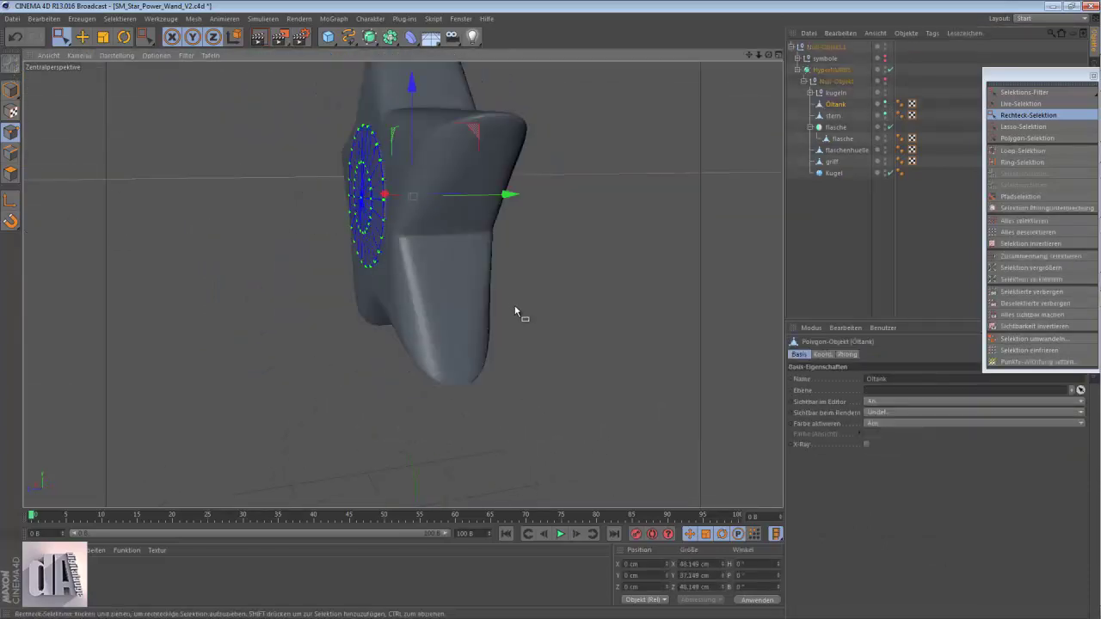
{"action": "left_click", "coordinate": [531, 391]}
{"action": "left_click_drag", "start_coordinate": [531, 391], "coordinate": [411, 226], "text": "alt"}
{"action": "key", "text": "F3"}
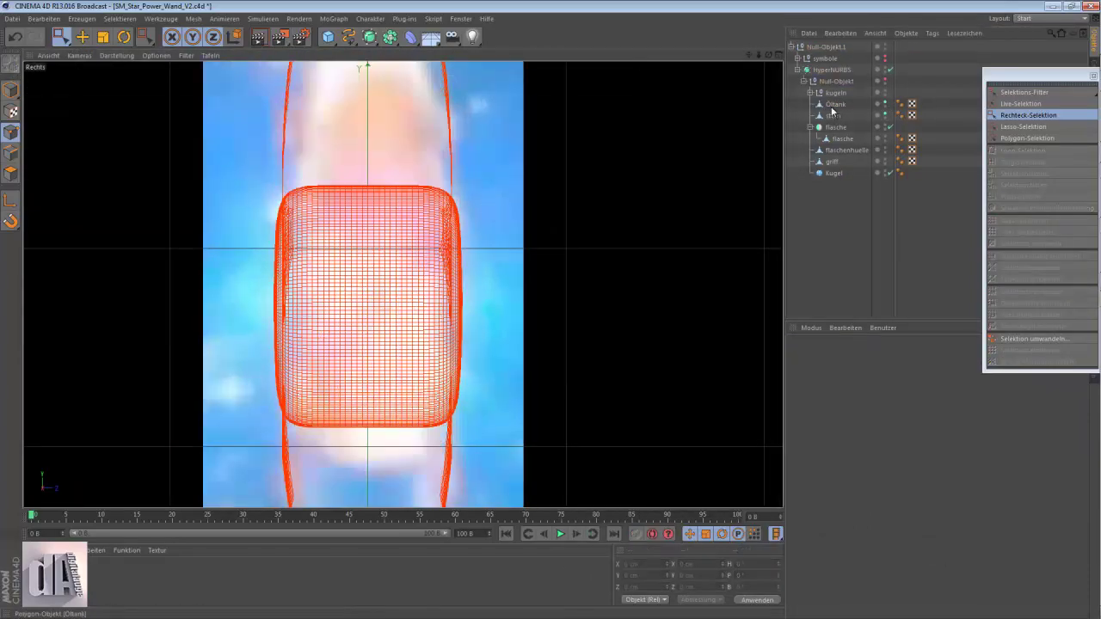
{"action": "left_click", "coordinate": [369, 246]}
{"action": "scroll", "coordinate": [212, 171], "scroll_direction": "up", "scroll_amount": 3}
{"action": "key", "text": "k"}
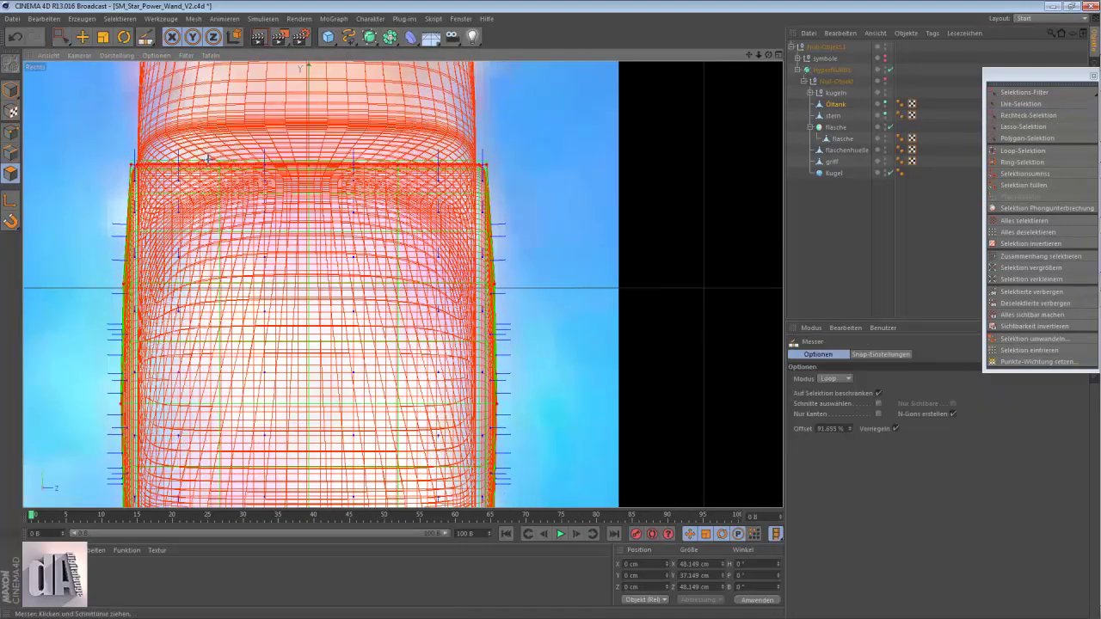
Step: Inspect the disc from perspective, top and front views
{"action": "key", "text": "F1"}
{"action": "mouse_move", "coordinate": [438, 212]}
{"action": "left_mouse_down", "text": "alt"}
{"action": "mouse_move", "coordinate": [403, 283]}
{"action": "mouse_move", "coordinate": [551, 258]}
{"action": "left_mouse_up", "text": "alt"}
{"action": "scroll", "coordinate": [388, 201], "scroll_direction": "down", "scroll_amount": 3}
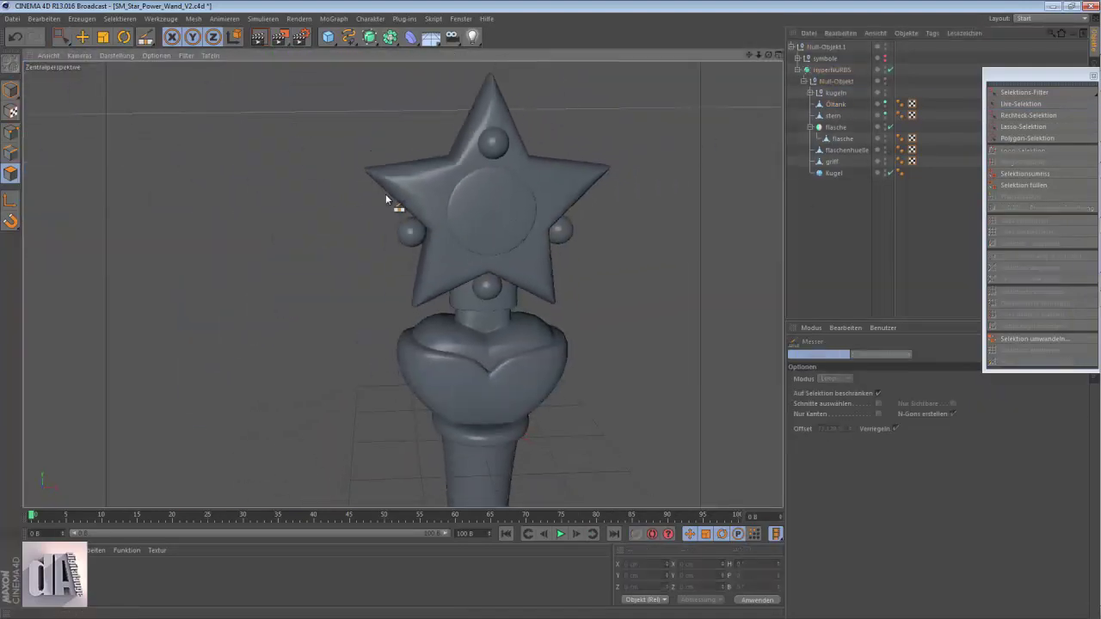
{"action": "scroll", "coordinate": [334, 253], "scroll_direction": "down", "scroll_amount": 2}
{"action": "mouse_move", "coordinate": [334, 253]}
{"action": "left_mouse_down", "text": "alt"}
{"action": "mouse_move", "coordinate": [285, 366]}
{"action": "mouse_move", "coordinate": [544, 315]}
{"action": "left_mouse_up", "text": "alt"}
{"action": "key", "text": "F2"}
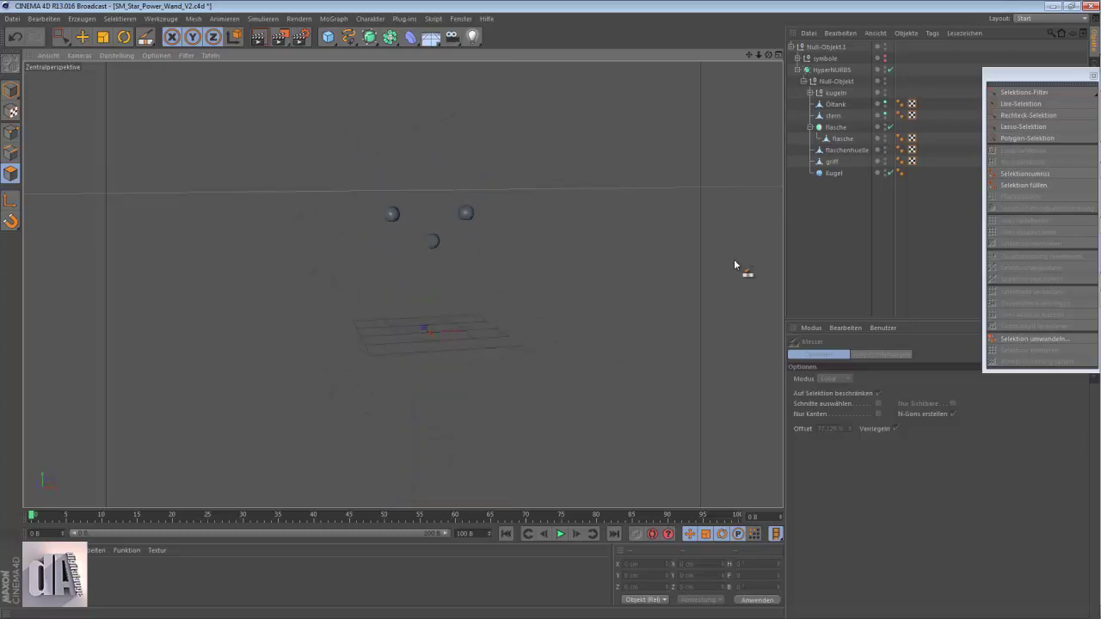
{"action": "key", "text": "F4"}
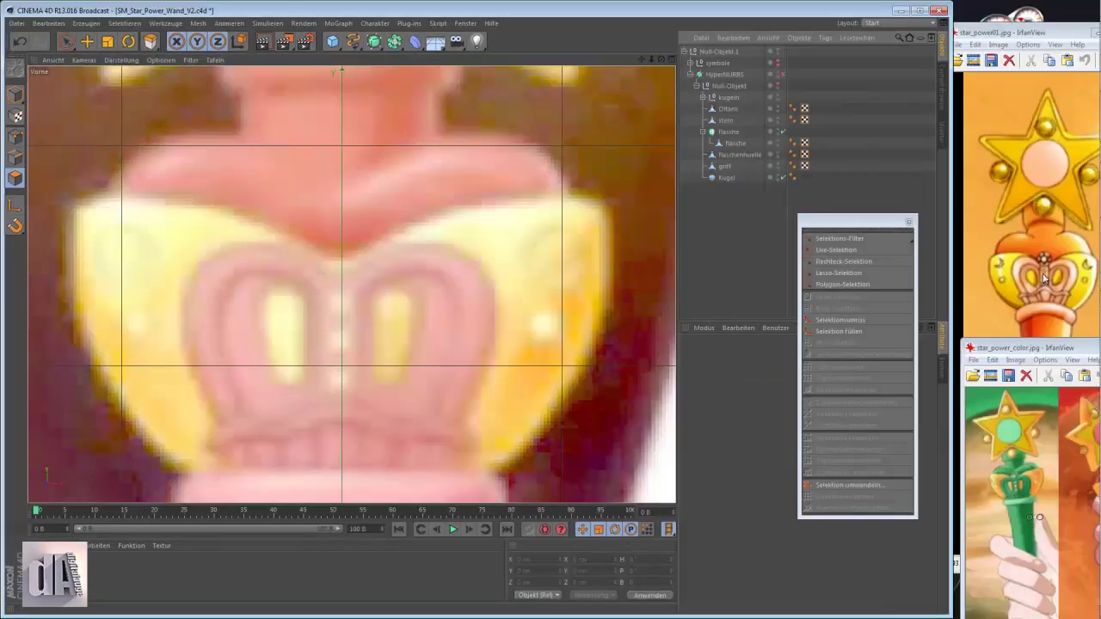
Step: Add a Würfel under flasche and make it editable
{"action": "left_click", "coordinate": [330, 43]}
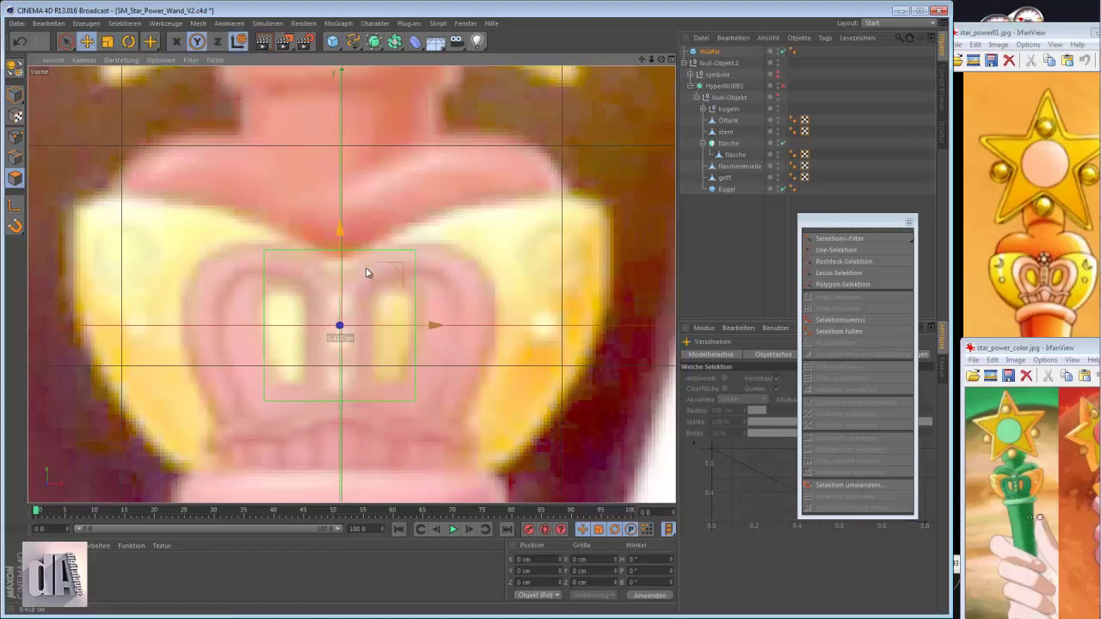
{"action": "left_click_drag", "start_coordinate": [710, 51], "coordinate": [733, 148]}
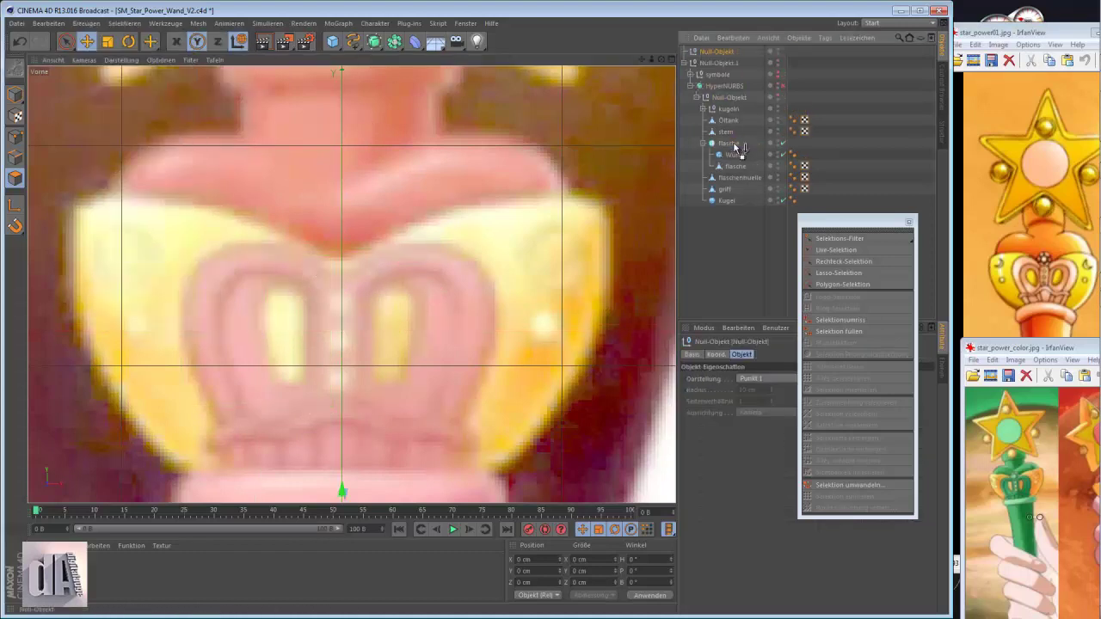
{"action": "left_click", "coordinate": [735, 154]}
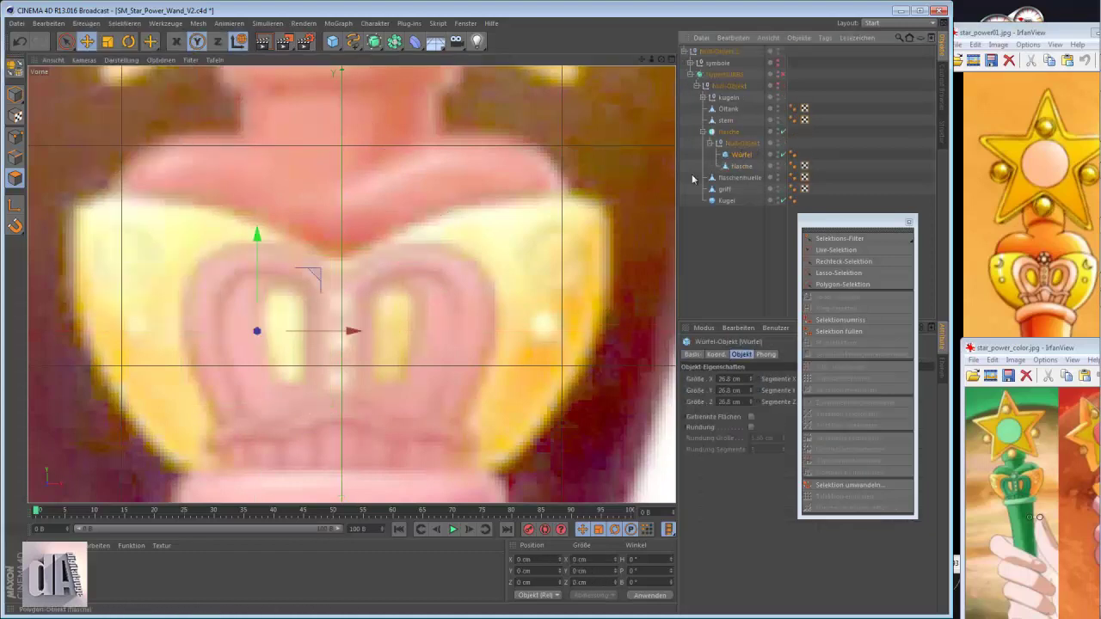
{"action": "left_click", "coordinate": [17, 69]}
Step: Inset the cube's front face with Innen extrudieren and extrude it inward
{"action": "left_click", "coordinate": [835, 250]}
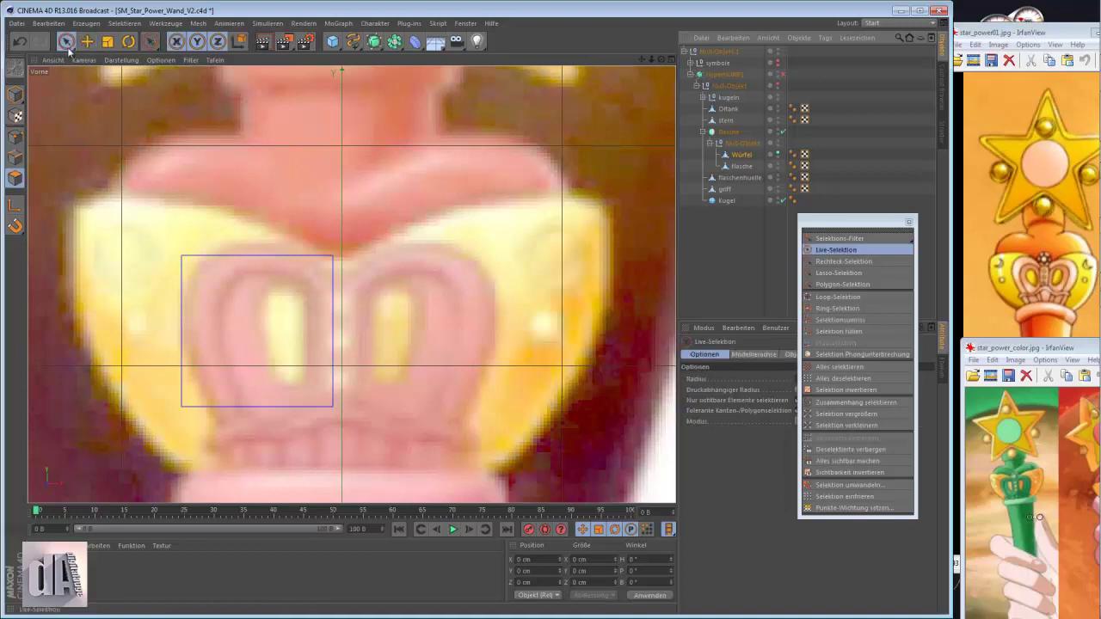
{"action": "left_click", "coordinate": [270, 348]}
{"action": "right_click", "coordinate": [563, 327]}
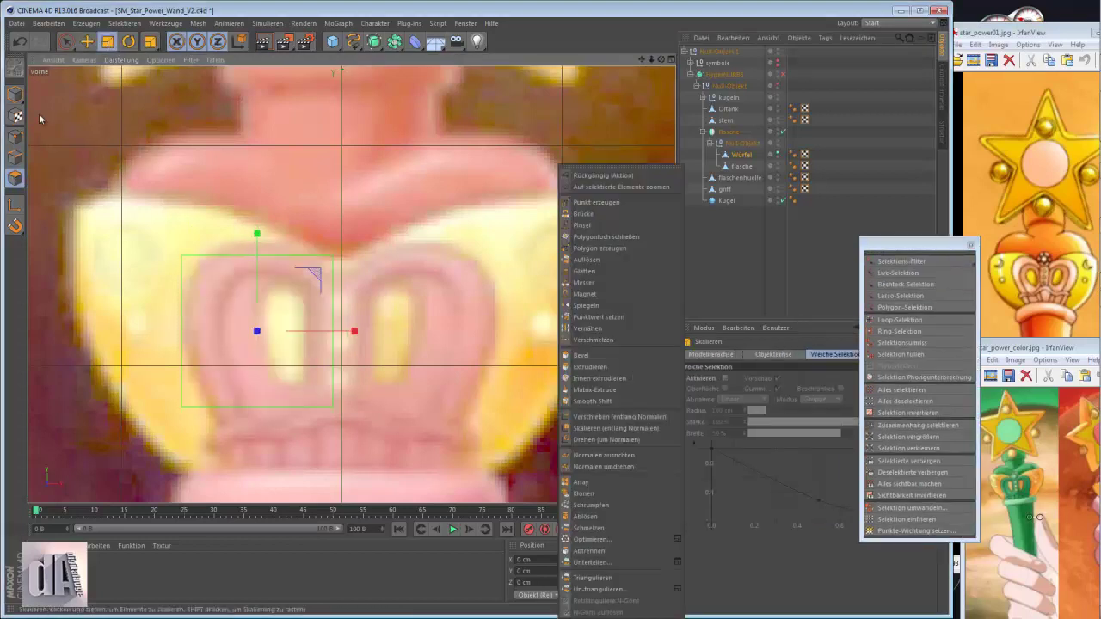
{"action": "left_click", "coordinate": [555, 319]}
{"action": "key", "text": "F1"}
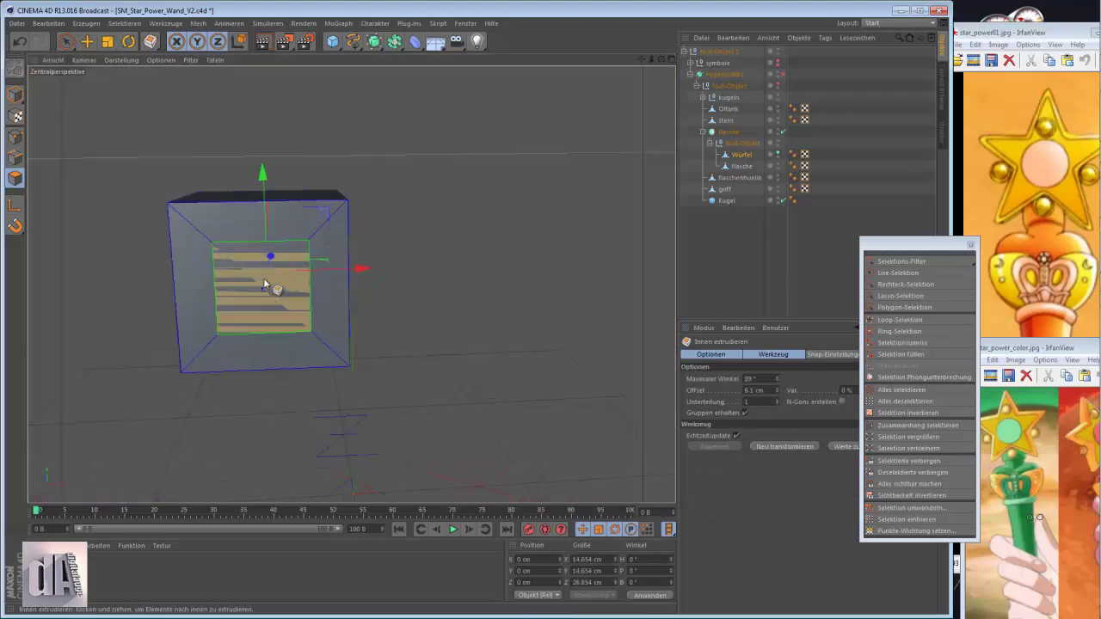
{"action": "left_click_drag", "start_coordinate": [263, 277], "coordinate": [147, 345], "text": "alt"}
{"action": "right_click", "coordinate": [549, 373]}
{"action": "left_click", "coordinate": [548, 372]}
{"action": "left_click_drag", "start_coordinate": [549, 372], "coordinate": [549, 314]}
Step: Switch the view to lines display and scale up the recessed inner face
{"action": "key", "text": "F3"}
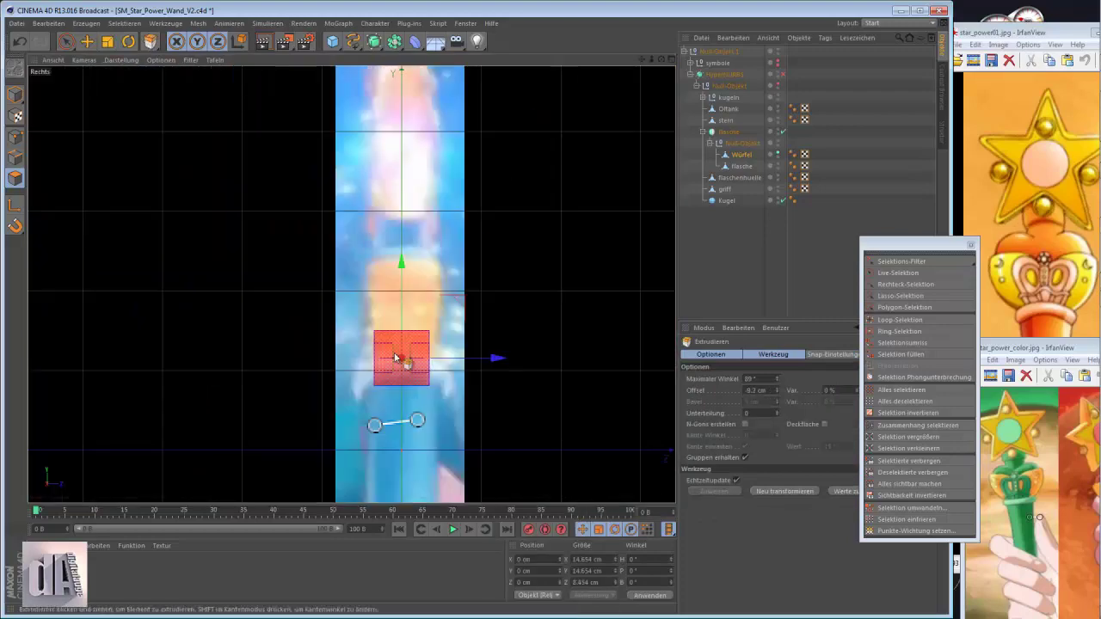
{"action": "scroll", "coordinate": [353, 284], "scroll_direction": "up", "scroll_amount": 5}
{"action": "key", "text": "t"}
{"action": "key", "text": "F1"}
{"action": "left_click", "coordinate": [121, 60]}
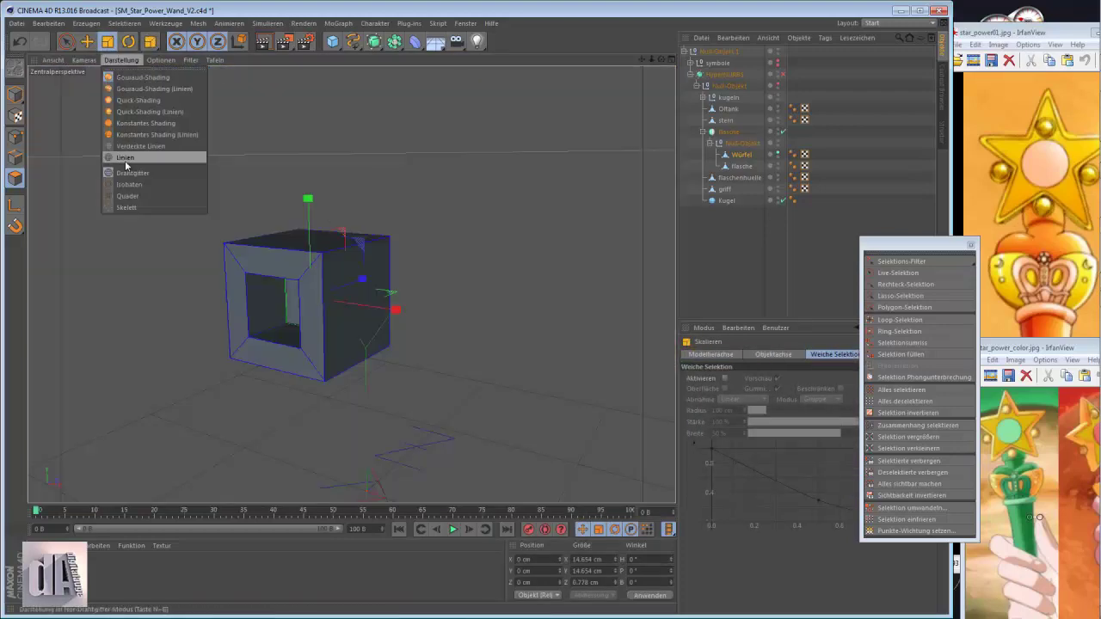
{"action": "left_click", "coordinate": [123, 163]}
{"action": "scroll", "coordinate": [340, 267], "scroll_direction": "up", "scroll_amount": 3}
{"action": "mouse_move", "coordinate": [340, 266]}
{"action": "left_mouse_down", "text": "alt"}
{"action": "mouse_move", "coordinate": [283, 248]}
{"action": "mouse_move", "coordinate": [451, 153]}
{"action": "mouse_move", "coordinate": [438, 344]}
{"action": "mouse_move", "coordinate": [430, 221]}
{"action": "mouse_move", "coordinate": [376, 160]}
{"action": "mouse_move", "coordinate": [258, 112]}
{"action": "left_mouse_up", "text": "alt"}
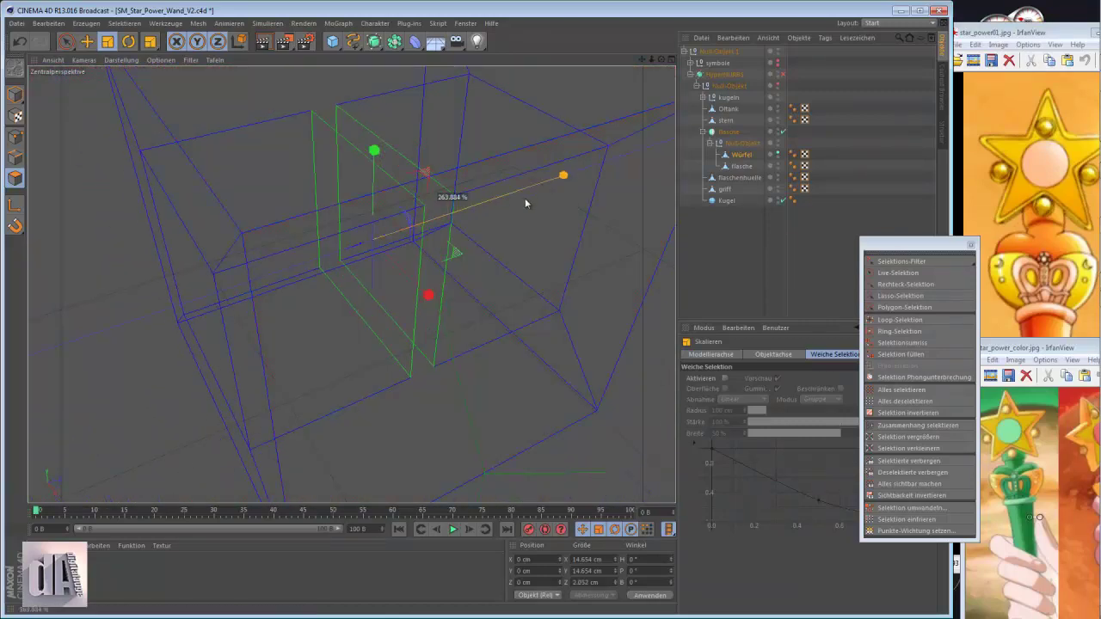
{"action": "left_click_drag", "start_coordinate": [507, 221], "coordinate": [455, 236], "text": "alt"}
Step: Merge the hollow box's point pairs and check the result from the front
{"action": "key", "text": "space"}
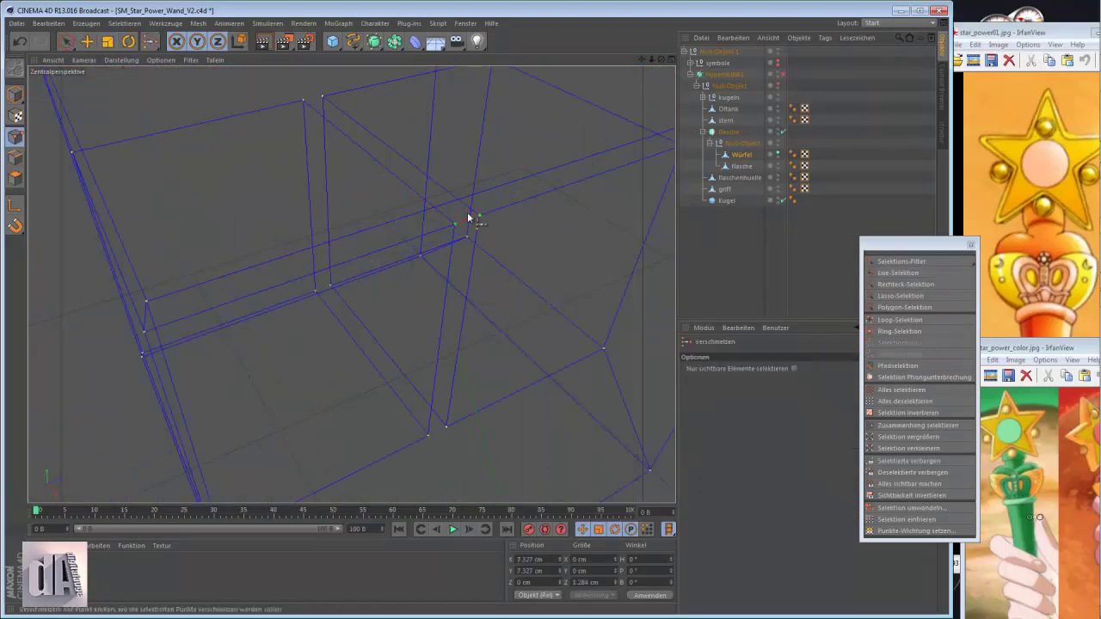
{"action": "right_click", "coordinate": [330, 136]}
{"action": "left_click", "coordinate": [370, 336]}
{"action": "right_click", "coordinate": [262, 191]}
{"action": "left_click", "coordinate": [327, 395]}
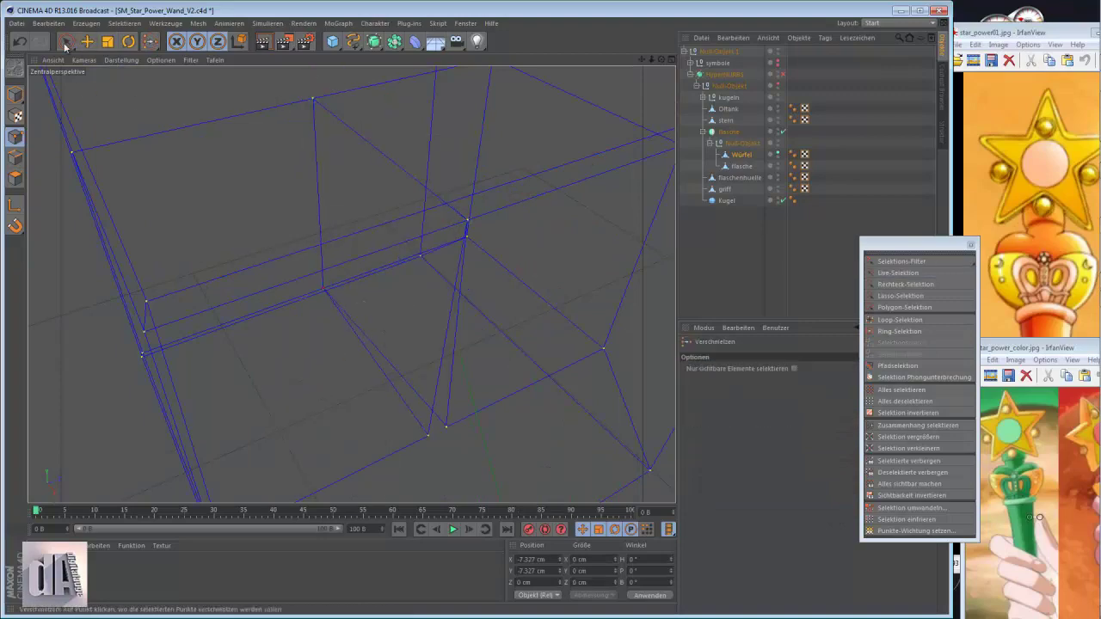
{"action": "right_click", "coordinate": [183, 134]}
{"action": "key", "text": "Escape"}
{"action": "left_click_drag", "start_coordinate": [244, 257], "coordinate": [375, 360], "text": "alt"}
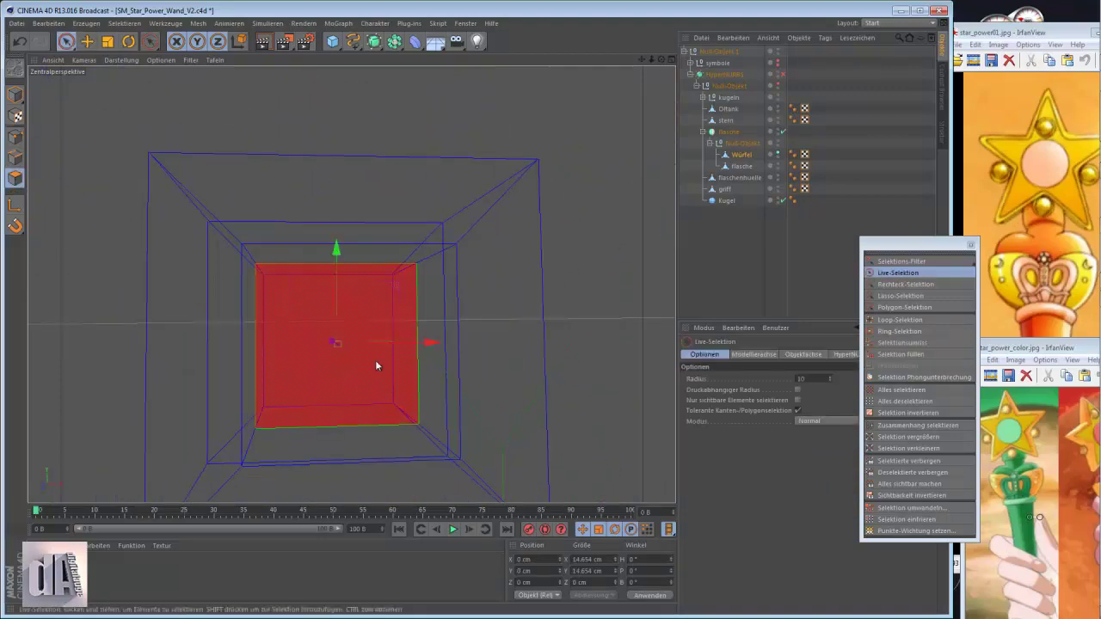
{"action": "mouse_move", "coordinate": [253, 351]}
{"action": "left_mouse_down", "text": "alt"}
{"action": "mouse_move", "coordinate": [319, 362]}
{"action": "mouse_move", "coordinate": [302, 352]}
{"action": "left_mouse_up", "text": "alt"}
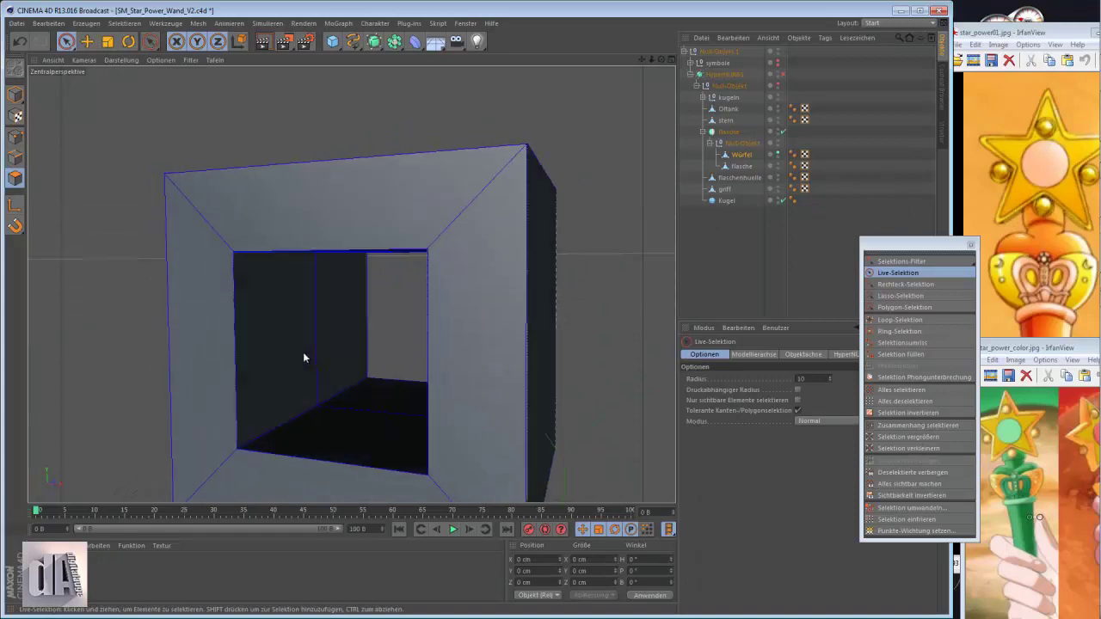
{"action": "key", "text": "F4"}
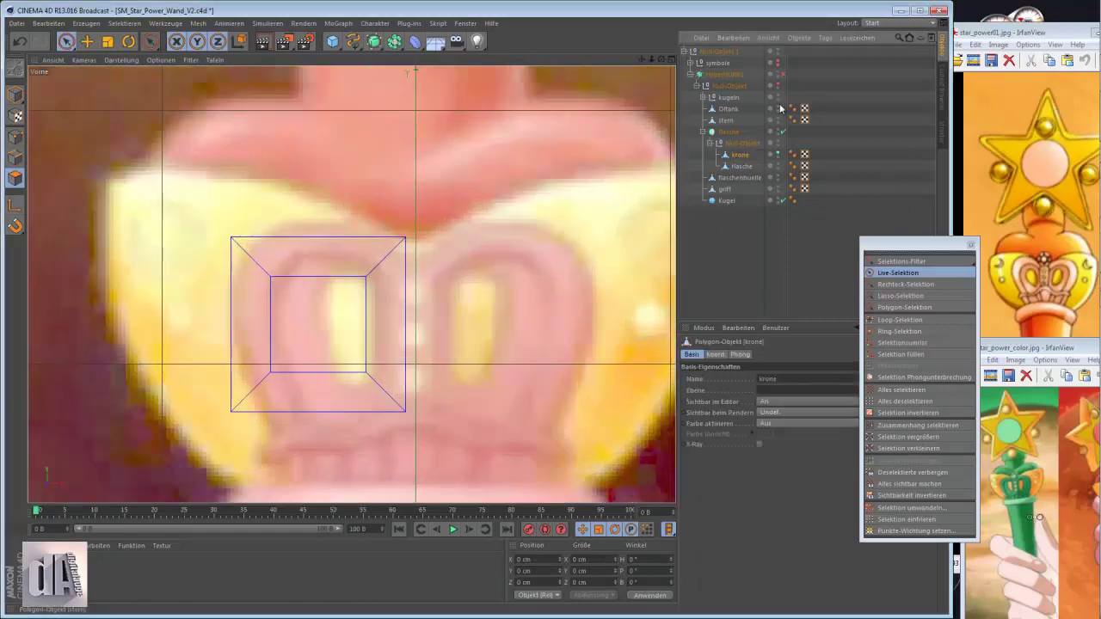
Step: Pull the krone ring's points to reshape its corners
{"action": "key", "text": "0"}
{"action": "left_click_drag", "start_coordinate": [275, 191], "coordinate": [341, 186]}
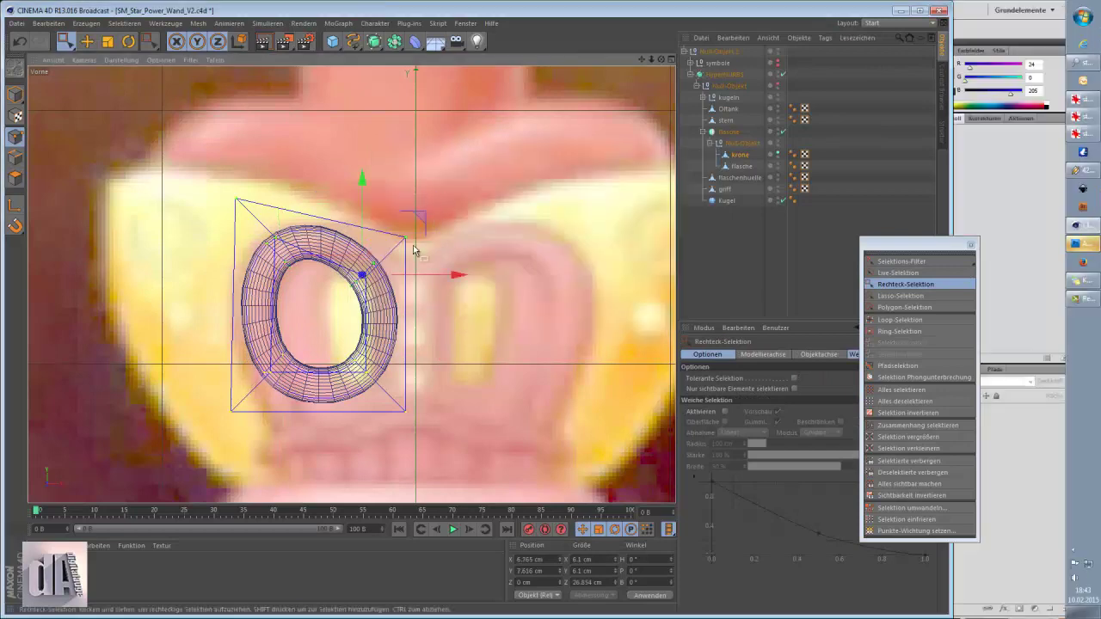
{"action": "left_click_drag", "start_coordinate": [309, 394], "coordinate": [336, 356]}
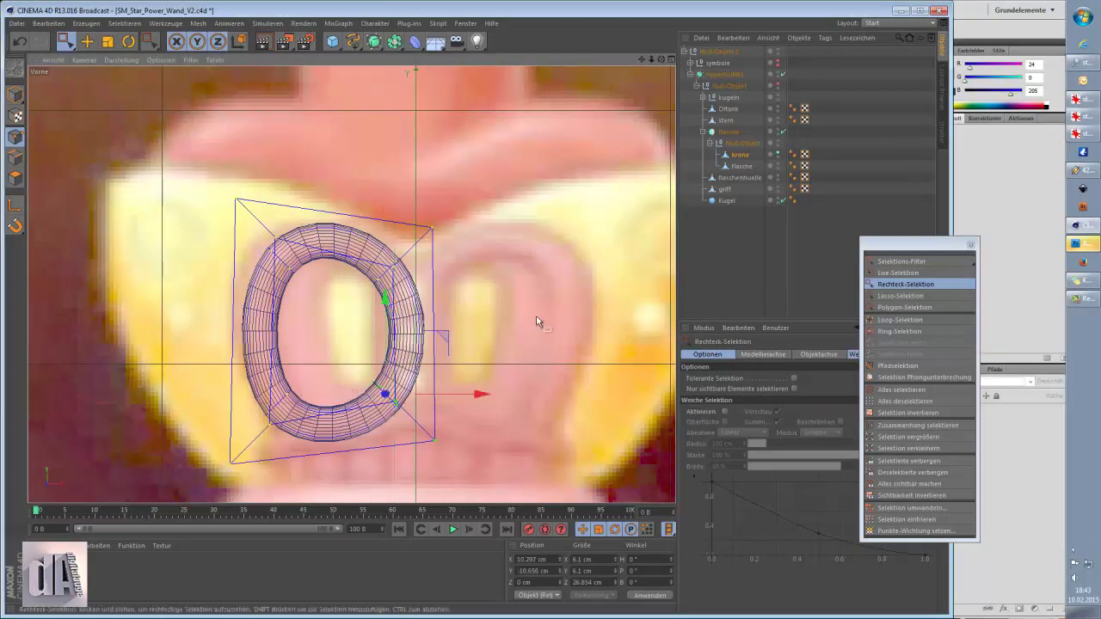
Step: Load a new 'star' background image in the view's background settings
{"action": "left_click", "coordinate": [161, 60]}
{"action": "left_click", "coordinate": [188, 288]}
{"action": "left_click", "coordinate": [923, 399]}
{"action": "type", "text": "star"}
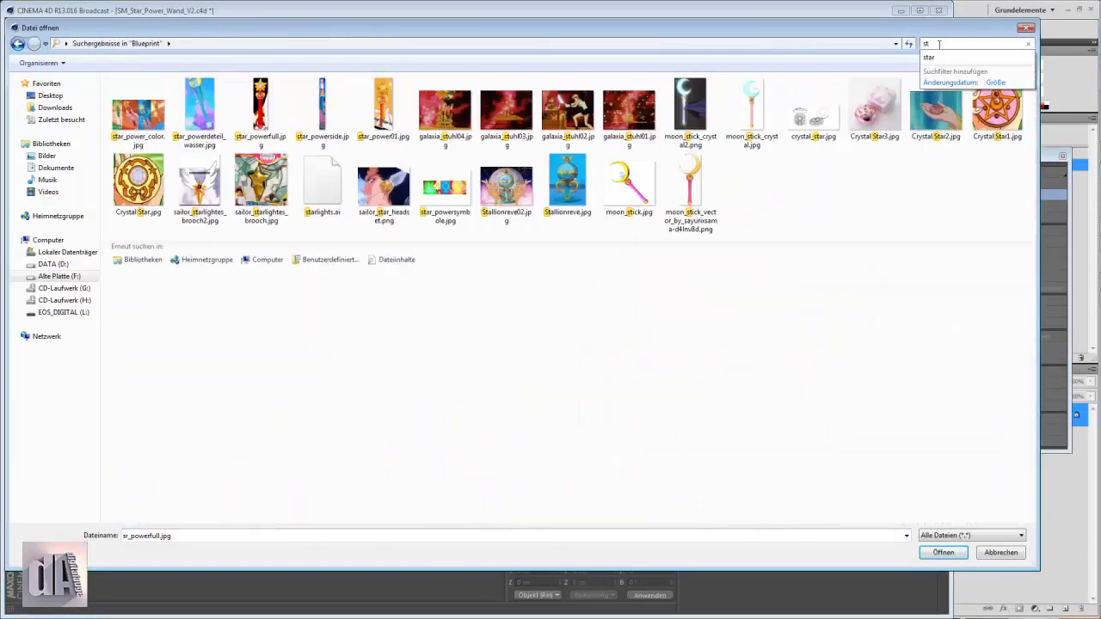
{"action": "key", "text": "Return"}
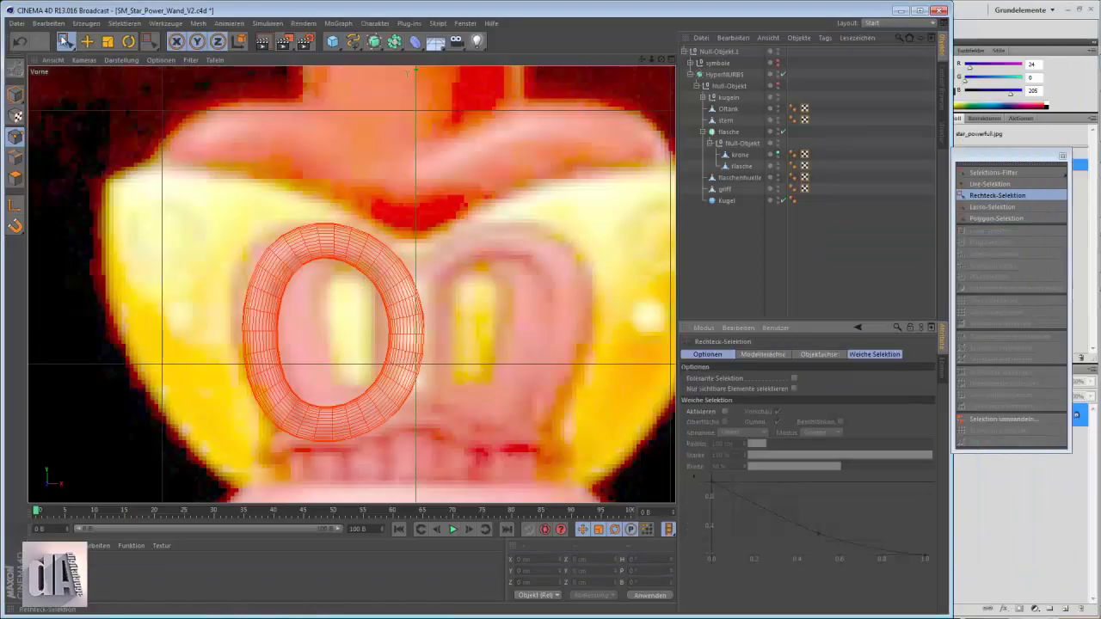
Step: Bulge and reshape the ring's upper-left side to follow the reference
{"action": "left_click", "coordinate": [740, 166]}
{"action": "left_click", "coordinate": [273, 262]}
{"action": "scroll", "coordinate": [273, 263], "scroll_direction": "down", "scroll_amount": 1}
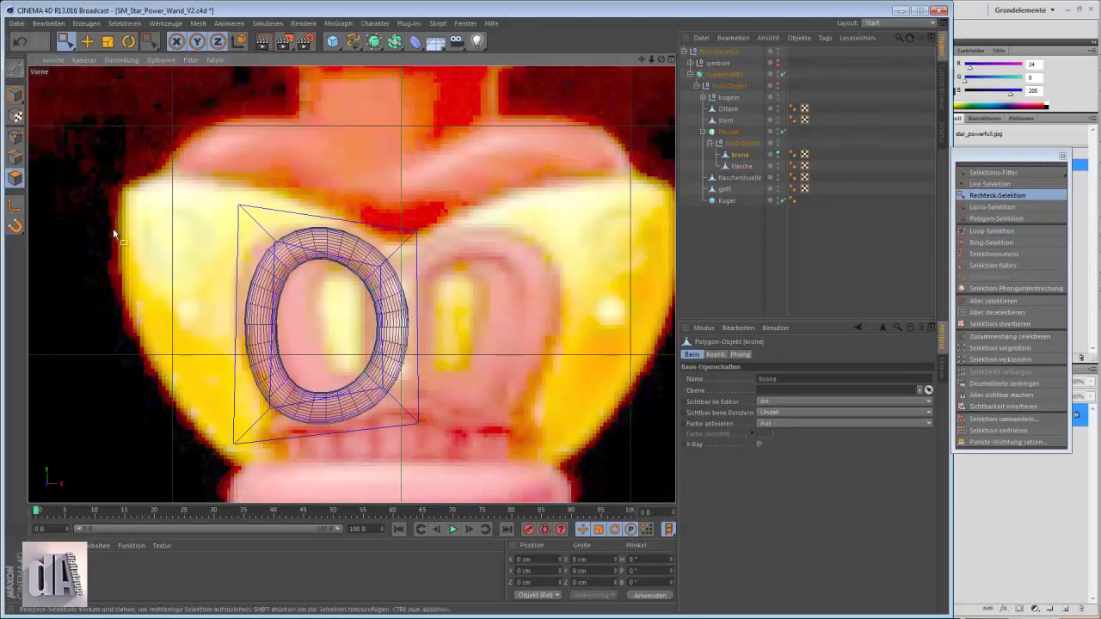
{"action": "left_click_drag", "start_coordinate": [229, 204], "coordinate": [366, 203]}
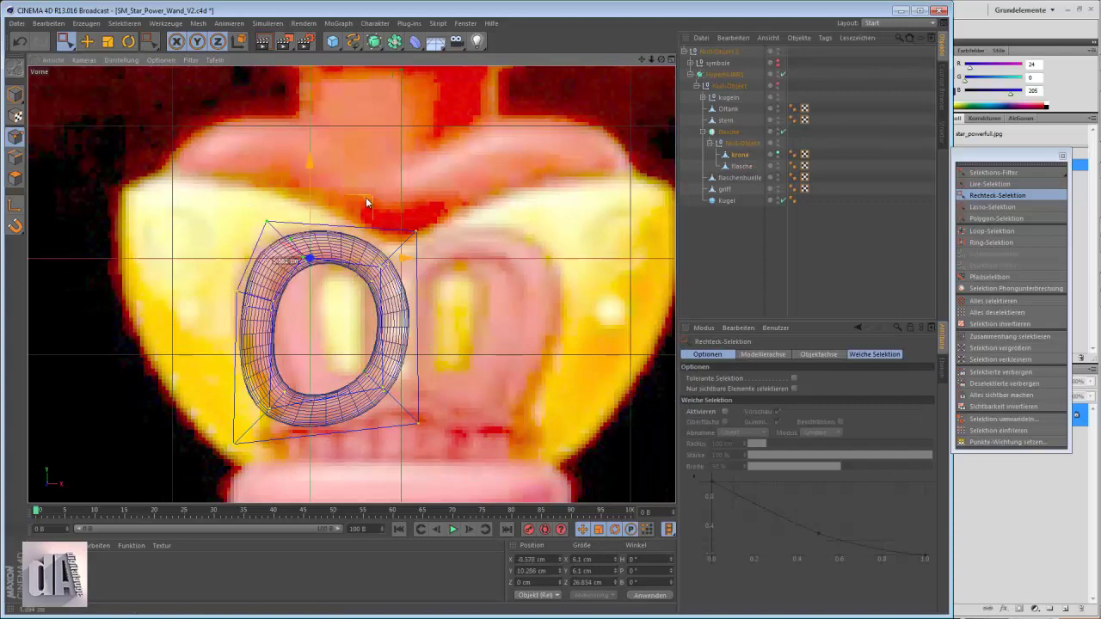
{"action": "left_click_drag", "start_coordinate": [310, 325], "coordinate": [303, 231]}
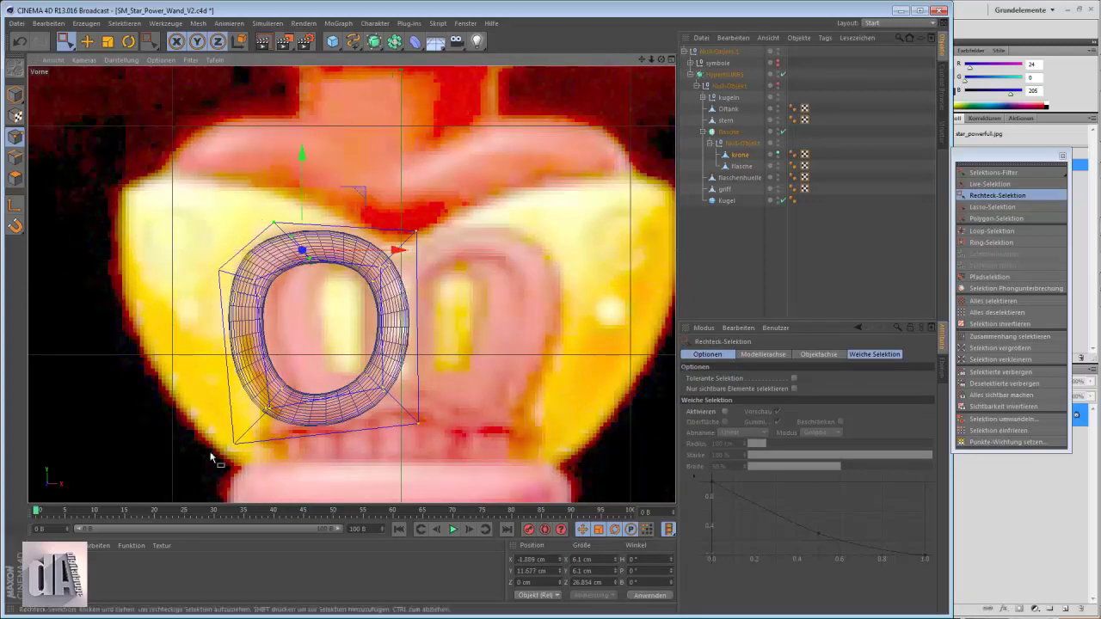
{"action": "mouse_move", "coordinate": [332, 343]}
{"action": "left_mouse_down"}
{"action": "mouse_move", "coordinate": [366, 348]}
{"action": "mouse_move", "coordinate": [387, 313]}
{"action": "left_mouse_up"}
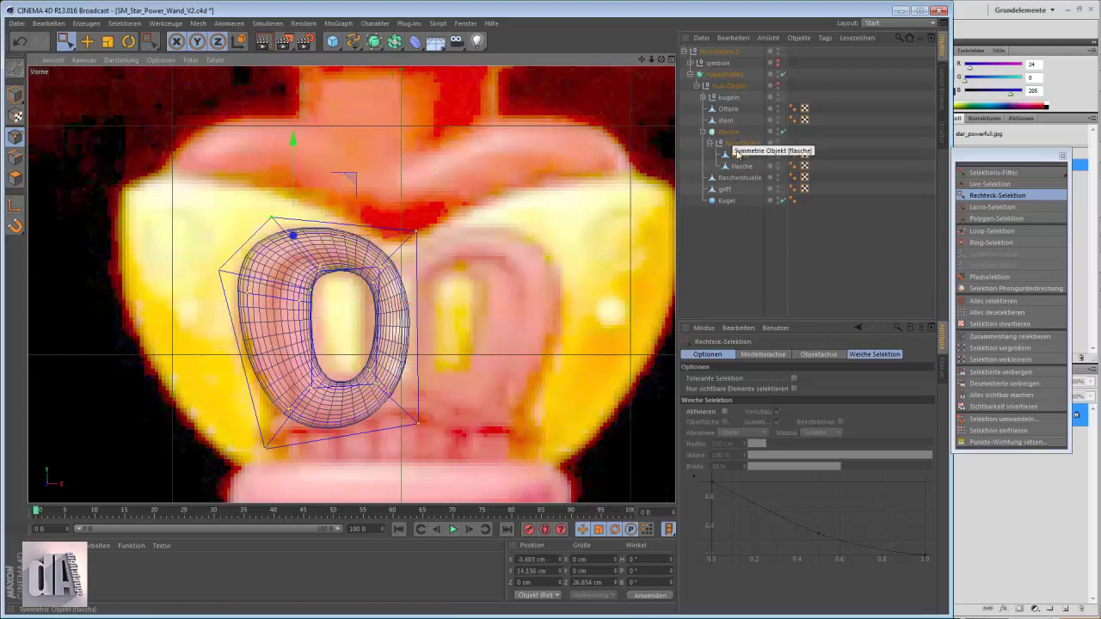
Step: Mirror krone with a Symmetrie-Objekt, flatten it and adjust the left ring's points against star_power01.jpg
{"action": "left_click_drag", "start_coordinate": [374, 41], "coordinate": [525, 92]}
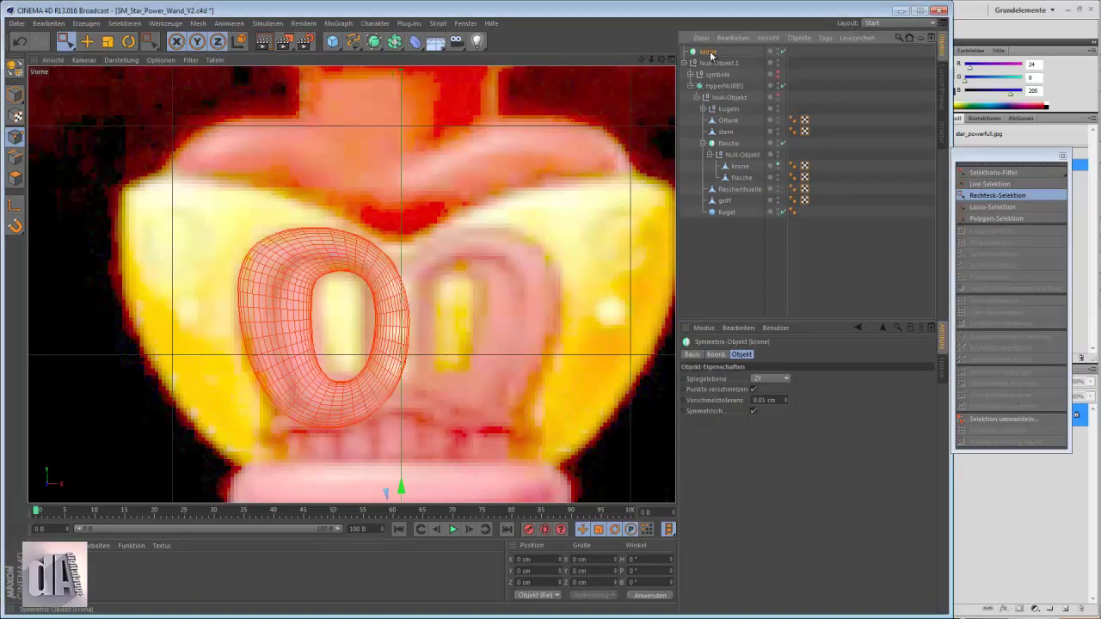
{"action": "left_click_drag", "start_coordinate": [745, 170], "coordinate": [728, 131]}
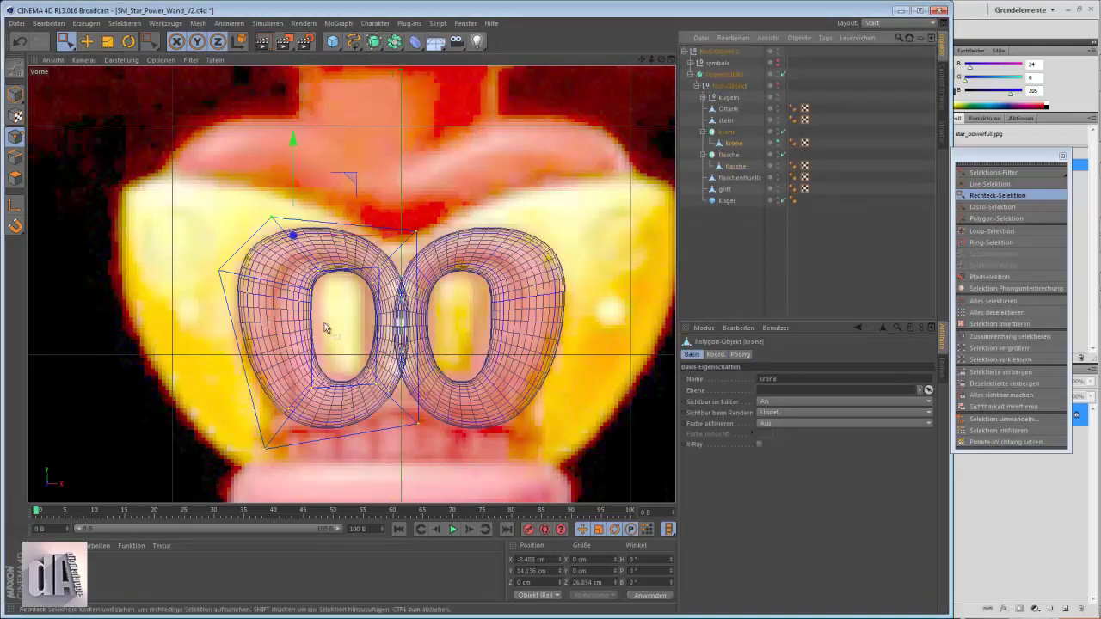
{"action": "key", "text": "F1"}
{"action": "left_click_drag", "start_coordinate": [418, 361], "coordinate": [249, 293], "text": "alt"}
{"action": "key", "text": "t"}
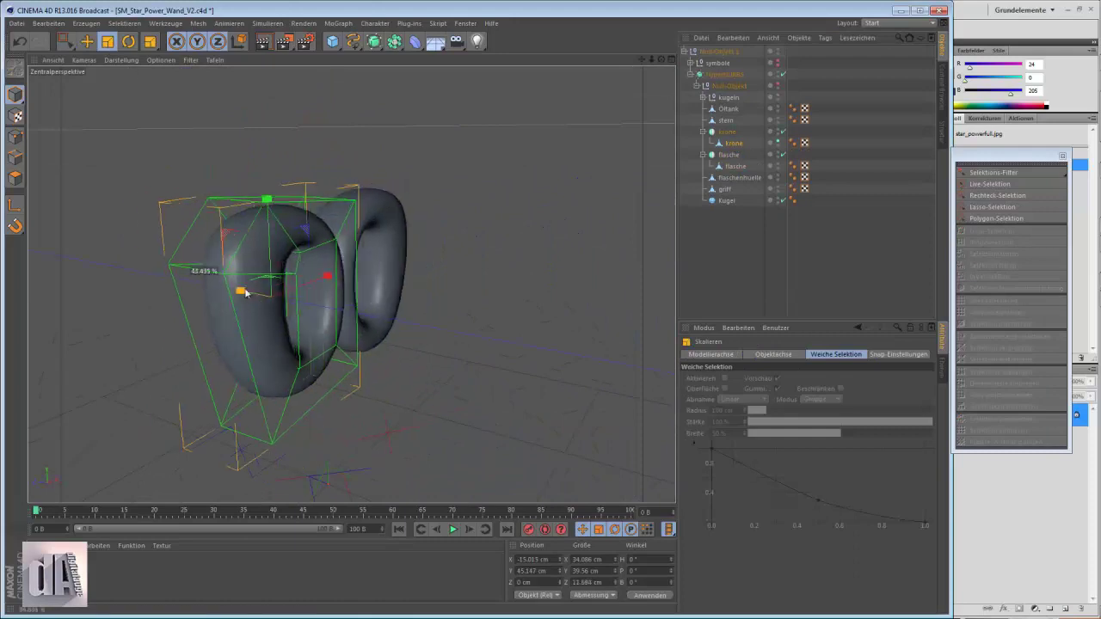
{"action": "key", "text": "F4"}
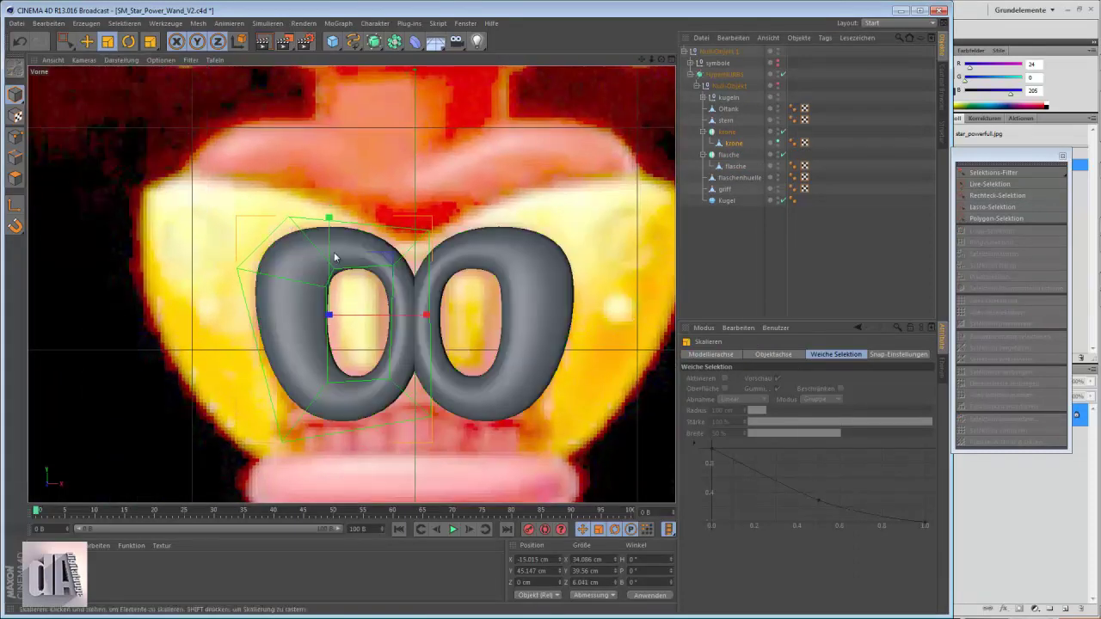
{"action": "left_click", "coordinate": [1088, 106]}
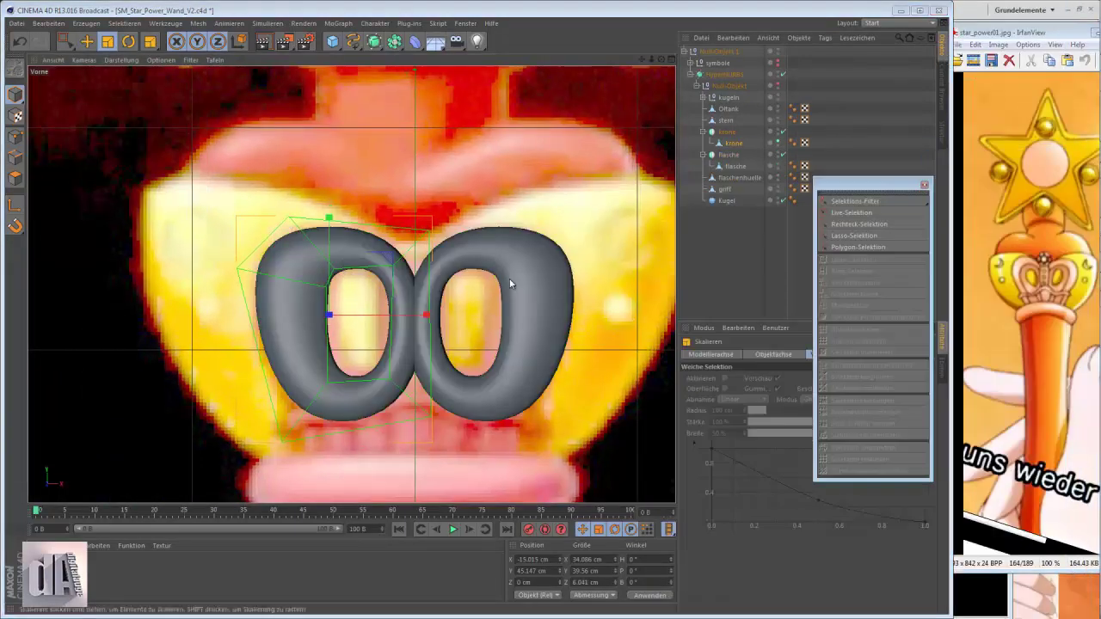
{"action": "key", "text": "0"}
{"action": "key", "text": "Return"}
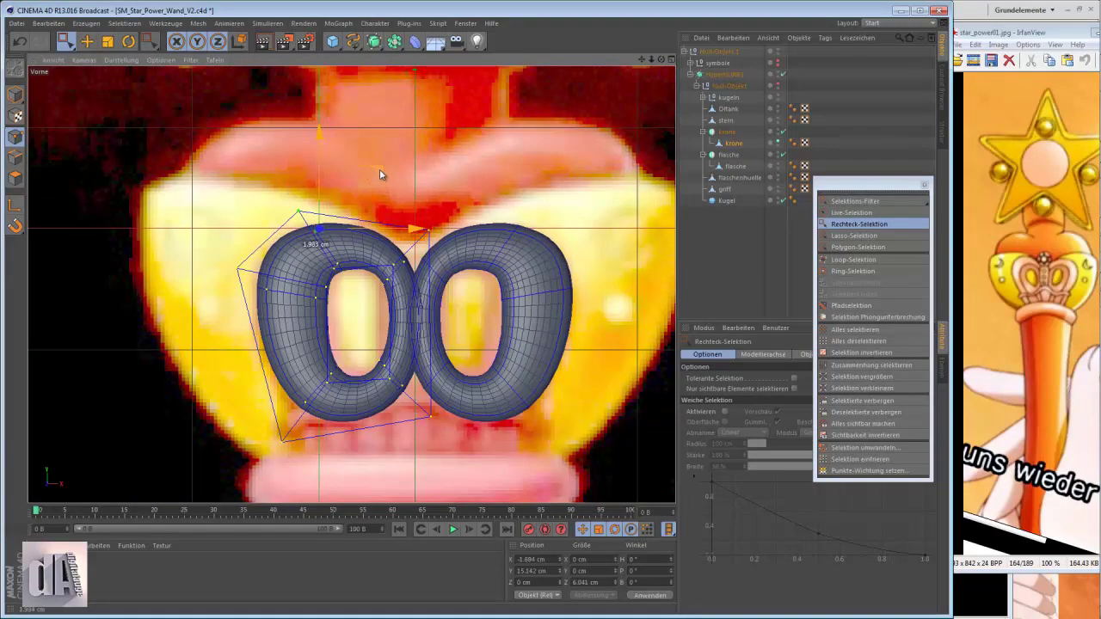
{"action": "left_click_drag", "start_coordinate": [359, 255], "coordinate": [336, 228]}
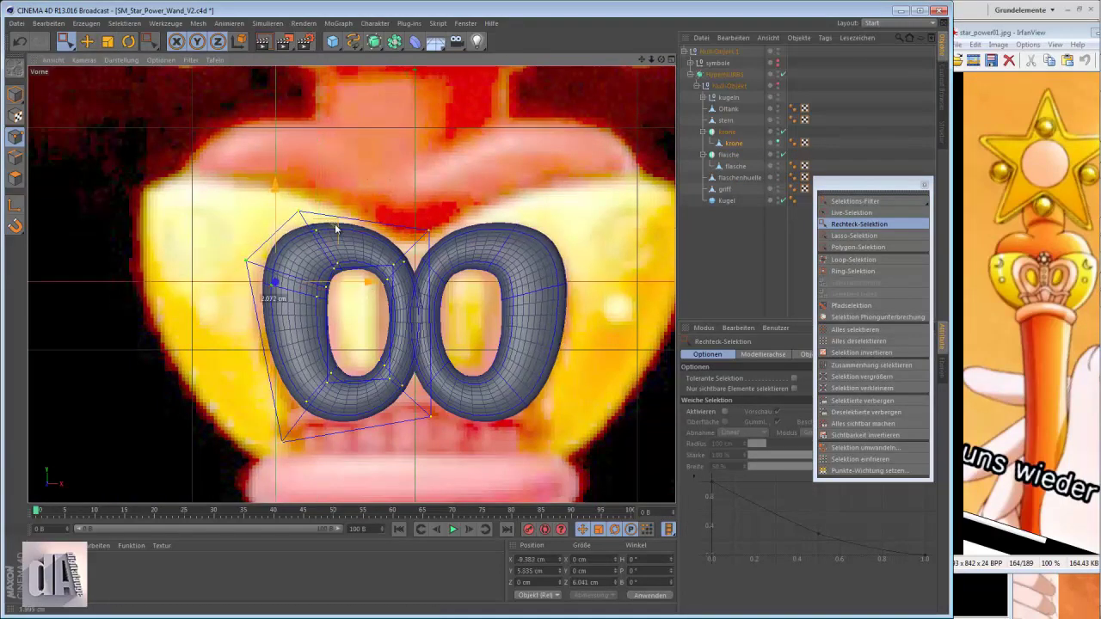
Step: Cut two new loops through the left ring with the Messer knife
{"action": "left_click", "coordinate": [14, 180]}
{"action": "key", "text": "k"}
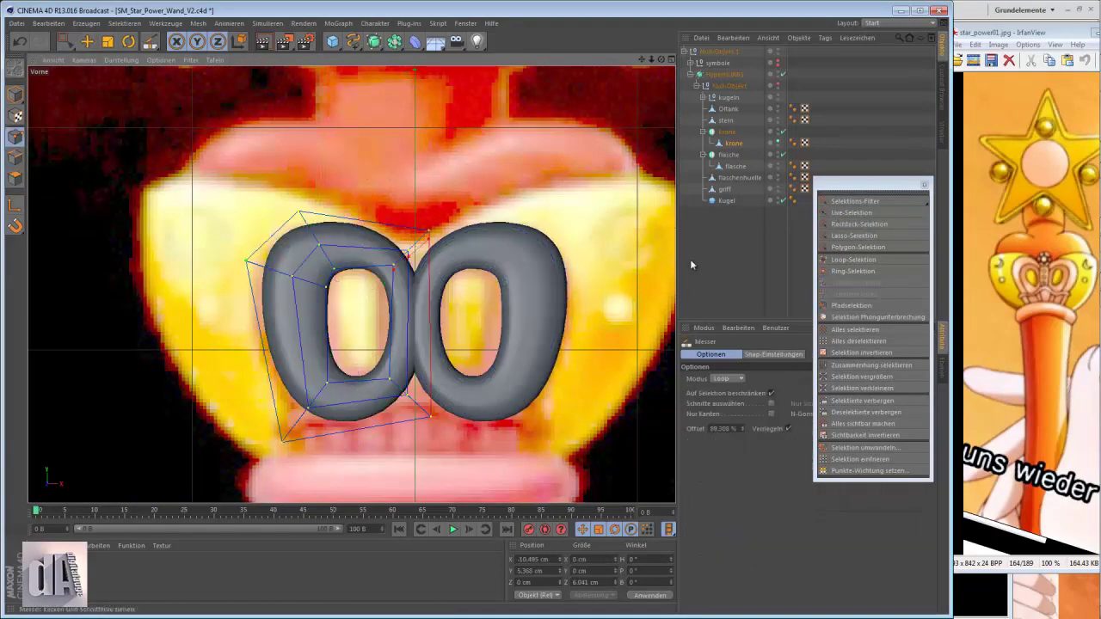
{"action": "left_click", "coordinate": [365, 273]}
{"action": "key", "text": "F1"}
{"action": "key", "text": "e"}
{"action": "key", "text": "F4"}
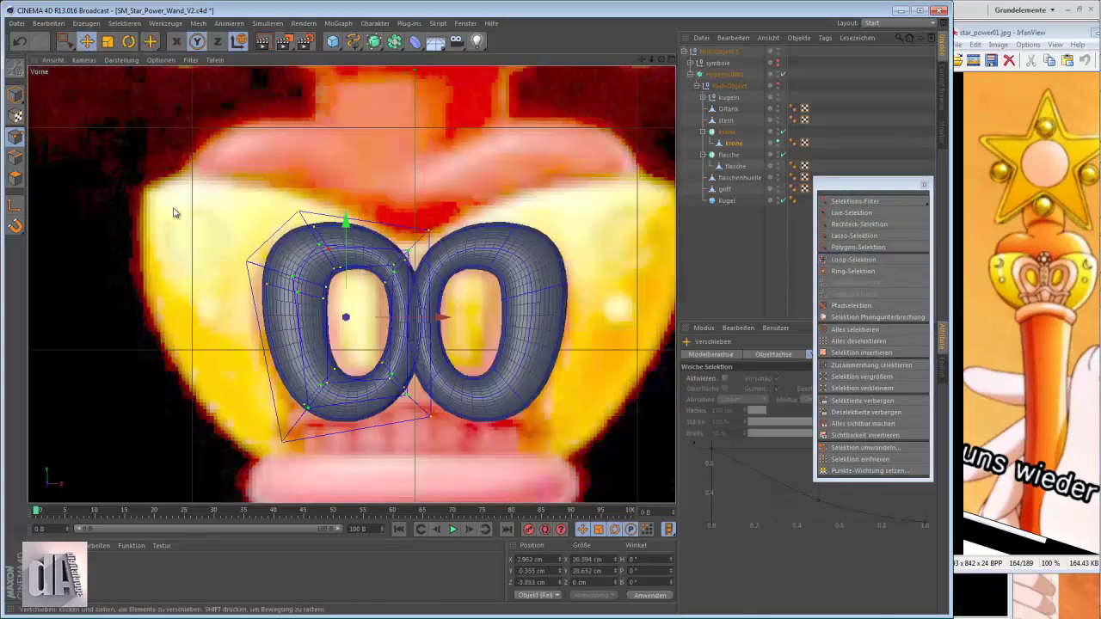
{"action": "key", "text": "k"}
{"action": "left_click", "coordinate": [291, 275]}
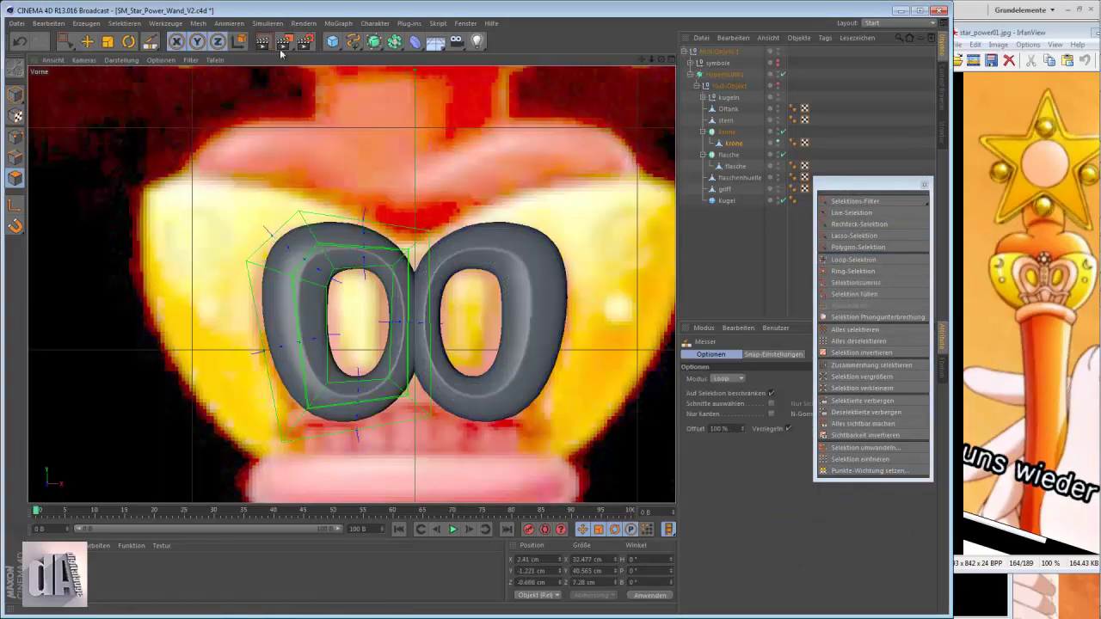
Step: Check the rings from the side, then add an empty null object
{"action": "key", "text": "F3"}
{"action": "key", "text": "e"}
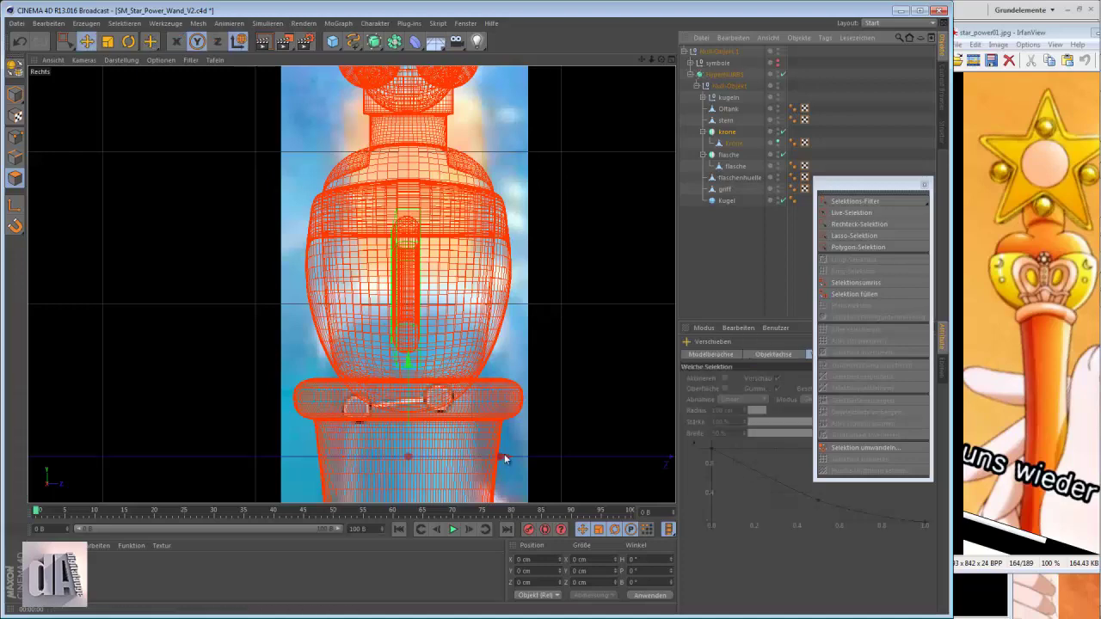
{"action": "key", "text": "F1"}
{"action": "scroll", "coordinate": [282, 247], "scroll_direction": "down", "scroll_amount": 5}
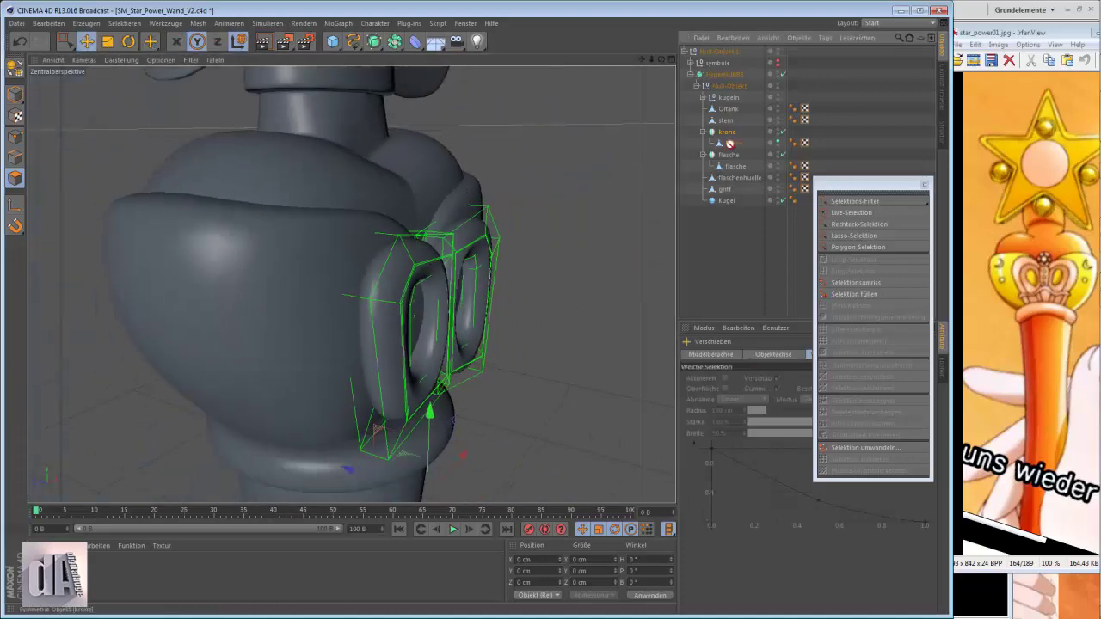
{"action": "left_click", "coordinate": [87, 23]}
{"action": "left_click", "coordinate": [150, 39]}
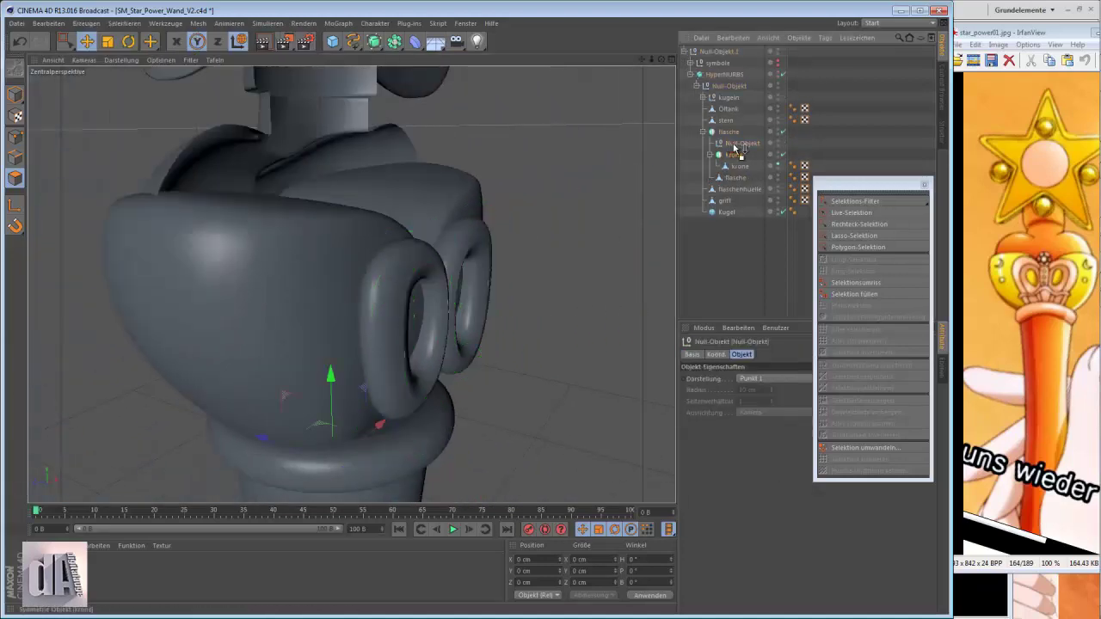
Step: Select the krone symmetry and hide the bottle in front view
{"action": "left_click", "coordinate": [738, 154]}
{"action": "scroll", "coordinate": [306, 277], "scroll_direction": "down", "scroll_amount": 5}
{"action": "scroll", "coordinate": [248, 263], "scroll_direction": "down", "scroll_amount": 5}
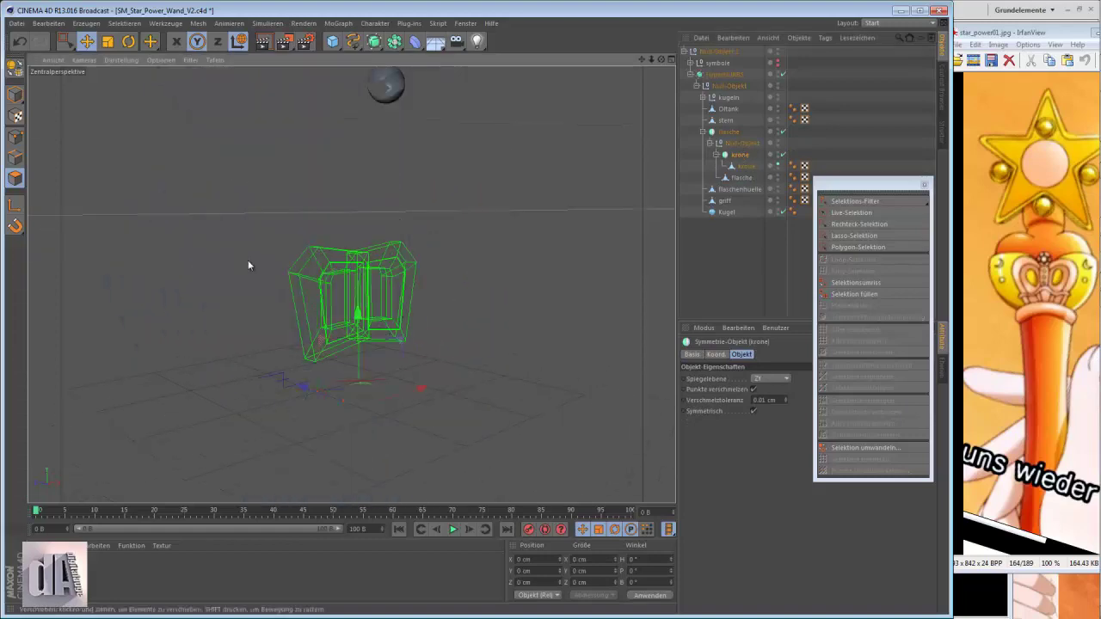
{"action": "key", "text": "F4"}
{"action": "left_click", "coordinate": [778, 90]}
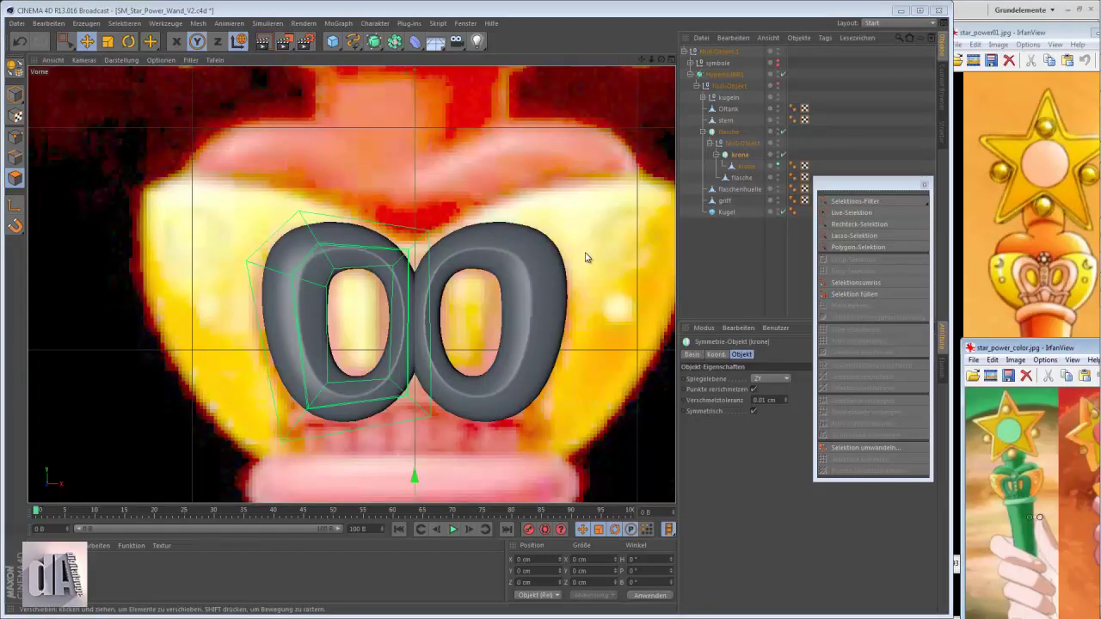
{"action": "left_click", "coordinate": [779, 156]}
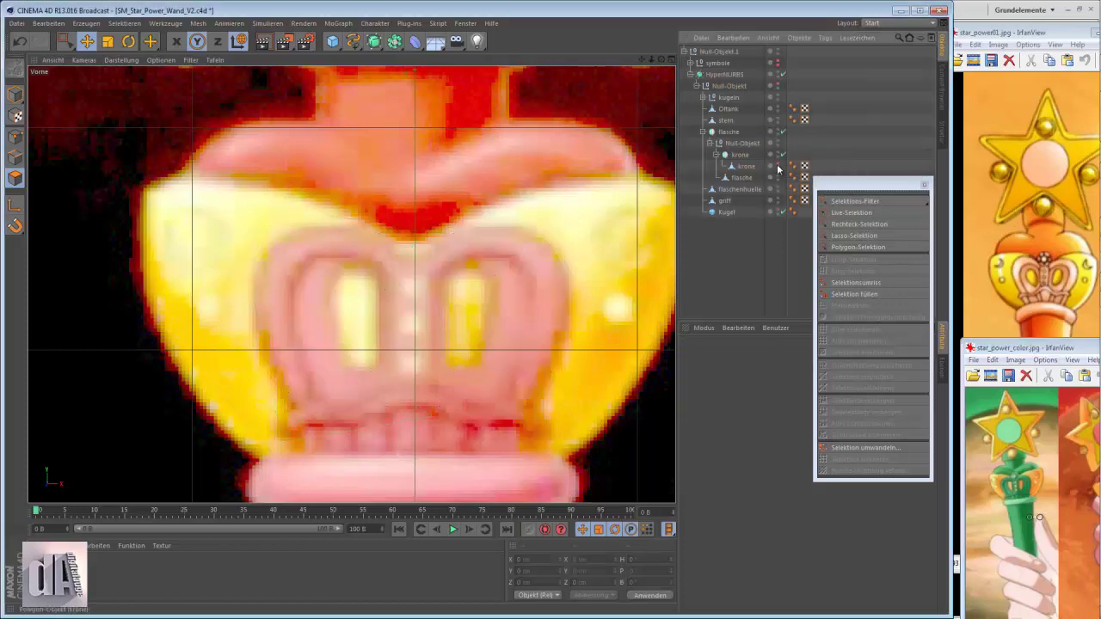
Step: Switch the crown's display between isoparm lines and wireframe
{"action": "left_click", "coordinate": [119, 60]}
{"action": "left_click", "coordinate": [129, 154]}
{"action": "scroll", "coordinate": [366, 288], "scroll_direction": "down", "scroll_amount": 1}
{"action": "scroll", "coordinate": [366, 288], "scroll_direction": "up", "scroll_amount": 1}
{"action": "left_click", "coordinate": [118, 60]}
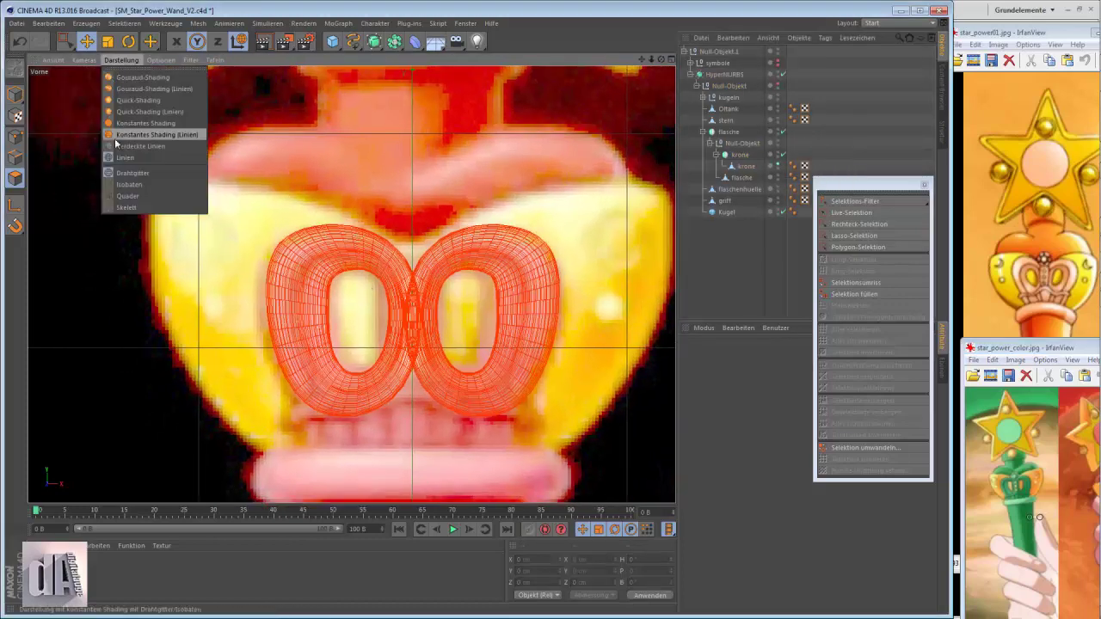
{"action": "left_click", "coordinate": [129, 165]}
{"action": "left_click", "coordinate": [741, 169]}
{"action": "scroll", "coordinate": [346, 270], "scroll_direction": "up", "scroll_amount": 1}
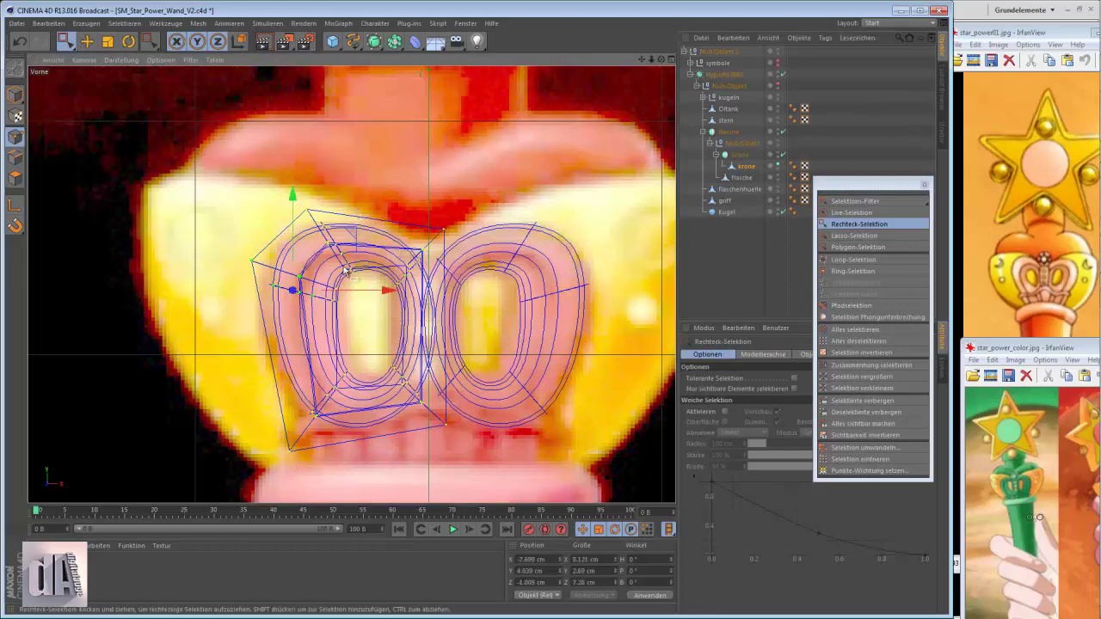
{"action": "left_click", "coordinate": [119, 61]}
{"action": "left_click", "coordinate": [129, 154]}
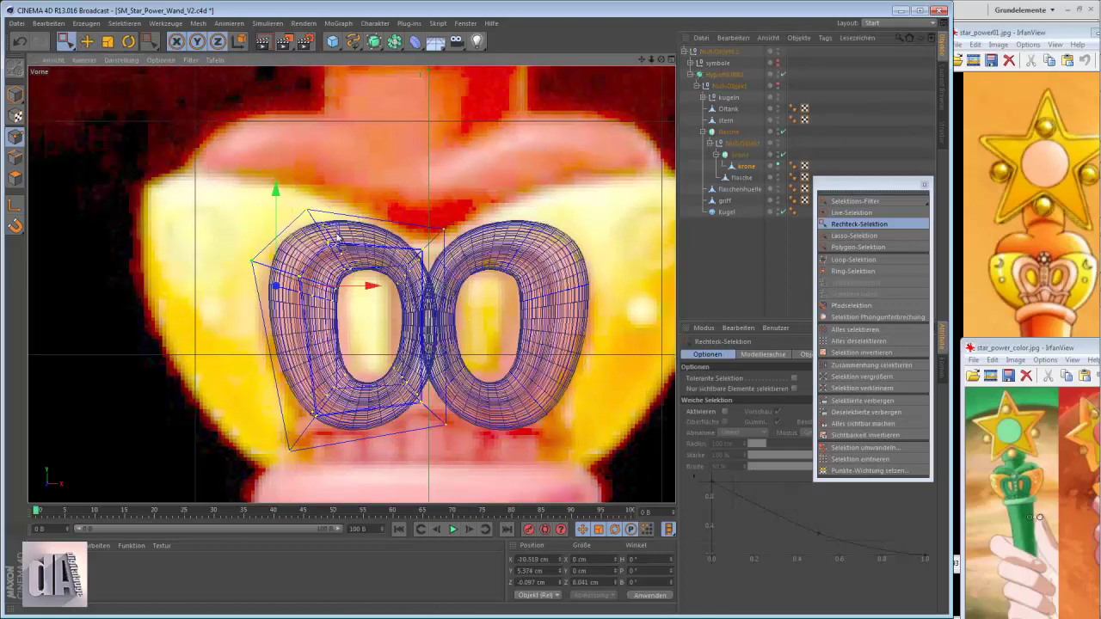
Step: Nudge individual cage points of the ring while toggling smoothing
{"action": "left_click", "coordinate": [331, 229]}
{"action": "left_click_drag", "start_coordinate": [381, 166], "coordinate": [381, 167]}
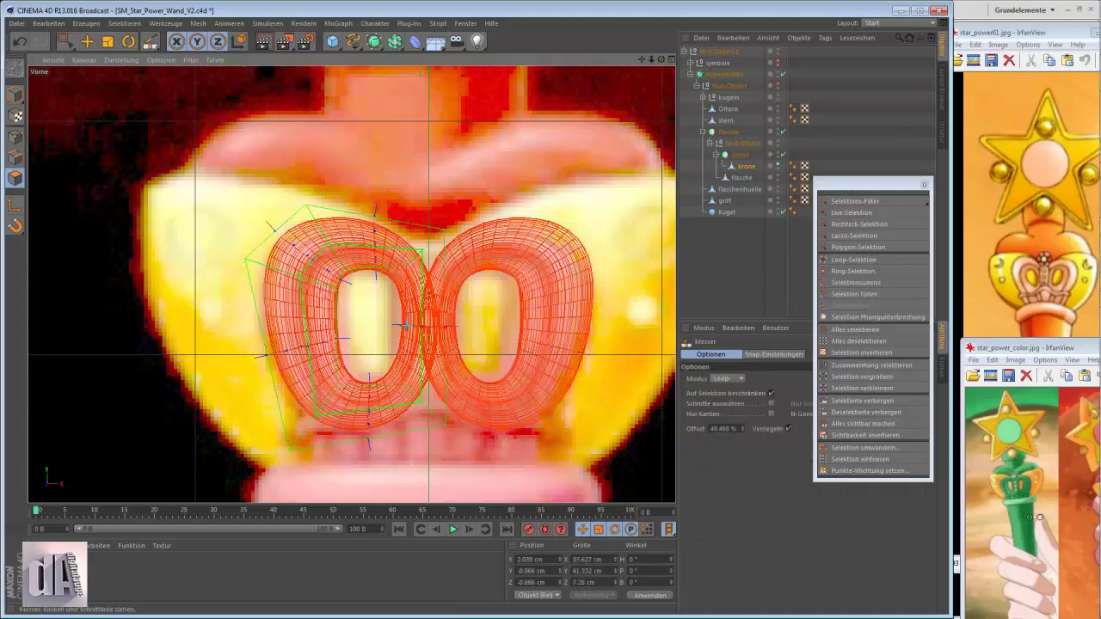
{"action": "key", "text": "q"}
{"action": "left_click", "coordinate": [425, 260]}
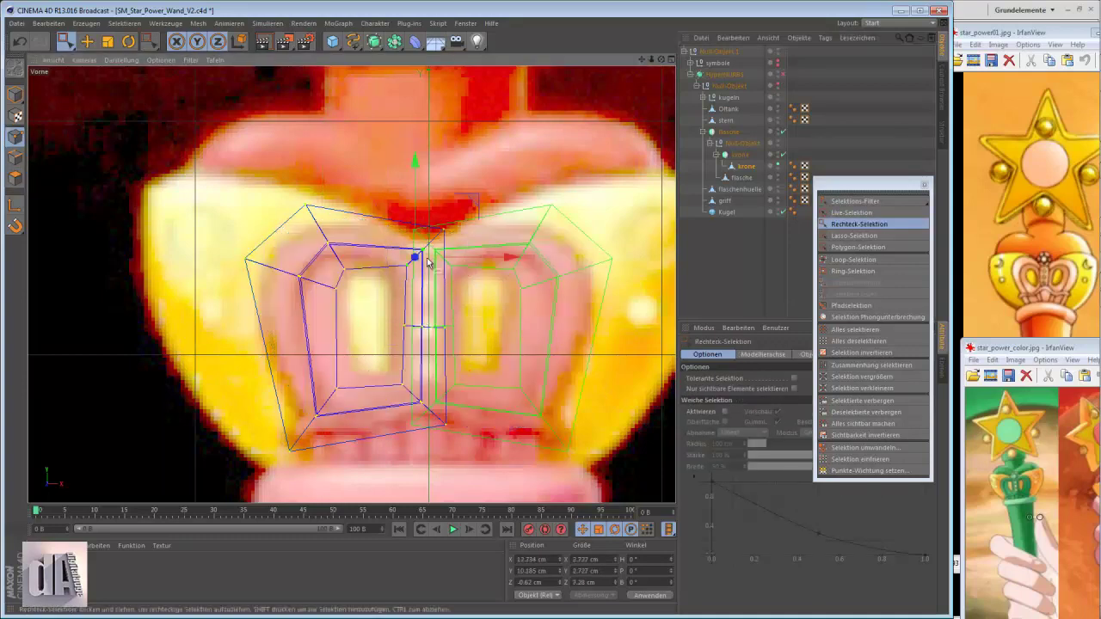
{"action": "key", "text": "q"}
{"action": "left_click_drag", "start_coordinate": [485, 364], "coordinate": [489, 330]}
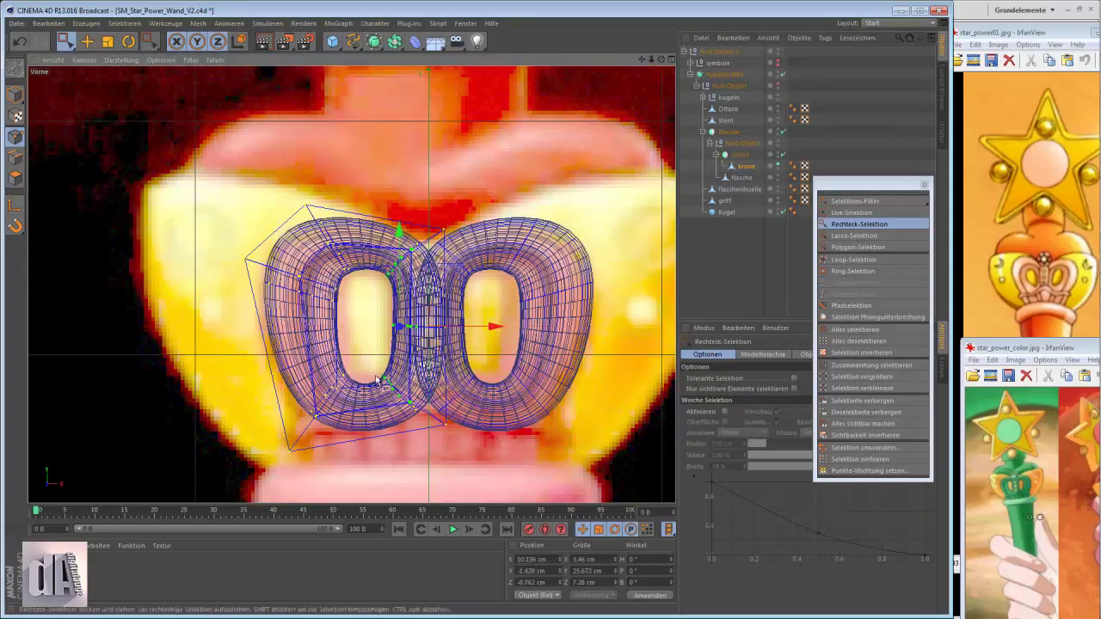
{"action": "key", "text": "q"}
{"action": "left_click_drag", "start_coordinate": [361, 363], "coordinate": [328, 403]}
{"action": "left_click", "coordinate": [783, 75]}
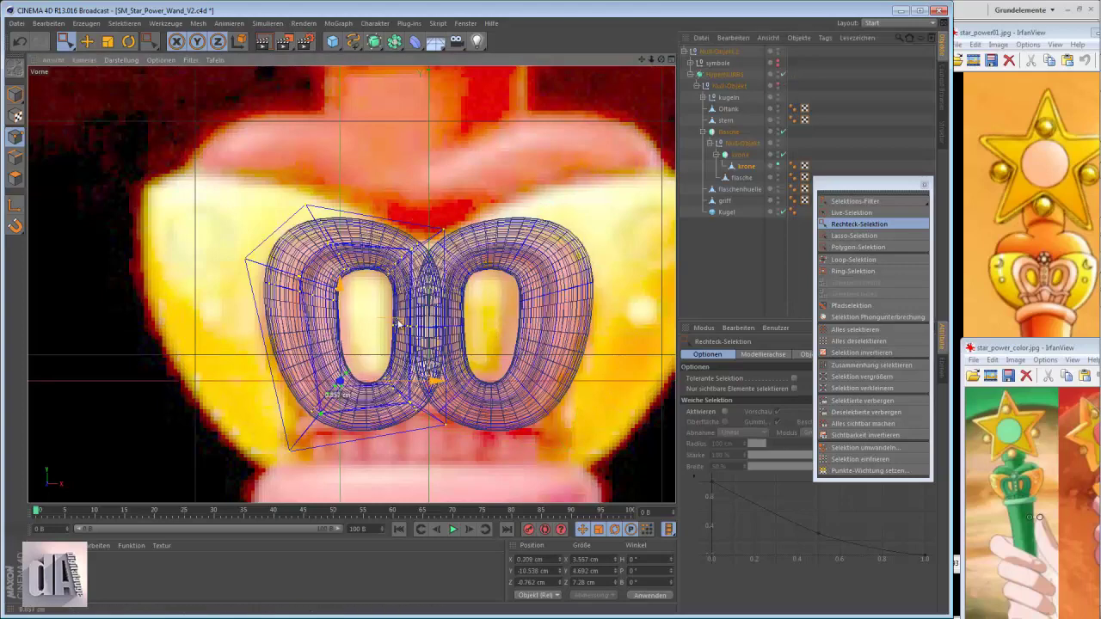
Step: Box-select the left loop's lower points and move them slightly right
{"action": "key", "text": "k"}
{"action": "key", "text": "q"}
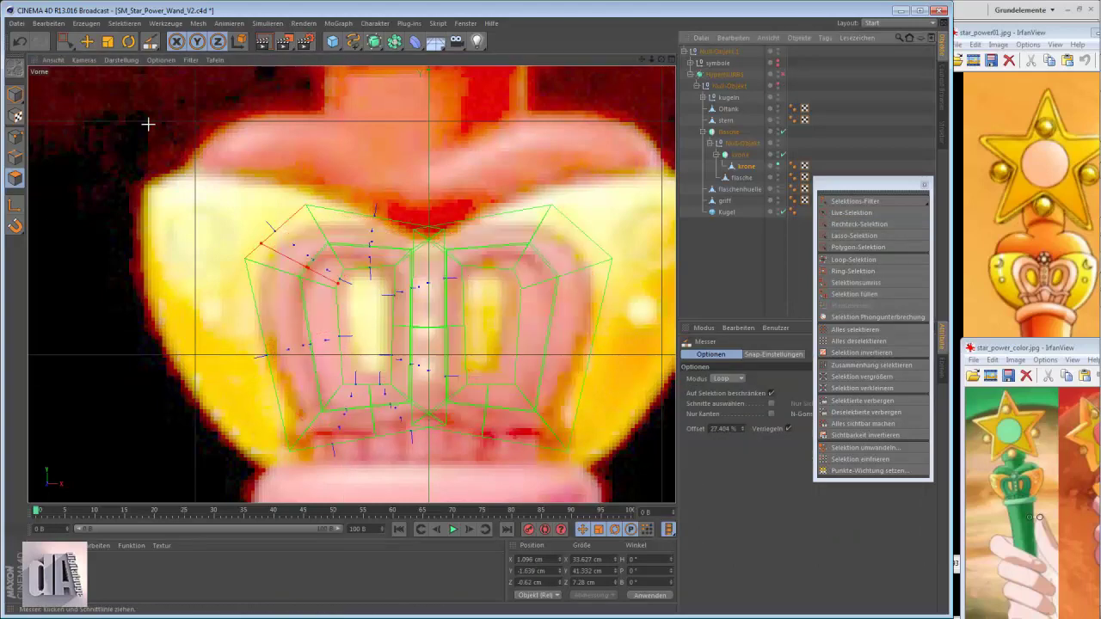
{"action": "key", "text": "0"}
{"action": "left_click_drag", "start_coordinate": [348, 378], "coordinate": [396, 422]}
{"action": "key", "text": "q"}
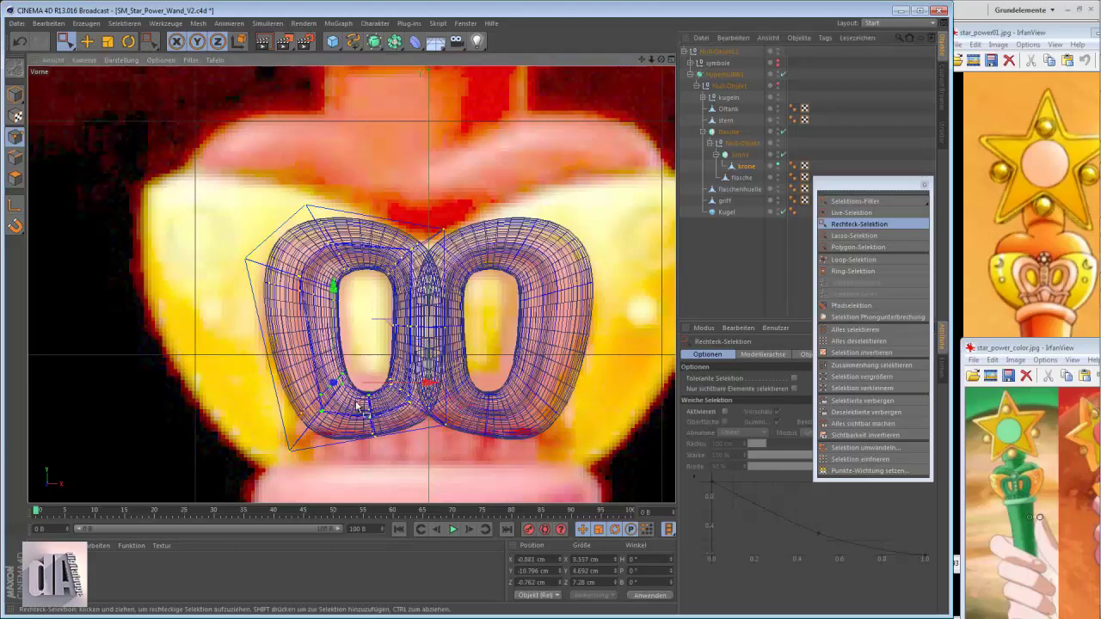
{"action": "key", "text": "n"}
{"action": "key", "text": "b"}
{"action": "left_click_drag", "start_coordinate": [375, 362], "coordinate": [420, 403]}
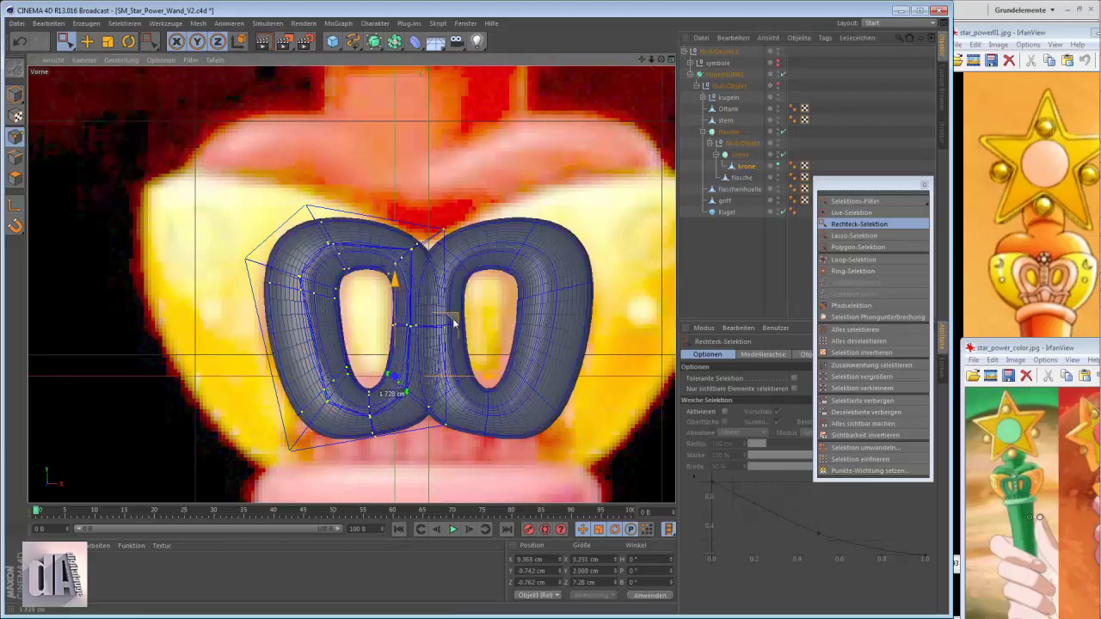
{"action": "left_click_drag", "start_coordinate": [447, 306], "coordinate": [456, 316]}
{"action": "mouse_move", "coordinate": [415, 367]}
{"action": "left_mouse_down"}
{"action": "mouse_move", "coordinate": [435, 346]}
{"action": "mouse_move", "coordinate": [403, 315]}
{"action": "left_mouse_up"}
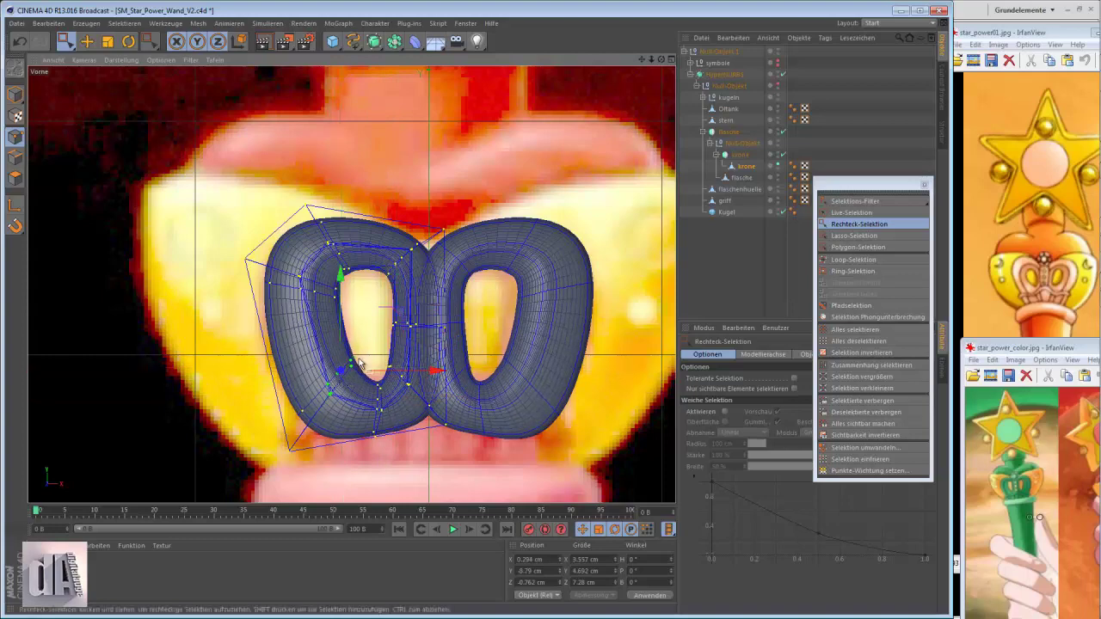
{"action": "key", "text": "F1"}
{"action": "mouse_move", "coordinate": [343, 278]}
{"action": "left_mouse_down", "text": "alt"}
{"action": "mouse_move", "coordinate": [393, 344]}
{"action": "mouse_move", "coordinate": [430, 301]}
{"action": "left_mouse_up", "text": "alt"}
Step: Loop-select the crown's inner left loop and scale it, previewing the smoothed crown
{"action": "scroll", "coordinate": [495, 281], "scroll_direction": "up", "scroll_amount": 5}
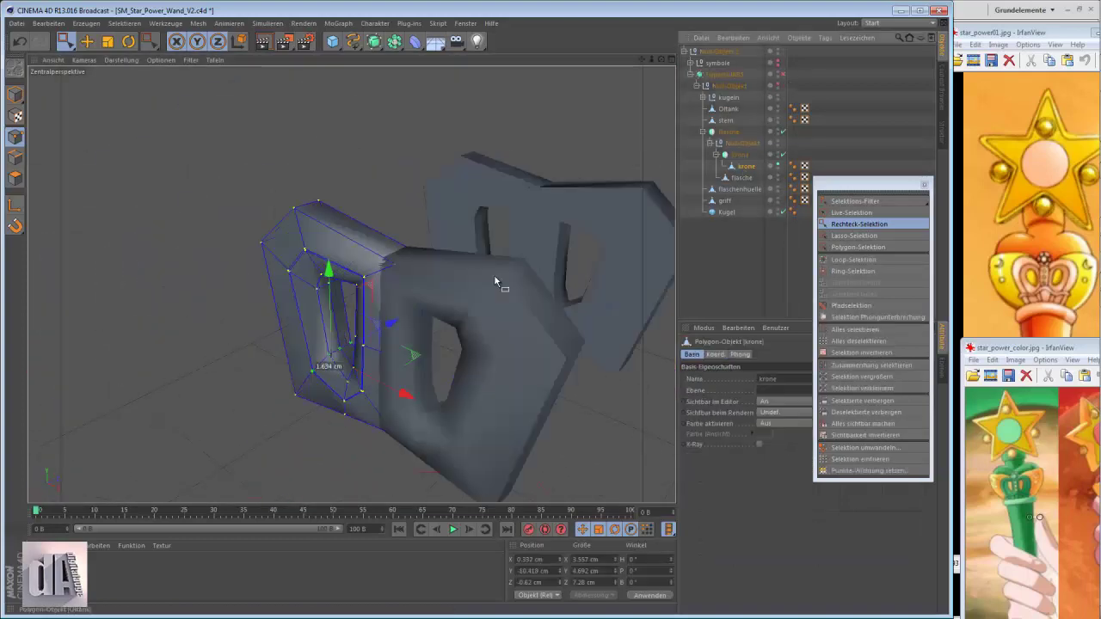
{"action": "scroll", "coordinate": [495, 282], "scroll_direction": "up", "scroll_amount": 5}
{"action": "scroll", "coordinate": [346, 270], "scroll_direction": "up", "scroll_amount": 3}
{"action": "key", "text": "u"}
{"action": "key", "text": "l"}
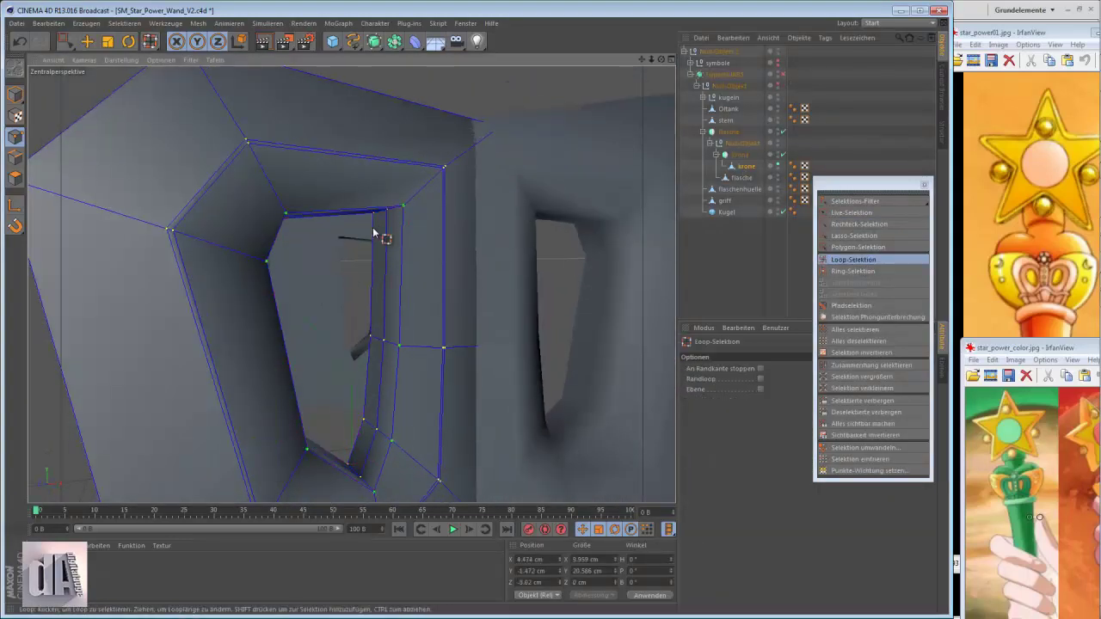
{"action": "left_click", "coordinate": [107, 42]}
{"action": "scroll", "coordinate": [302, 337], "scroll_direction": "down", "scroll_amount": 3}
{"action": "key", "text": "q"}
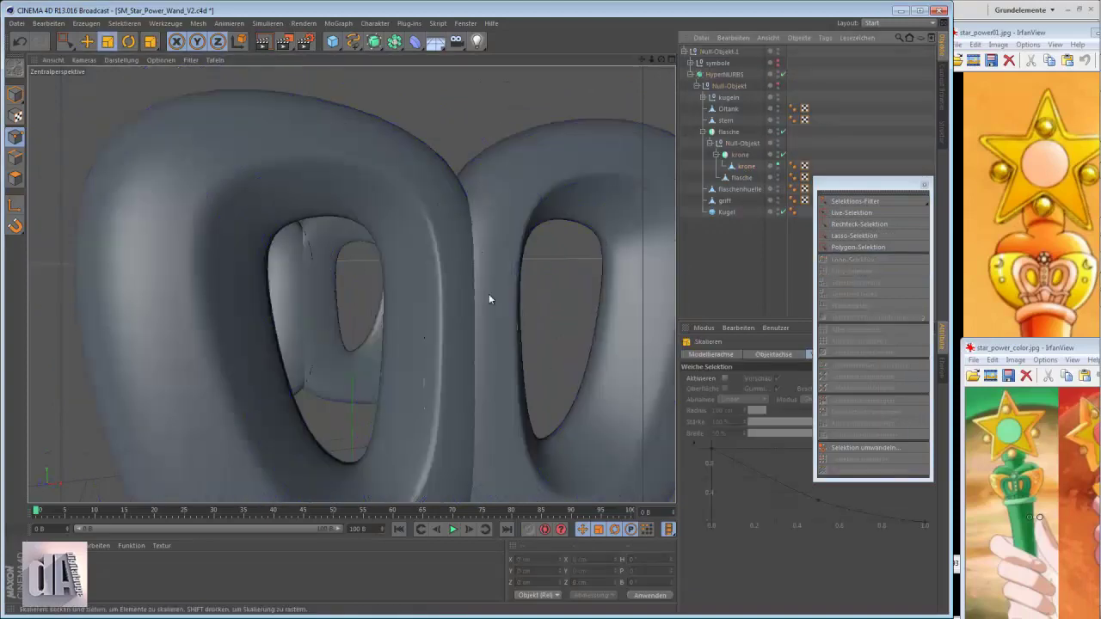
{"action": "mouse_move", "coordinate": [489, 298]}
{"action": "left_mouse_down", "text": "alt"}
{"action": "mouse_move", "coordinate": [975, 364]}
{"action": "mouse_move", "coordinate": [788, 274]}
{"action": "left_mouse_up", "text": "alt"}
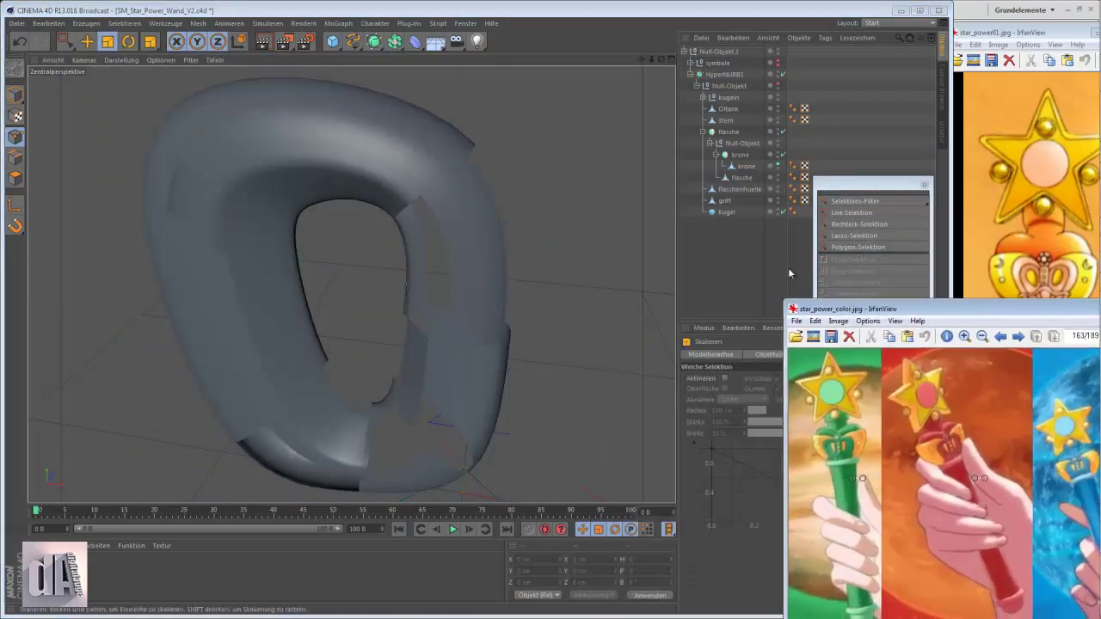
Step: Compare the smoothed krone against the front reference image, also checking it in perspective
{"action": "left_click", "coordinate": [463, 210]}
{"action": "key", "text": "F4"}
{"action": "left_click", "coordinate": [440, 218]}
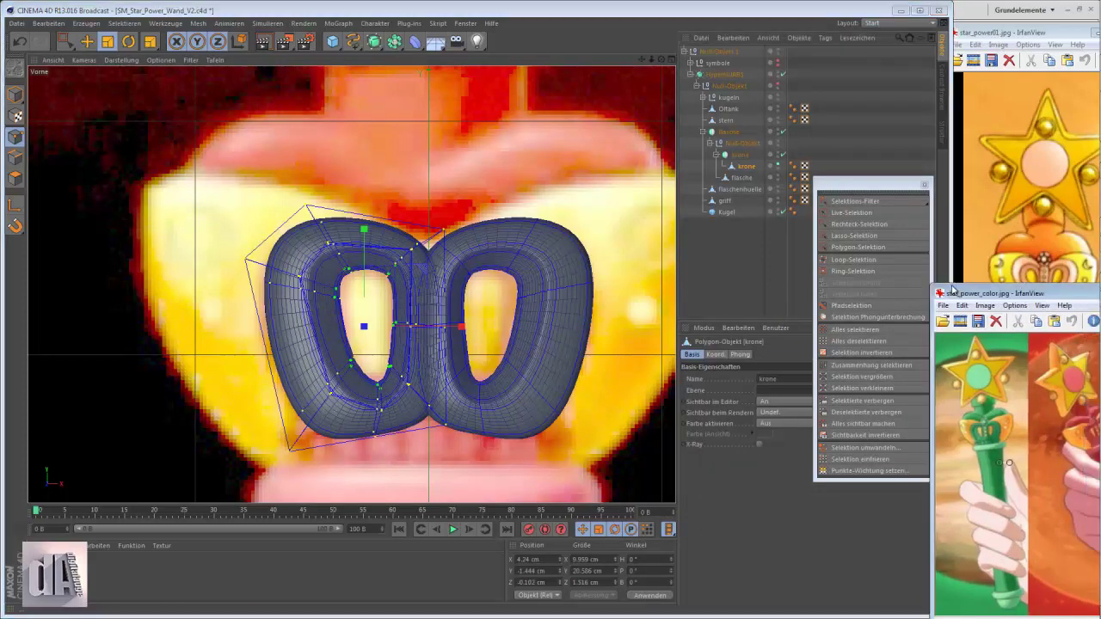
{"action": "left_click_drag", "start_coordinate": [1024, 293], "coordinate": [980, 280]}
{"action": "left_click", "coordinate": [556, 284]}
{"action": "key", "text": "F1"}
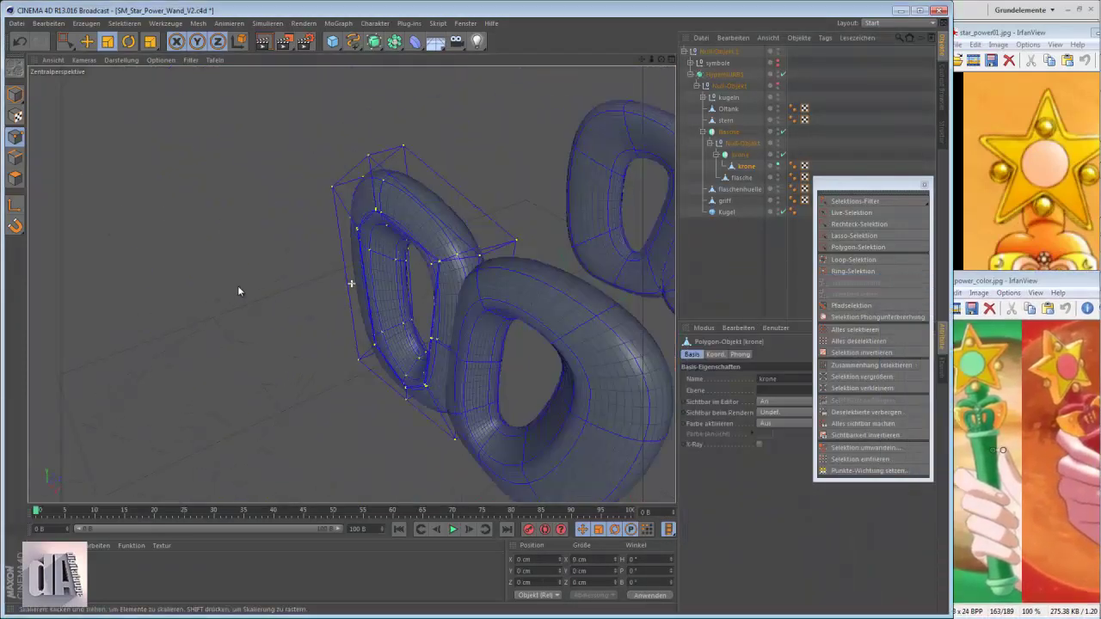
{"action": "mouse_move", "coordinate": [239, 290]}
{"action": "left_mouse_down", "text": "alt"}
{"action": "mouse_move", "coordinate": [421, 338]}
{"action": "mouse_move", "coordinate": [504, 375]}
{"action": "mouse_move", "coordinate": [587, 221]}
{"action": "left_mouse_up", "text": "alt"}
{"action": "scroll", "coordinate": [403, 274], "scroll_direction": "up", "scroll_amount": 2}
{"action": "key", "text": "F4"}
{"action": "scroll", "coordinate": [430, 255], "scroll_direction": "up", "scroll_amount": 2}
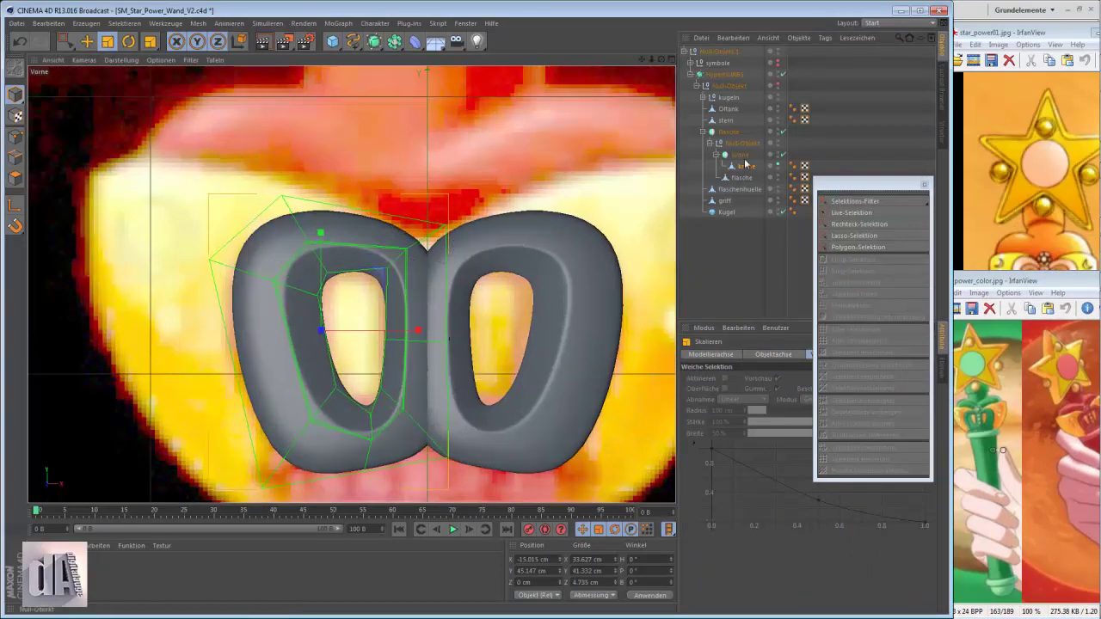
{"action": "scroll", "coordinate": [413, 283], "scroll_direction": "down", "scroll_amount": 2}
Step: Add a cube in front of the crown and make it a child of krone
{"action": "left_click", "coordinate": [356, 49]}
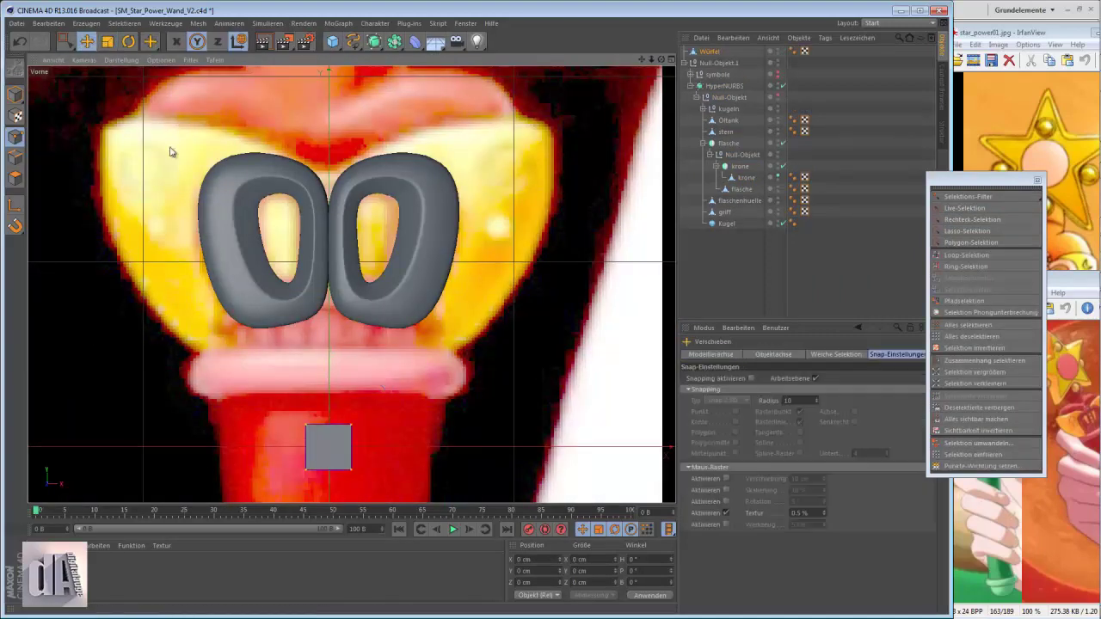
{"action": "left_click_drag", "start_coordinate": [326, 381], "coordinate": [329, 154]}
{"action": "key", "text": "F3"}
{"action": "key", "text": "t"}
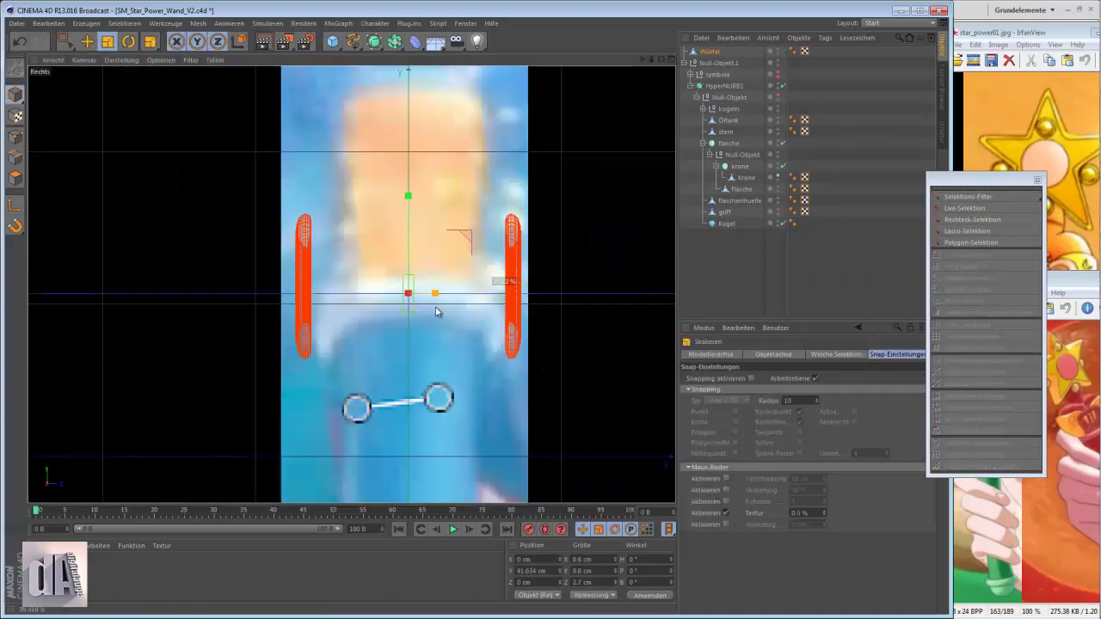
{"action": "key", "text": "e"}
{"action": "left_click_drag", "start_coordinate": [436, 311], "coordinate": [414, 308]}
{"action": "key", "text": "F4"}
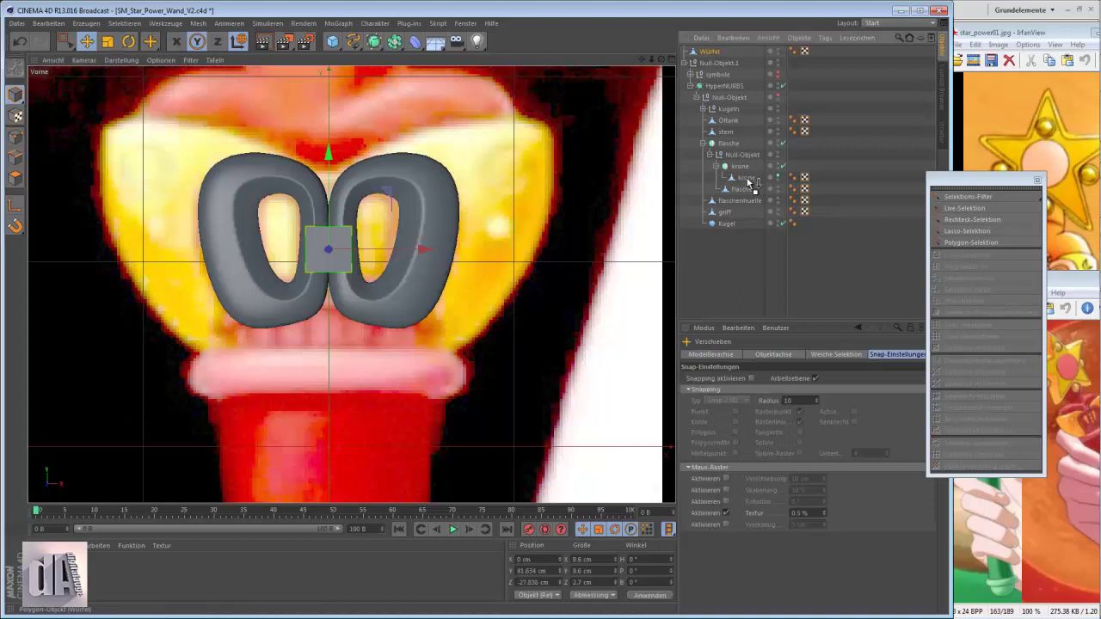
{"action": "left_click_drag", "start_coordinate": [748, 181], "coordinate": [746, 178]}
Step: Stretch the cube vertically to about 240% and make it editable
{"action": "key", "text": "t"}
{"action": "left_click_drag", "start_coordinate": [328, 154], "coordinate": [556, 314]}
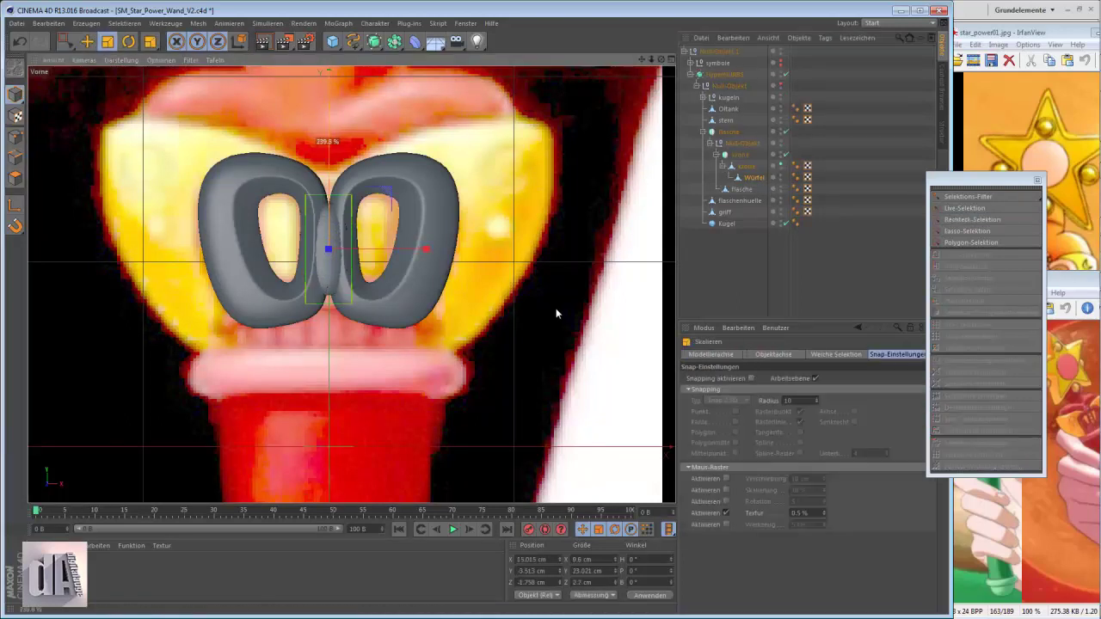
{"action": "key", "text": "c"}
{"action": "key", "text": "0"}
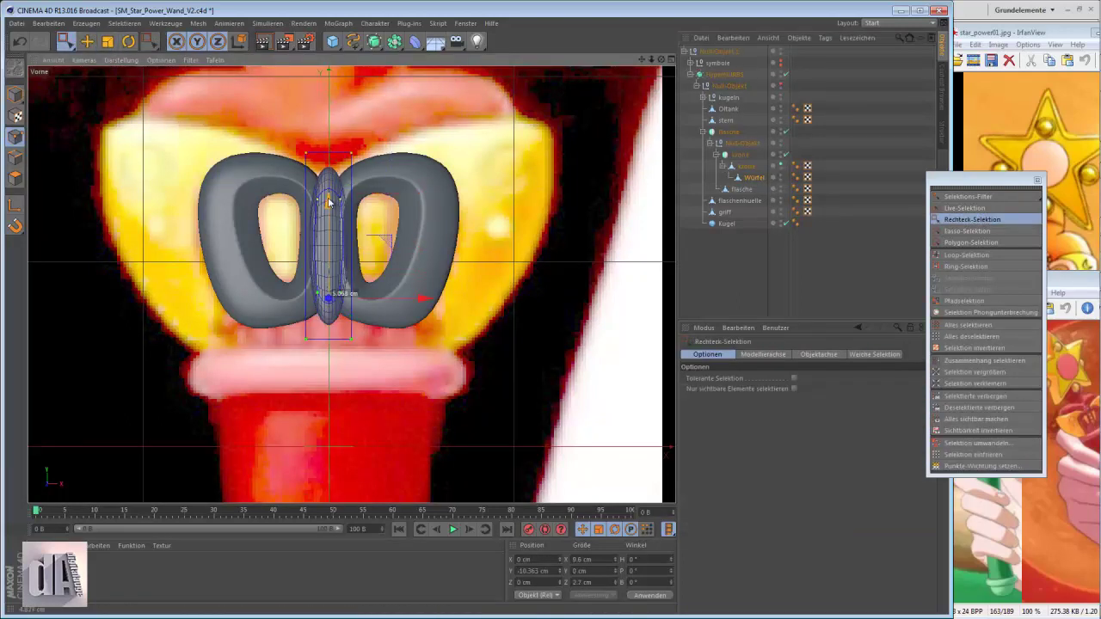
{"action": "left_click", "coordinate": [1016, 440]}
{"action": "left_click", "coordinate": [265, 252]}
Step: Knife-cut the bar, lower its top points about 1.3 cm and raise its bottom points 4.8 cm
{"action": "key", "text": "k"}
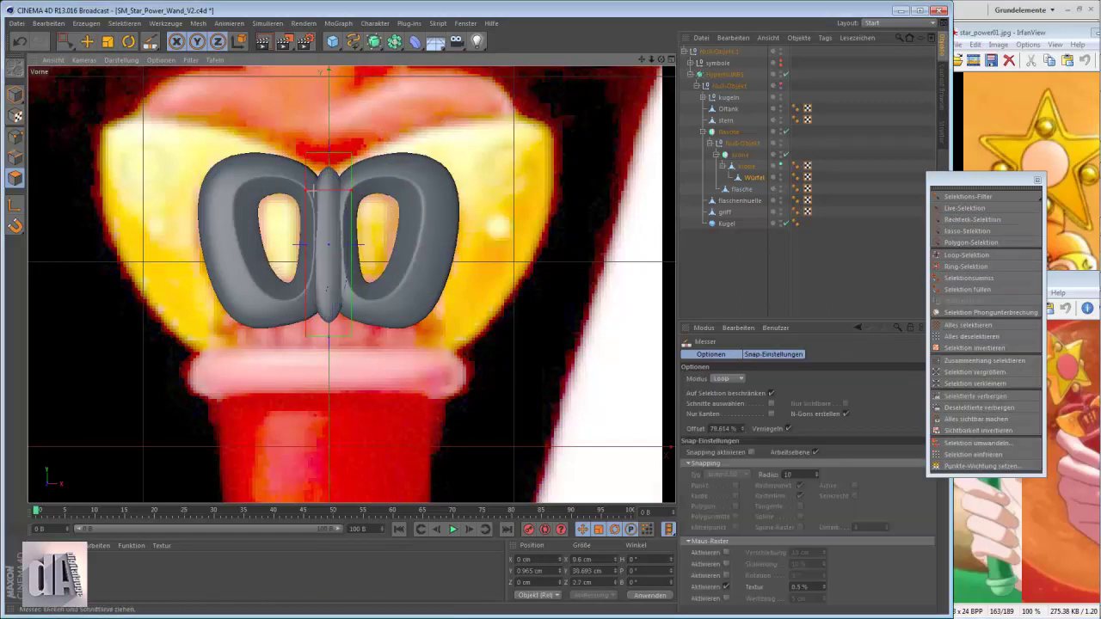
{"action": "left_click", "coordinate": [14, 139]}
{"action": "key", "text": "0"}
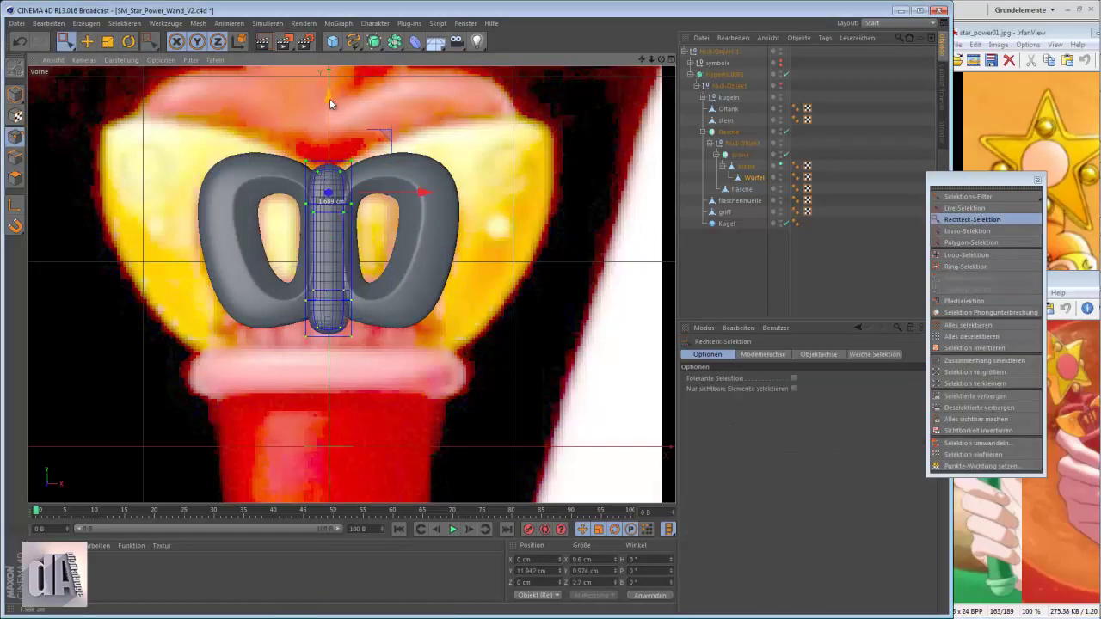
{"action": "left_click_drag", "start_coordinate": [952, 183], "coordinate": [845, 193]}
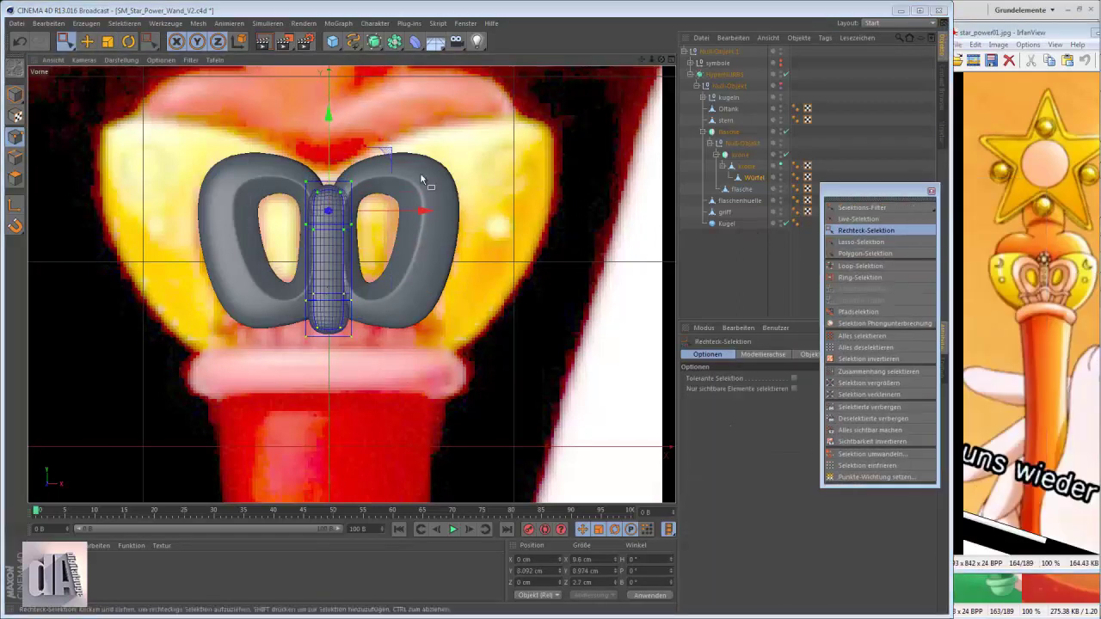
{"action": "left_click_drag", "start_coordinate": [326, 120], "coordinate": [331, 125]}
{"action": "left_click_drag", "start_coordinate": [291, 358], "coordinate": [361, 288]}
{"action": "left_click_drag", "start_coordinate": [328, 231], "coordinate": [331, 197]}
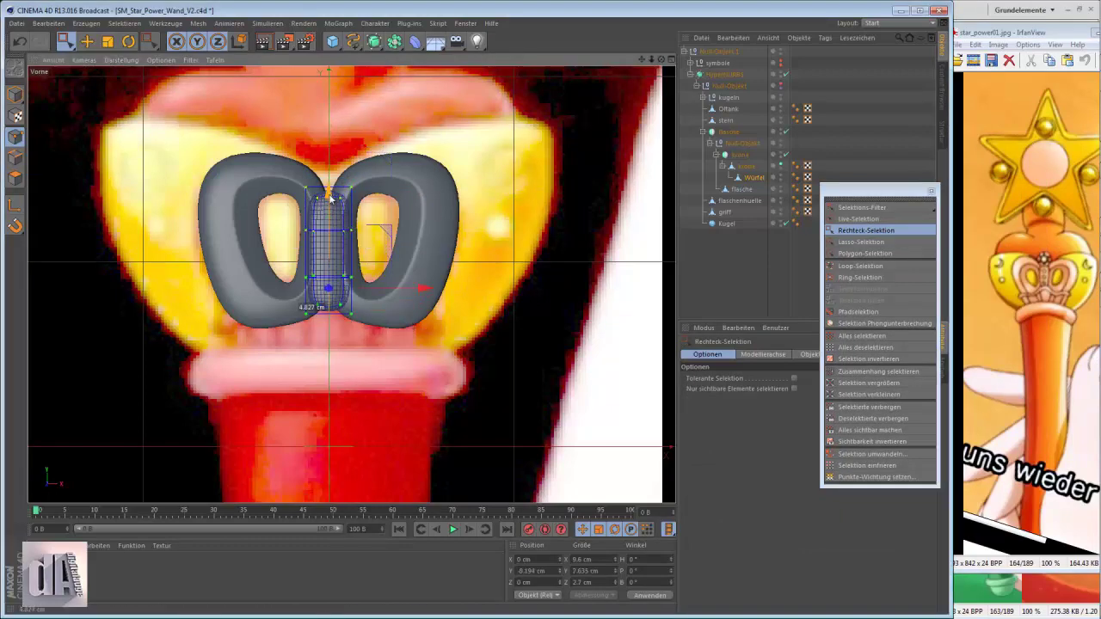
Step: Scale the bar's polygons down so it fits between the two crown loops
{"action": "key", "text": "F1"}
{"action": "left_click_drag", "start_coordinate": [353, 239], "coordinate": [23, 187], "text": "alt"}
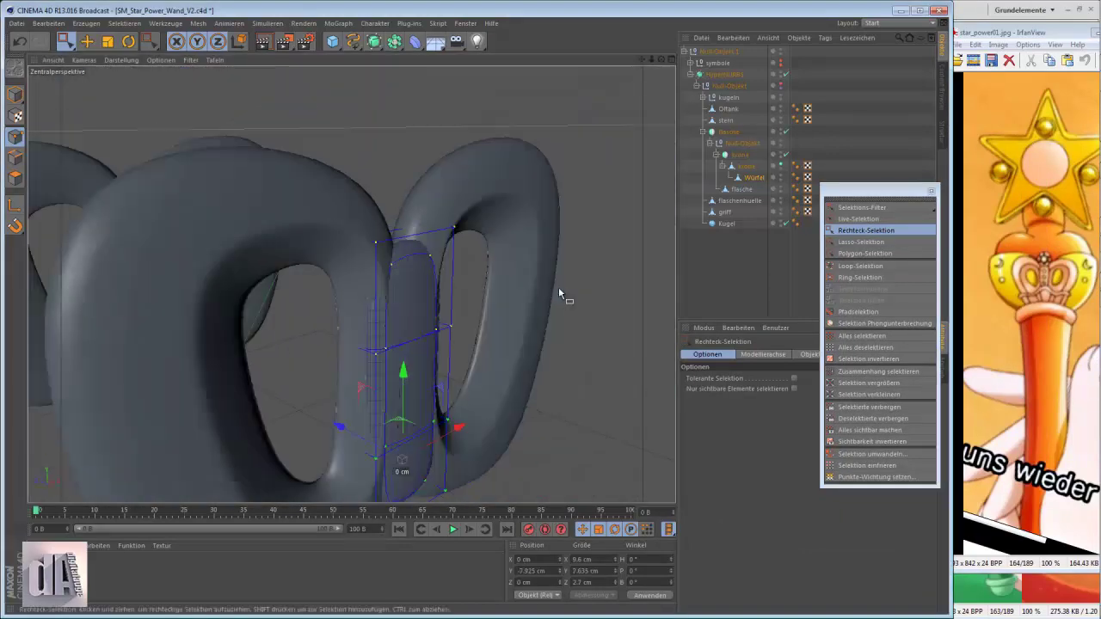
{"action": "left_click", "coordinate": [17, 181]}
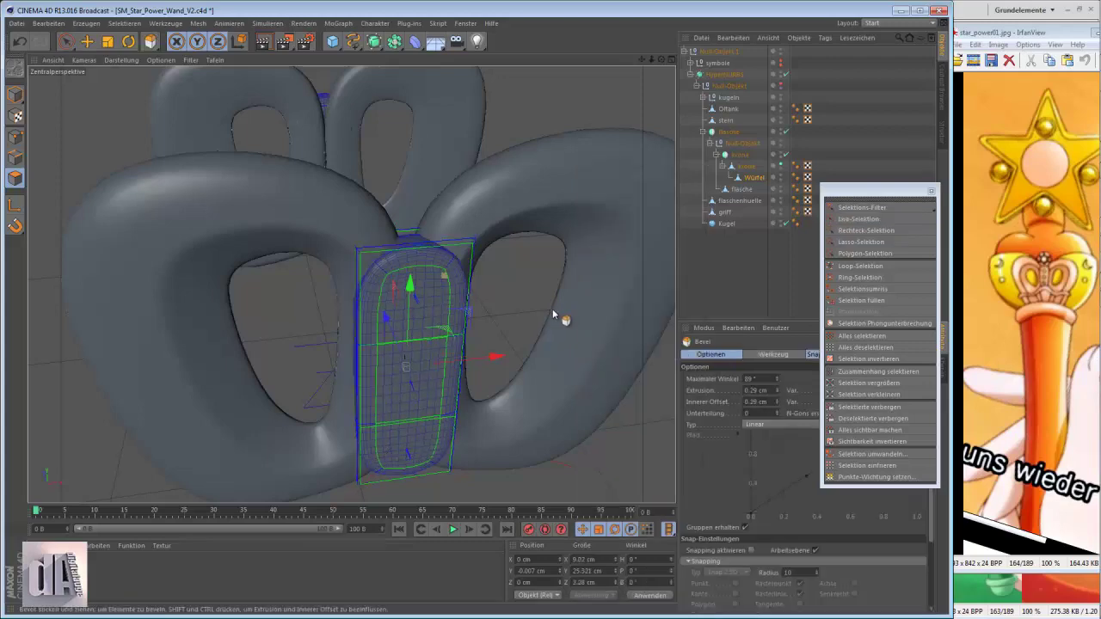
{"action": "key", "text": "t"}
{"action": "mouse_move", "coordinate": [441, 142]}
{"action": "left_mouse_down"}
{"action": "mouse_move", "coordinate": [325, 162]}
{"action": "mouse_move", "coordinate": [530, 281]}
{"action": "mouse_move", "coordinate": [403, 186]}
{"action": "mouse_move", "coordinate": [367, 290]}
{"action": "mouse_move", "coordinate": [244, 321]}
{"action": "mouse_move", "coordinate": [416, 307]}
{"action": "mouse_move", "coordinate": [98, 321]}
{"action": "left_mouse_up"}
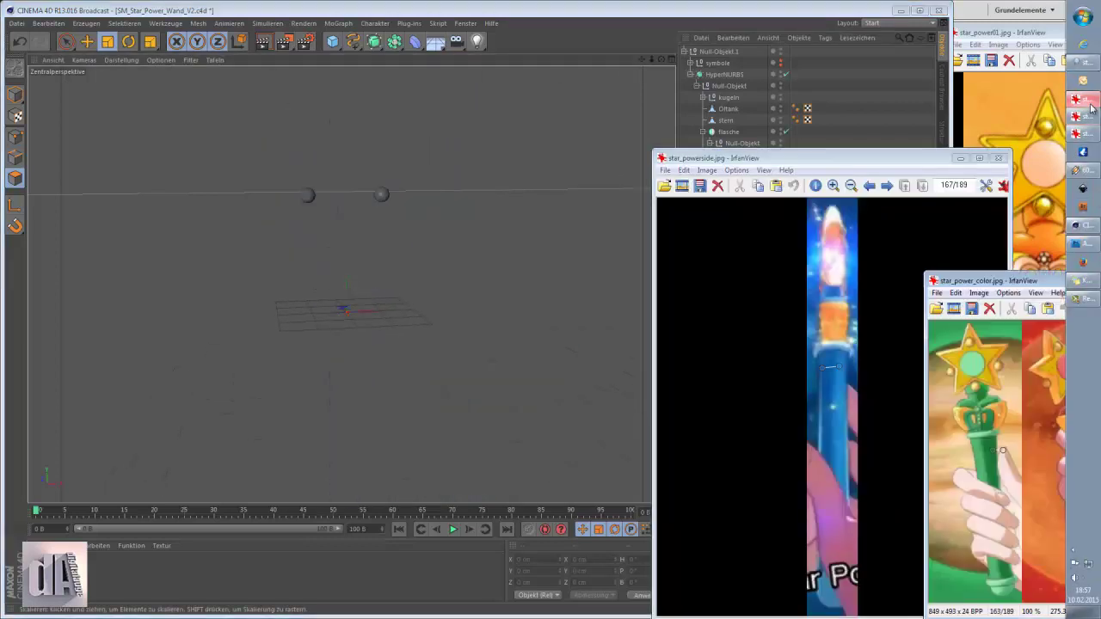
Step: Nudge the selected crown points slightly right to match the reference images
{"action": "left_click", "coordinate": [1083, 102]}
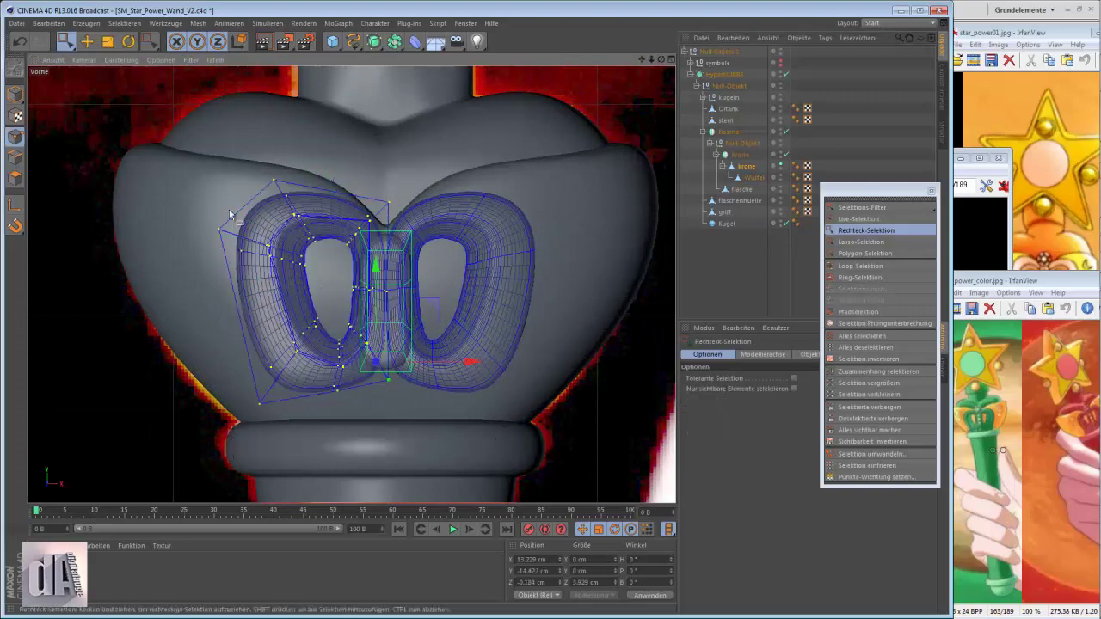
{"action": "left_click_drag", "start_coordinate": [325, 153], "coordinate": [357, 152]}
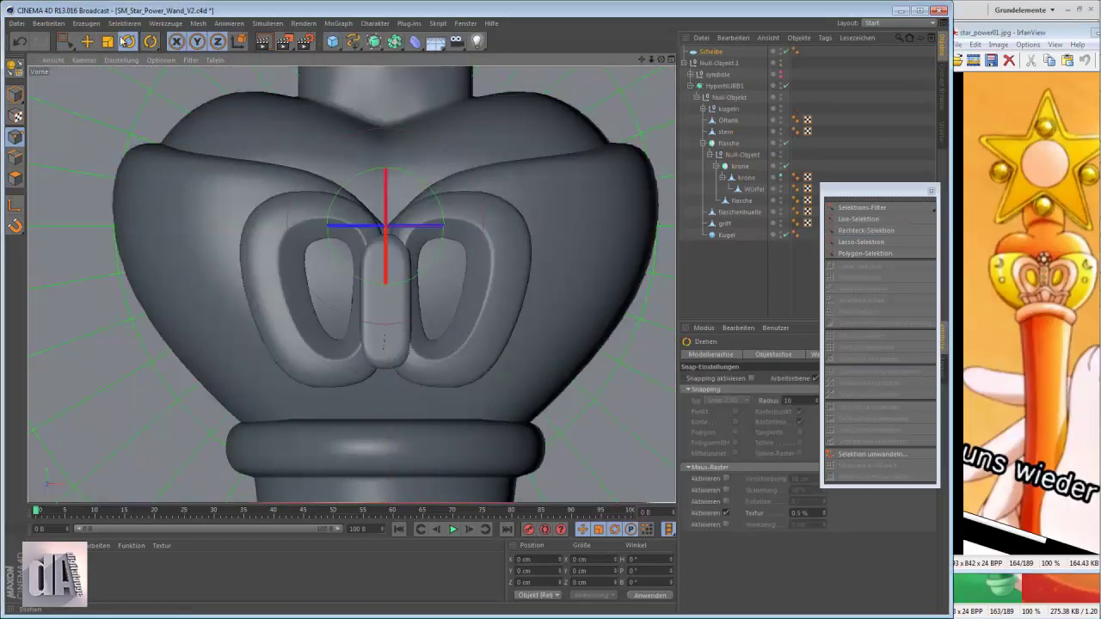
Step: Scale the new disc down to a small gem size at the crown's centre
{"action": "key", "text": "t"}
{"action": "left_click_drag", "start_coordinate": [414, 222], "coordinate": [602, 226]}
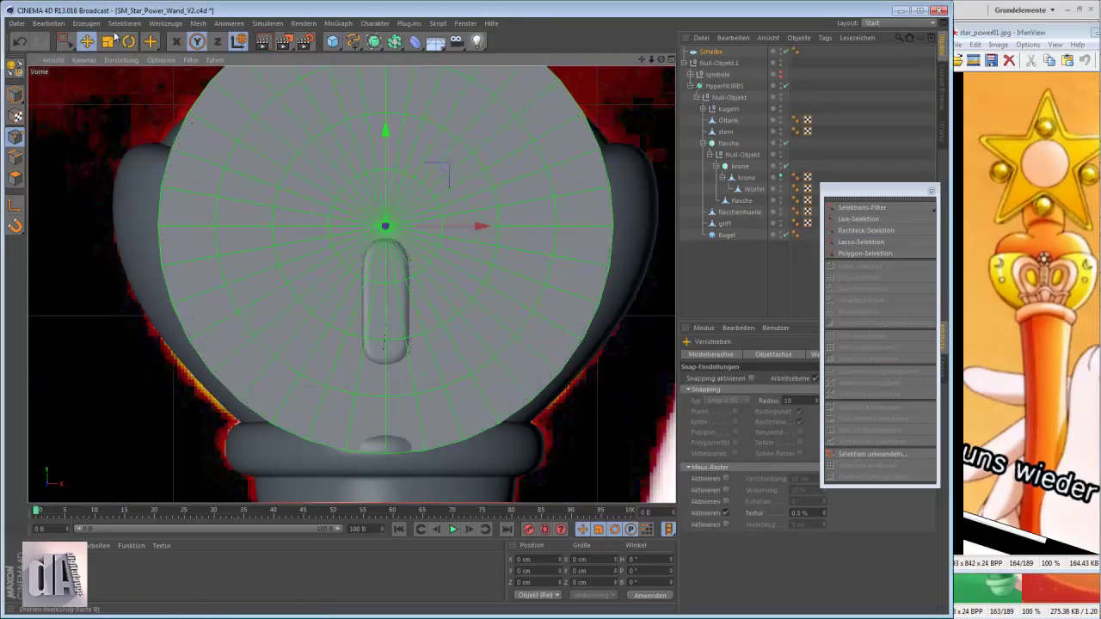
{"action": "key", "text": "t"}
{"action": "left_click_drag", "start_coordinate": [189, 212], "coordinate": [133, 222]}
{"action": "left_click", "coordinate": [121, 60]}
{"action": "left_click", "coordinate": [146, 159]}
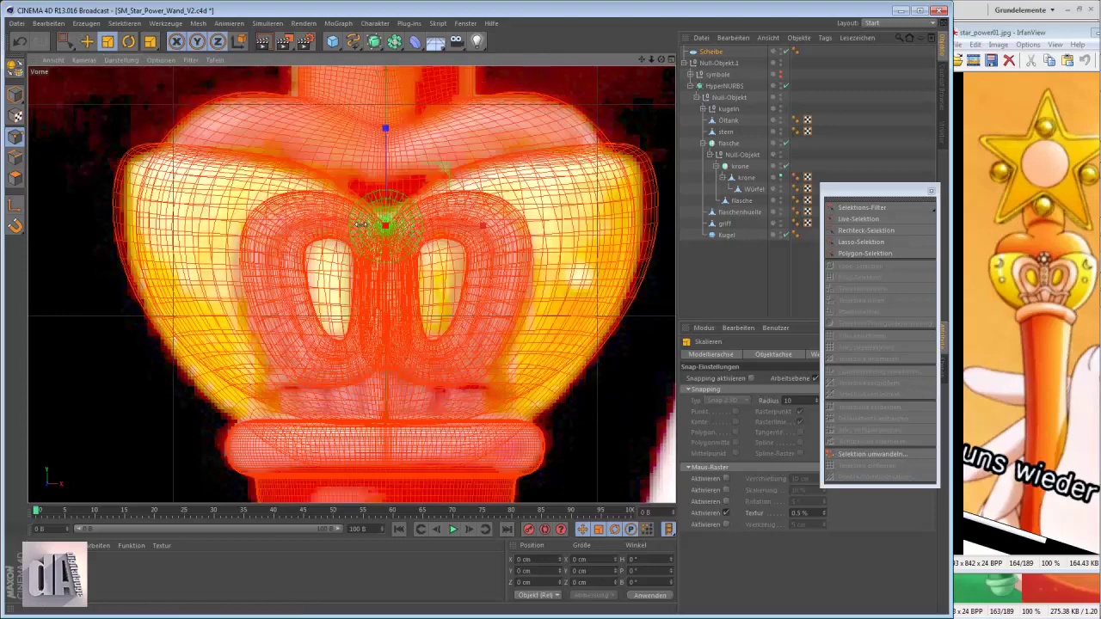
Step: Rename the disc to 'stein' and adjust its circumference segment count
{"action": "left_click", "coordinate": [121, 60]}
{"action": "left_click", "coordinate": [146, 76]}
{"action": "left_click", "coordinate": [712, 51]}
{"action": "type", "text": "stein"}
{"action": "key", "text": "Return"}
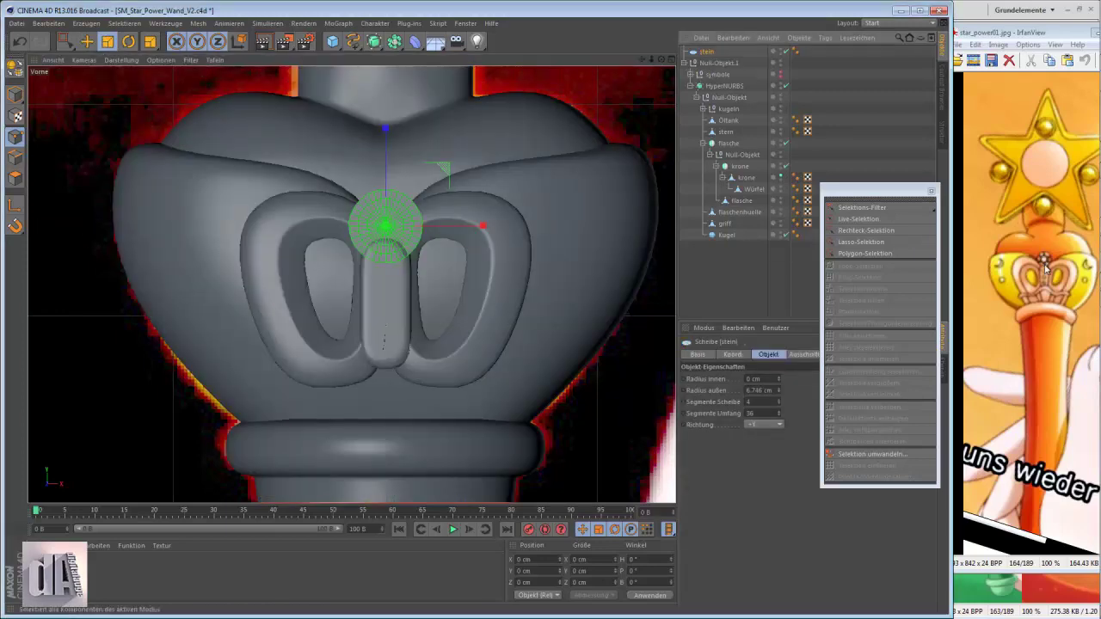
{"action": "left_click", "coordinate": [750, 414]}
{"action": "type", "text": "6"}
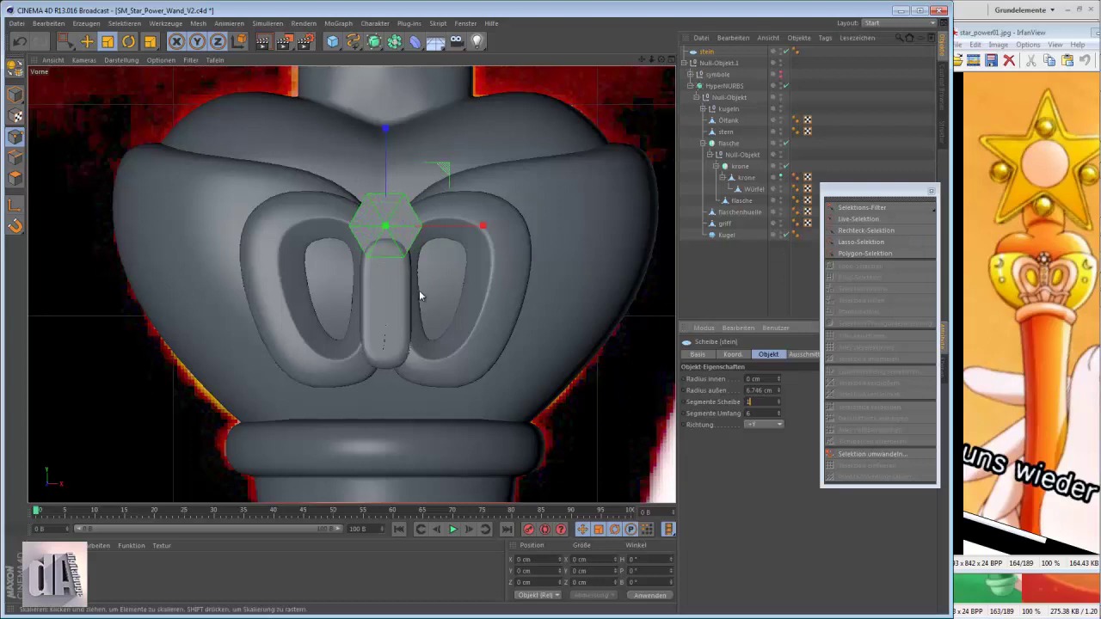
Step: Rotate the stein gem about 29 degrees, shrink it slightly and extrude its faces
{"action": "key", "text": "r"}
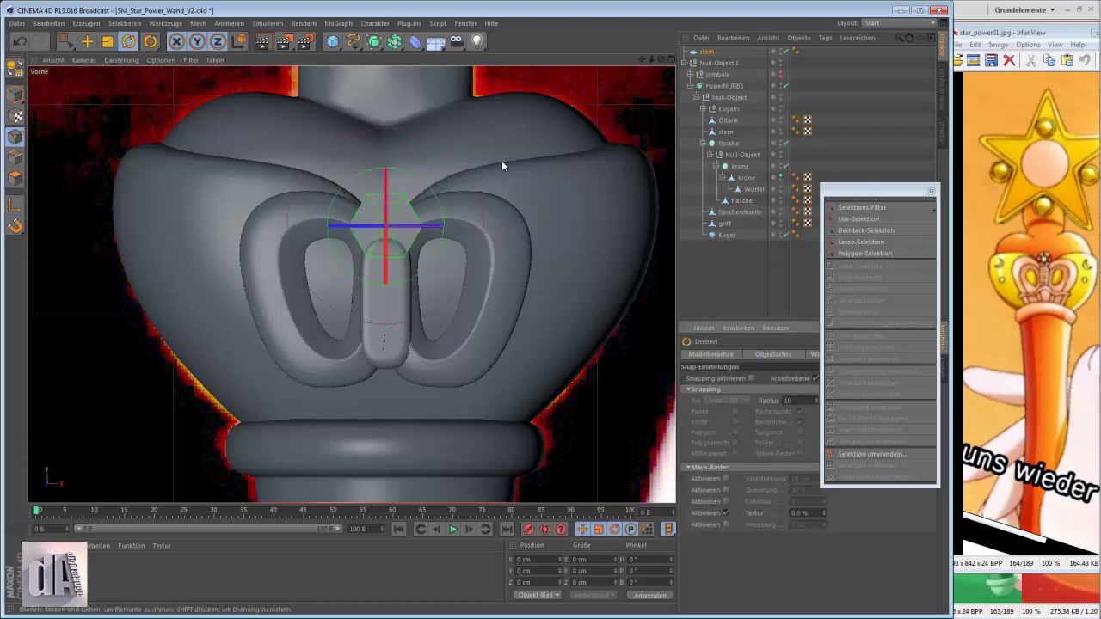
{"action": "left_click_drag", "start_coordinate": [501, 160], "coordinate": [542, 226]}
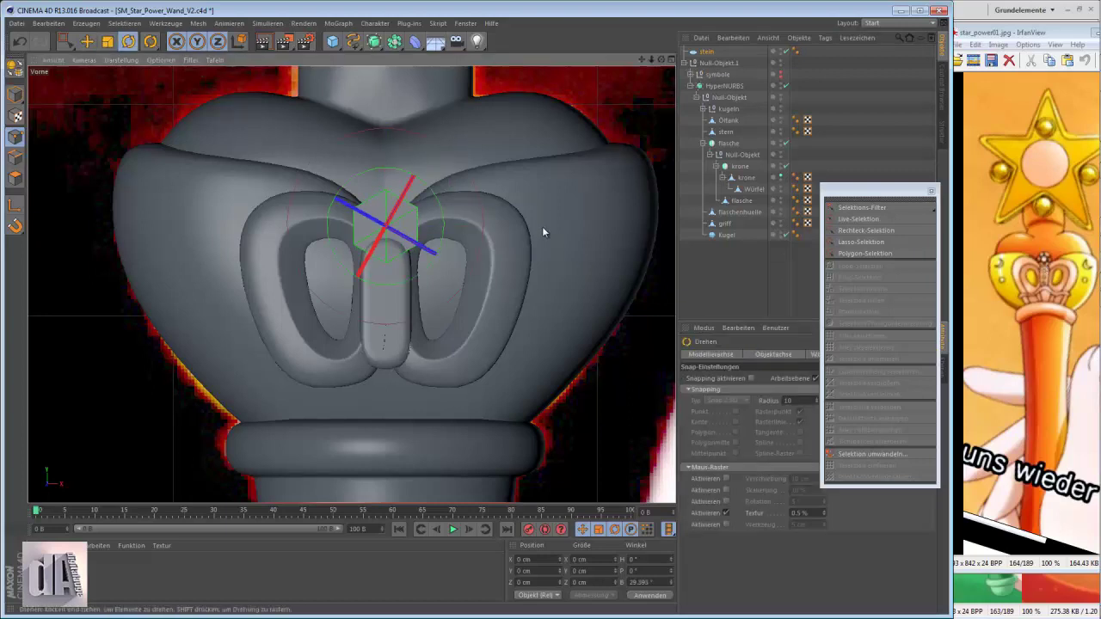
{"action": "left_click", "coordinate": [15, 158]}
{"action": "key", "text": "space"}
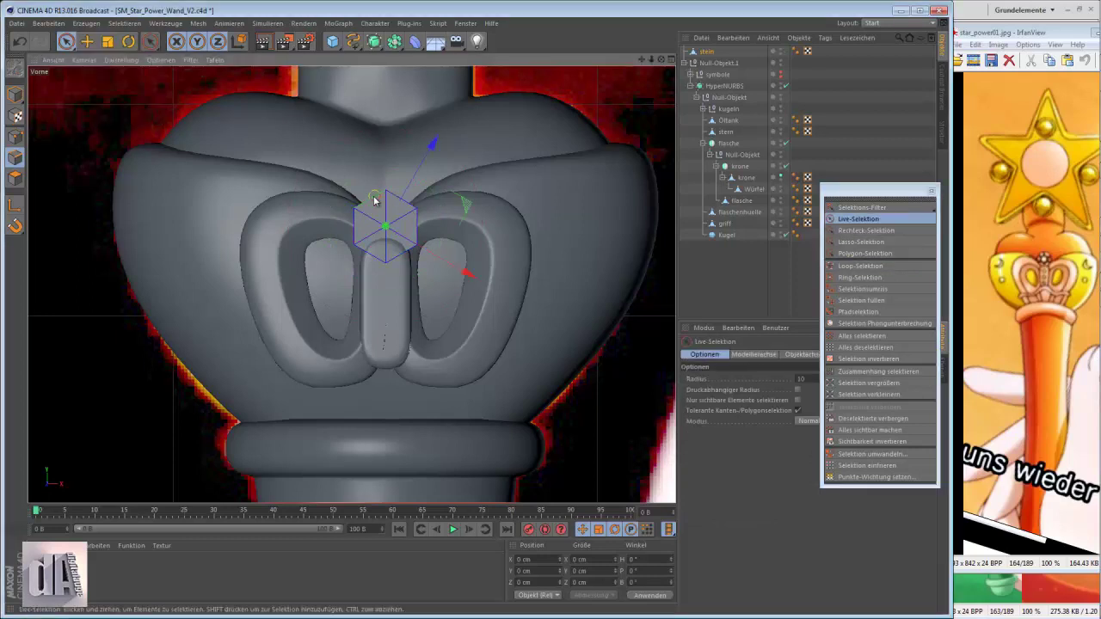
{"action": "key", "text": "t"}
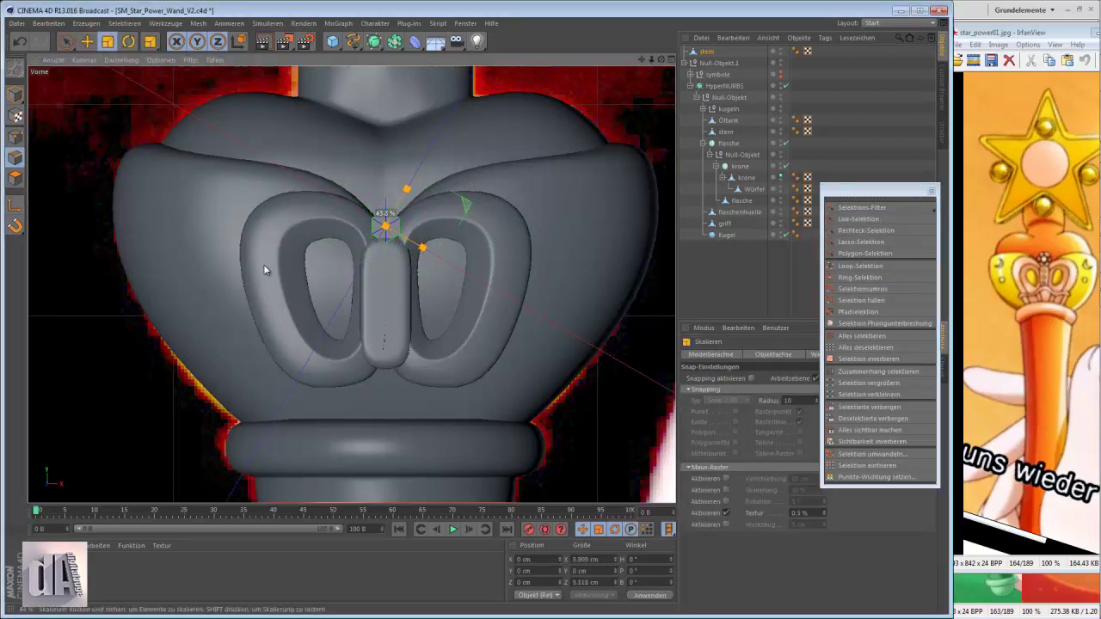
{"action": "left_click_drag", "start_coordinate": [263, 264], "coordinate": [256, 267]}
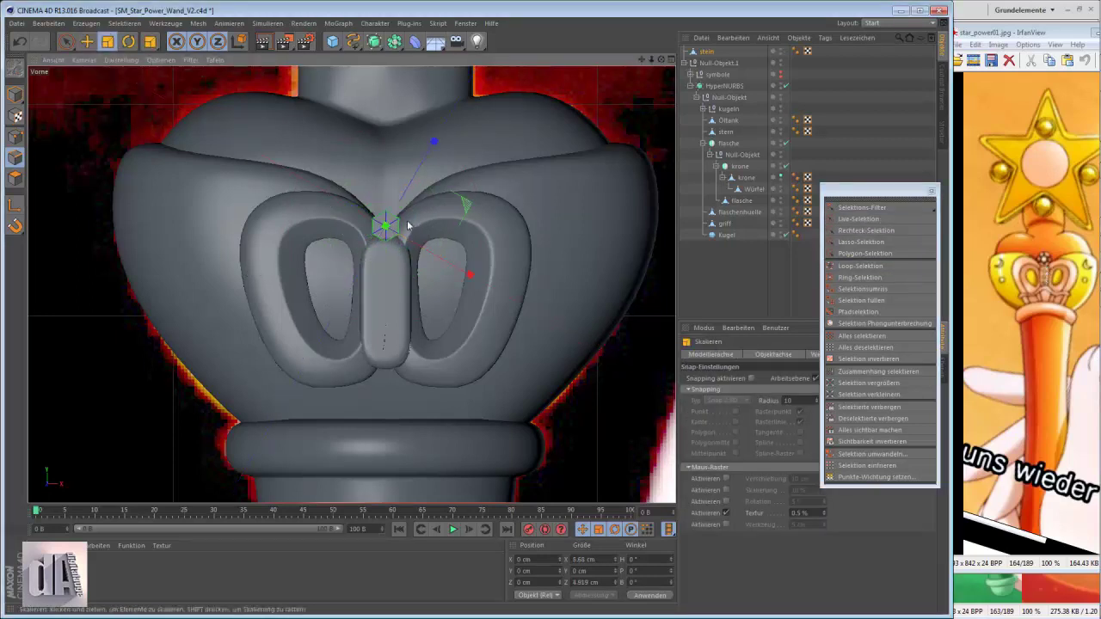
{"action": "right_click", "coordinate": [376, 306]}
{"action": "left_click", "coordinate": [399, 389]}
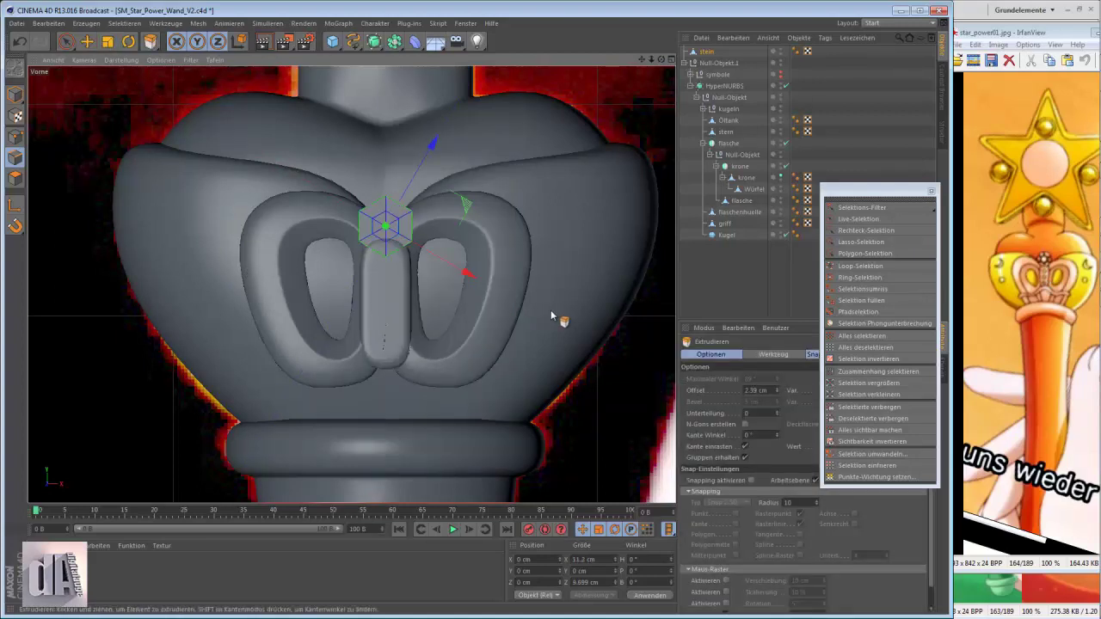
Step: Knife-cut two new edges across the stein gem's front face in the front view
{"action": "key", "text": "F1"}
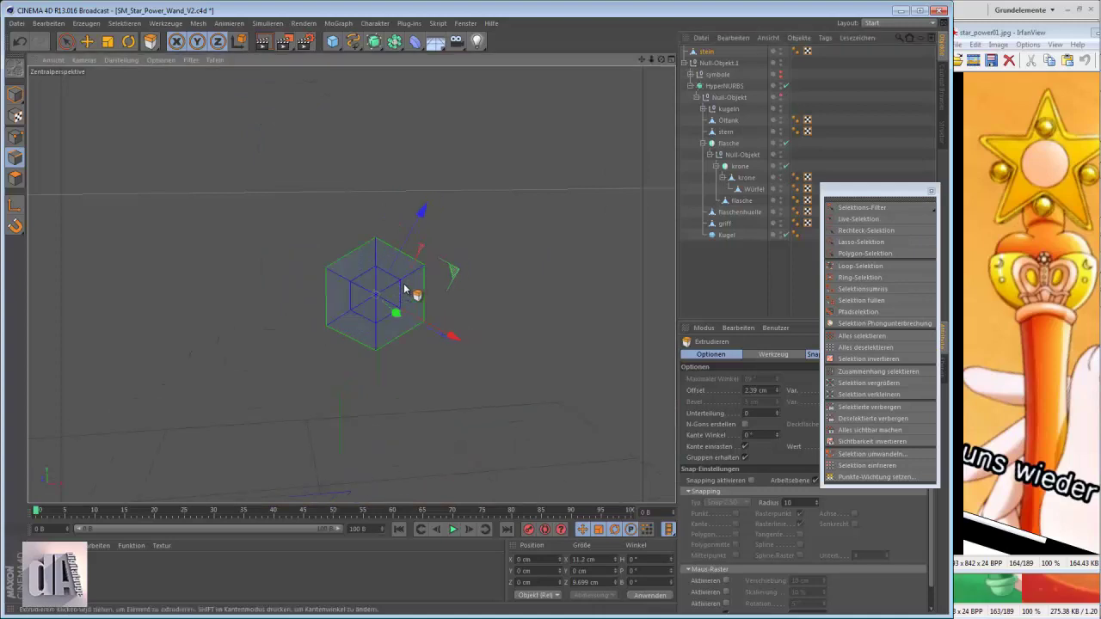
{"action": "mouse_move", "coordinate": [528, 328]}
{"action": "left_mouse_down", "text": "alt"}
{"action": "mouse_move", "coordinate": [263, 283]}
{"action": "mouse_move", "coordinate": [676, 103]}
{"action": "mouse_move", "coordinate": [278, 363]}
{"action": "mouse_move", "coordinate": [460, 318]}
{"action": "left_mouse_up", "text": "alt"}
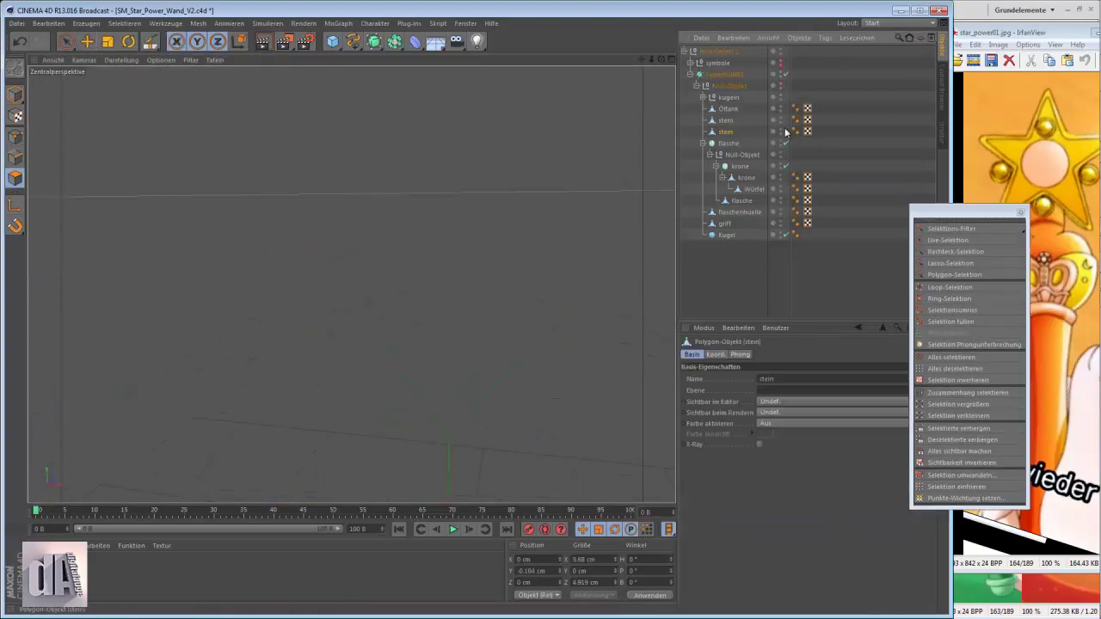
{"action": "key", "text": "F4"}
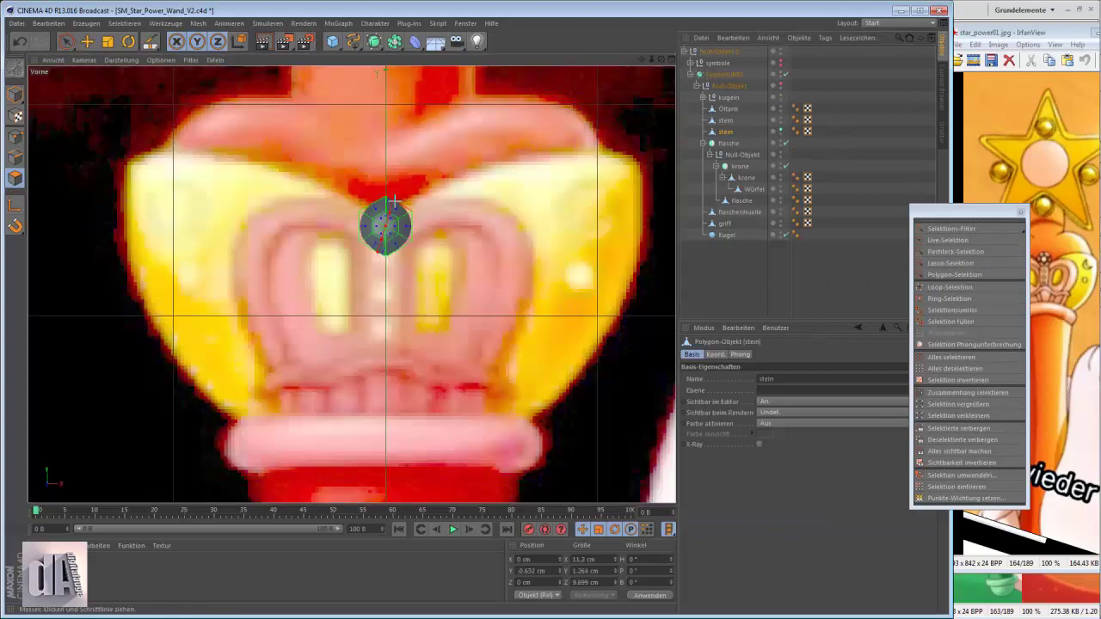
{"action": "scroll", "coordinate": [343, 156], "scroll_direction": "up", "scroll_amount": 5}
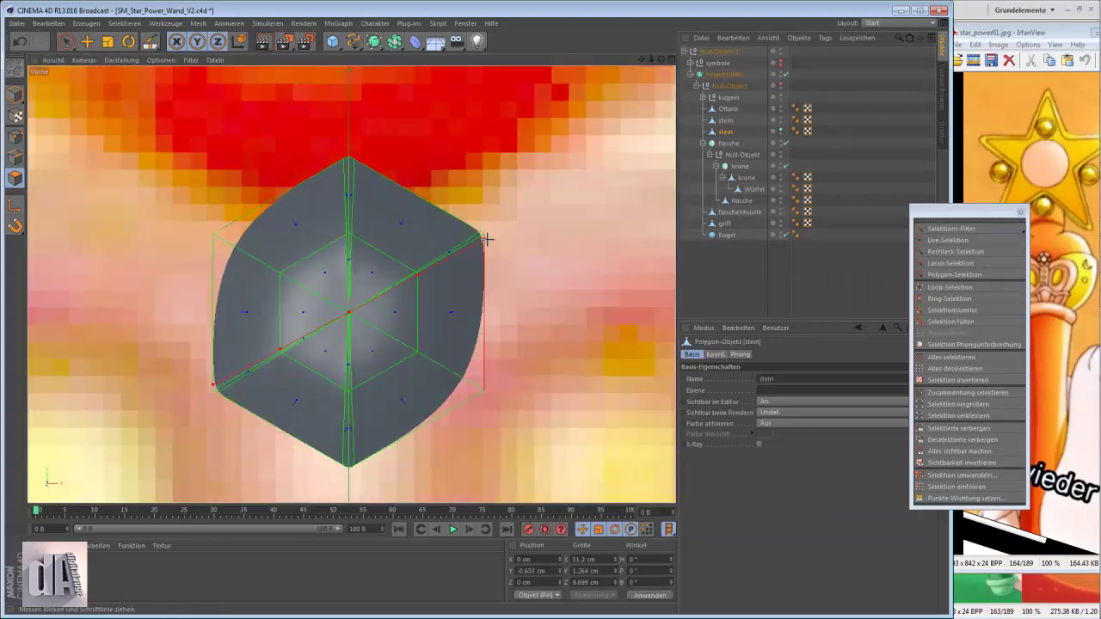
{"action": "left_click_drag", "start_coordinate": [215, 234], "coordinate": [482, 395]}
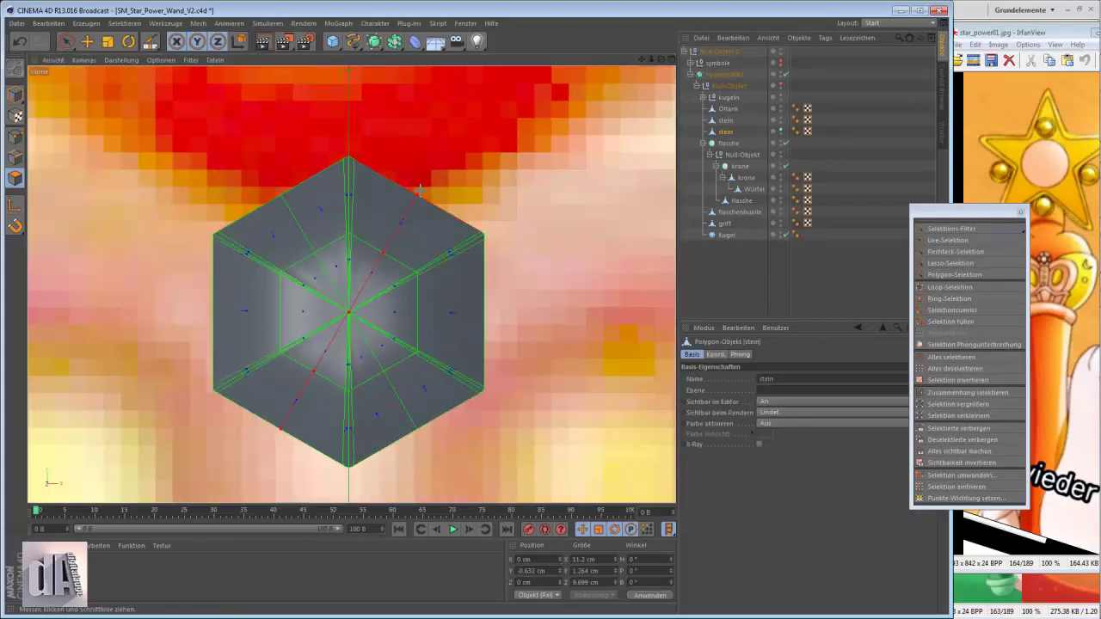
{"action": "left_click_drag", "start_coordinate": [474, 307], "coordinate": [473, 307]}
{"action": "key", "text": "space"}
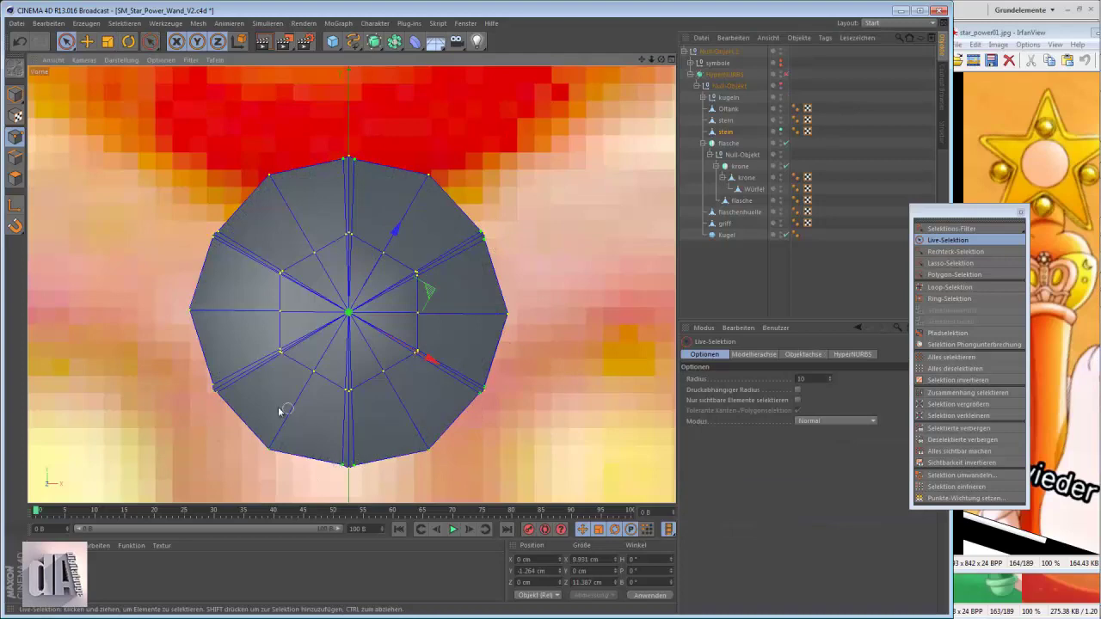
Step: Preview the gem with HyperNURBS smoothing, then knife-cut a loop around its central hexagon
{"action": "key", "text": "t"}
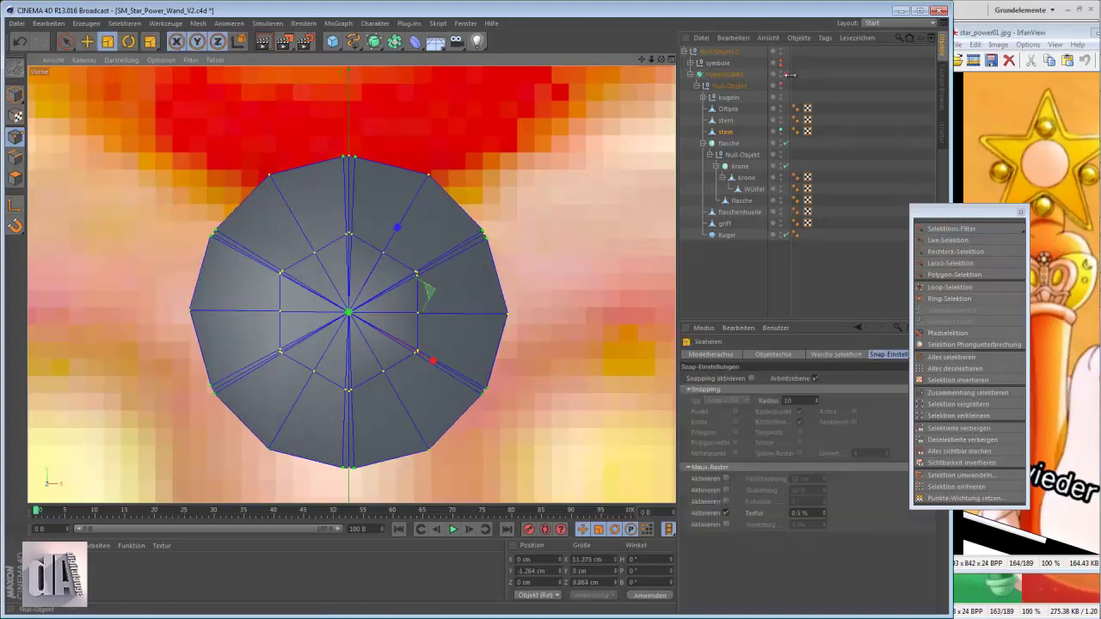
{"action": "left_click", "coordinate": [785, 74]}
{"action": "left_click", "coordinate": [726, 132]}
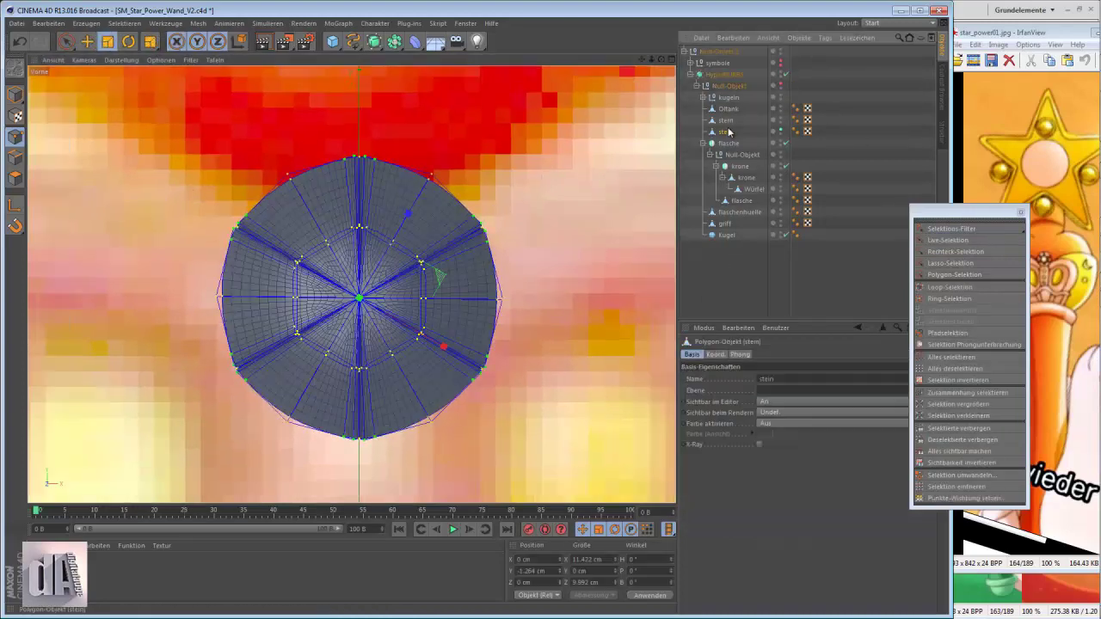
{"action": "left_click", "coordinate": [14, 178]}
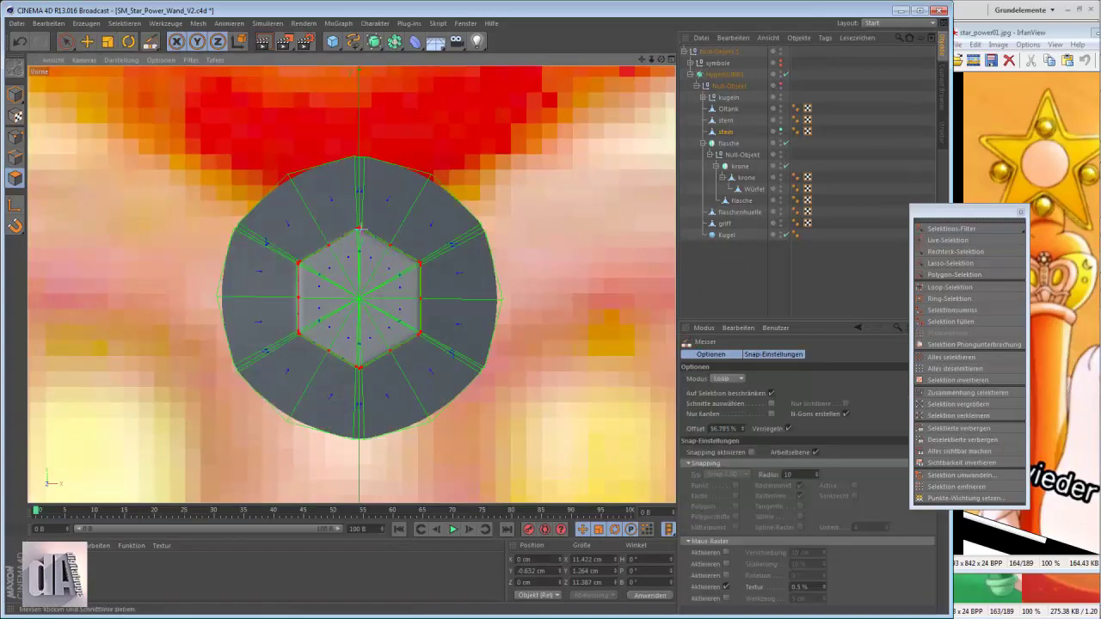
{"action": "key", "text": "k"}
Step: Extrude the gem's selected central faces outward, repeating the extrude for more depth
{"action": "key", "text": "F1"}
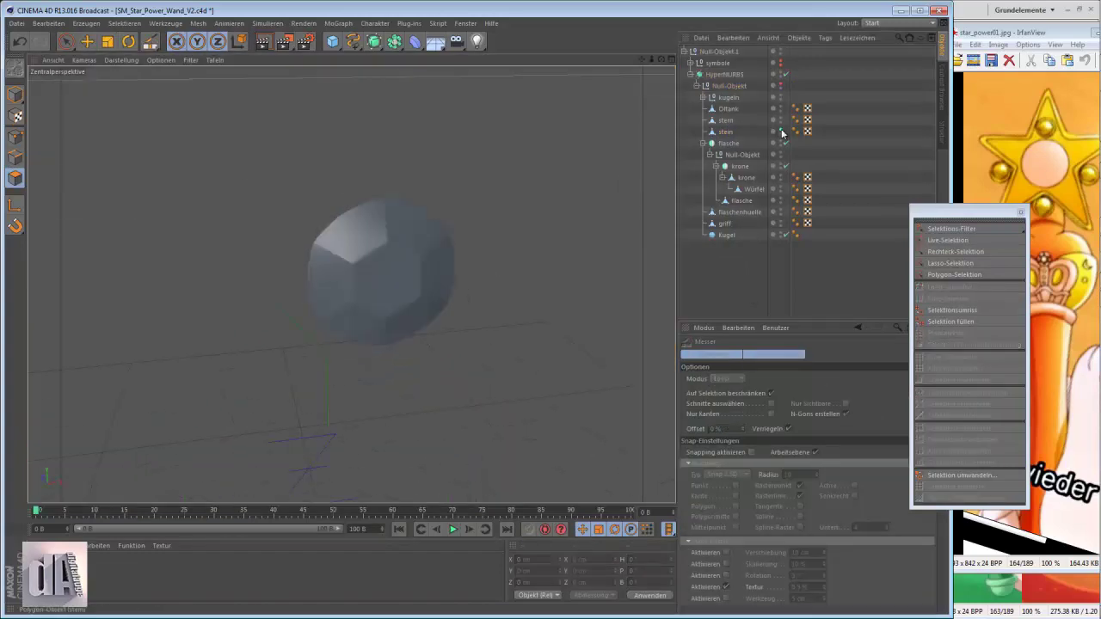
{"action": "scroll", "coordinate": [407, 218], "scroll_direction": "down", "scroll_amount": 3}
{"action": "key", "text": "e"}
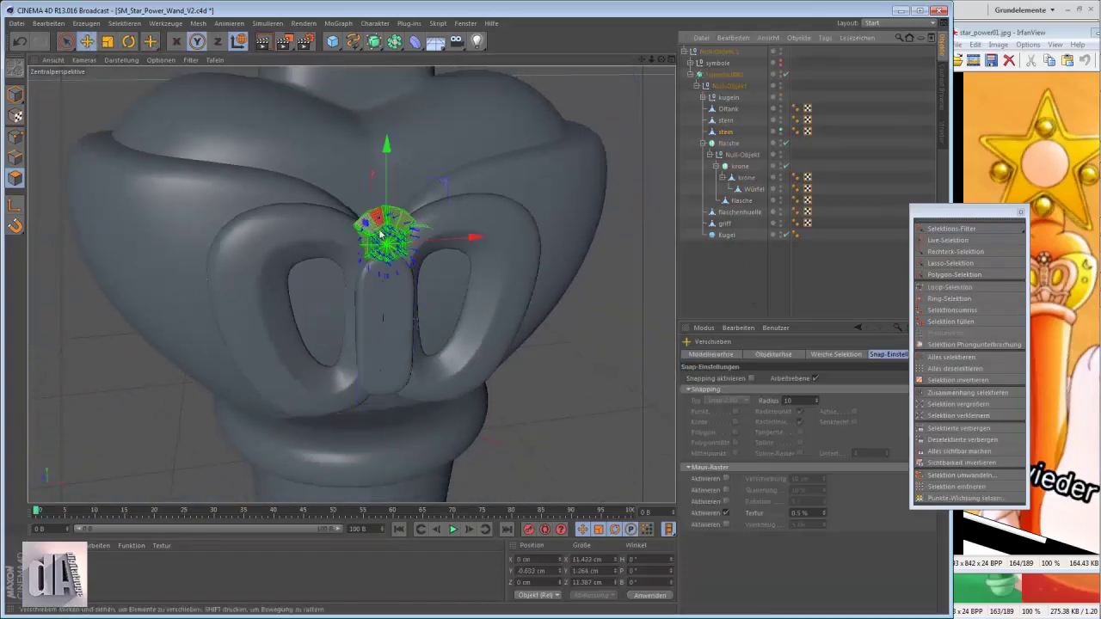
{"action": "left_click_drag", "start_coordinate": [371, 228], "coordinate": [488, 170], "text": "alt"}
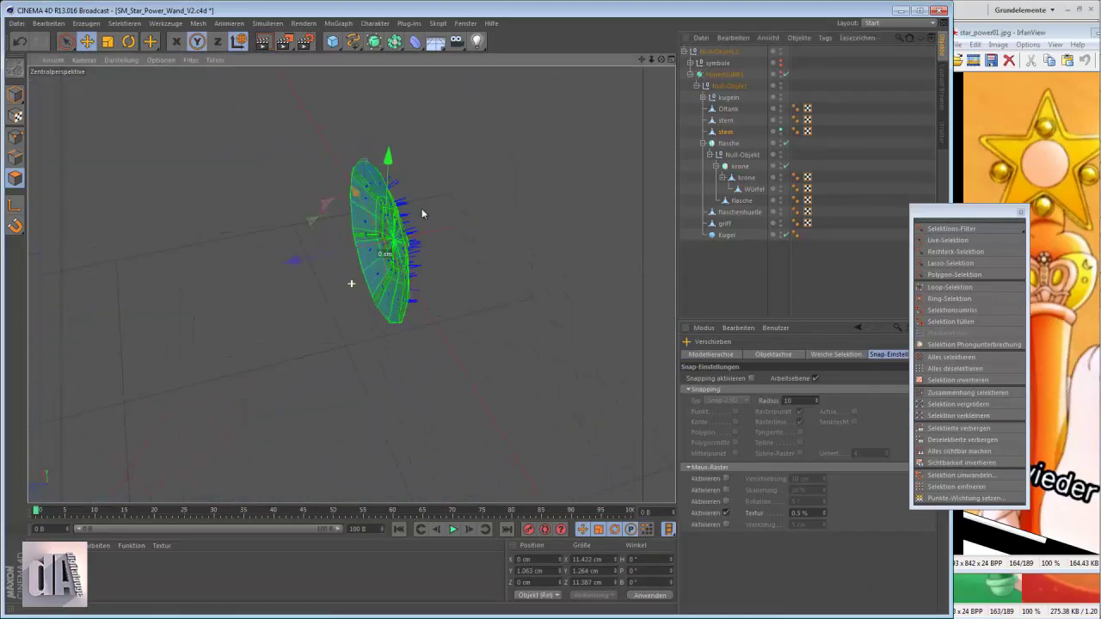
{"action": "right_click", "coordinate": [488, 170]}
{"action": "left_click", "coordinate": [516, 366]}
{"action": "scroll", "coordinate": [422, 241], "scroll_direction": "up", "scroll_amount": 5}
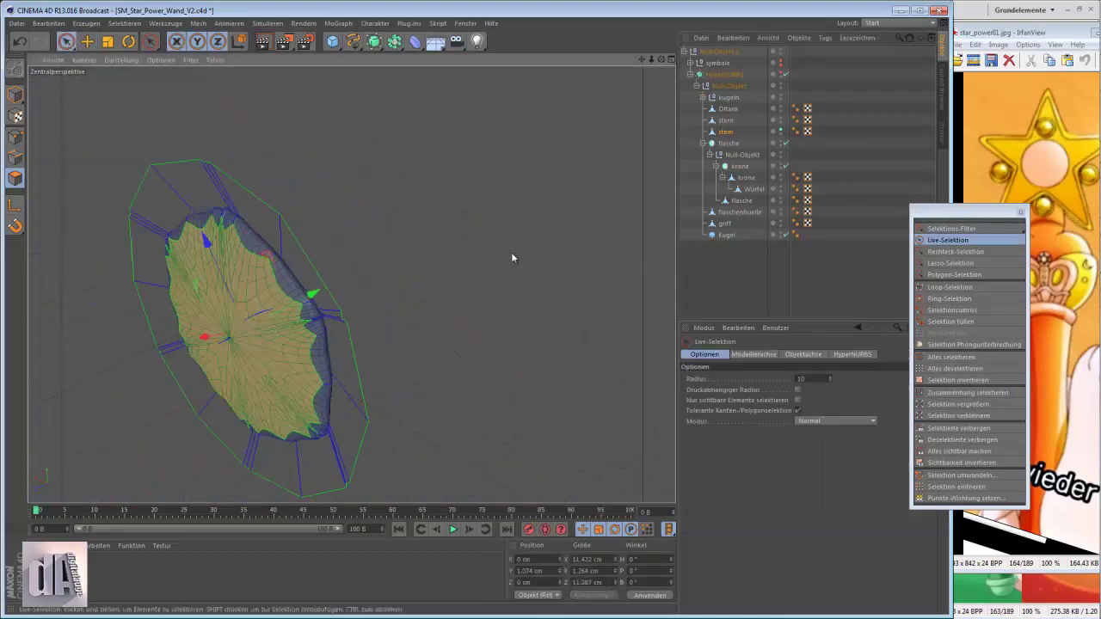
{"action": "left_click_drag", "start_coordinate": [554, 316], "coordinate": [481, 292], "text": "alt"}
{"action": "left_click", "coordinate": [947, 240]}
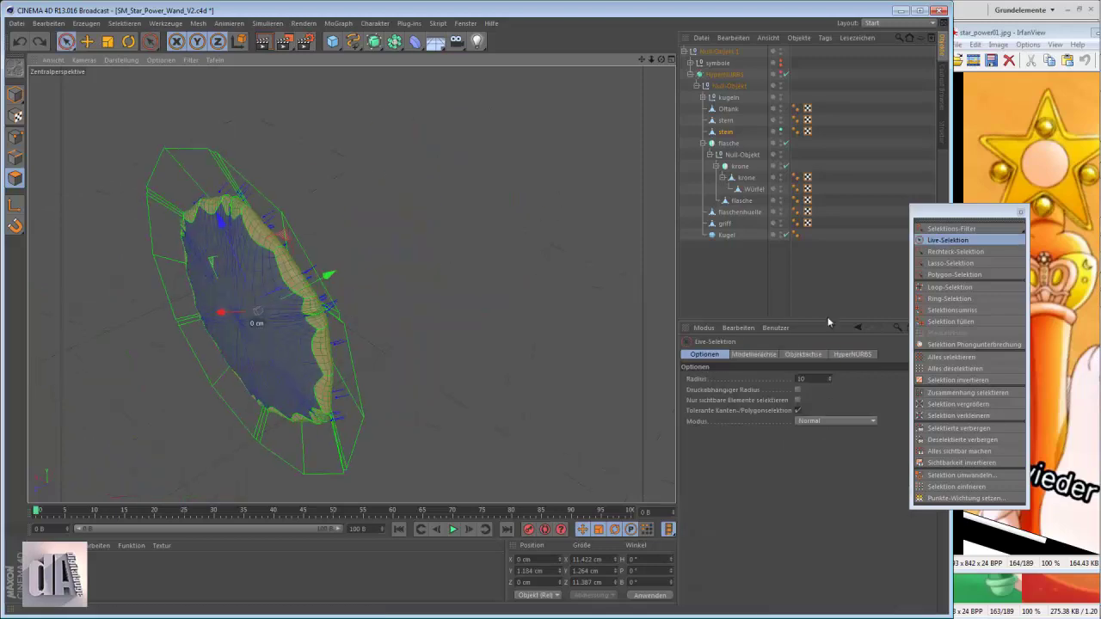
{"action": "right_click", "coordinate": [492, 358]}
{"action": "left_click", "coordinate": [489, 366]}
{"action": "left_click_drag", "start_coordinate": [559, 319], "coordinate": [147, 155], "text": "alt"}
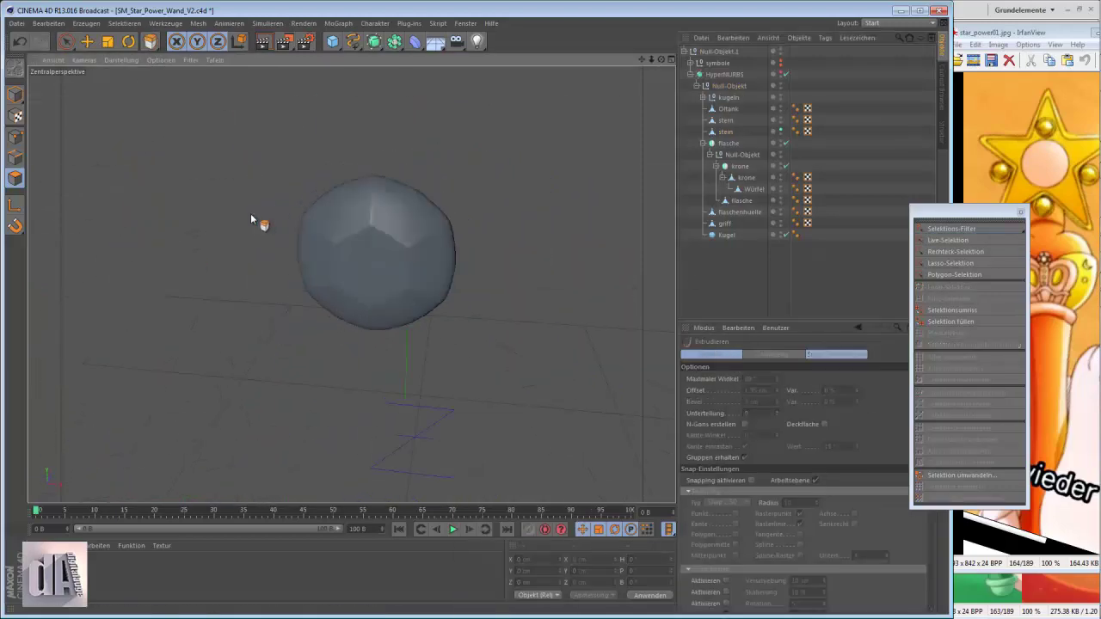
Step: Preview the gem with smoothing subdivision in the front view, then undo it
{"action": "key", "text": "F4"}
{"action": "scroll", "coordinate": [326, 206], "scroll_direction": "up", "scroll_amount": 4}
{"action": "scroll", "coordinate": [377, 189], "scroll_direction": "up", "scroll_amount": 3}
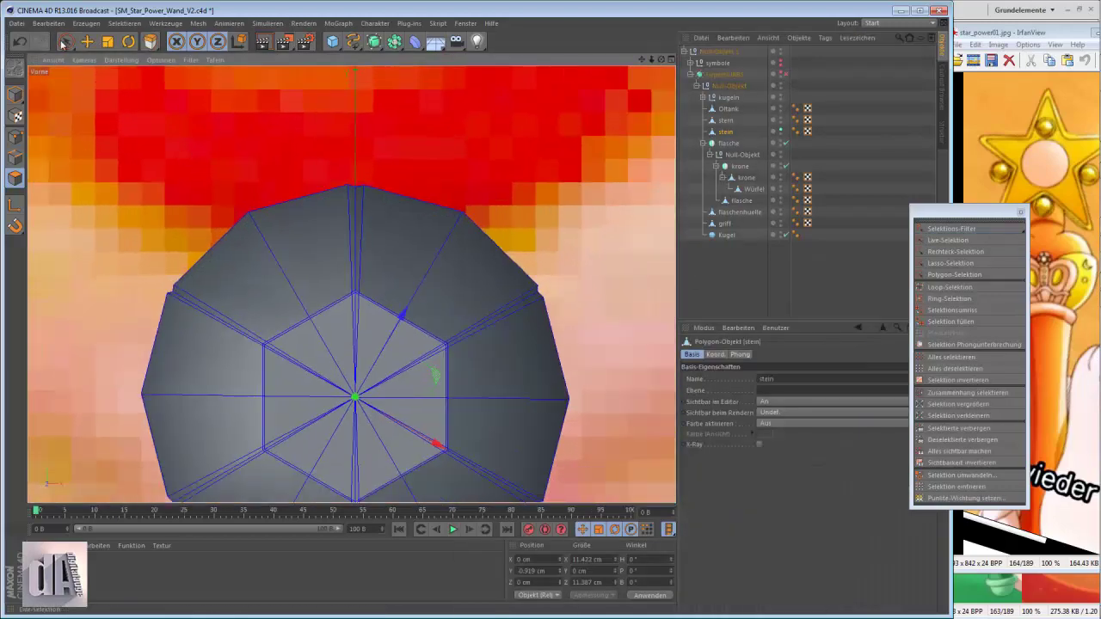
{"action": "key", "text": "space"}
{"action": "key", "text": "t"}
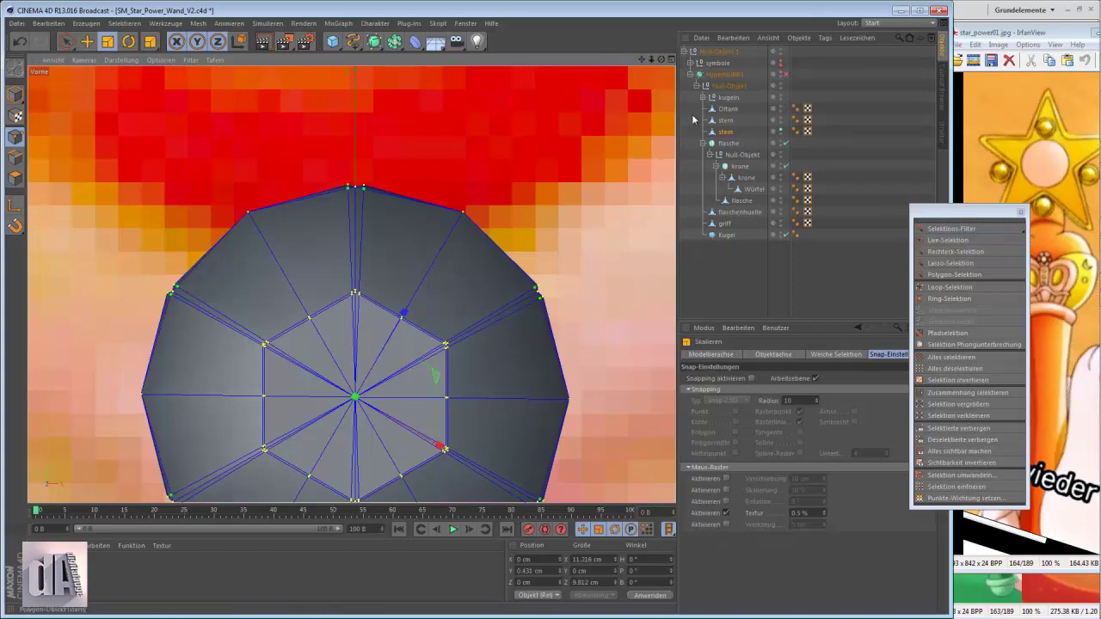
{"action": "left_click", "coordinate": [18, 43]}
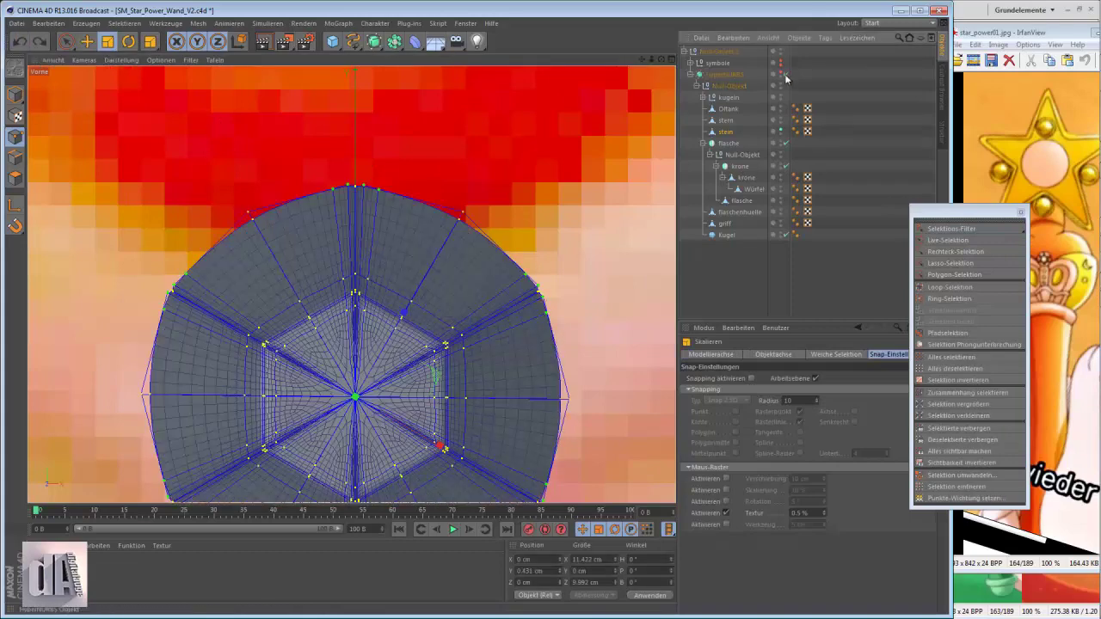
{"action": "key", "text": "ctrl+y"}
{"action": "key", "text": "space"}
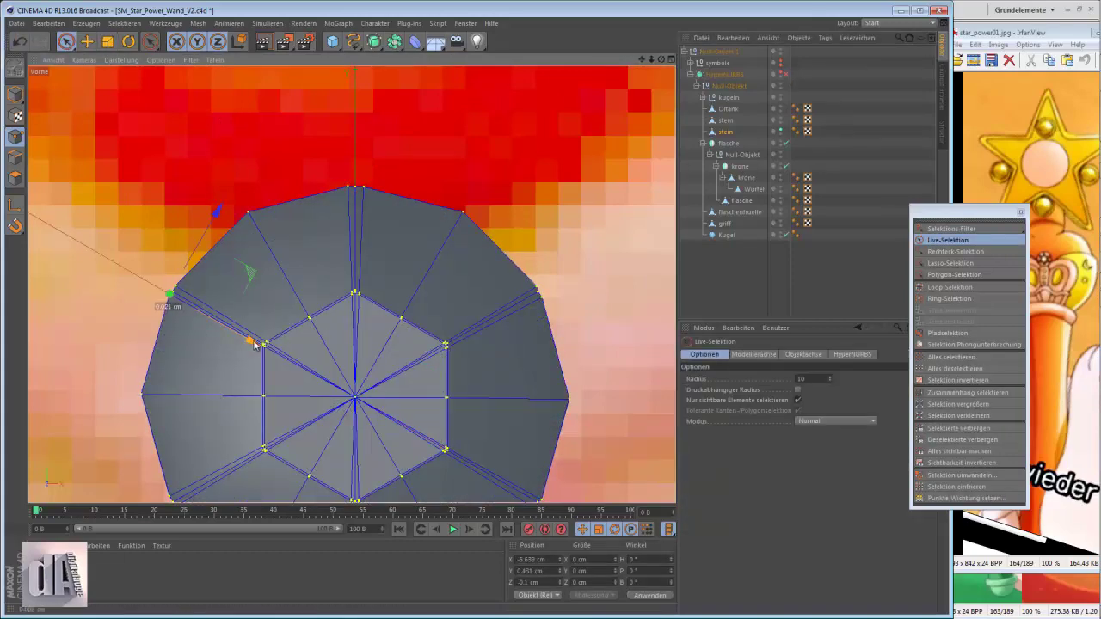
{"action": "scroll", "coordinate": [496, 442], "scroll_direction": "down", "scroll_amount": 2}
Step: Select the gem's rim vertices, including the lower-right one
{"action": "left_click", "coordinate": [497, 442]}
{"action": "scroll", "coordinate": [496, 442], "scroll_direction": "up", "scroll_amount": 2}
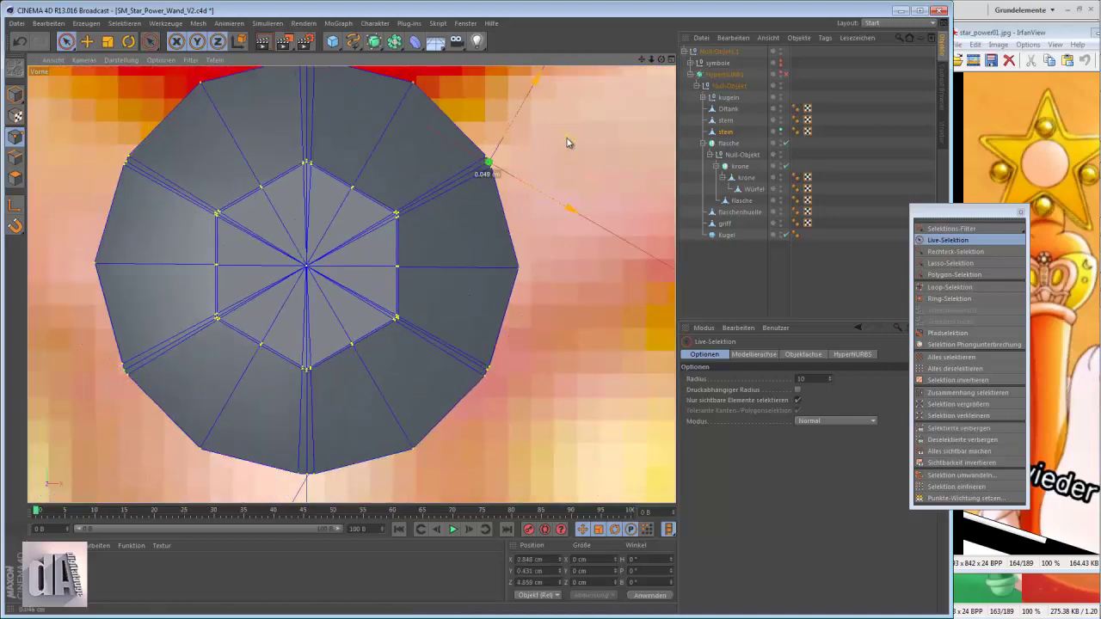
{"action": "left_click", "coordinate": [487, 370]}
{"action": "scroll", "coordinate": [488, 370], "scroll_direction": "up", "scroll_amount": 2}
{"action": "scroll", "coordinate": [567, 347], "scroll_direction": "down", "scroll_amount": 2}
{"action": "scroll", "coordinate": [225, 231], "scroll_direction": "up", "scroll_amount": 2}
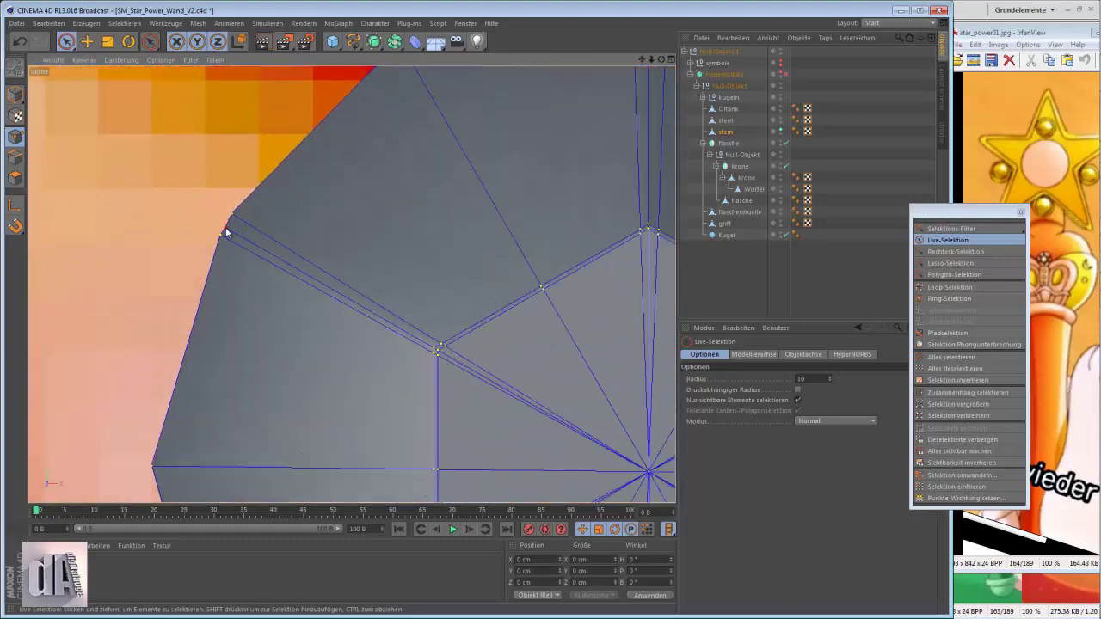
{"action": "scroll", "coordinate": [306, 202], "scroll_direction": "down", "scroll_amount": 3}
Step: Extrude the gem's polygons outward with a 1.71 cm offset
{"action": "key", "text": "q"}
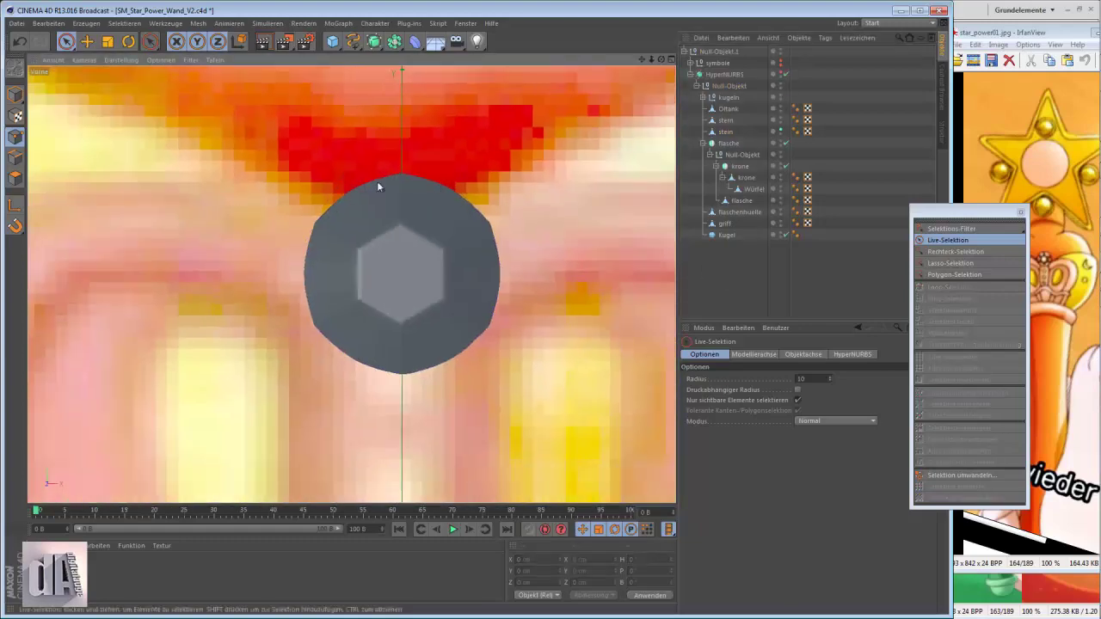
{"action": "left_click_drag", "start_coordinate": [377, 180], "coordinate": [647, 203], "text": "alt"}
{"action": "right_click", "coordinate": [495, 143]}
{"action": "left_click", "coordinate": [550, 250]}
{"action": "right_click", "coordinate": [449, 195]}
{"action": "left_click", "coordinate": [507, 284]}
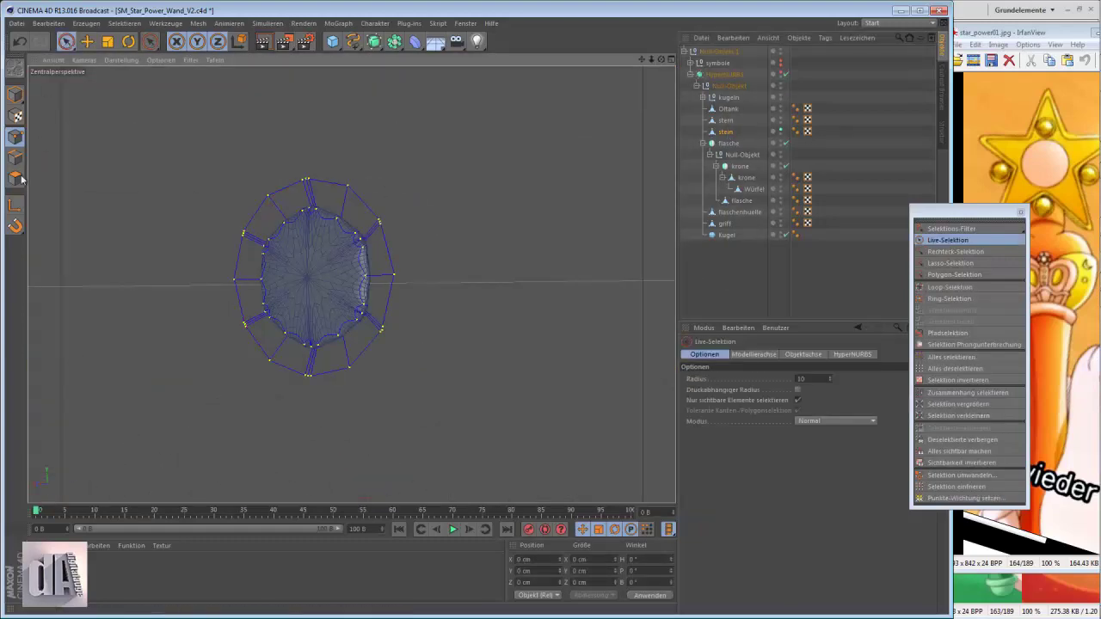
{"action": "mouse_move", "coordinate": [496, 311]}
{"action": "left_mouse_down"}
{"action": "mouse_move", "coordinate": [296, 332]}
{"action": "mouse_move", "coordinate": [206, 311]}
{"action": "left_mouse_up"}
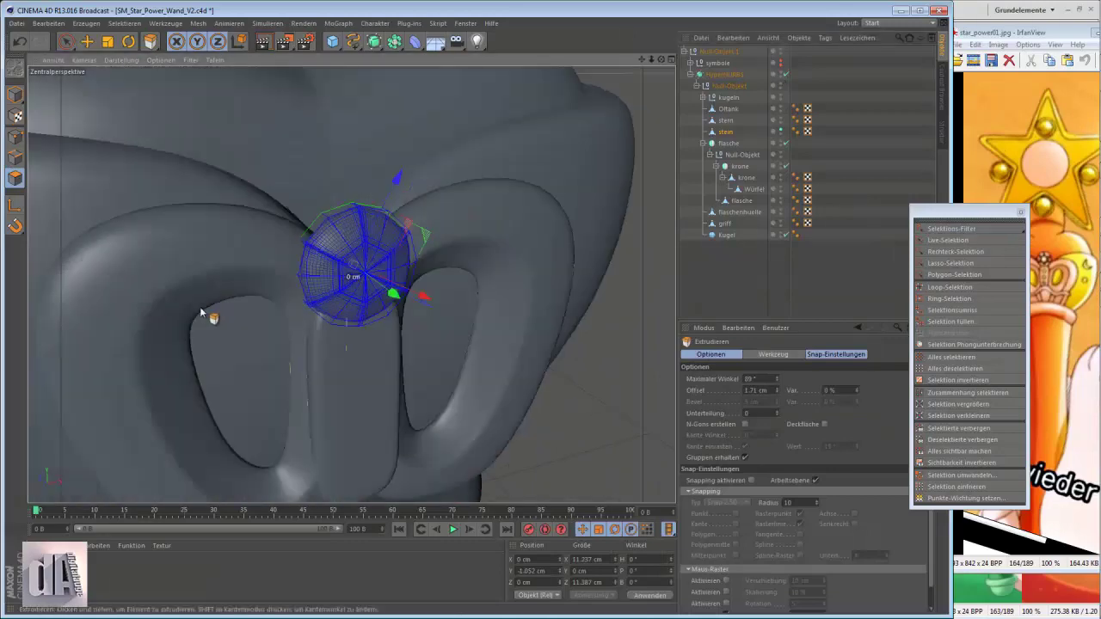
{"action": "key", "text": "F4"}
Step: Move the stein gem into the flasche bottle's group alongside the crown
{"action": "key", "text": "e"}
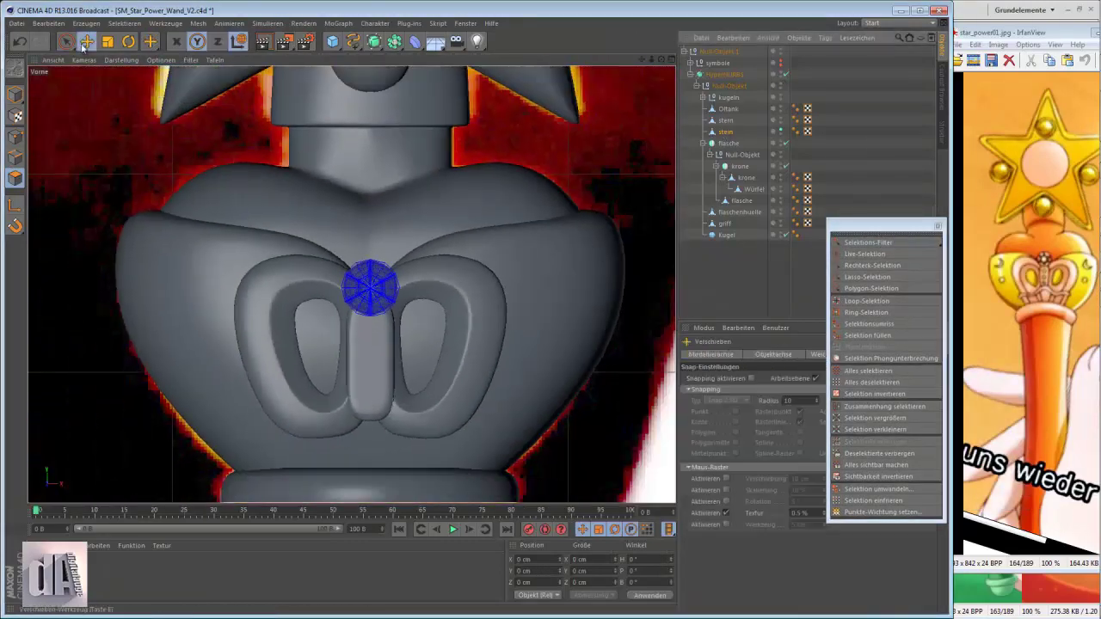
{"action": "scroll", "coordinate": [396, 250], "scroll_direction": "down", "scroll_amount": 1}
{"action": "left_click", "coordinate": [404, 267]}
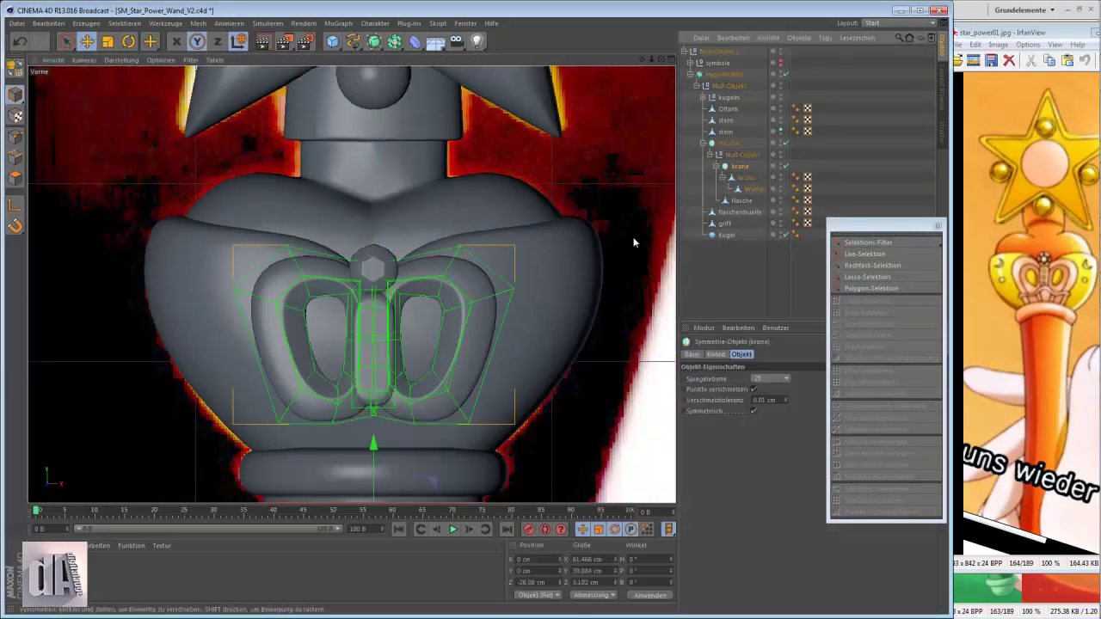
{"action": "scroll", "coordinate": [455, 298], "scroll_direction": "down", "scroll_amount": 2}
{"action": "left_click", "coordinate": [728, 143]}
{"action": "left_click_drag", "start_coordinate": [737, 162], "coordinate": [740, 157]}
Step: Orbit around the crown to check the gem's placement on its front
{"action": "key", "text": "F1"}
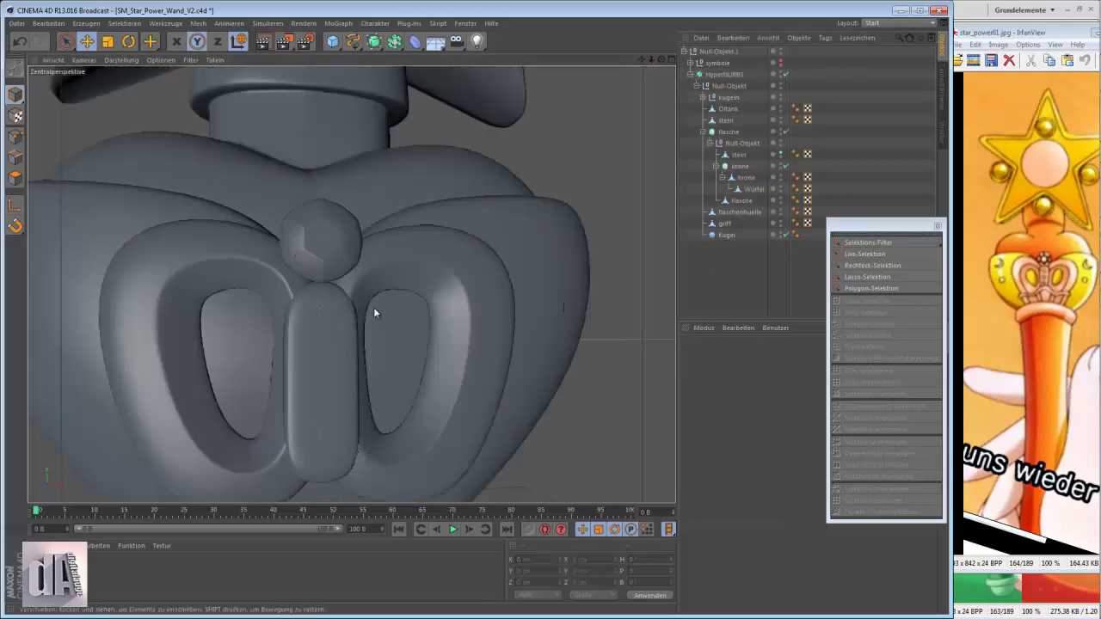
{"action": "scroll", "coordinate": [373, 307], "scroll_direction": "down", "scroll_amount": 3}
{"action": "mouse_move", "coordinate": [373, 307]}
{"action": "left_mouse_down", "text": "alt"}
{"action": "mouse_move", "coordinate": [546, 306]}
{"action": "mouse_move", "coordinate": [350, 305]}
{"action": "mouse_move", "coordinate": [97, 211]}
{"action": "left_mouse_up", "text": "alt"}
{"action": "scroll", "coordinate": [350, 306], "scroll_direction": "up", "scroll_amount": 3}
{"action": "left_click", "coordinate": [391, 198]}
{"action": "left_click_drag", "start_coordinate": [422, 191], "coordinate": [403, 272], "text": "alt"}
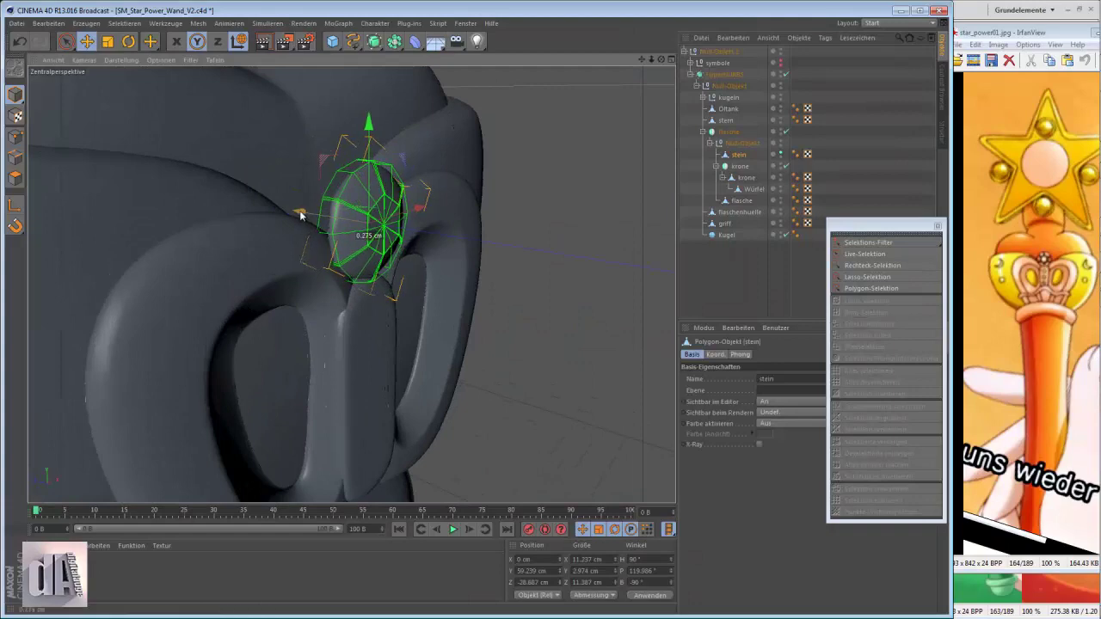
{"action": "mouse_move", "coordinate": [298, 211]}
{"action": "left_mouse_down", "text": "alt"}
{"action": "mouse_move", "coordinate": [171, 261]}
{"action": "mouse_move", "coordinate": [371, 271]}
{"action": "mouse_move", "coordinate": [344, 255]}
{"action": "mouse_move", "coordinate": [454, 177]}
{"action": "mouse_move", "coordinate": [215, 74]}
{"action": "mouse_move", "coordinate": [122, 113]}
{"action": "mouse_move", "coordinate": [628, 295]}
{"action": "mouse_move", "coordinate": [424, 442]}
{"action": "mouse_move", "coordinate": [348, 338]}
{"action": "left_mouse_up", "text": "alt"}
{"action": "key", "text": "ctrl+shift+a"}
Step: Select the points along the krone's bottom to rotate them
{"action": "left_click", "coordinate": [872, 265]}
{"action": "left_click_drag", "start_coordinate": [163, 366], "coordinate": [305, 426]}
{"action": "left_click_drag", "start_coordinate": [305, 425], "coordinate": [200, 400], "text": "alt"}
{"action": "mouse_move", "coordinate": [97, 410]}
{"action": "left_mouse_down", "text": "alt"}
{"action": "mouse_move", "coordinate": [430, 319]}
{"action": "mouse_move", "coordinate": [294, 281]}
{"action": "mouse_move", "coordinate": [387, 355]}
{"action": "mouse_move", "coordinate": [319, 352]}
{"action": "left_mouse_up", "text": "alt"}
{"action": "key", "text": "r"}
{"action": "key", "text": "F4"}
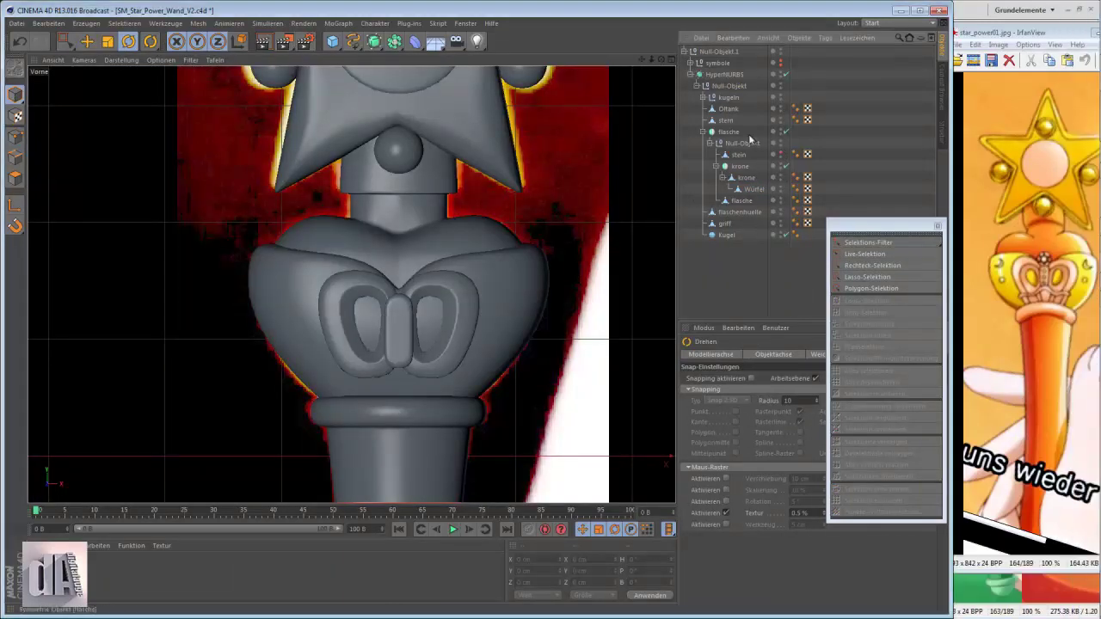
Step: Raise the welle box onto the crown and flatten it to almost zero depth
{"action": "left_click", "coordinate": [780, 84]}
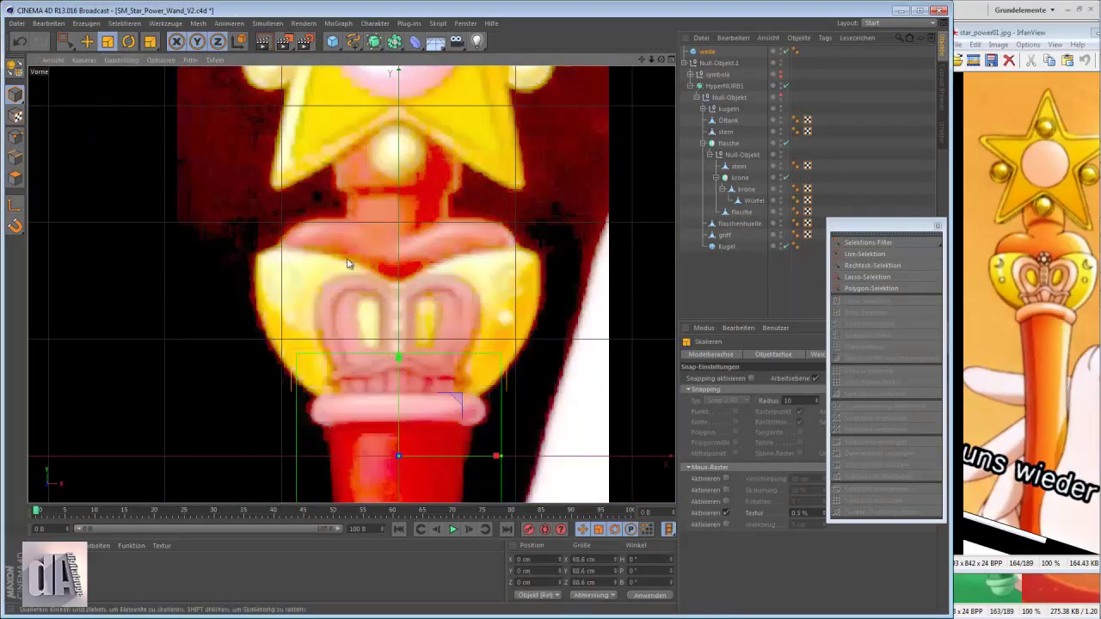
{"action": "scroll", "coordinate": [348, 263], "scroll_direction": "down", "scroll_amount": 2}
{"action": "left_click", "coordinate": [87, 41]}
{"action": "left_click_drag", "start_coordinate": [387, 317], "coordinate": [387, 254]}
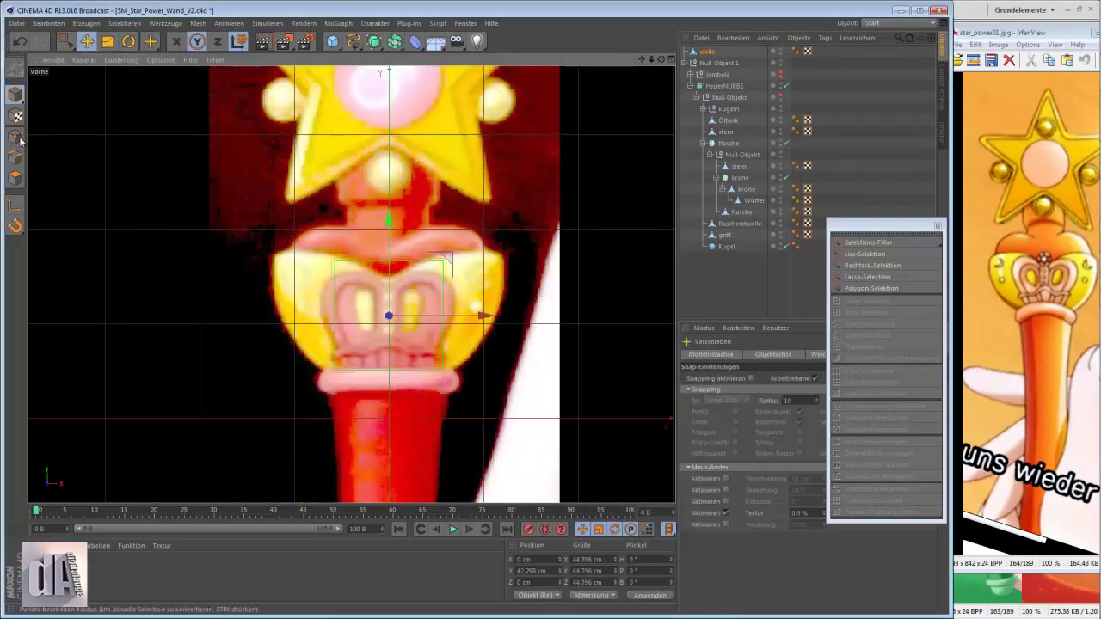
{"action": "key", "text": "F3"}
{"action": "key", "text": "t"}
{"action": "left_click_drag", "start_coordinate": [319, 292], "coordinate": [406, 293]}
{"action": "key", "text": "F4"}
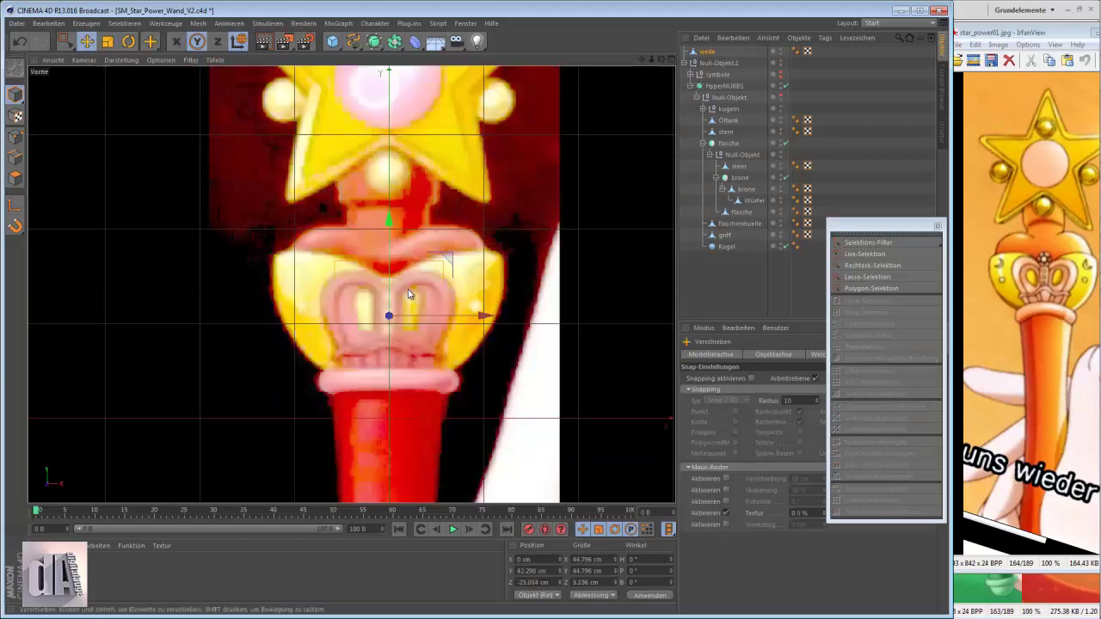
Step: Cut a first edge loop through the flattened band with the Knife loop tool
{"action": "scroll", "coordinate": [386, 129], "scroll_direction": "up", "scroll_amount": 3}
{"action": "key", "text": "0"}
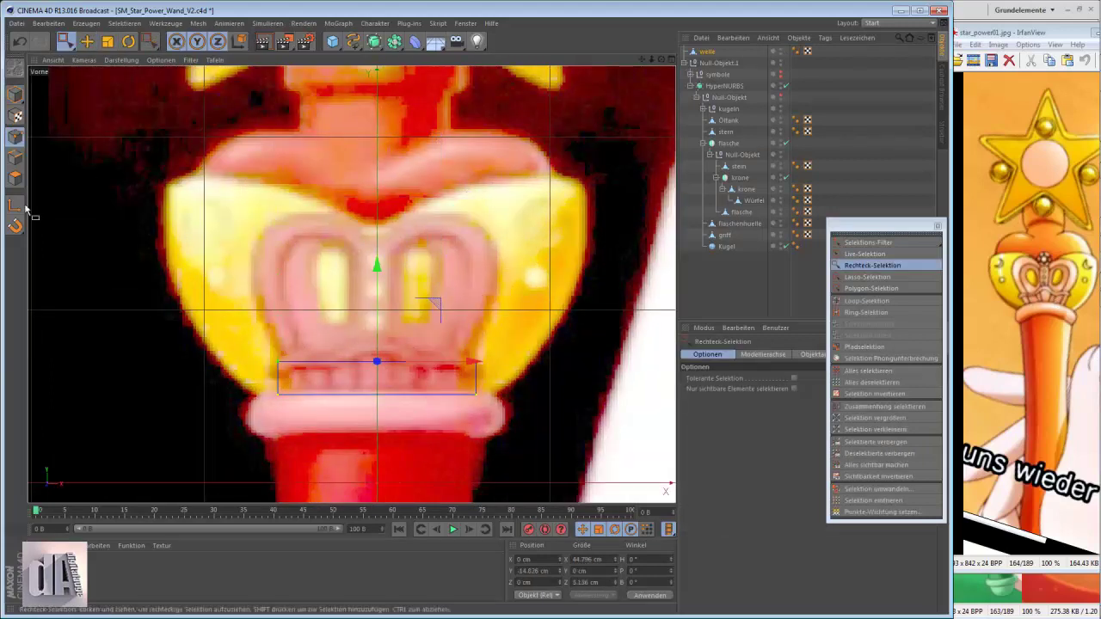
{"action": "key", "text": "k"}
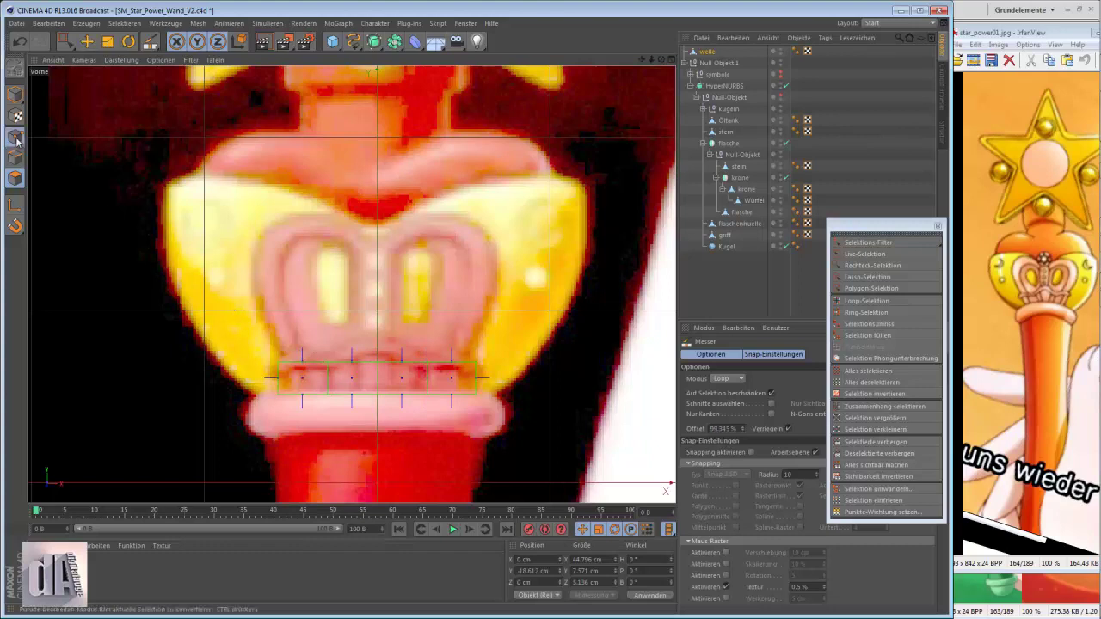
{"action": "key", "text": "space"}
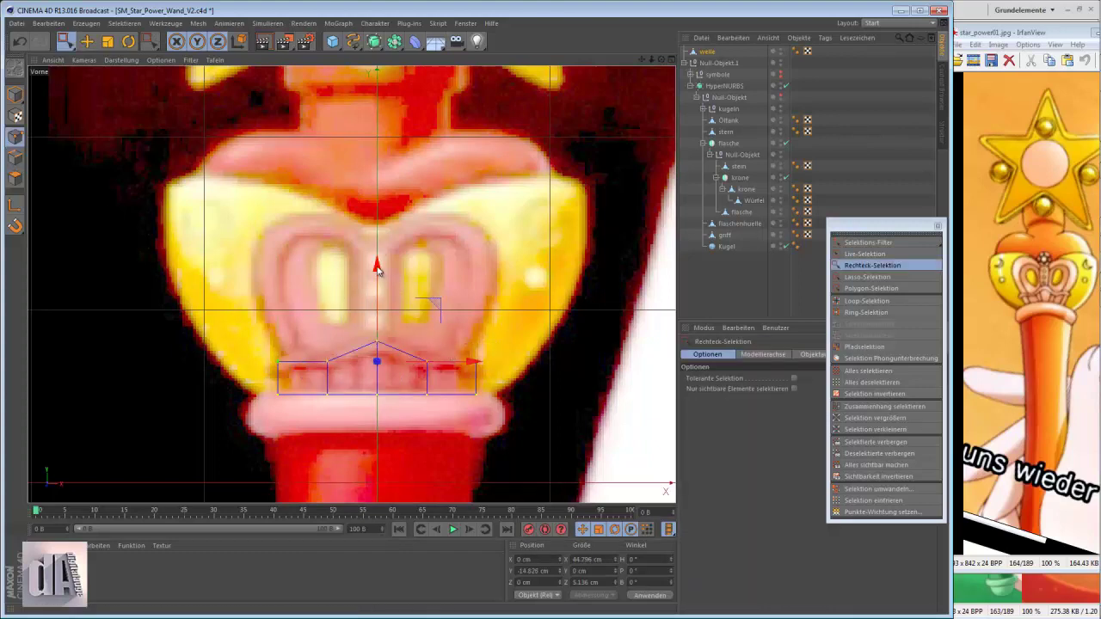
{"action": "key", "text": "space"}
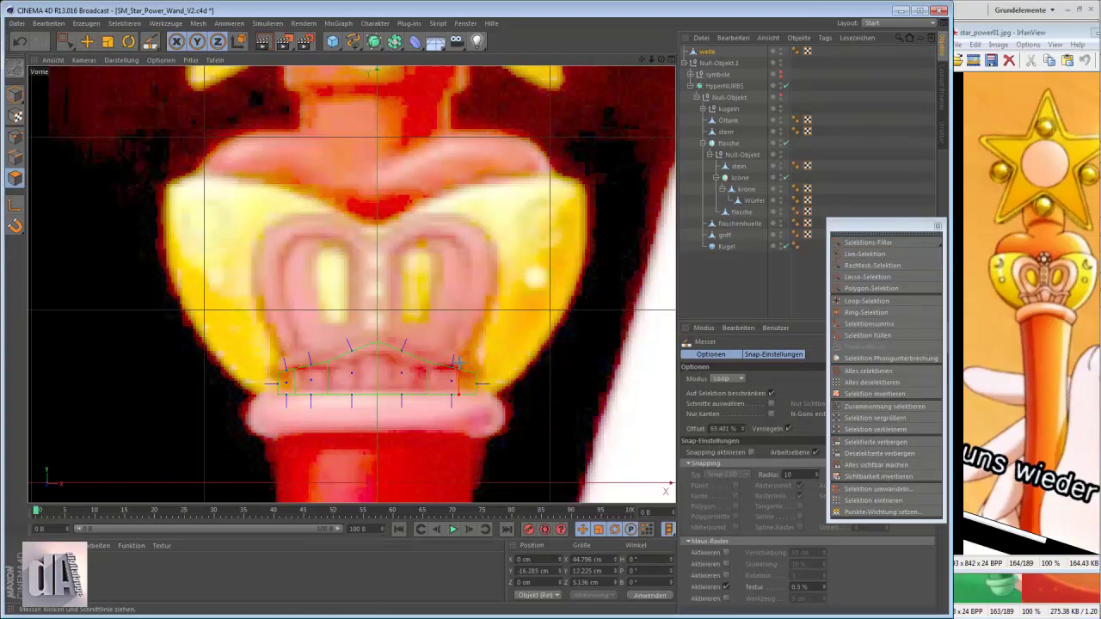
{"action": "left_click", "coordinate": [457, 368]}
{"action": "key", "text": "space"}
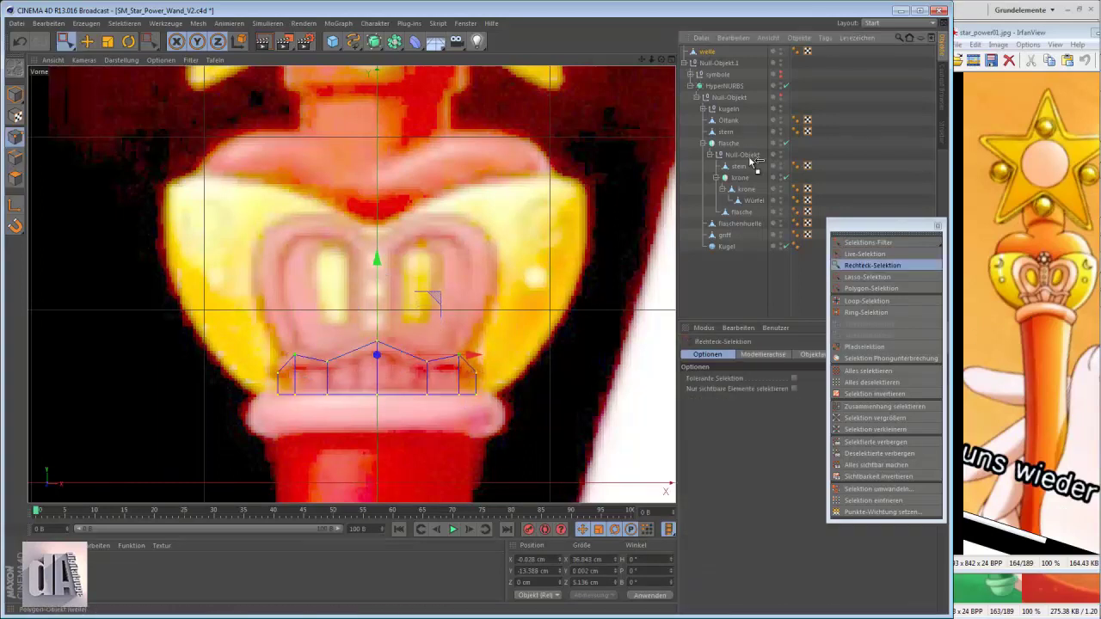
Step: Place welle below stein in the hierarchy and add a second edge loop across the band
{"action": "left_click_drag", "start_coordinate": [743, 174], "coordinate": [750, 175]}
{"action": "scroll", "coordinate": [406, 391], "scroll_direction": "up", "scroll_amount": 2}
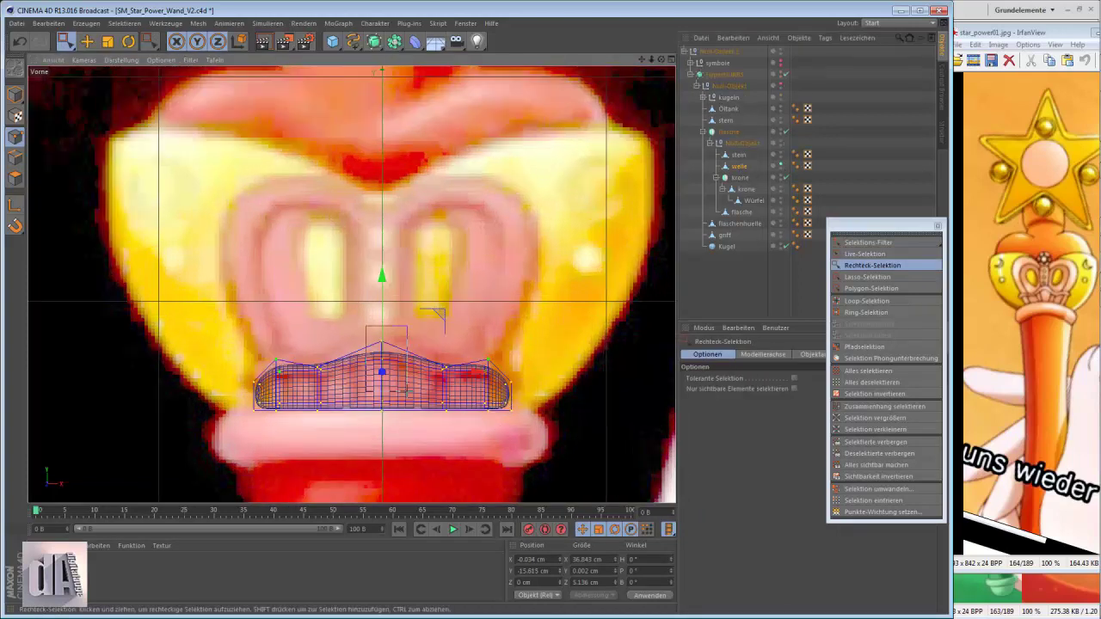
{"action": "left_click_drag", "start_coordinate": [269, 362], "coordinate": [300, 387]}
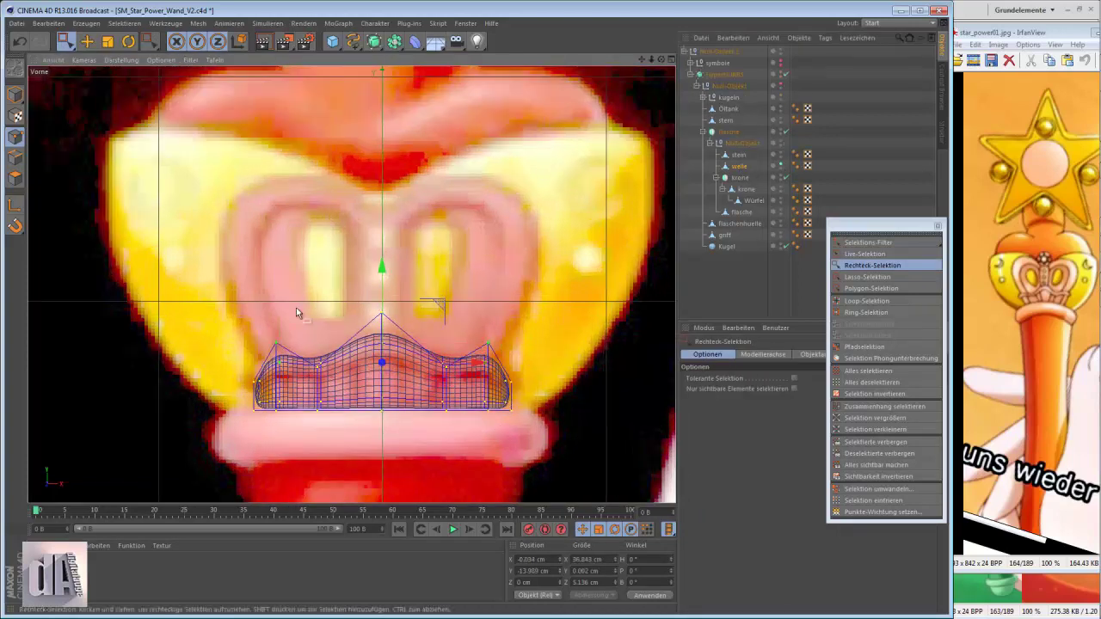
{"action": "key", "text": "k"}
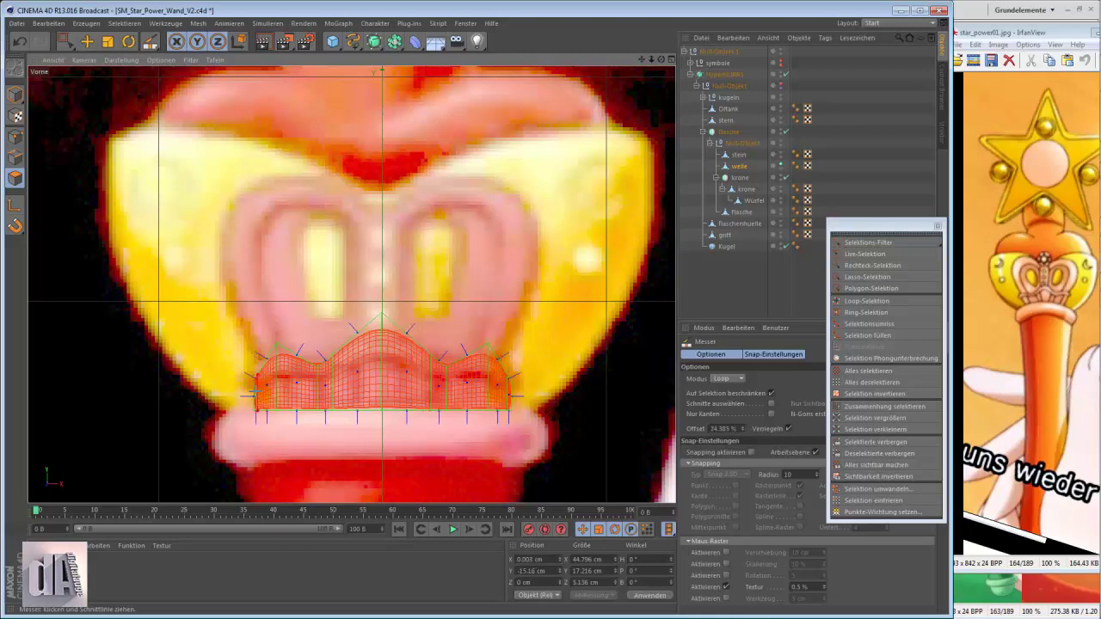
{"action": "left_click", "coordinate": [405, 362]}
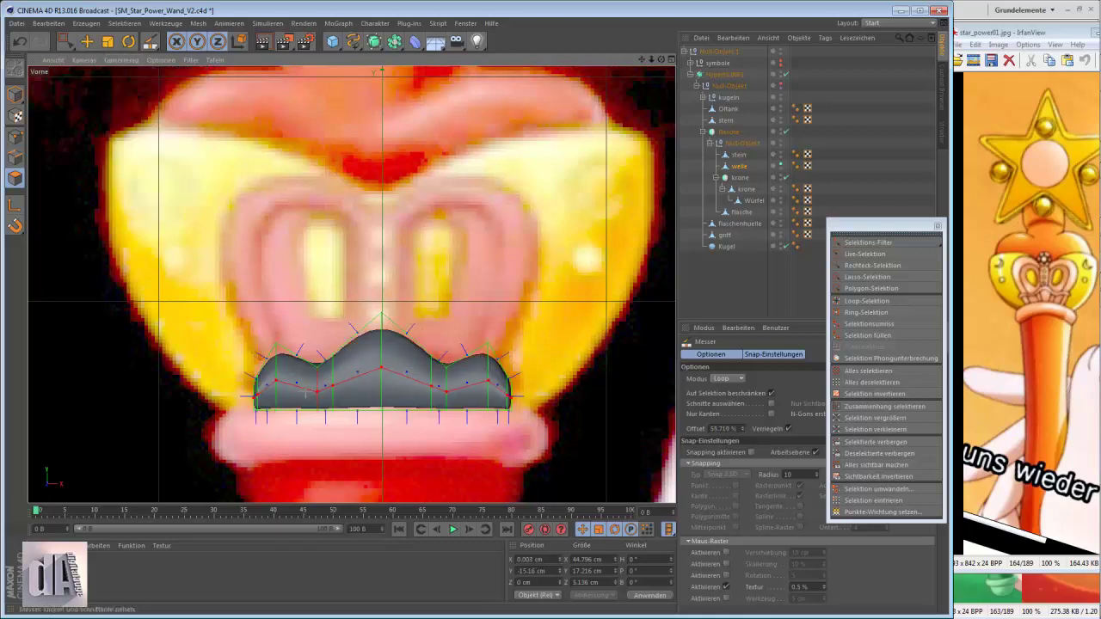
Step: Scale the band wider to match the crown's lower rim
{"action": "key", "text": "space"}
{"action": "key", "text": "t"}
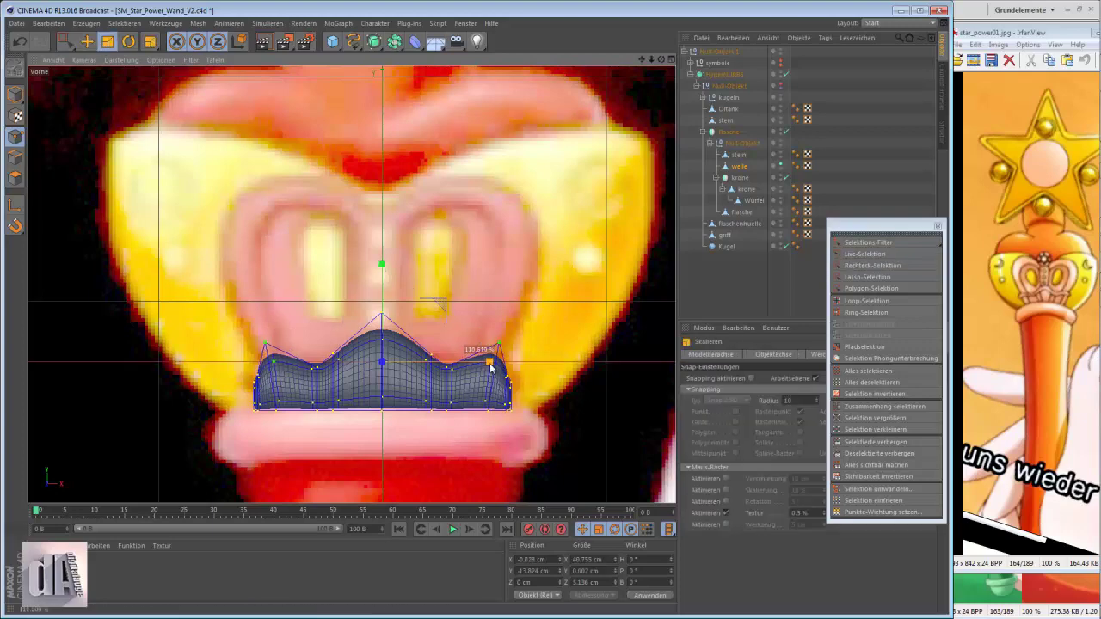
{"action": "left_click_drag", "start_coordinate": [491, 368], "coordinate": [461, 424]}
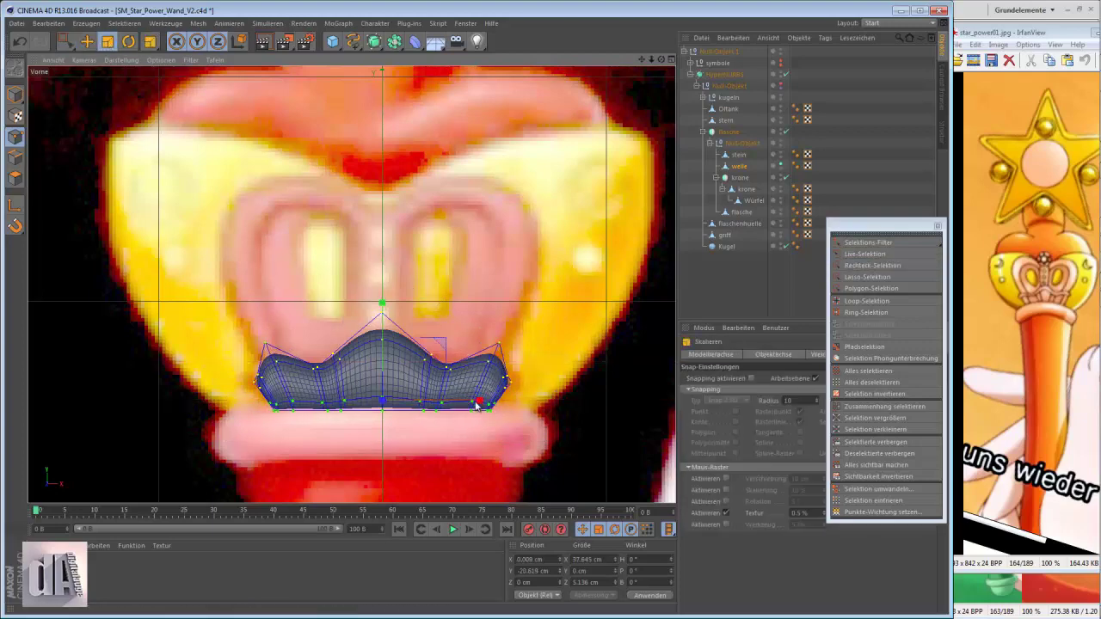
{"action": "mouse_move", "coordinate": [989, 281]}
{"action": "left_mouse_down"}
{"action": "mouse_move", "coordinate": [567, 270]}
{"action": "mouse_move", "coordinate": [807, 324]}
{"action": "mouse_move", "coordinate": [1015, 311]}
{"action": "left_mouse_up"}
{"action": "left_click", "coordinate": [67, 42]}
{"action": "left_click", "coordinate": [15, 178]}
Step: Extrude the welle band's faces and start an inner extrude in perspective view
{"action": "key", "text": "F1"}
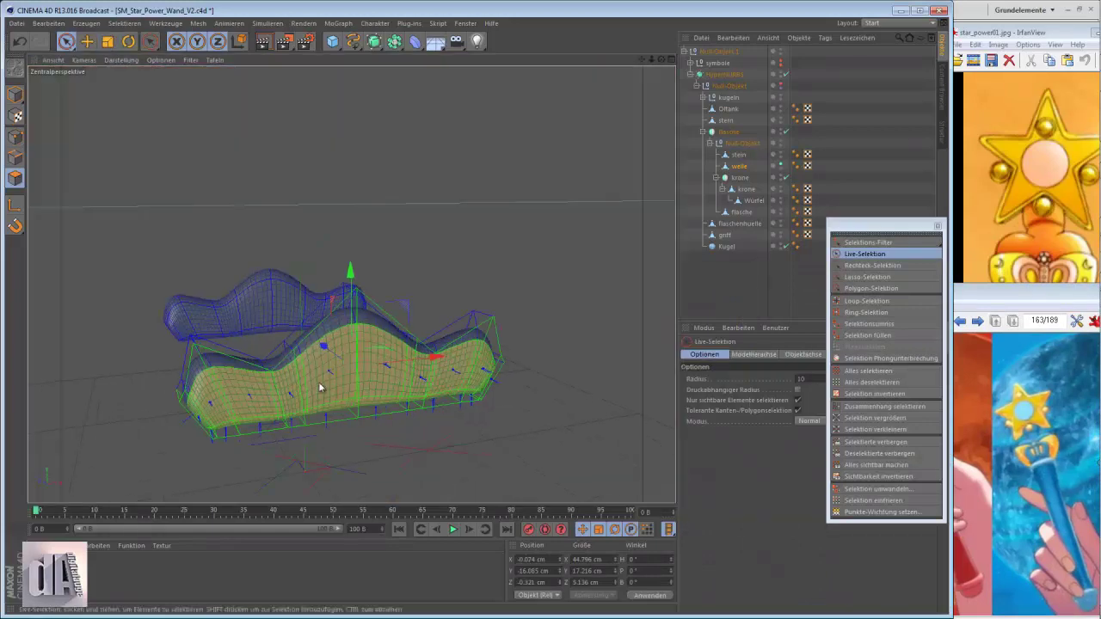
{"action": "right_click", "coordinate": [492, 370]}
{"action": "left_click", "coordinate": [533, 376]}
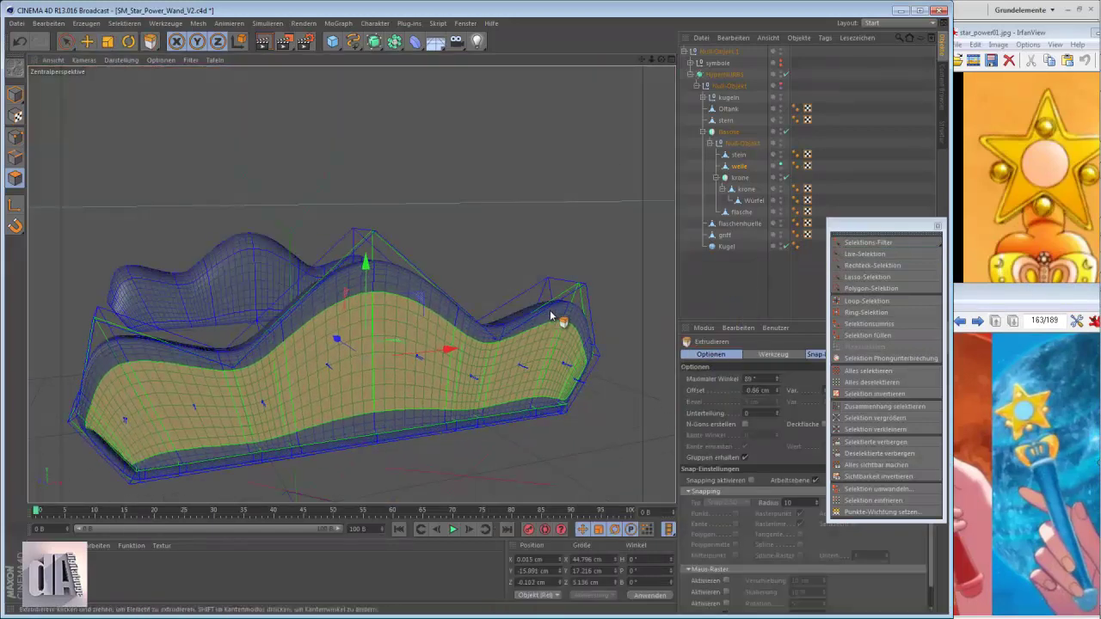
{"action": "right_click", "coordinate": [550, 309]}
{"action": "left_click", "coordinate": [550, 278]}
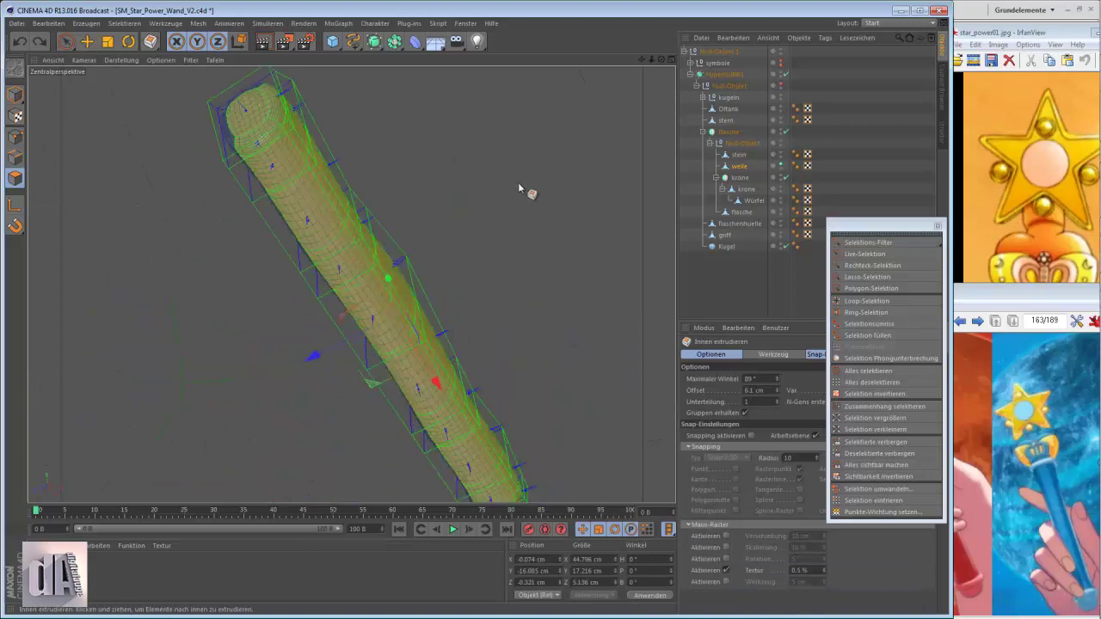
Step: Show the mesh as wireframe in the front view and inset the band's faces
{"action": "key", "text": "F4"}
{"action": "key", "text": "9"}
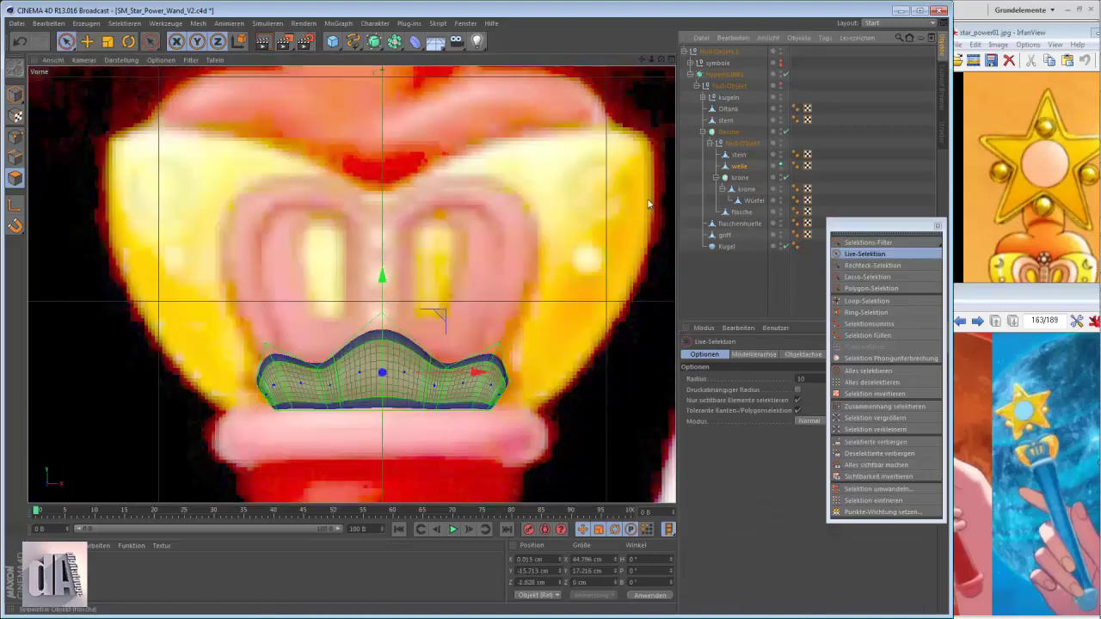
{"action": "left_click", "coordinate": [121, 60]}
{"action": "left_click", "coordinate": [146, 129]}
{"action": "right_click", "coordinate": [477, 336]}
{"action": "left_click", "coordinate": [503, 380]}
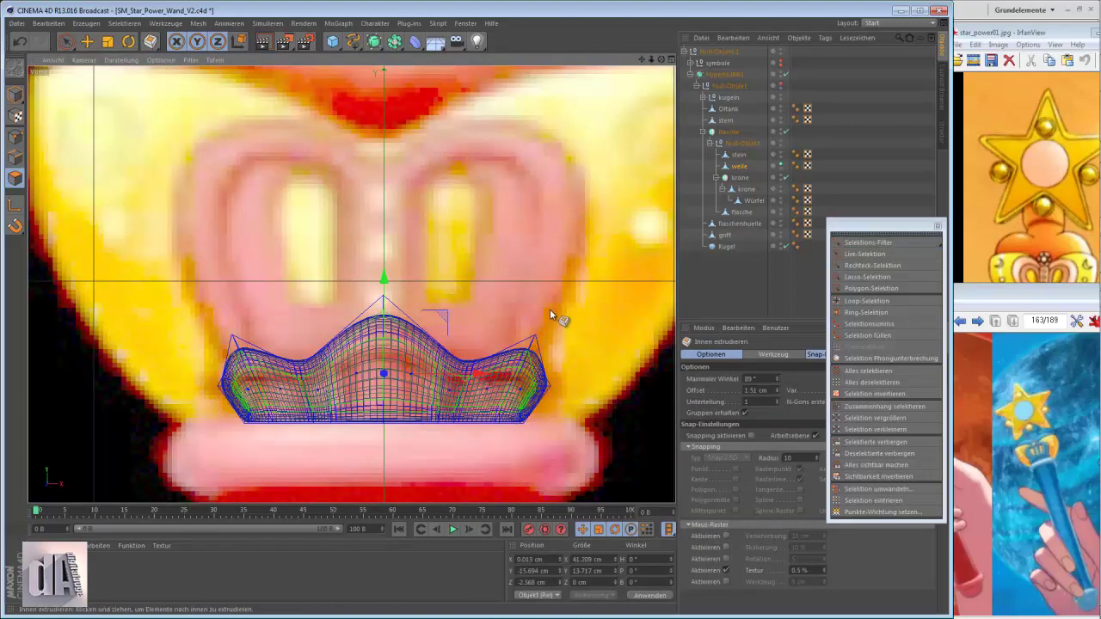
Step: Turn off smoothing to see the cage and select a band face in perspective view
{"action": "key", "text": "q"}
{"action": "scroll", "coordinate": [344, 393], "scroll_direction": "up", "scroll_amount": 3}
{"action": "key", "text": "9"}
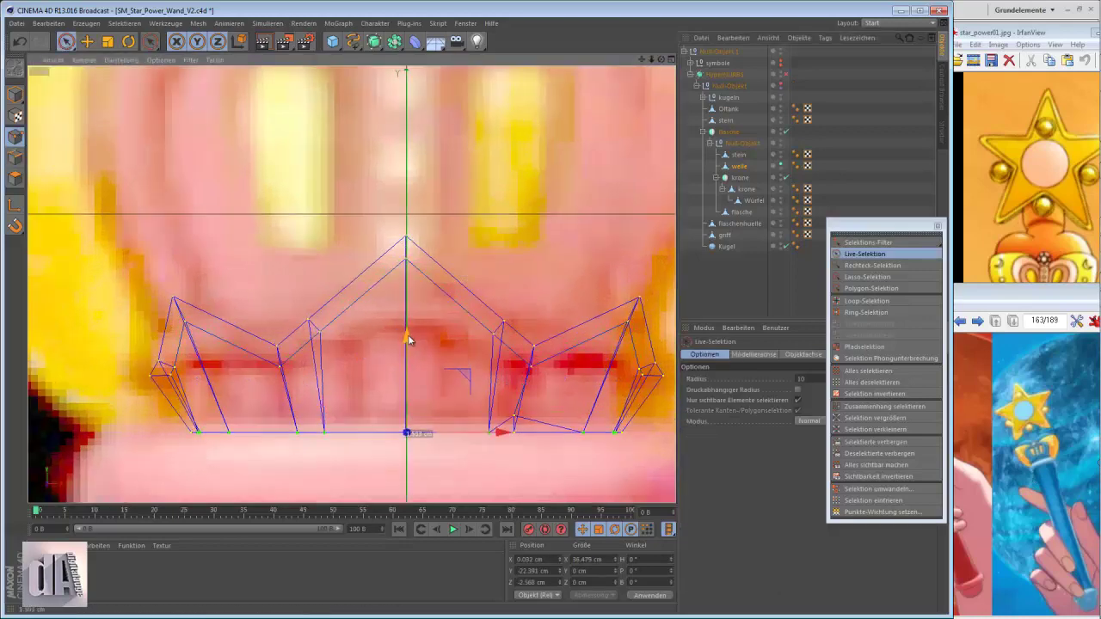
{"action": "key", "text": "F1"}
{"action": "left_click", "coordinate": [384, 311]}
Step: Extrude the band's faces again to make it thicker
{"action": "left_click_drag", "start_coordinate": [383, 313], "coordinate": [516, 310], "text": "alt"}
{"action": "right_click", "coordinate": [516, 309]}
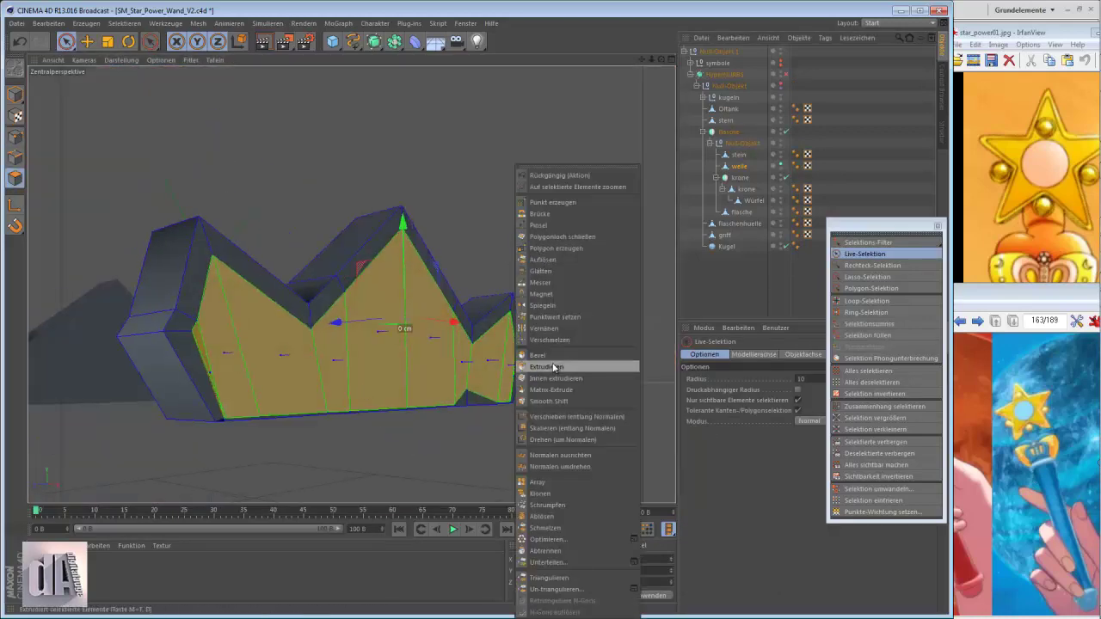
{"action": "left_click", "coordinate": [549, 308]}
{"action": "left_click_drag", "start_coordinate": [421, 346], "coordinate": [399, 283]}
{"action": "scroll", "coordinate": [399, 283], "scroll_direction": "up", "scroll_amount": 3}
Step: Cut an edge loop along the band, then select welle in the top view
{"action": "key", "text": "k"}
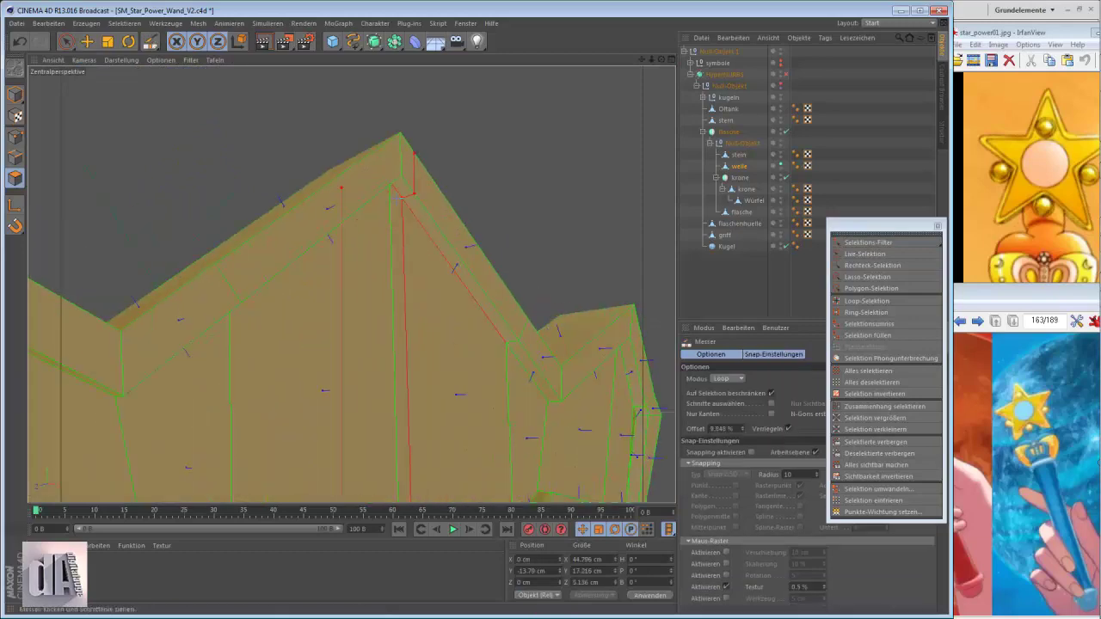
{"action": "left_click", "coordinate": [507, 343]}
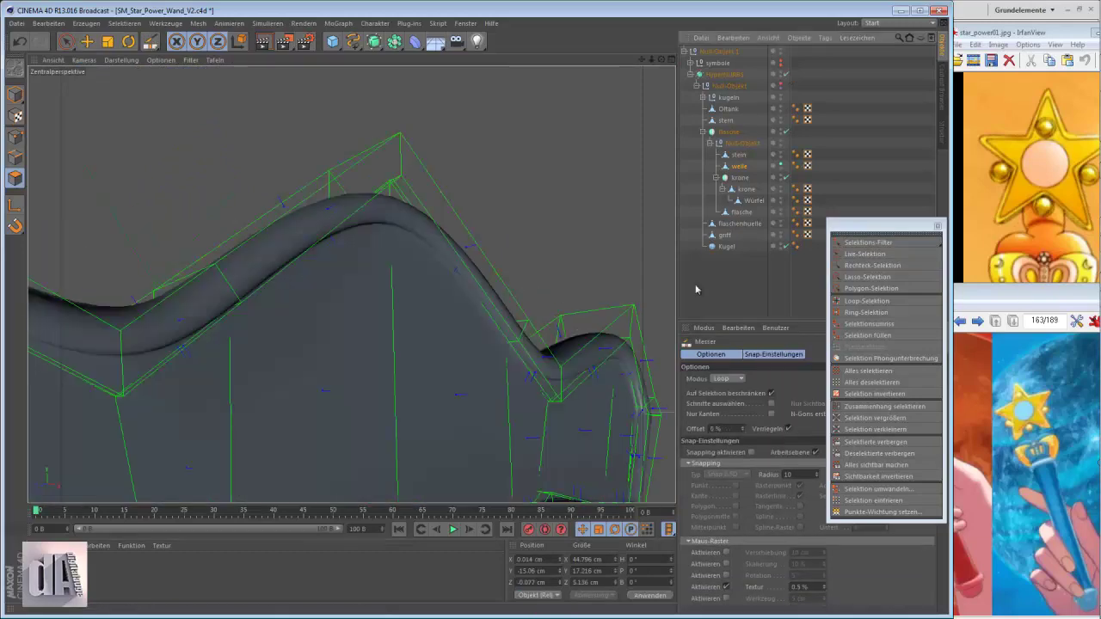
{"action": "key", "text": "F2"}
{"action": "left_click", "coordinate": [739, 167]}
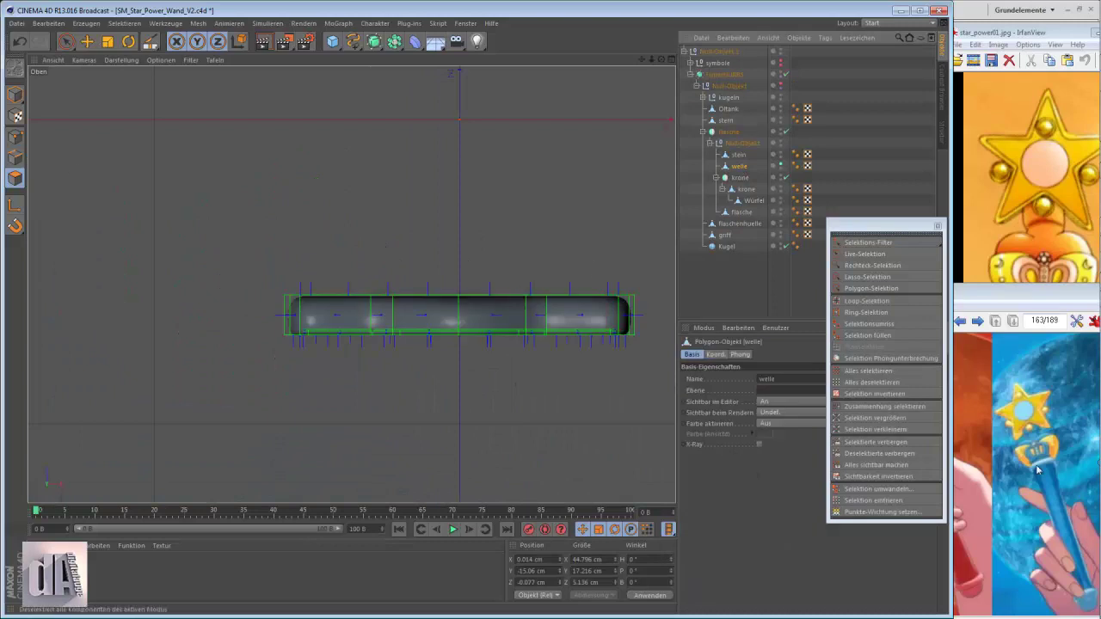
{"action": "left_click_drag", "start_coordinate": [1024, 299], "coordinate": [1088, 299]}
Step: Select all the welle band's points and hide the smoothed wand body so only the cage shows
{"action": "left_click", "coordinate": [15, 136]}
{"action": "key", "text": "0"}
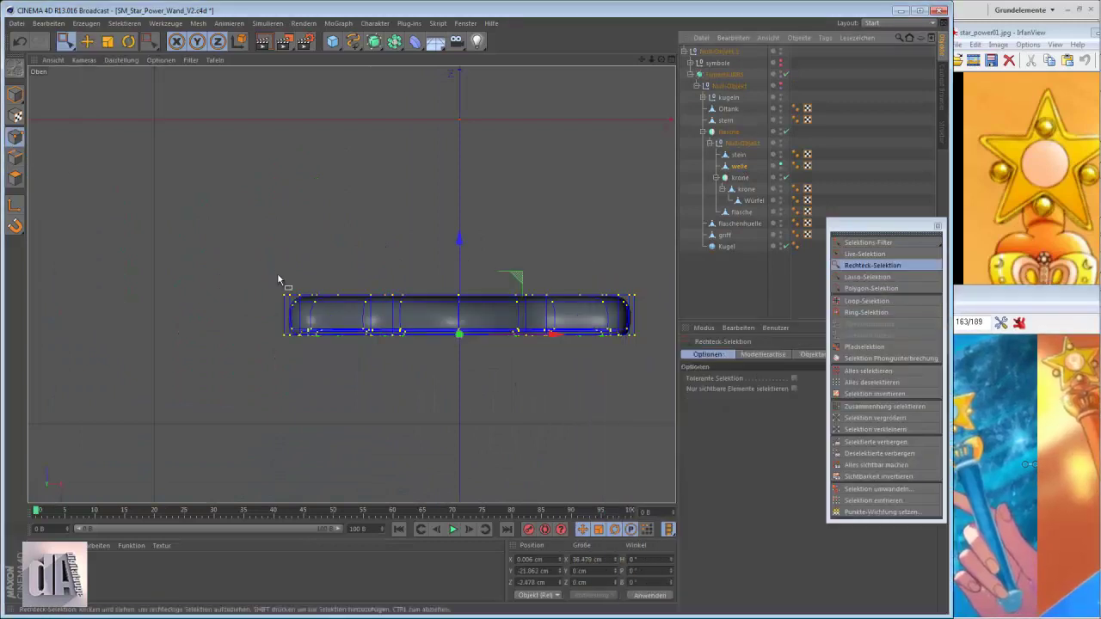
{"action": "mouse_move", "coordinate": [422, 411]}
{"action": "left_mouse_down"}
{"action": "mouse_move", "coordinate": [482, 256]}
{"action": "mouse_move", "coordinate": [462, 209]}
{"action": "left_mouse_up"}
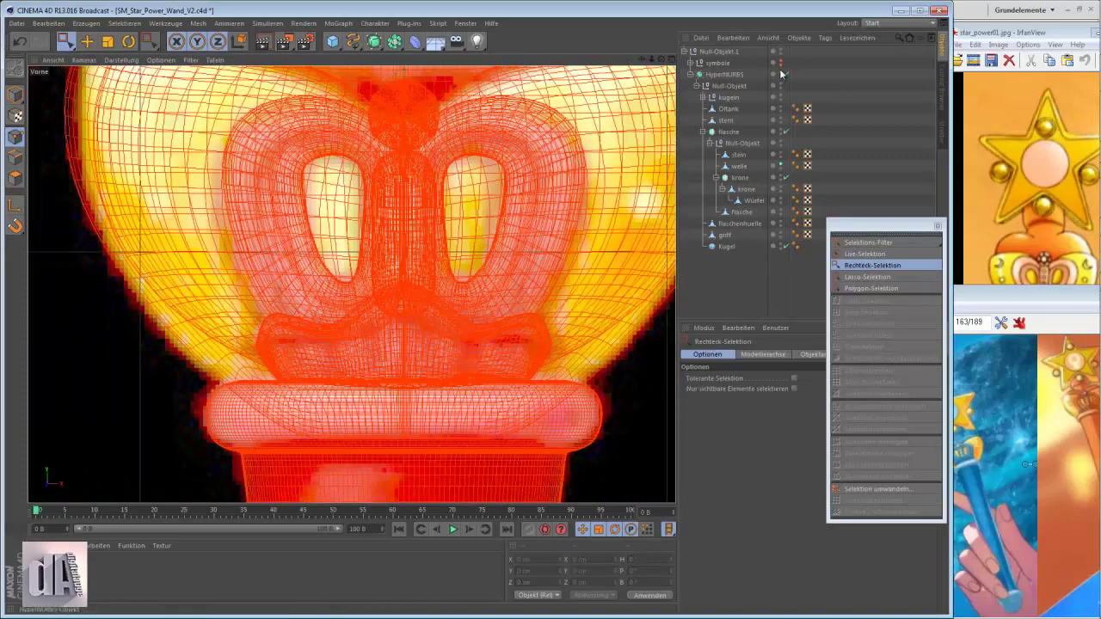
{"action": "left_click", "coordinate": [780, 74]}
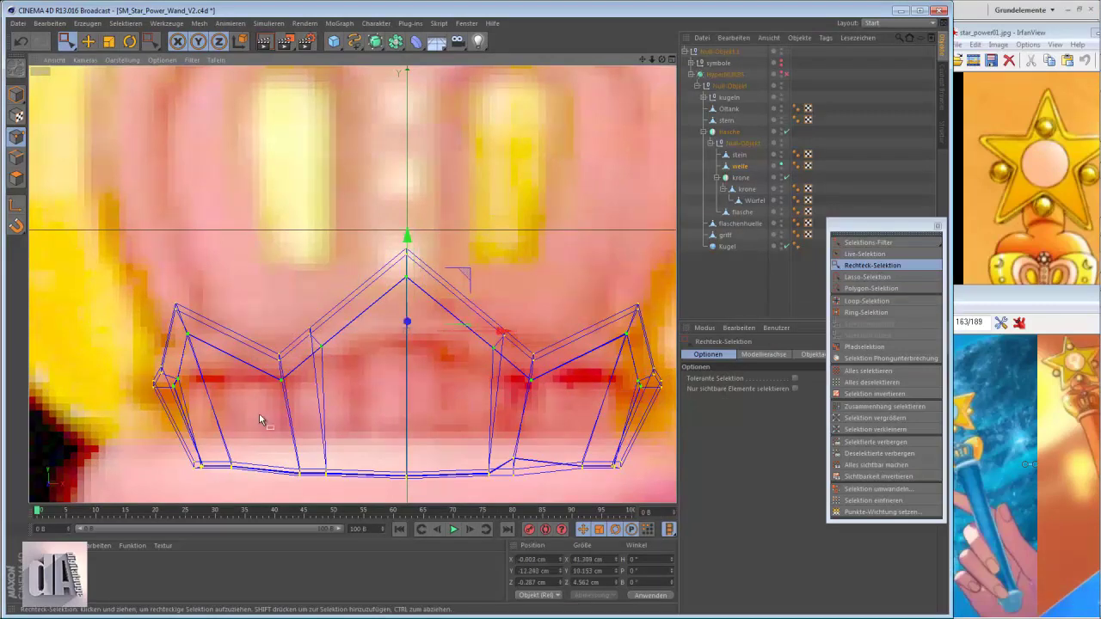
Step: Re-enable subdivision smoothing, isolate the welle band and orbit around it to inspect
{"action": "key", "text": "F1"}
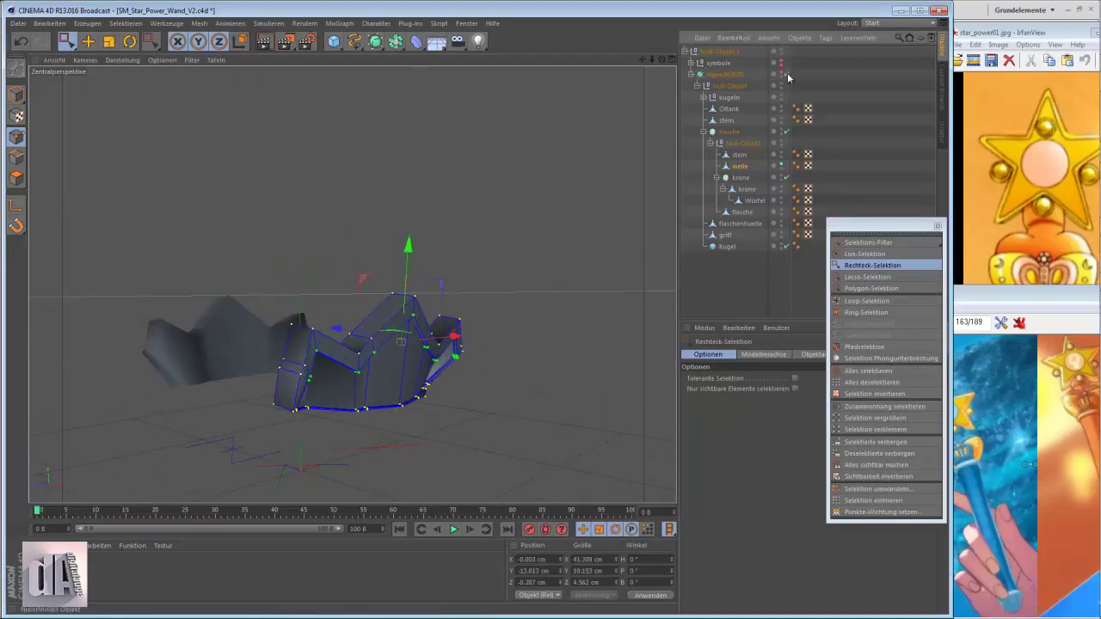
{"action": "left_click", "coordinate": [786, 75]}
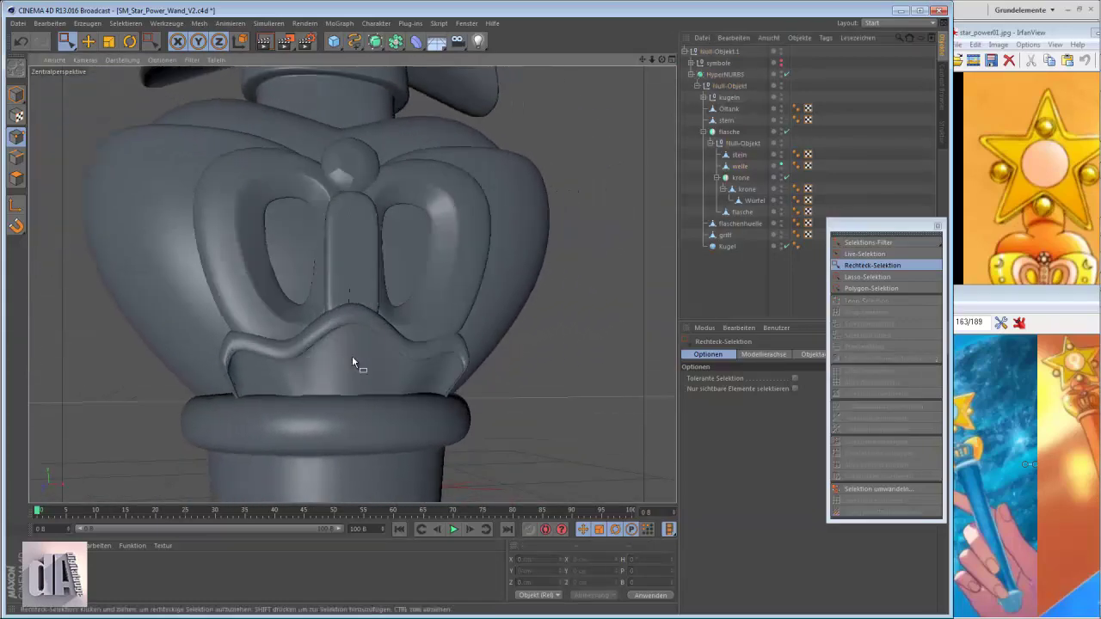
{"action": "key", "text": "alt+Tab"}
{"action": "left_click", "coordinate": [738, 166]}
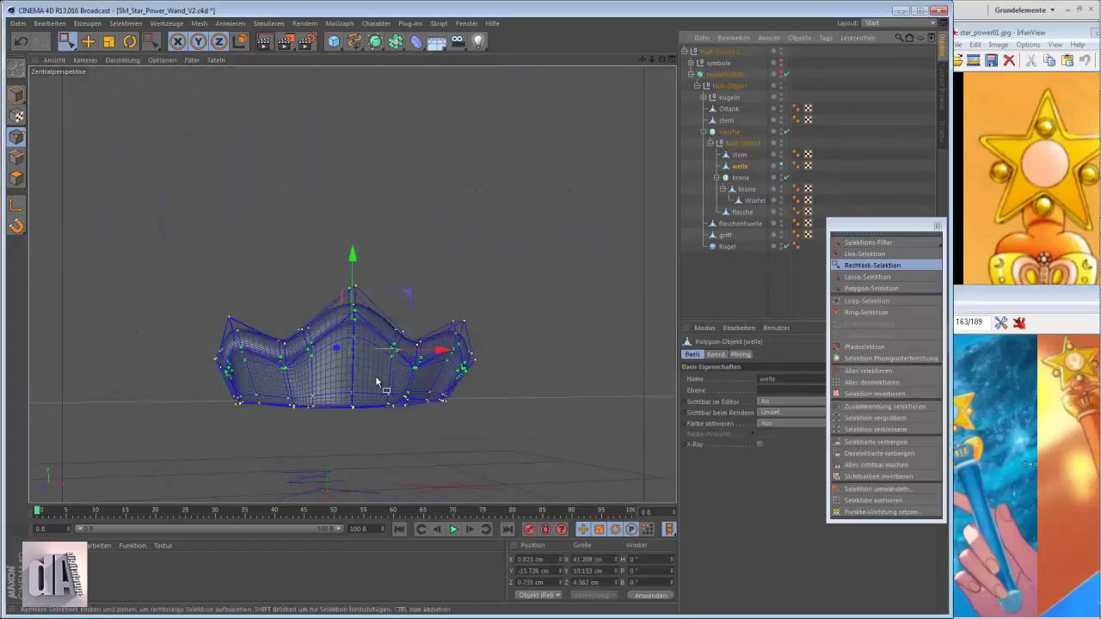
{"action": "mouse_move", "coordinate": [271, 366]}
{"action": "left_mouse_down", "text": "alt"}
{"action": "mouse_move", "coordinate": [204, 351]}
{"action": "mouse_move", "coordinate": [226, 344]}
{"action": "mouse_move", "coordinate": [237, 357]}
{"action": "mouse_move", "coordinate": [485, 233]}
{"action": "mouse_move", "coordinate": [384, 302]}
{"action": "mouse_move", "coordinate": [331, 443]}
{"action": "mouse_move", "coordinate": [212, 402]}
{"action": "mouse_move", "coordinate": [375, 427]}
{"action": "mouse_move", "coordinate": [368, 456]}
{"action": "mouse_move", "coordinate": [418, 287]}
{"action": "left_mouse_up", "text": "alt"}
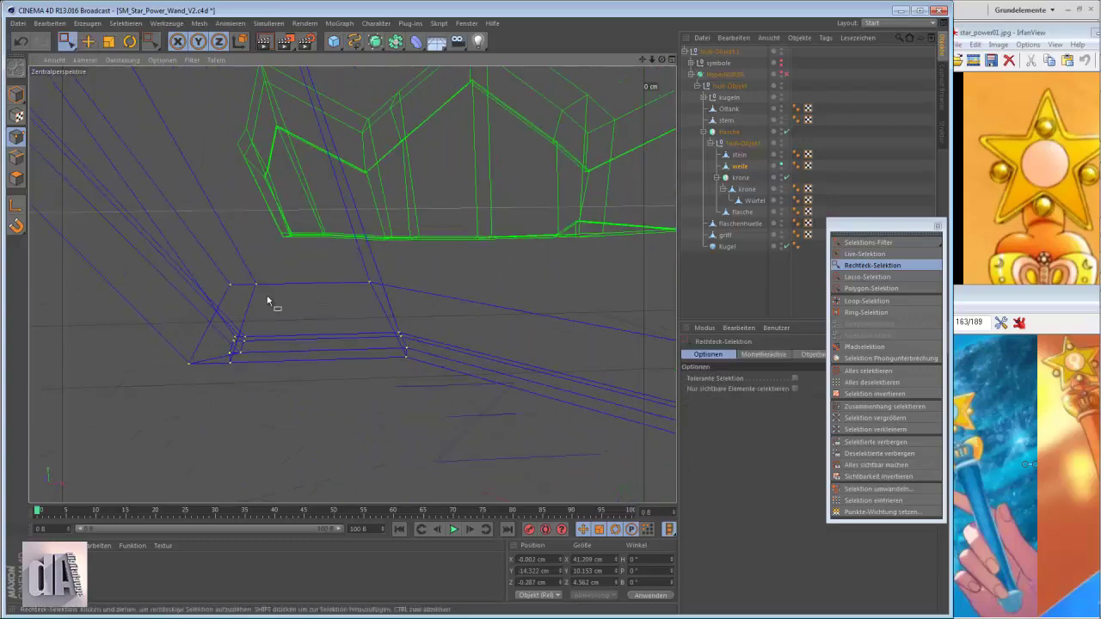
{"action": "mouse_move", "coordinate": [270, 305]}
{"action": "left_mouse_down", "text": "alt"}
{"action": "mouse_move", "coordinate": [184, 287]}
{"action": "mouse_move", "coordinate": [495, 312]}
{"action": "left_mouse_up", "text": "alt"}
{"action": "scroll", "coordinate": [496, 311], "scroll_direction": "up", "scroll_amount": 5}
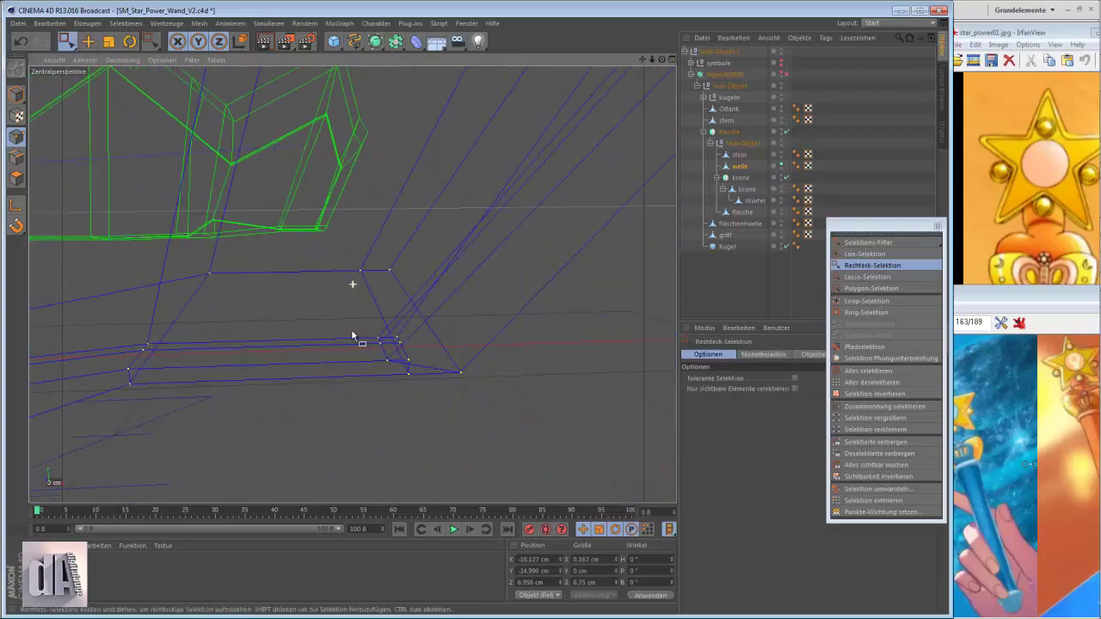
{"action": "scroll", "coordinate": [415, 366], "scroll_direction": "down", "scroll_amount": 5}
{"action": "key", "text": "t"}
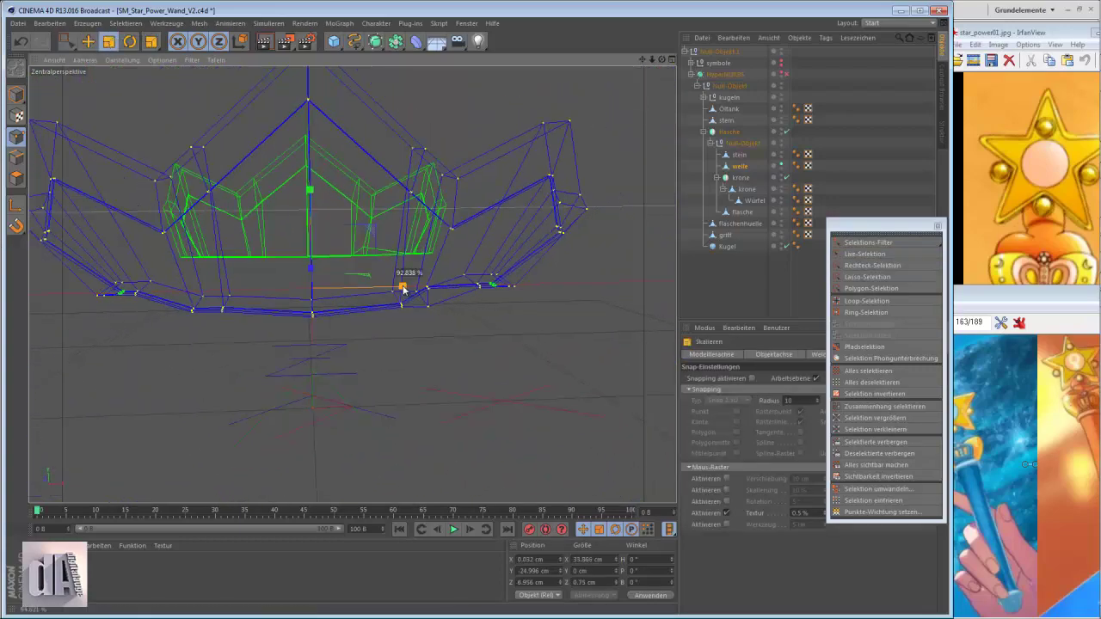
{"action": "scroll", "coordinate": [261, 266], "scroll_direction": "up", "scroll_amount": 3}
{"action": "mouse_move", "coordinate": [261, 266]}
{"action": "left_mouse_down", "text": "alt"}
{"action": "mouse_move", "coordinate": [358, 249]}
{"action": "mouse_move", "coordinate": [347, 296]}
{"action": "mouse_move", "coordinate": [576, 338]}
{"action": "left_mouse_up", "text": "alt"}
Step: Box-select points on the wavy band's cage and scale them, previewing the smoothed shape
{"action": "key", "text": "q"}
{"action": "scroll", "coordinate": [172, 381], "scroll_direction": "up", "scroll_amount": 3}
{"action": "scroll", "coordinate": [246, 355], "scroll_direction": "up", "scroll_amount": 3}
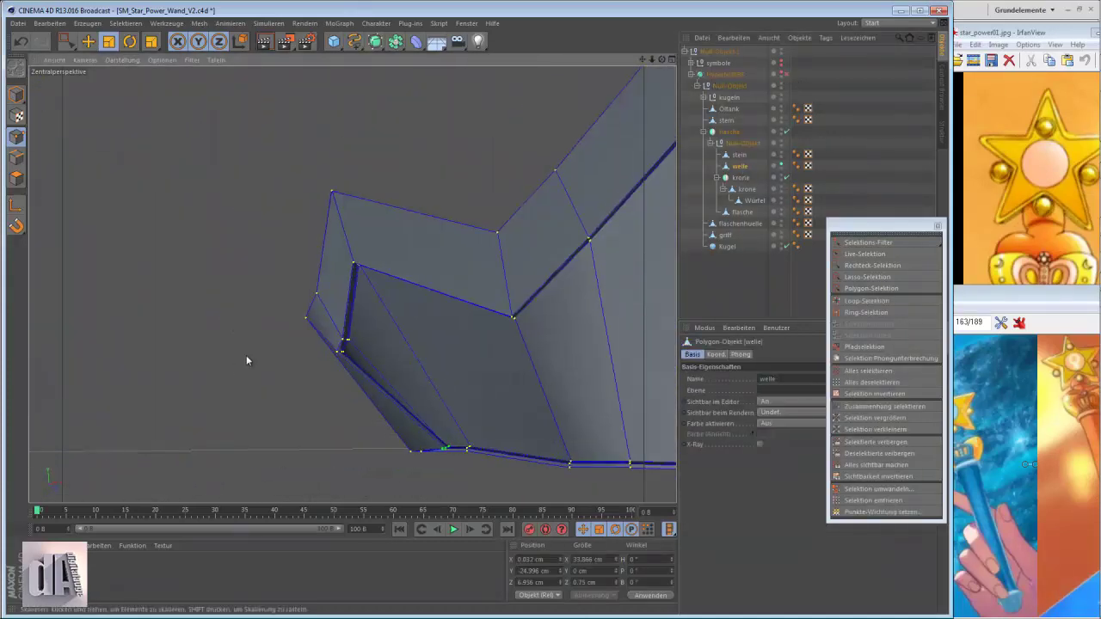
{"action": "scroll", "coordinate": [246, 355], "scroll_direction": "up", "scroll_amount": 3}
{"action": "key", "text": "0"}
{"action": "scroll", "coordinate": [381, 381], "scroll_direction": "down", "scroll_amount": 3}
{"action": "mouse_move", "coordinate": [381, 381]}
{"action": "left_mouse_down", "text": "alt"}
{"action": "mouse_move", "coordinate": [356, 312]}
{"action": "mouse_move", "coordinate": [300, 270]}
{"action": "left_mouse_up", "text": "alt"}
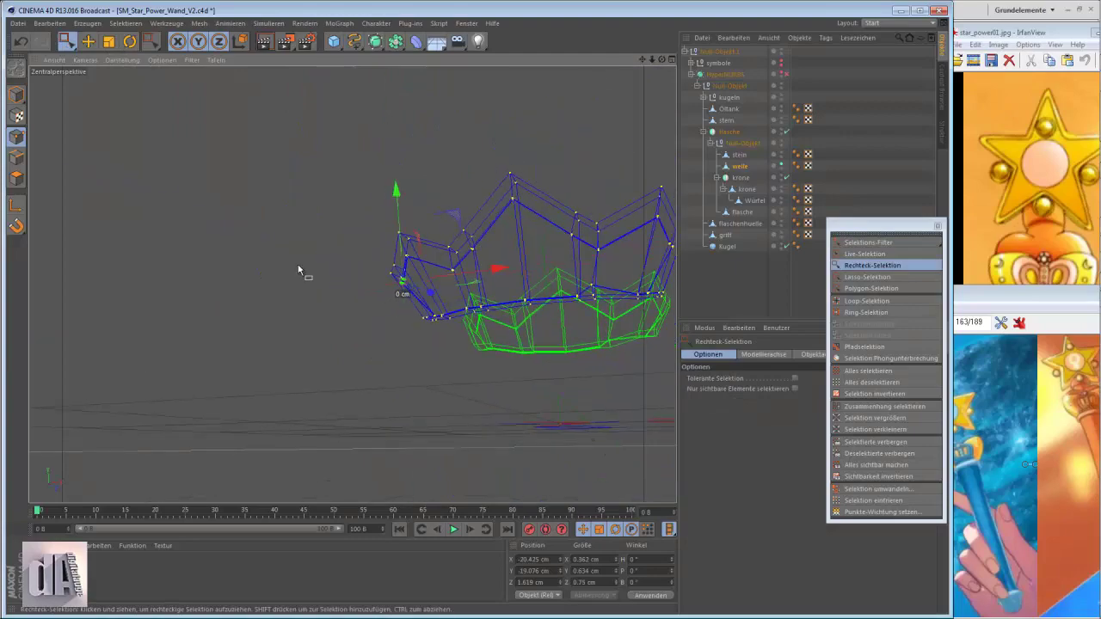
{"action": "scroll", "coordinate": [551, 315], "scroll_direction": "up", "scroll_amount": 4}
{"action": "scroll", "coordinate": [551, 315], "scroll_direction": "down", "scroll_amount": 2}
{"action": "scroll", "coordinate": [499, 292], "scroll_direction": "down", "scroll_amount": 3}
{"action": "key", "text": "q"}
{"action": "scroll", "coordinate": [447, 266], "scroll_direction": "down", "scroll_amount": 3}
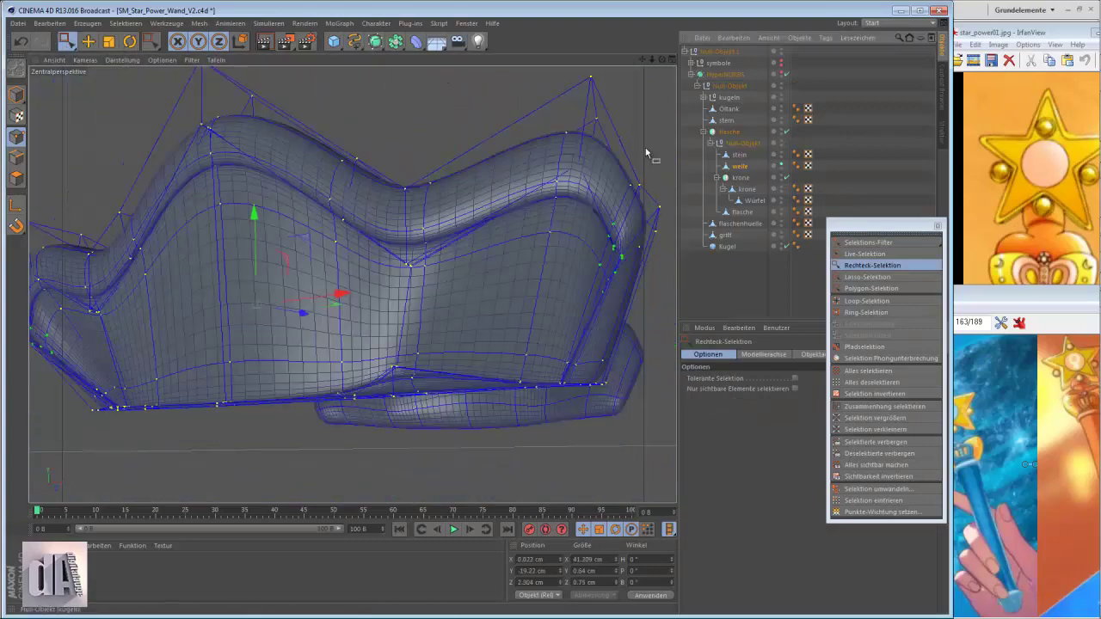
{"action": "scroll", "coordinate": [394, 240], "scroll_direction": "down", "scroll_amount": 2}
{"action": "scroll", "coordinate": [556, 232], "scroll_direction": "up", "scroll_amount": 3}
{"action": "scroll", "coordinate": [555, 231], "scroll_direction": "down", "scroll_amount": 4}
{"action": "left_click_drag", "start_coordinate": [167, 81], "coordinate": [337, 333], "text": "alt"}
{"action": "key", "text": "t"}
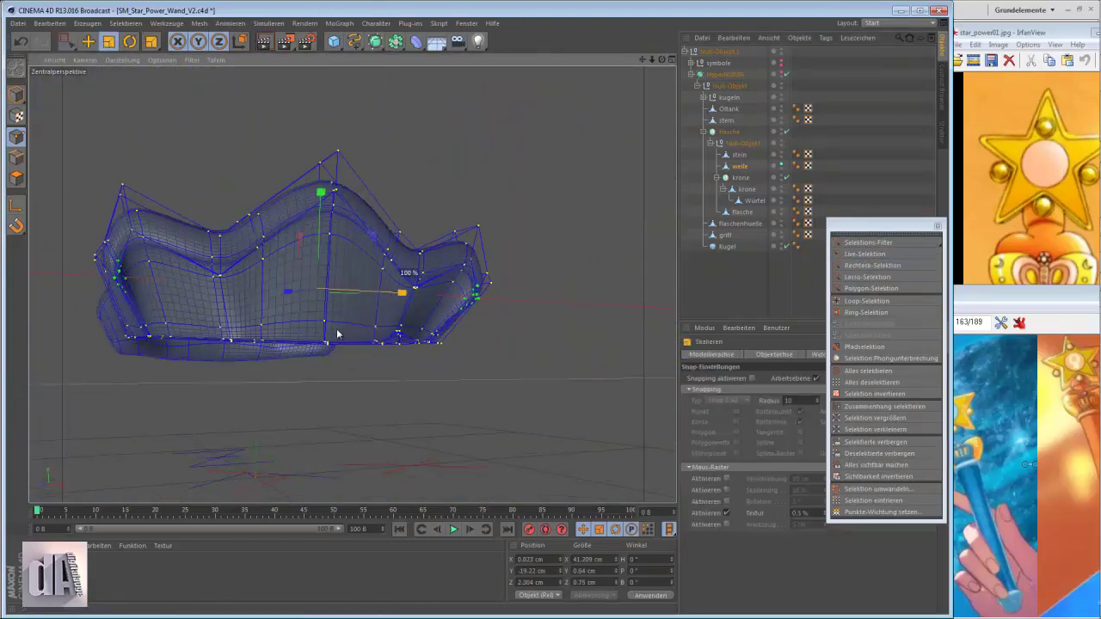
{"action": "left_click_drag", "start_coordinate": [397, 294], "coordinate": [391, 295]}
{"action": "mouse_move", "coordinate": [391, 295]}
{"action": "left_mouse_down", "text": "alt"}
{"action": "mouse_move", "coordinate": [247, 294]}
{"action": "mouse_move", "coordinate": [258, 284]}
{"action": "left_mouse_up", "text": "alt"}
{"action": "scroll", "coordinate": [343, 205], "scroll_direction": "up", "scroll_amount": 3}
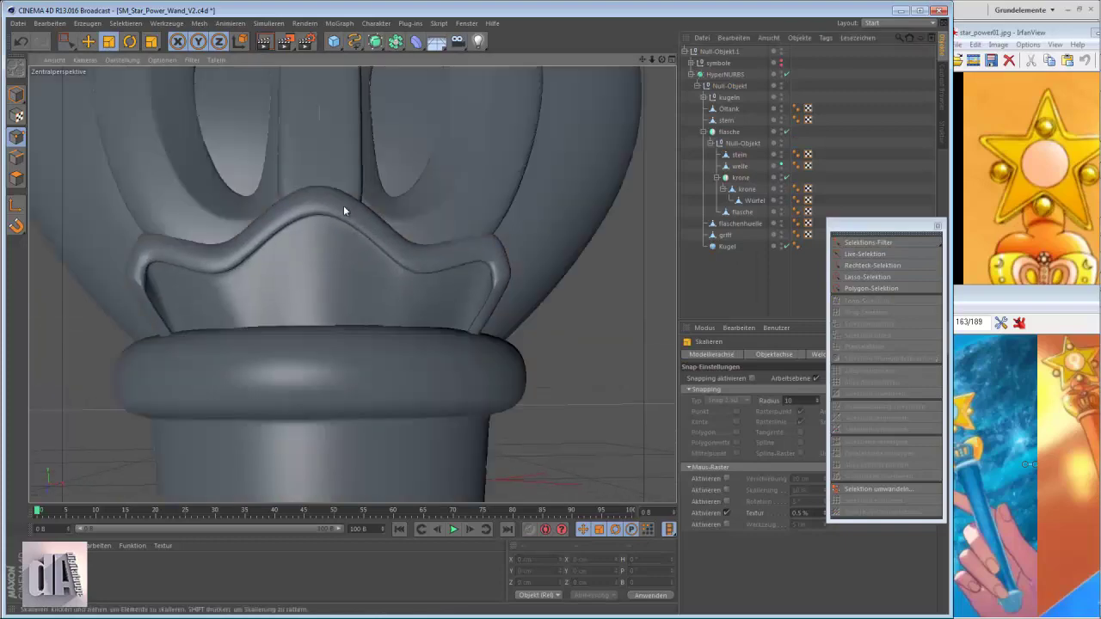
Step: Enlarge the selected cage points by about 103% and check the smoothed result
{"action": "key", "text": "q"}
{"action": "scroll", "coordinate": [504, 216], "scroll_direction": "up", "scroll_amount": 3}
{"action": "scroll", "coordinate": [474, 212], "scroll_direction": "down", "scroll_amount": 1}
{"action": "scroll", "coordinate": [120, 313], "scroll_direction": "up", "scroll_amount": 5}
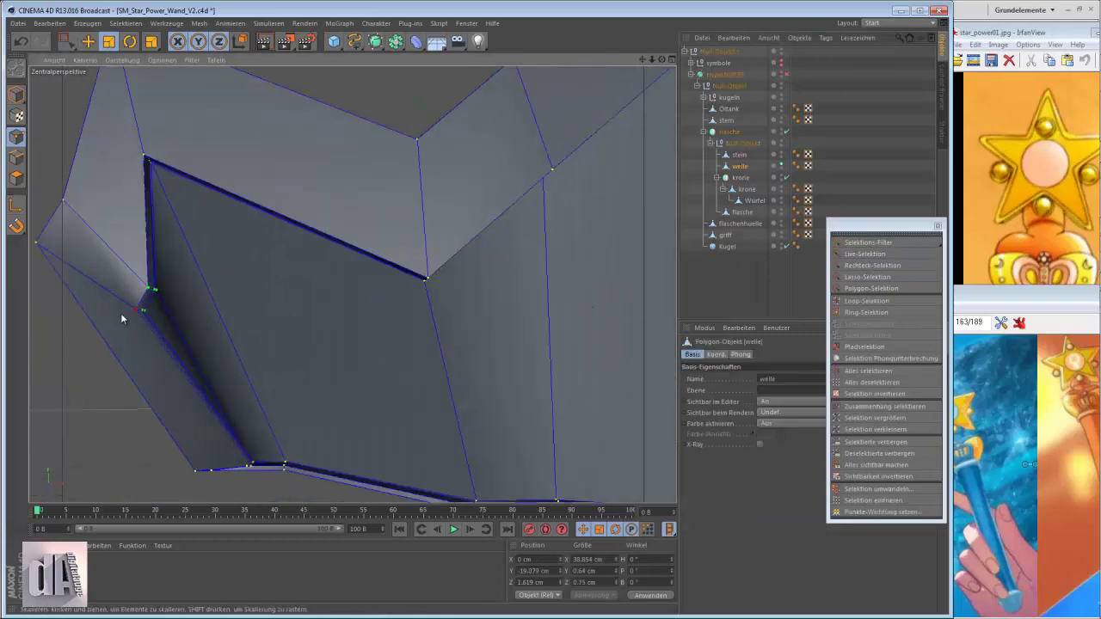
{"action": "key", "text": "0"}
{"action": "scroll", "coordinate": [592, 292], "scroll_direction": "down", "scroll_amount": 3}
{"action": "scroll", "coordinate": [565, 177], "scroll_direction": "up", "scroll_amount": 4}
{"action": "key", "text": "t"}
{"action": "mouse_move", "coordinate": [565, 178]}
{"action": "left_mouse_down", "text": "alt"}
{"action": "mouse_move", "coordinate": [319, 302]}
{"action": "mouse_move", "coordinate": [199, 330]}
{"action": "left_mouse_up", "text": "alt"}
{"action": "left_click_drag", "start_coordinate": [200, 330], "coordinate": [186, 331]}
{"action": "key", "text": "q"}
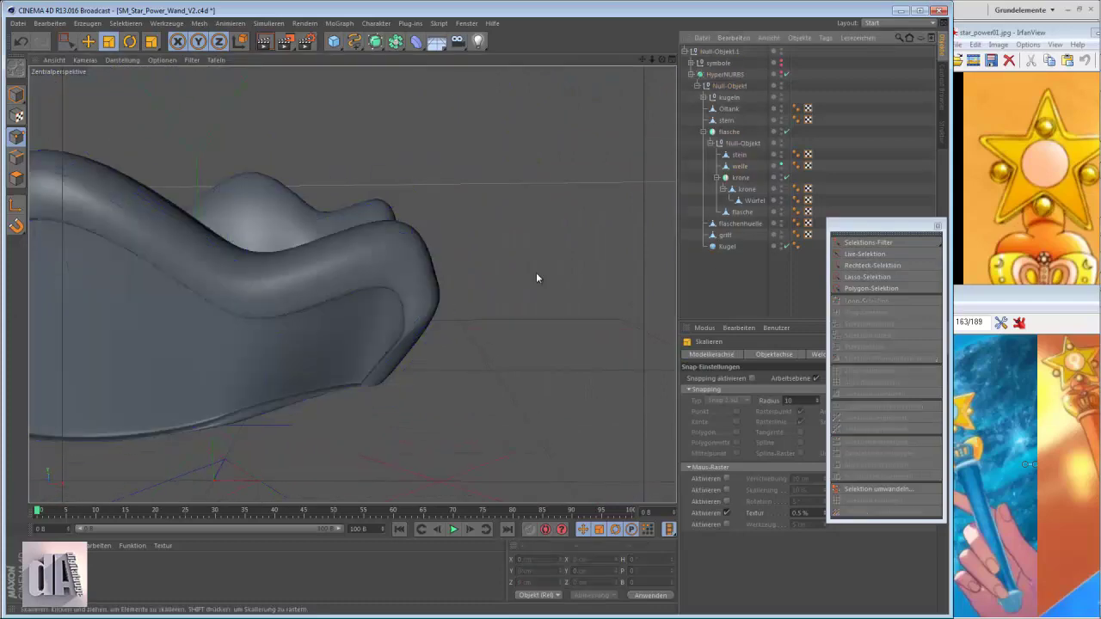
{"action": "scroll", "coordinate": [536, 272], "scroll_direction": "down", "scroll_amount": 3}
{"action": "left_click_drag", "start_coordinate": [283, 286], "coordinate": [387, 288], "text": "alt"}
{"action": "scroll", "coordinate": [492, 288], "scroll_direction": "up", "scroll_amount": 4}
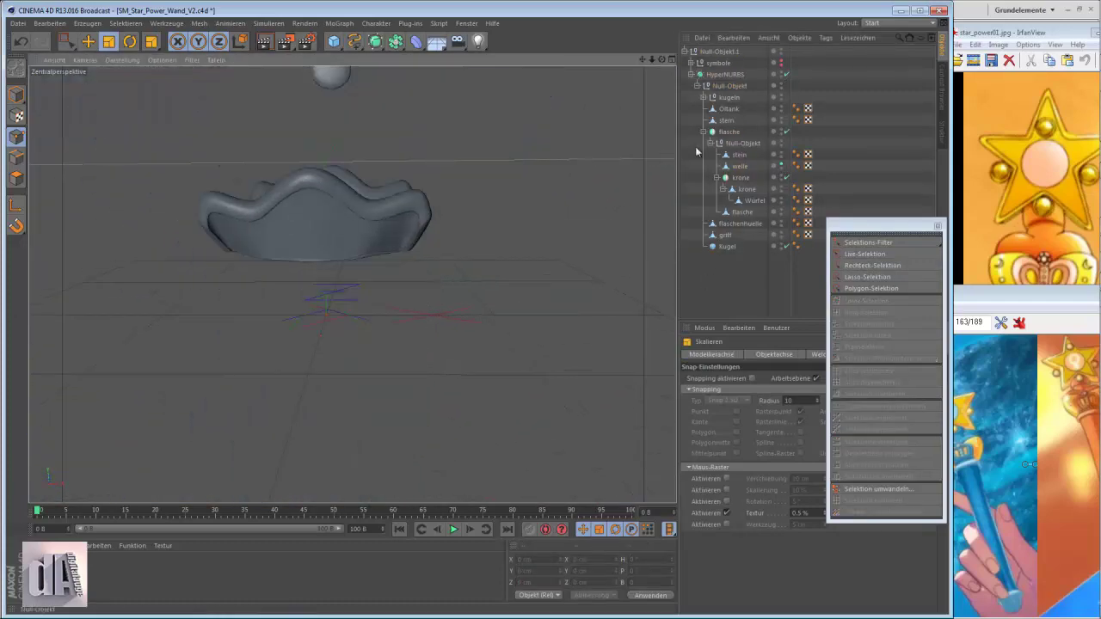
Step: Select welle with smoothing off and pick the band's inner faces
{"action": "left_click", "coordinate": [740, 166]}
{"action": "left_click", "coordinate": [785, 74]}
{"action": "left_click", "coordinate": [1058, 338]}
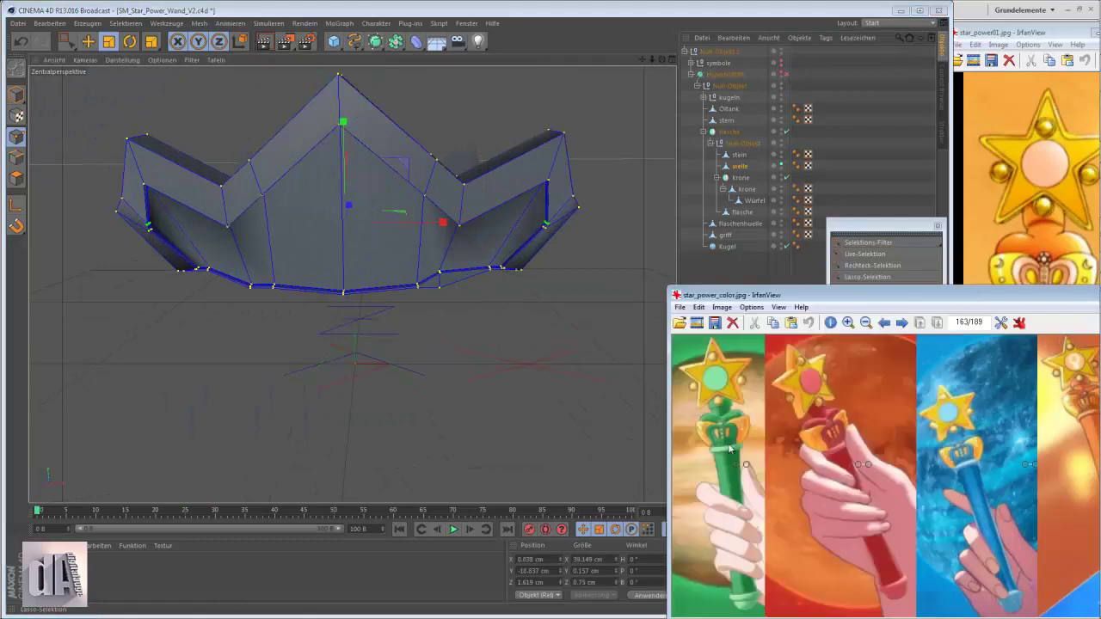
{"action": "left_click", "coordinate": [309, 255]}
{"action": "left_click_drag", "start_coordinate": [309, 255], "coordinate": [258, 284], "text": "alt"}
{"action": "left_click", "coordinate": [15, 178]}
{"action": "left_click", "coordinate": [211, 321]}
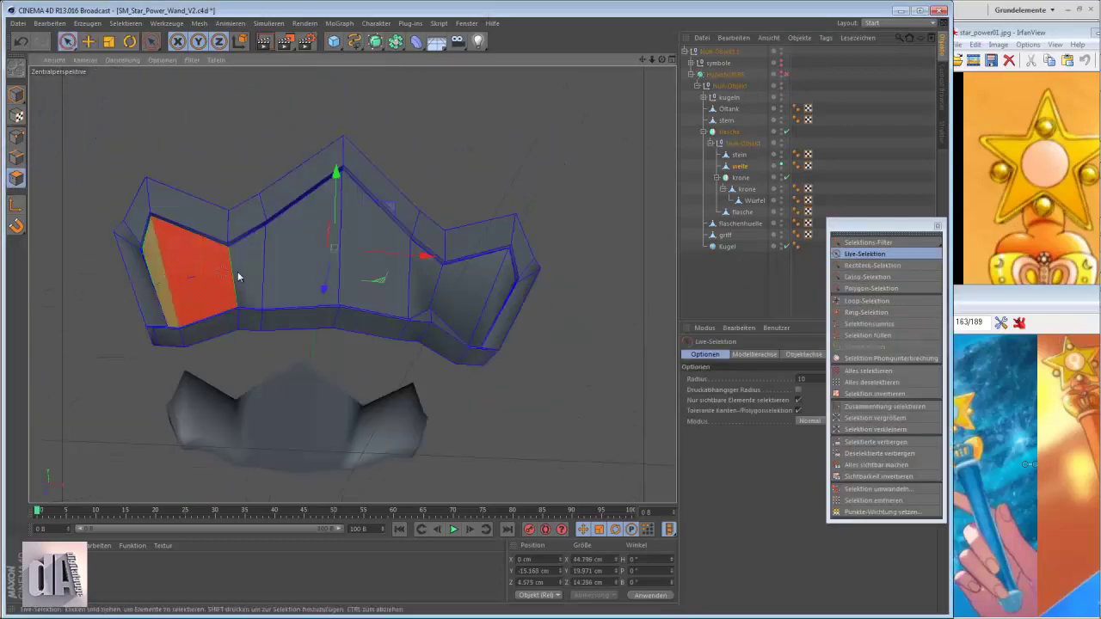
{"action": "left_click", "coordinate": [381, 258]}
Step: Cut a new vertical edge loop across the band beside its peaks
{"action": "key", "text": "k"}
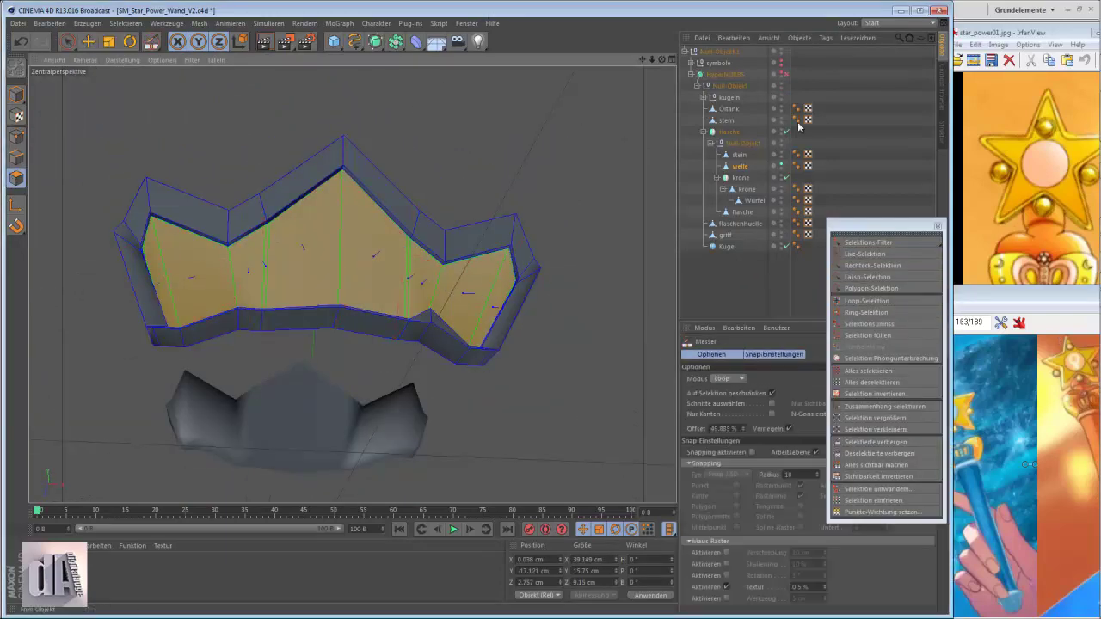
{"action": "key", "text": "q"}
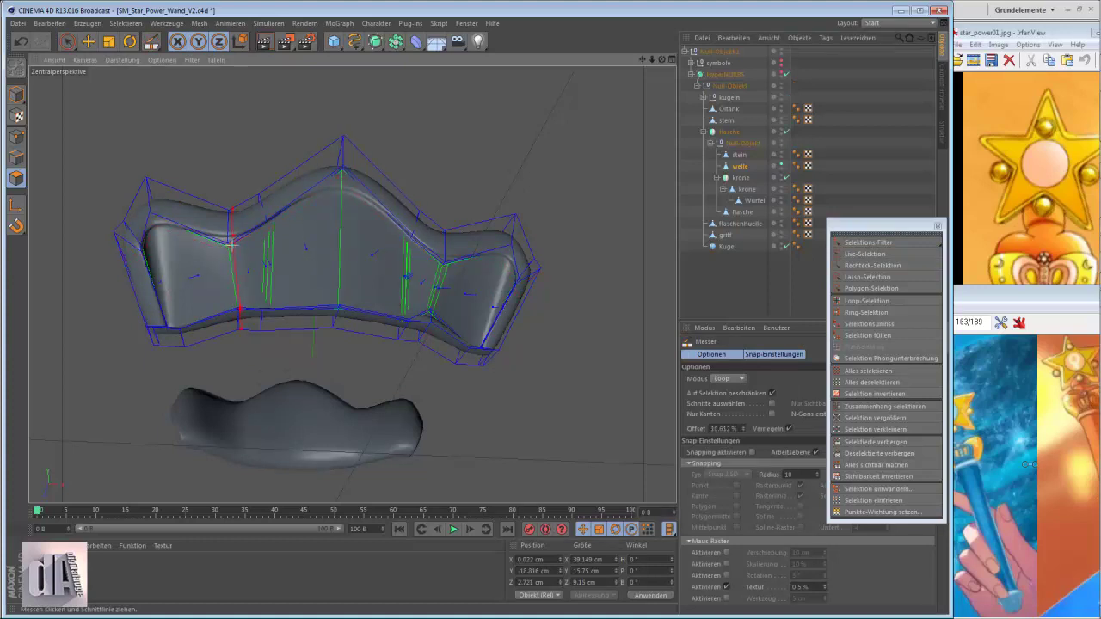
{"action": "mouse_move", "coordinate": [226, 243]}
{"action": "left_mouse_down", "text": "alt"}
{"action": "mouse_move", "coordinate": [369, 262]}
{"action": "mouse_move", "coordinate": [278, 315]}
{"action": "left_mouse_up", "text": "alt"}
{"action": "key", "text": "q"}
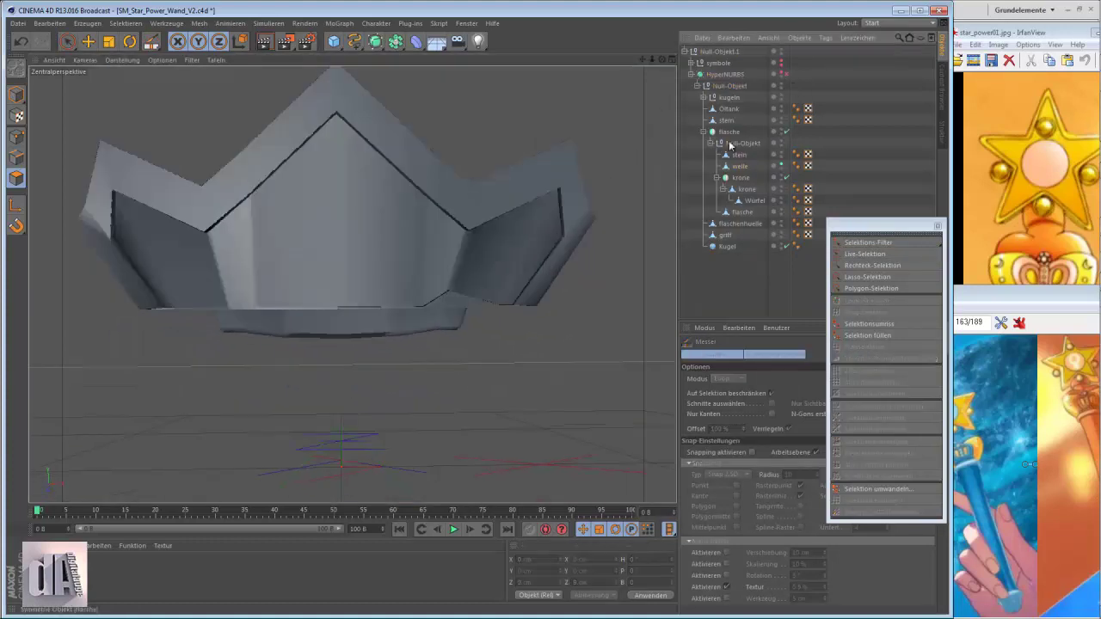
{"action": "key", "text": "space"}
{"action": "key", "text": "q"}
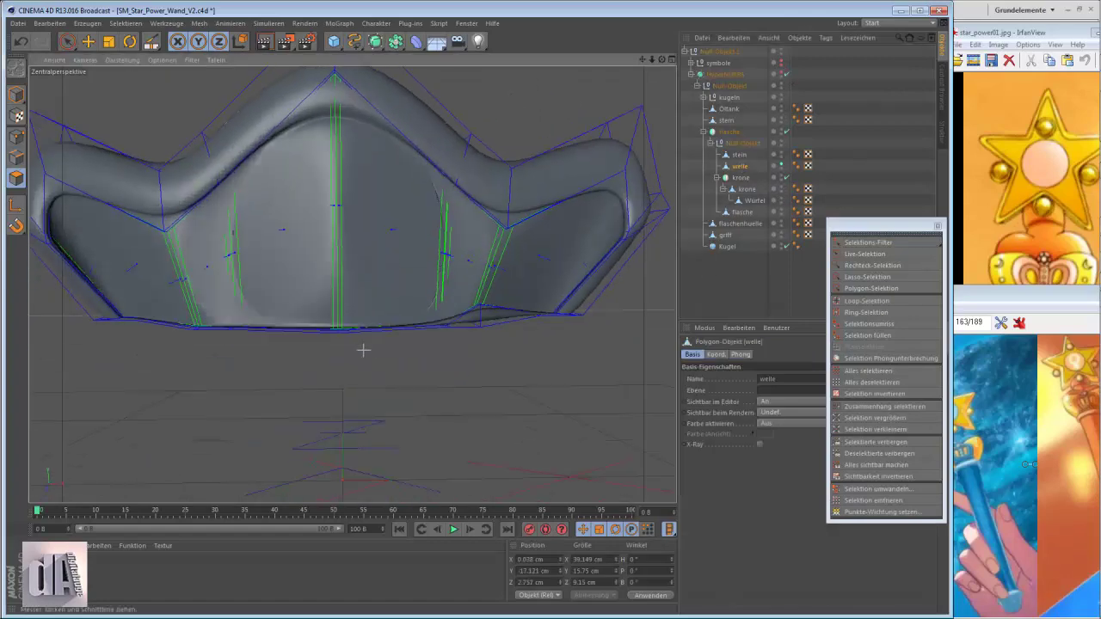
Step: Orbit around the crown band, toggling smoothing to check the firmer corners
{"action": "left_click_drag", "start_coordinate": [364, 349], "coordinate": [461, 241], "text": "alt"}
{"action": "left_click", "coordinate": [66, 43]}
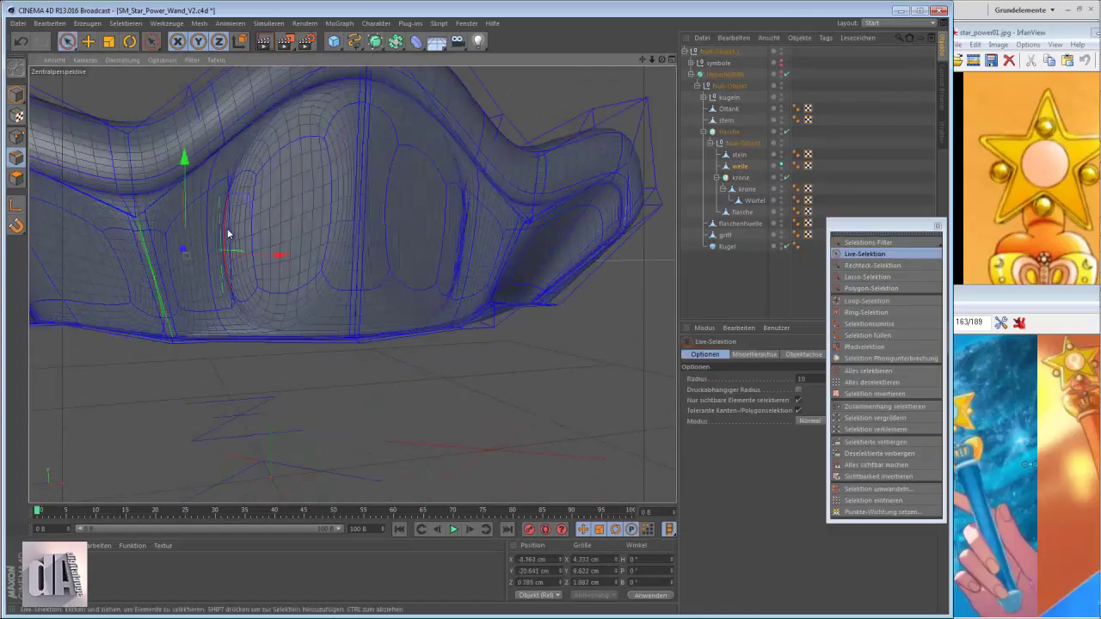
{"action": "key", "text": "q"}
{"action": "scroll", "coordinate": [430, 242], "scroll_direction": "up", "scroll_amount": 3}
{"action": "left_click_drag", "start_coordinate": [459, 248], "coordinate": [408, 214], "text": "alt"}
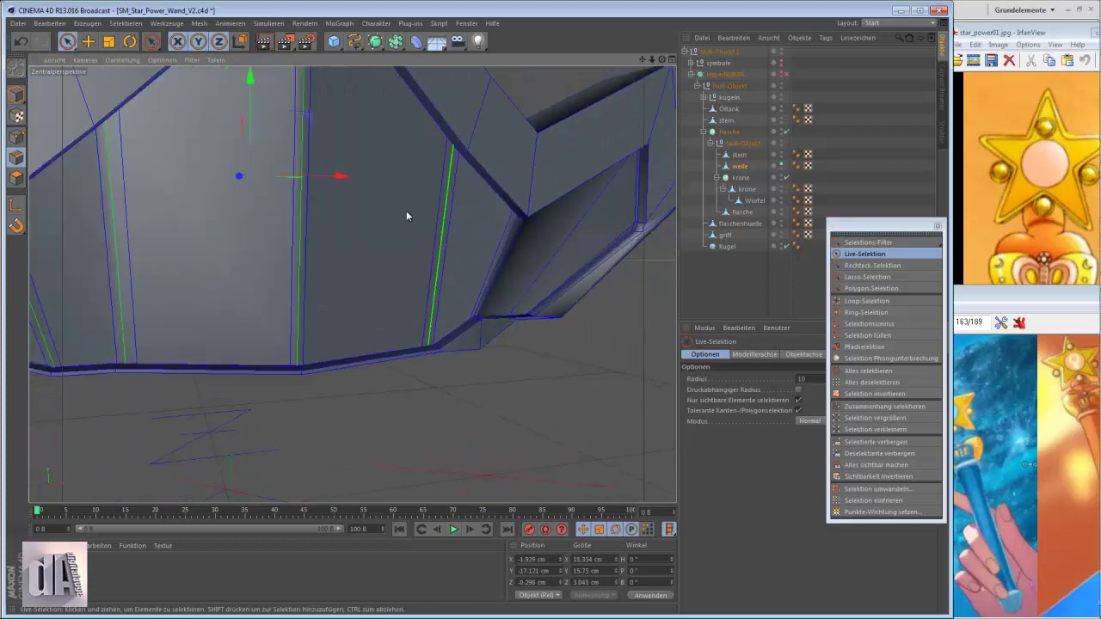
{"action": "key", "text": "q"}
{"action": "scroll", "coordinate": [332, 239], "scroll_direction": "up", "scroll_amount": 3}
{"action": "scroll", "coordinate": [206, 220], "scroll_direction": "down", "scroll_amount": 4}
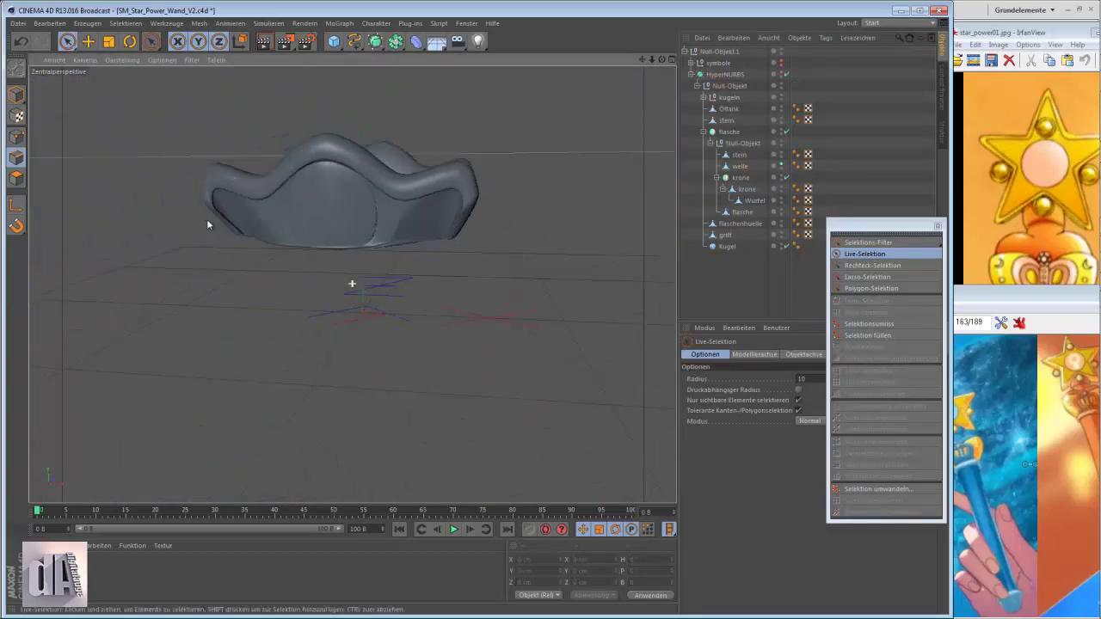
{"action": "left_click_drag", "start_coordinate": [206, 220], "coordinate": [287, 206], "text": "alt"}
{"action": "scroll", "coordinate": [287, 206], "scroll_direction": "up", "scroll_amount": 2}
{"action": "key", "text": "alt+Tab"}
{"action": "left_click", "coordinate": [387, 248]}
Step: Orbit to the wand's front and render a quick preview of the view
{"action": "scroll", "coordinate": [387, 248], "scroll_direction": "down", "scroll_amount": 5}
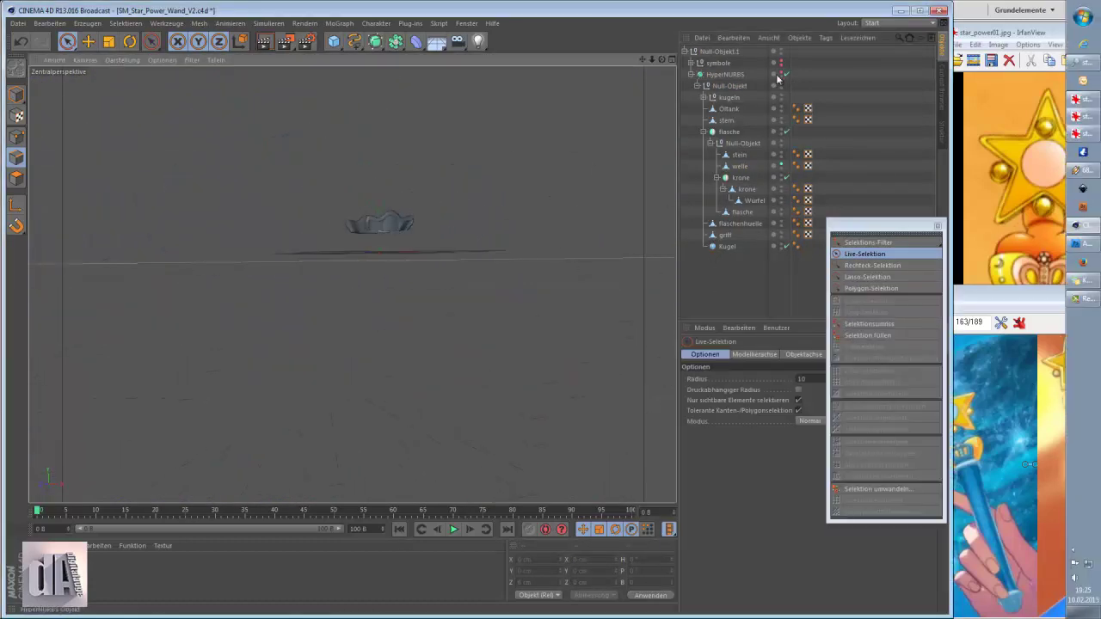
{"action": "scroll", "coordinate": [363, 248], "scroll_direction": "up", "scroll_amount": 5}
{"action": "scroll", "coordinate": [416, 222], "scroll_direction": "down", "scroll_amount": 2}
{"action": "mouse_move", "coordinate": [416, 222]}
{"action": "left_mouse_down", "text": "alt"}
{"action": "mouse_move", "coordinate": [397, 210]}
{"action": "mouse_move", "coordinate": [274, 237]}
{"action": "mouse_move", "coordinate": [383, 234]}
{"action": "left_mouse_up", "text": "alt"}
{"action": "key", "text": "ctrl+r"}
Step: Scale the new sphere down to a small bead size
{"action": "scroll", "coordinate": [384, 234], "scroll_direction": "up", "scroll_amount": 5}
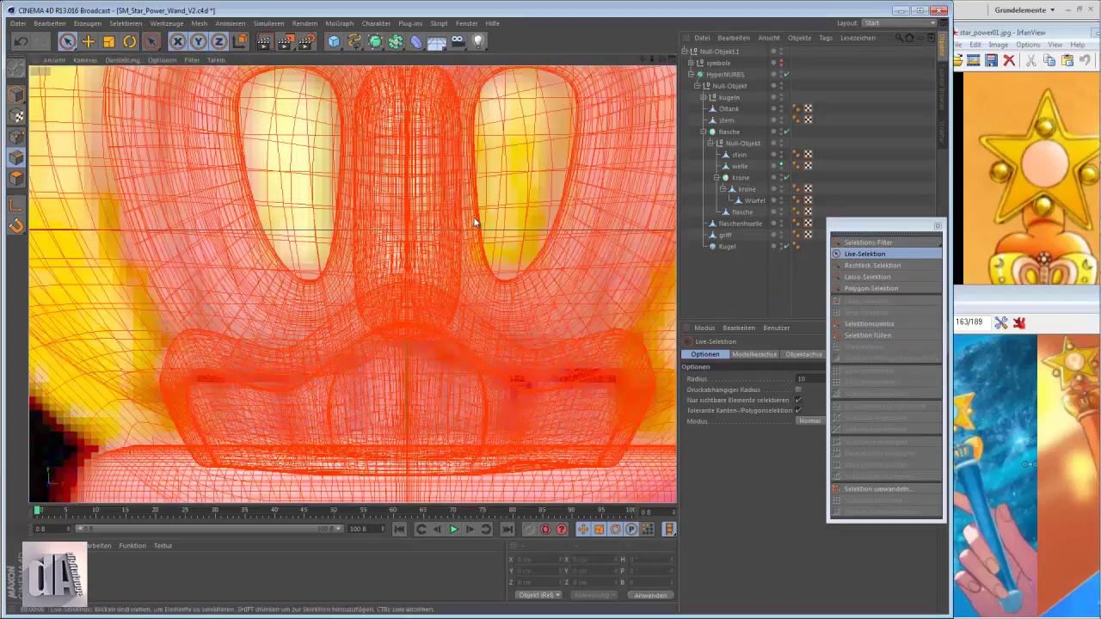
{"action": "scroll", "coordinate": [384, 234], "scroll_direction": "up", "scroll_amount": 3}
{"action": "scroll", "coordinate": [418, 246], "scroll_direction": "down", "scroll_amount": 2}
{"action": "left_click_drag", "start_coordinate": [334, 41], "coordinate": [413, 60]}
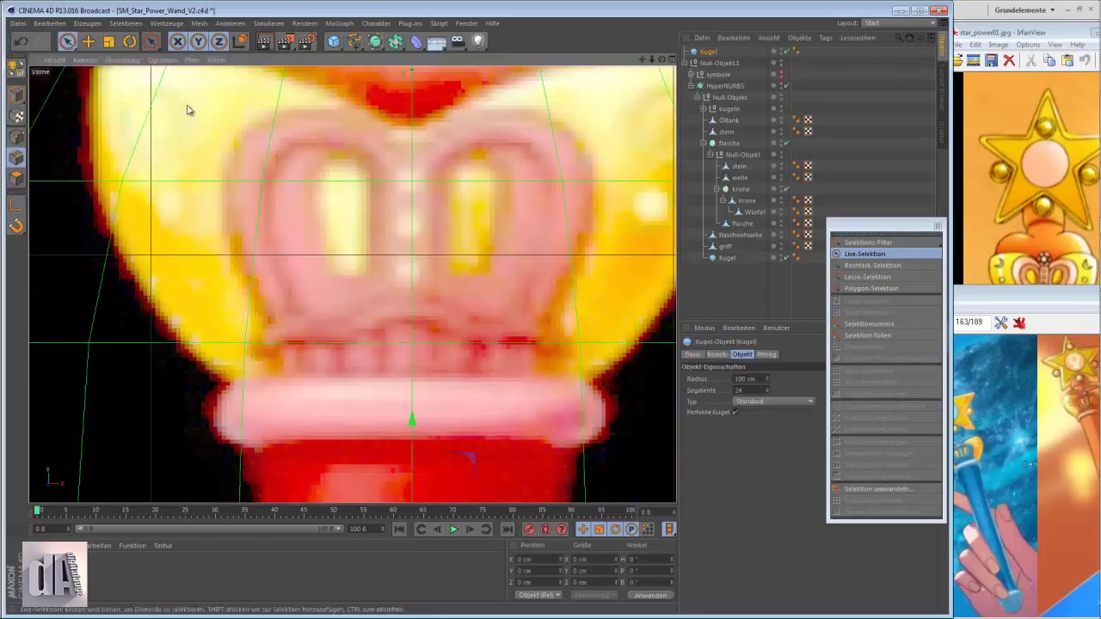
{"action": "key", "text": "t"}
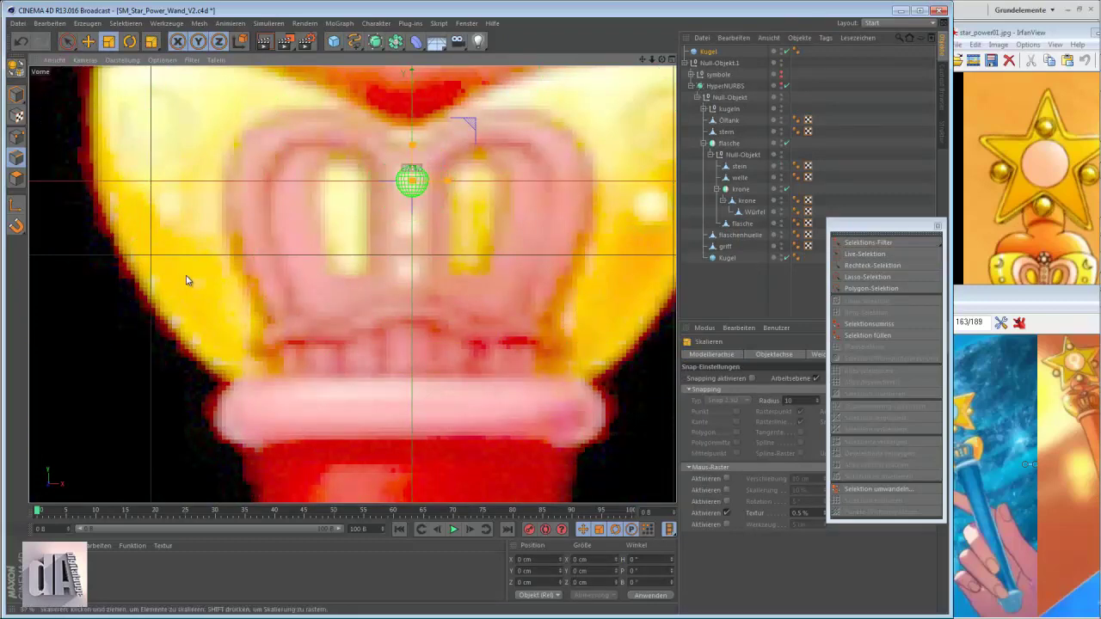
{"action": "left_click", "coordinate": [707, 53]}
Step: Move the bead sphere into flasche's Null-Objekt group with the other bottle parts
{"action": "key", "text": "F3"}
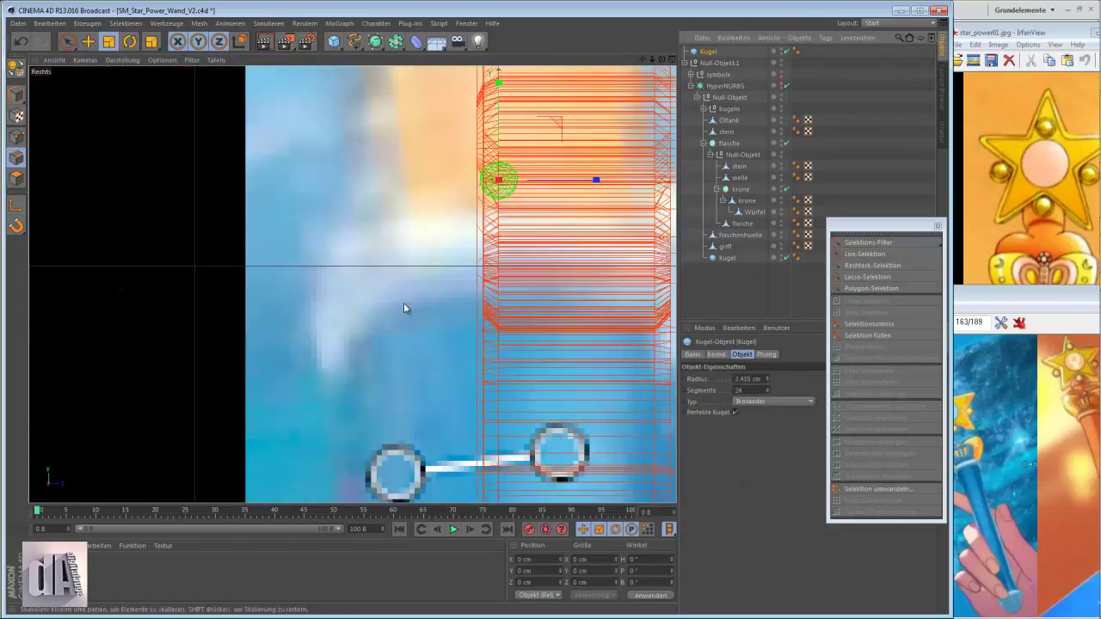
{"action": "scroll", "coordinate": [403, 303], "scroll_direction": "down", "scroll_amount": 4}
{"action": "left_click_drag", "start_coordinate": [781, 79], "coordinate": [741, 154]}
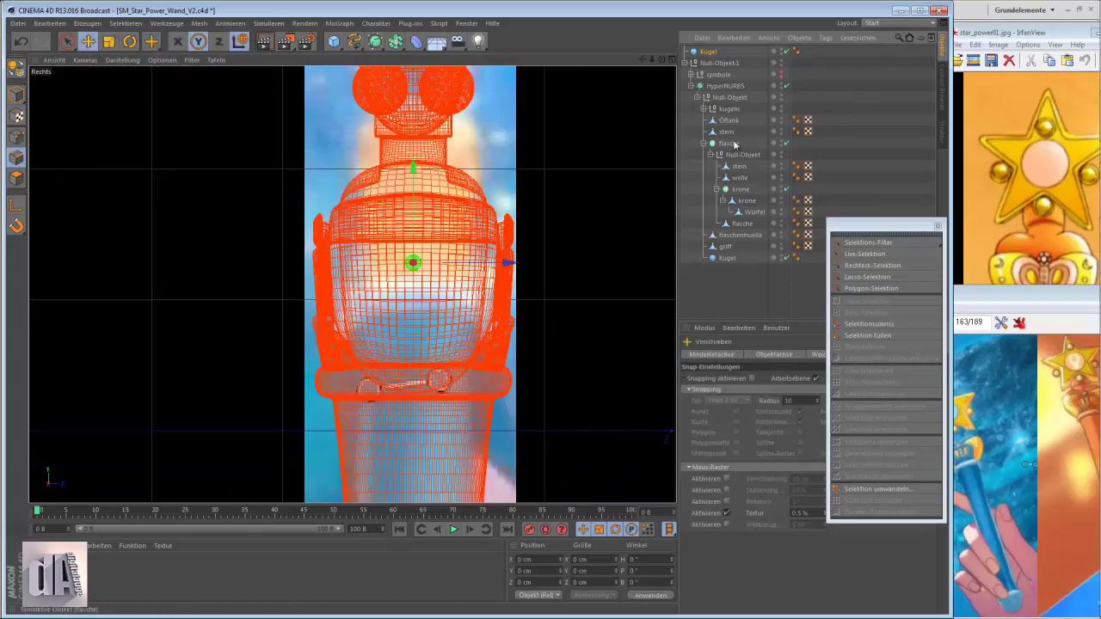
{"action": "key", "text": "F1"}
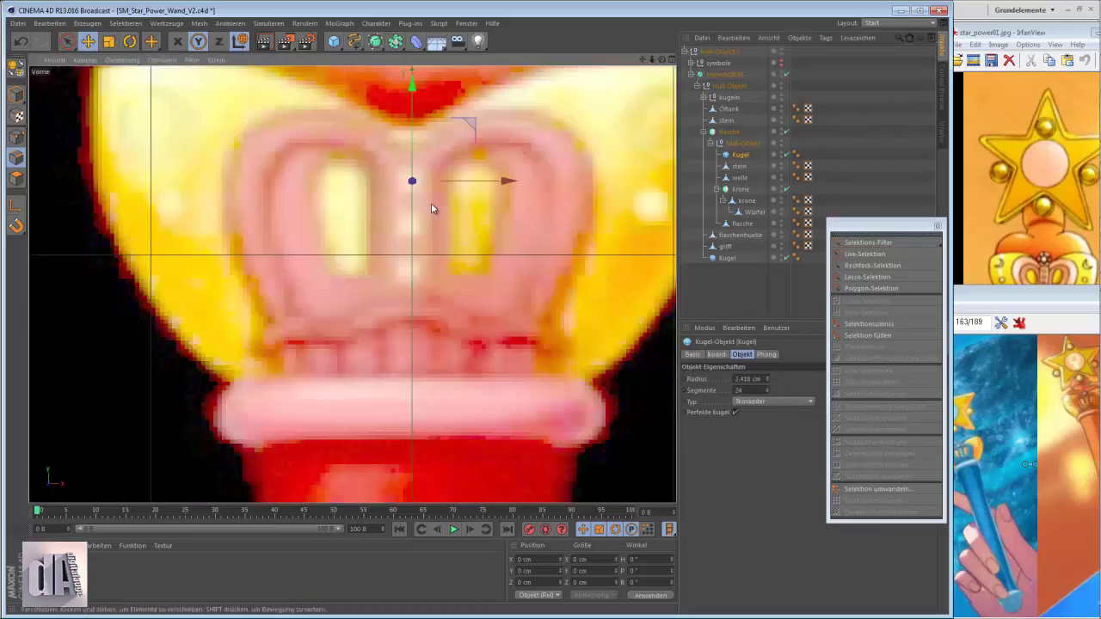
{"action": "scroll", "coordinate": [475, 240], "scroll_direction": "up", "scroll_amount": 3}
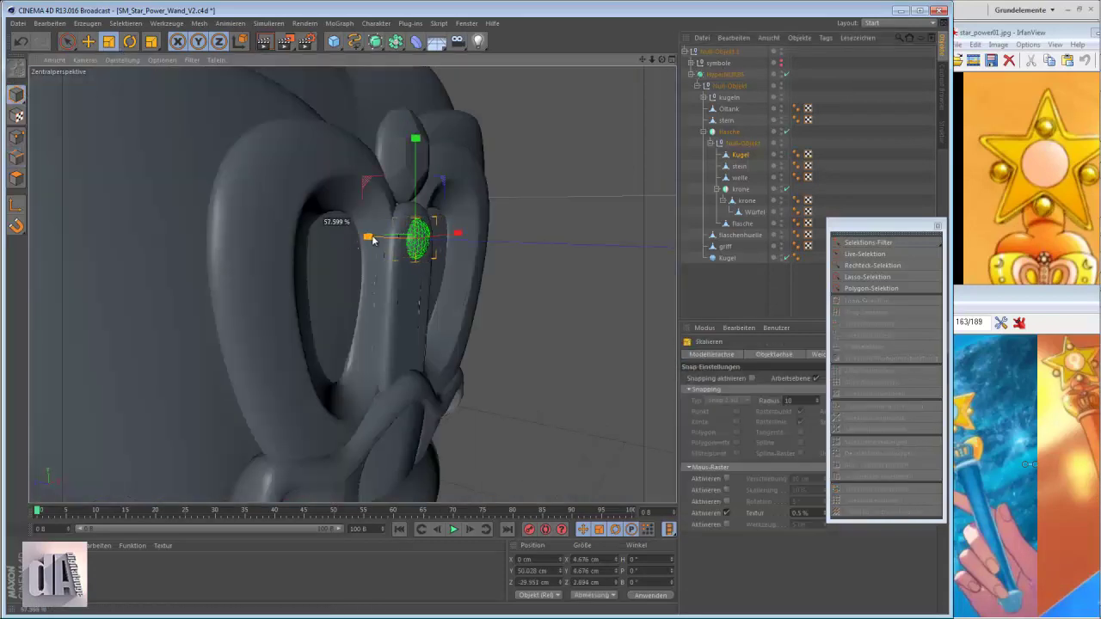
Step: Flatten the bead slightly and position it against the bottle's front using Front/Right views
{"action": "left_click_drag", "start_coordinate": [372, 240], "coordinate": [361, 240]}
{"action": "scroll", "coordinate": [754, 157], "scroll_direction": "up", "scroll_amount": 1}
{"action": "key", "text": "F4"}
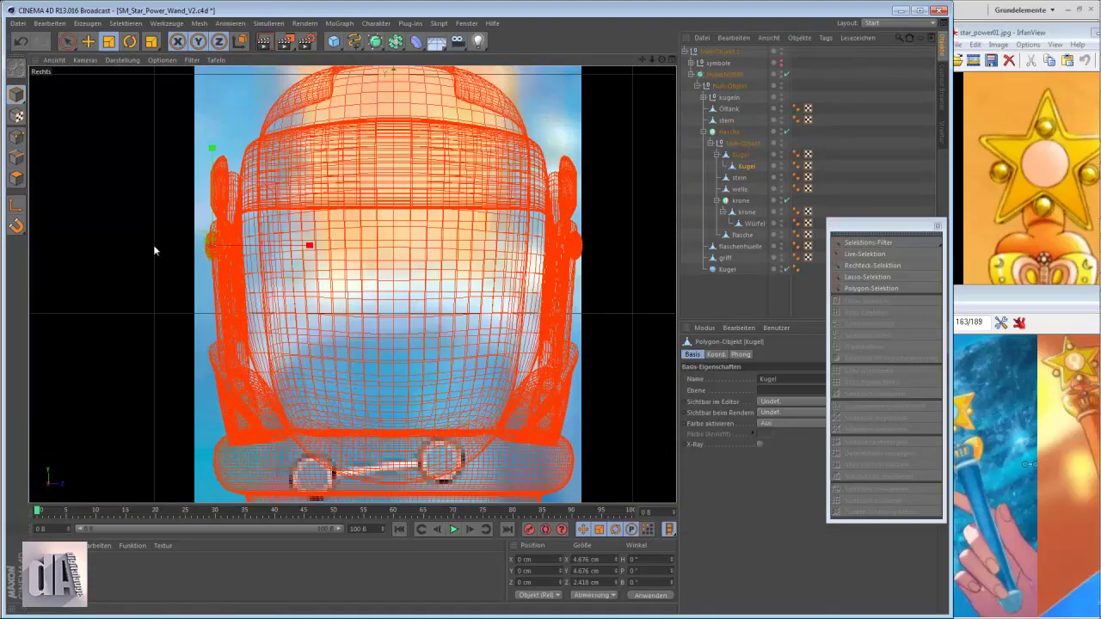
{"action": "key", "text": "e"}
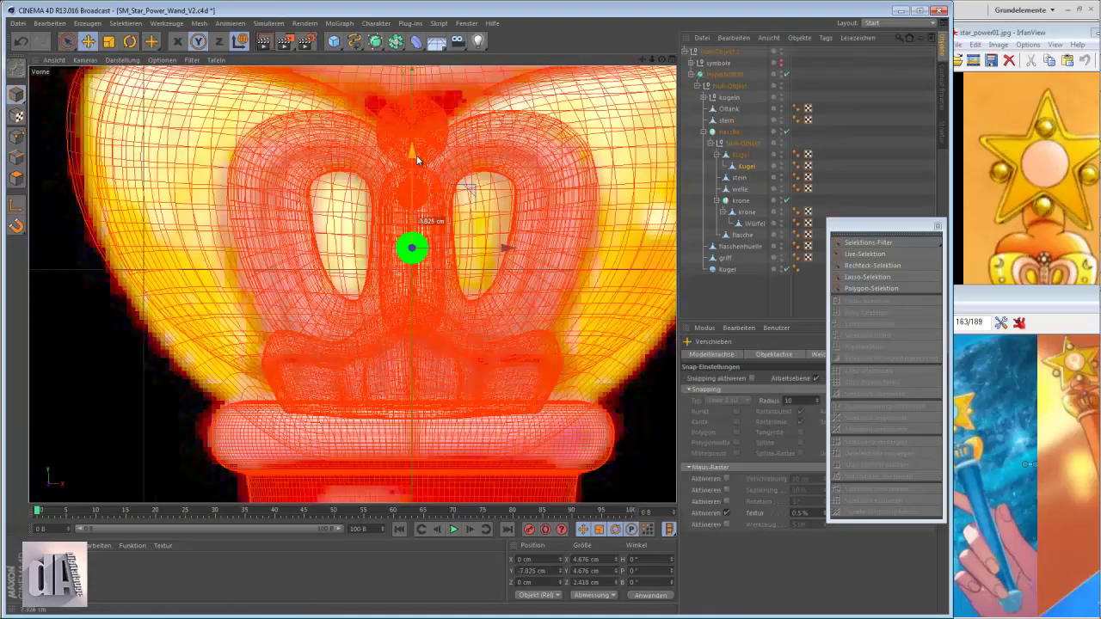
{"action": "key", "text": "F3"}
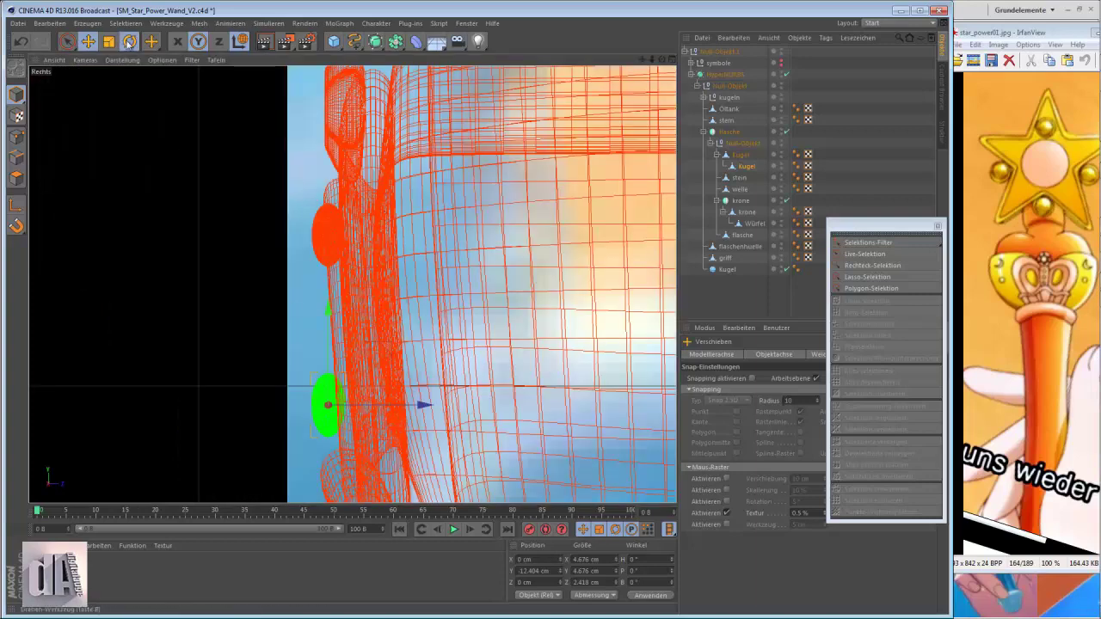
{"action": "left_click_drag", "start_coordinate": [422, 398], "coordinate": [430, 409]}
{"action": "key", "text": "ctrl+z"}
Step: Duplicate the bead lower down the crown's central bar, beneath the stein gem
{"action": "key", "text": "r"}
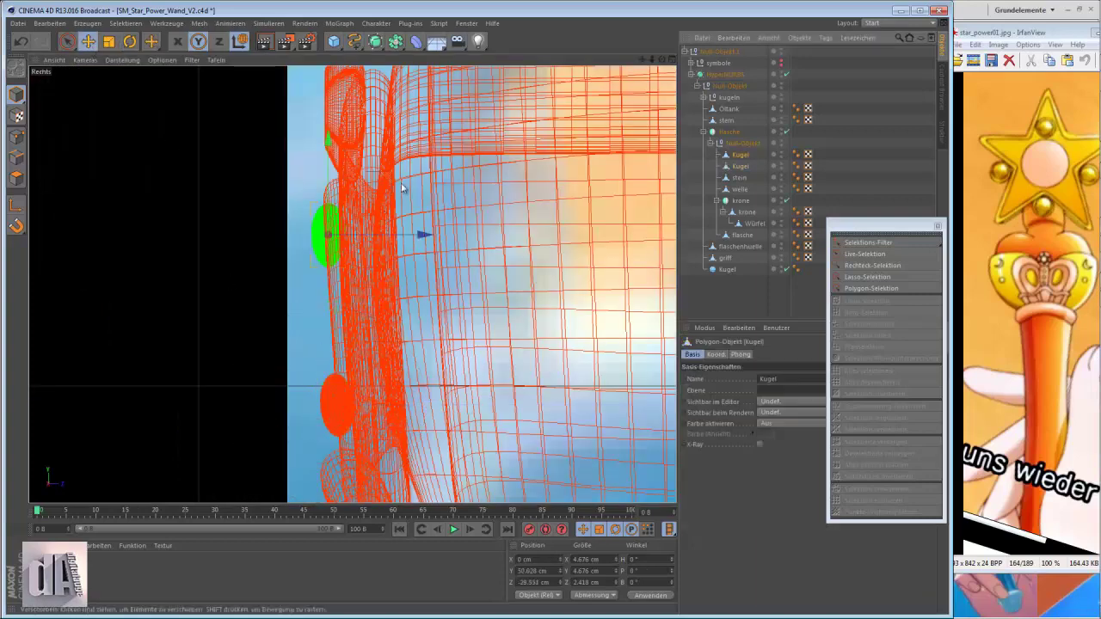
{"action": "key", "text": "ctrl+v"}
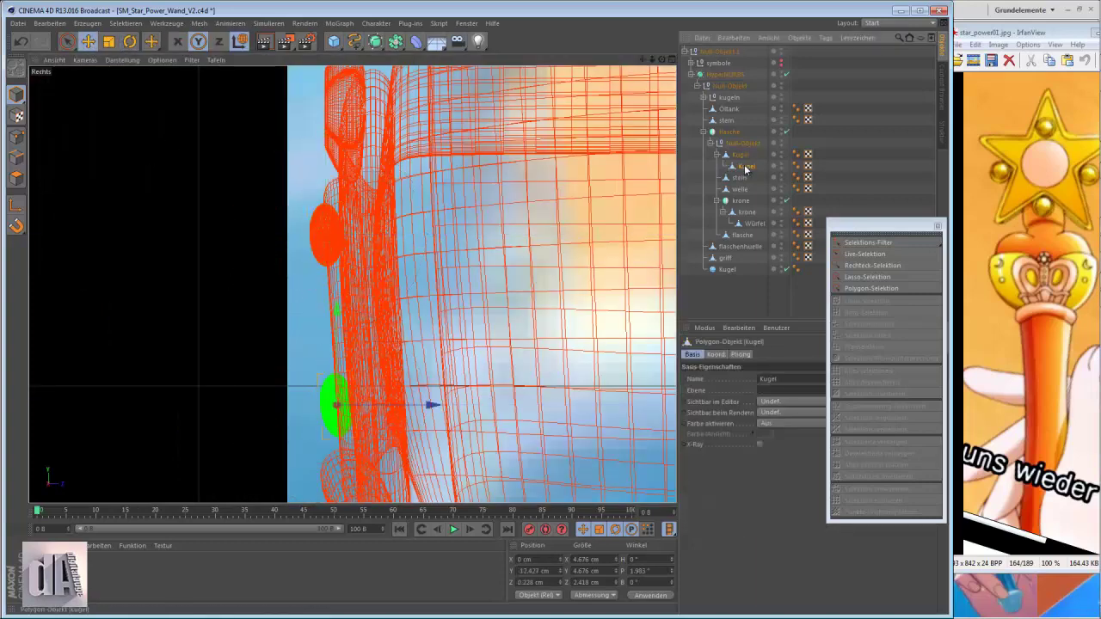
{"action": "key", "text": "F4"}
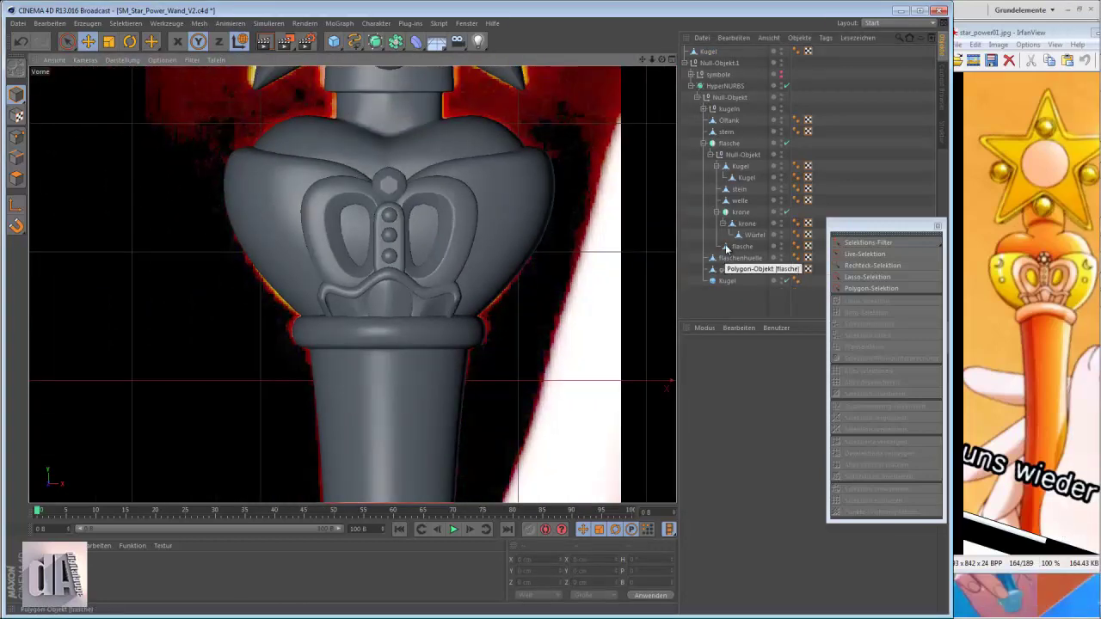
Step: Add a Kugel sphere scaled to about 7 cm on the bottle's right side
{"action": "left_click", "coordinate": [741, 258]}
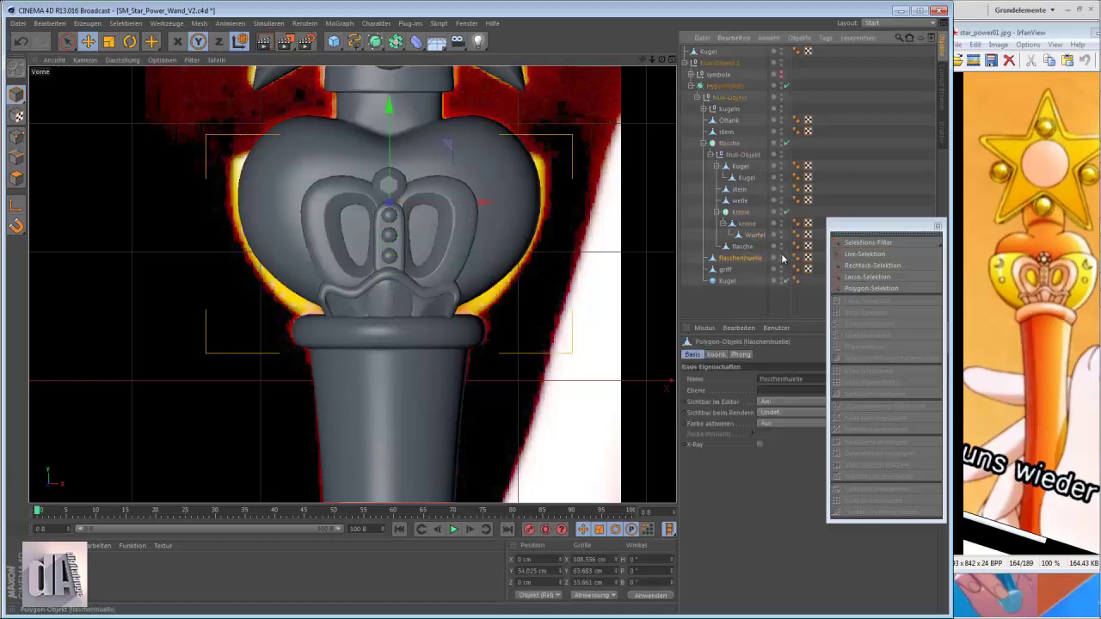
{"action": "left_click", "coordinate": [782, 87]}
{"action": "left_click", "coordinate": [334, 40]}
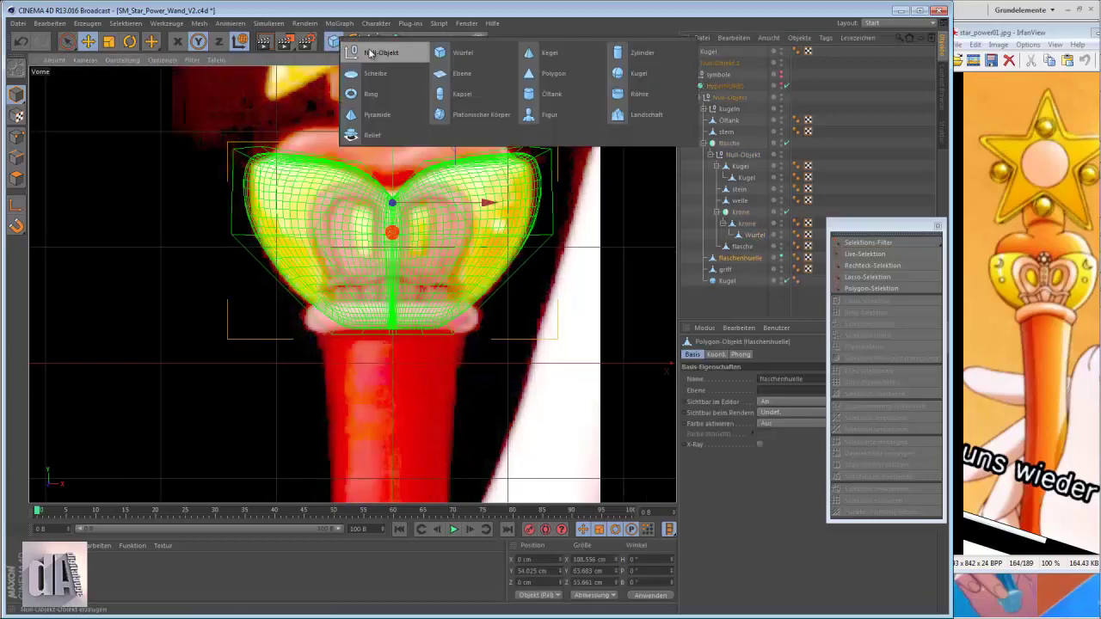
{"action": "left_click", "coordinate": [627, 75]}
{"action": "key", "text": "t"}
{"action": "left_click_drag", "start_coordinate": [360, 158], "coordinate": [109, 322]}
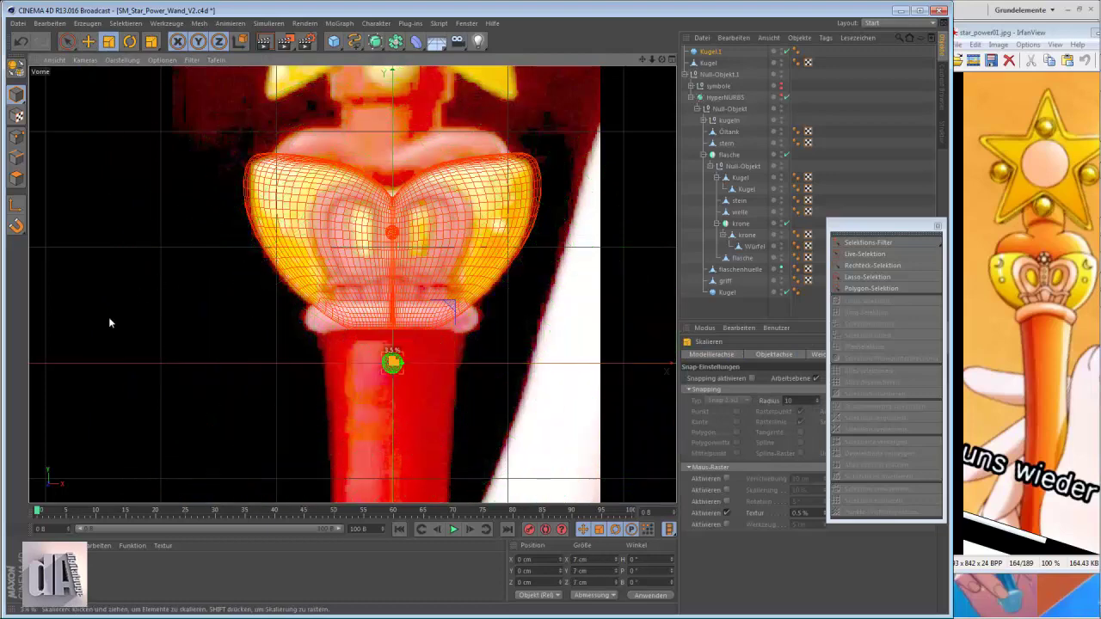
{"action": "left_click_drag", "start_coordinate": [536, 186], "coordinate": [556, 170]}
Step: Hide the bottle shell and shrink the new sphere slightly to match the existing bead
{"action": "left_click", "coordinate": [782, 269]}
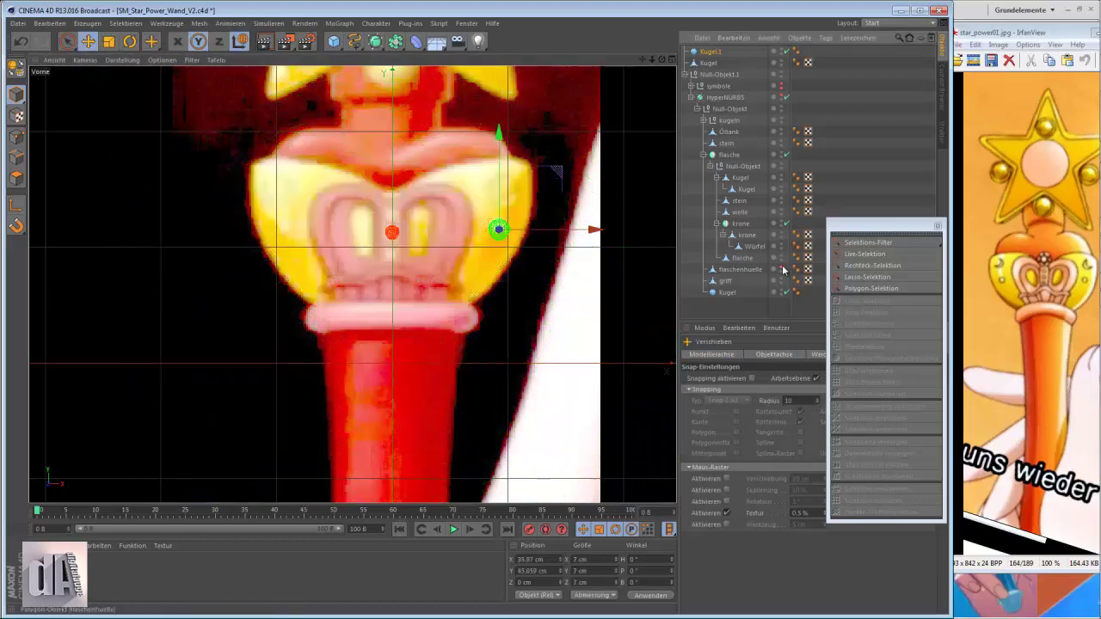
{"action": "left_click", "coordinate": [108, 42]}
{"action": "left_click_drag", "start_coordinate": [479, 252], "coordinate": [473, 252]}
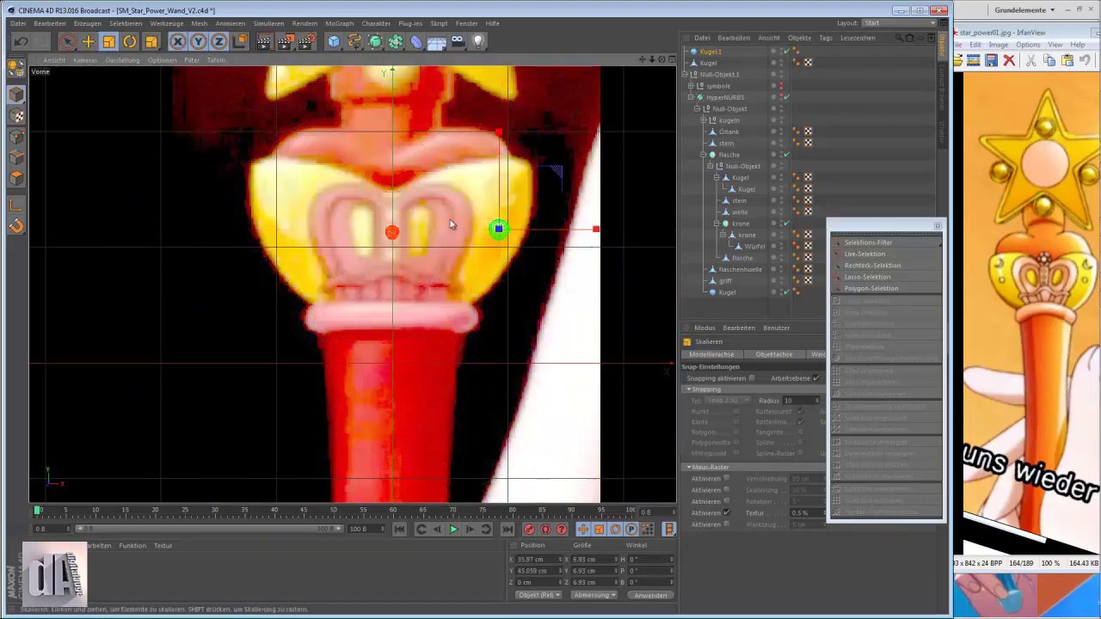
{"action": "left_click", "coordinate": [746, 191]}
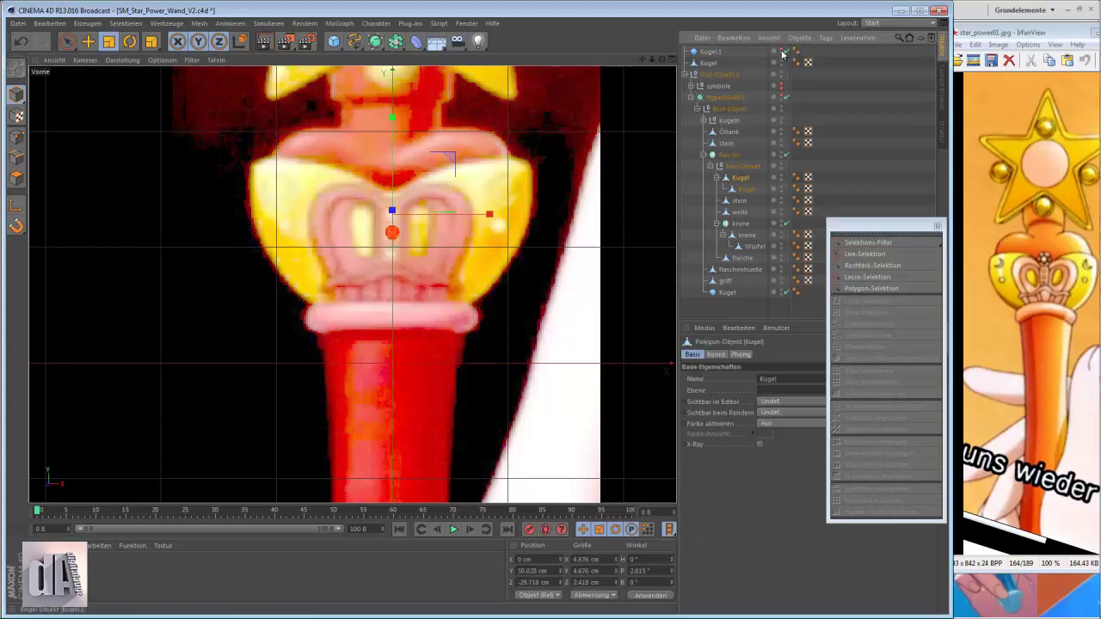
{"action": "left_click", "coordinate": [66, 40]}
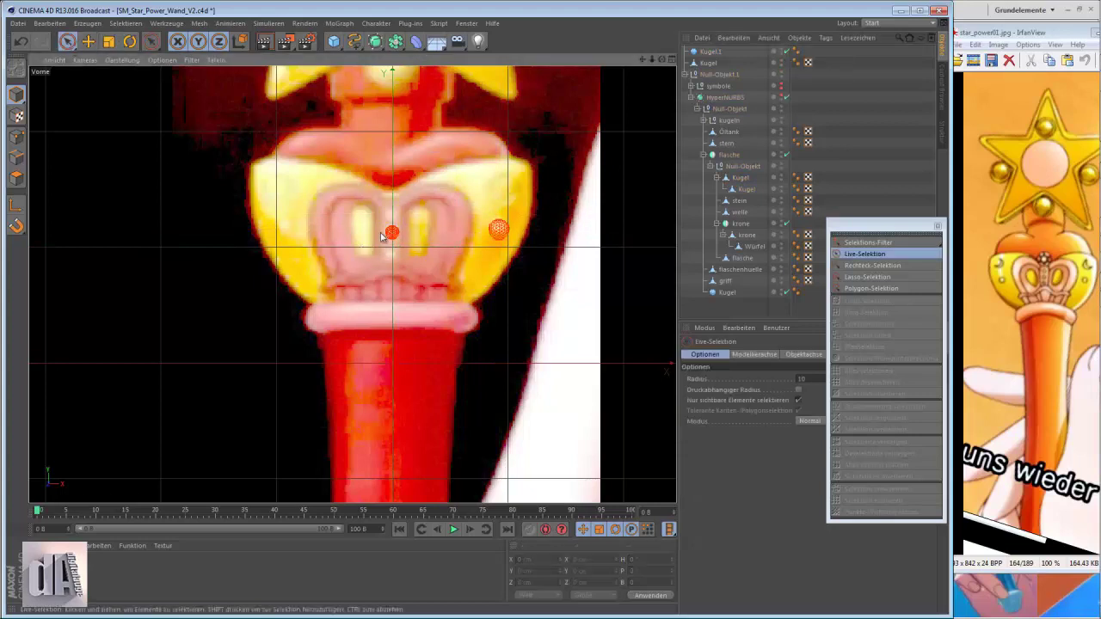
{"action": "left_click", "coordinate": [392, 232]}
Step: Add a Boole object holding the sphere, plus a new Zylinder primitive
{"action": "left_click", "coordinate": [716, 166]}
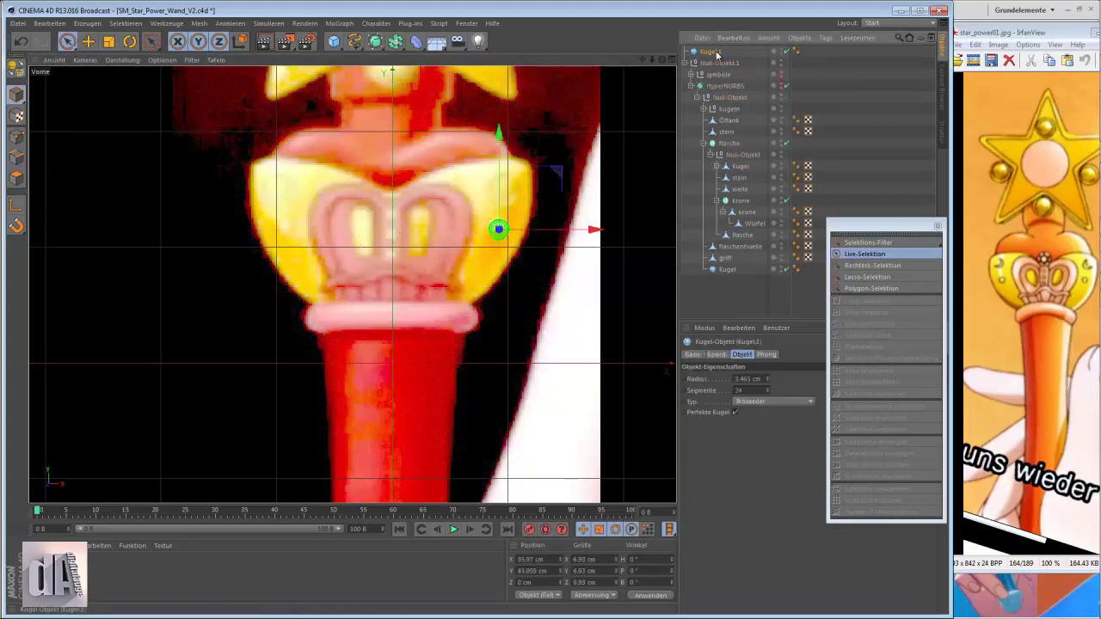
{"action": "left_click_drag", "start_coordinate": [396, 41], "coordinate": [595, 49]}
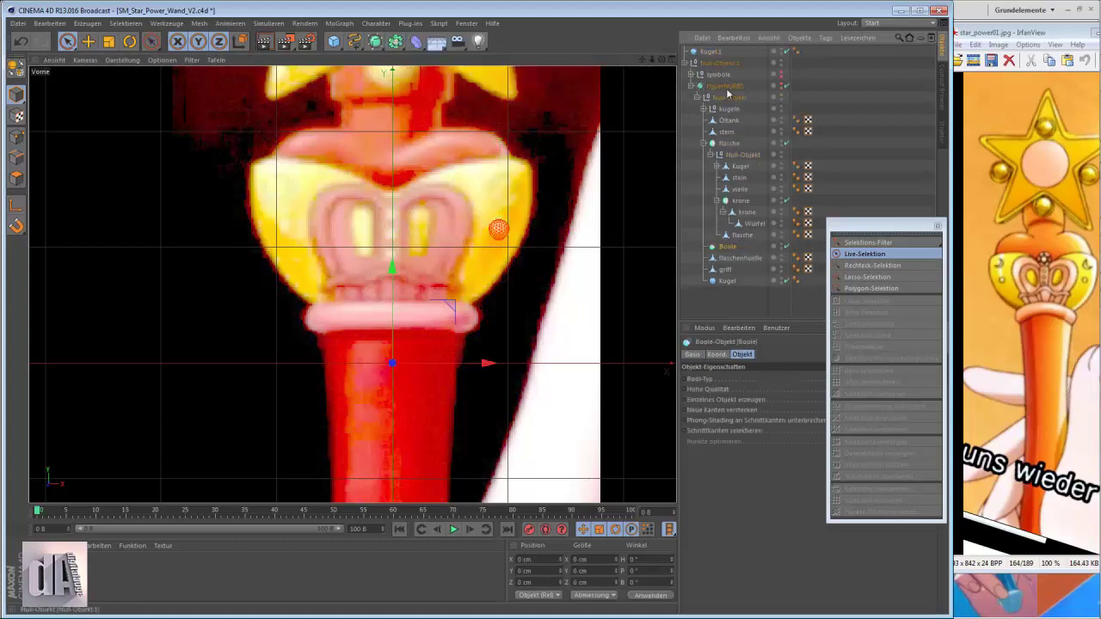
{"action": "left_click", "coordinate": [87, 23]}
{"action": "left_click", "coordinate": [151, 129]}
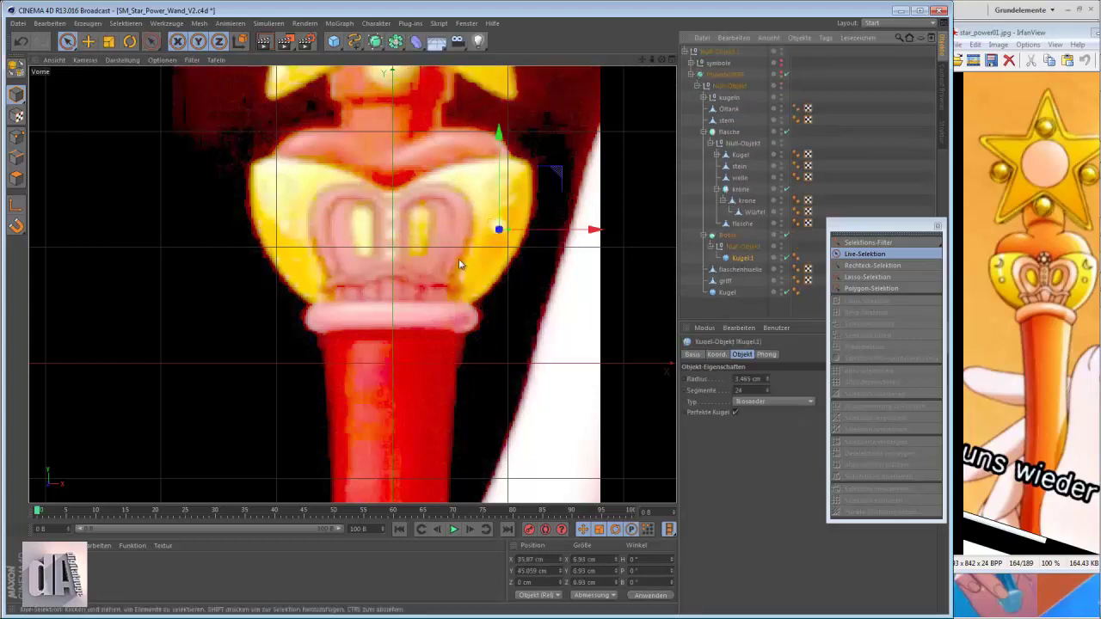
{"action": "left_click_drag", "start_coordinate": [333, 41], "coordinate": [456, 58]}
Step: Rotate the cylinder 90° to face forward, then add a smaller Zylinder.1 up and right
{"action": "key", "text": "r"}
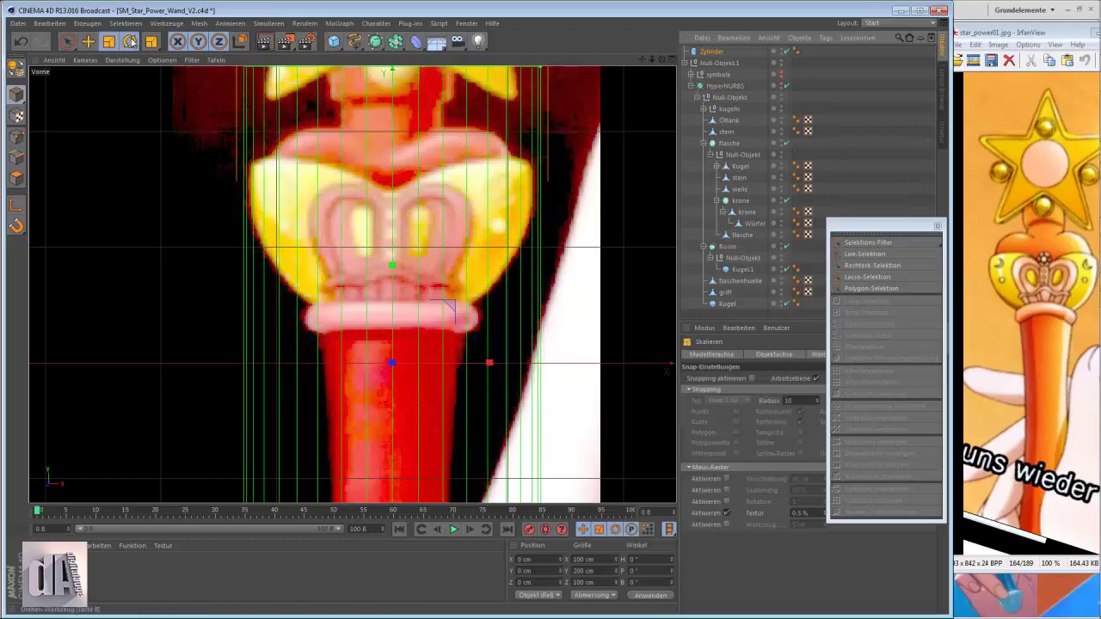
{"action": "left_click_drag", "start_coordinate": [391, 378], "coordinate": [410, 450], "text": "shift"}
{"action": "right_click_drag", "start_coordinate": [364, 316], "coordinate": [410, 407], "text": "alt"}
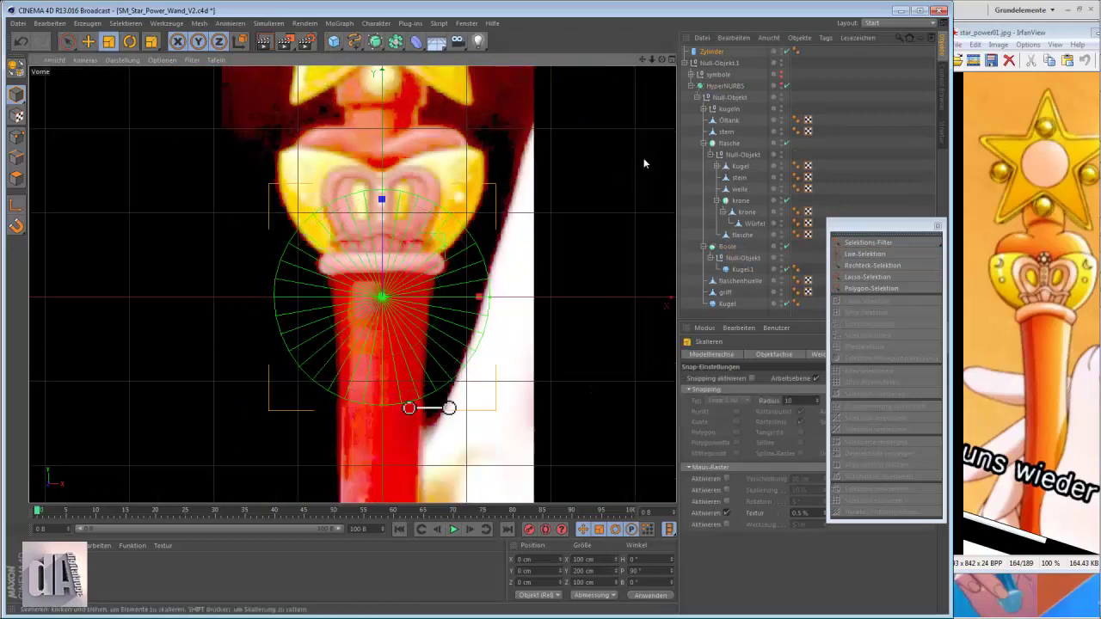
{"action": "left_click_drag", "start_coordinate": [334, 41], "coordinate": [627, 49]}
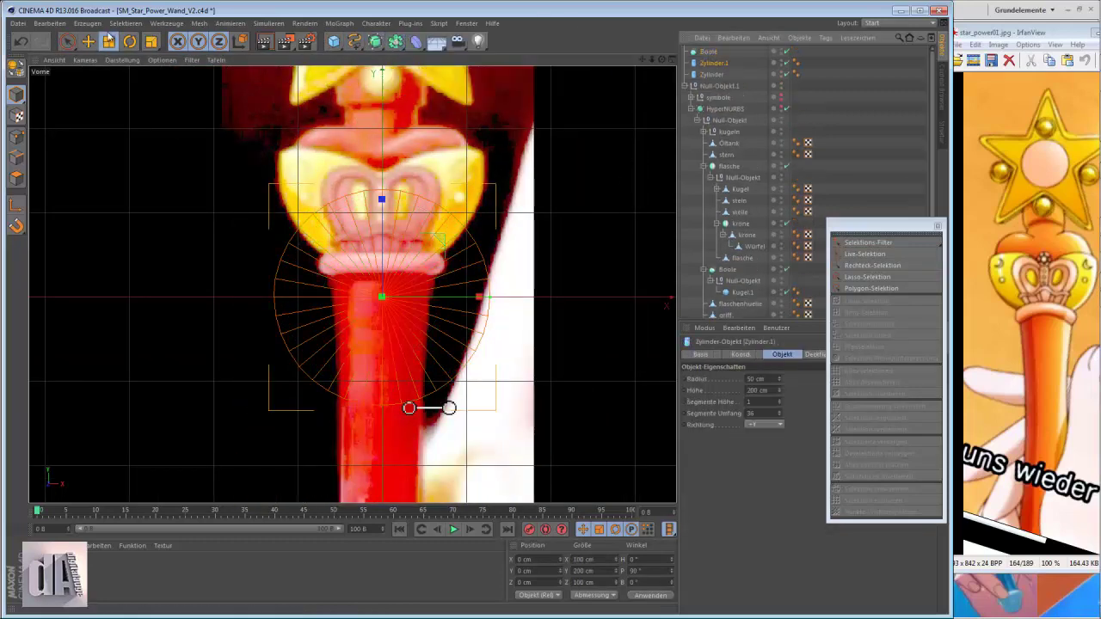
{"action": "key", "text": "t"}
{"action": "left_click_drag", "start_coordinate": [464, 284], "coordinate": [426, 281]}
{"action": "left_click_drag", "start_coordinate": [438, 239], "coordinate": [473, 201]}
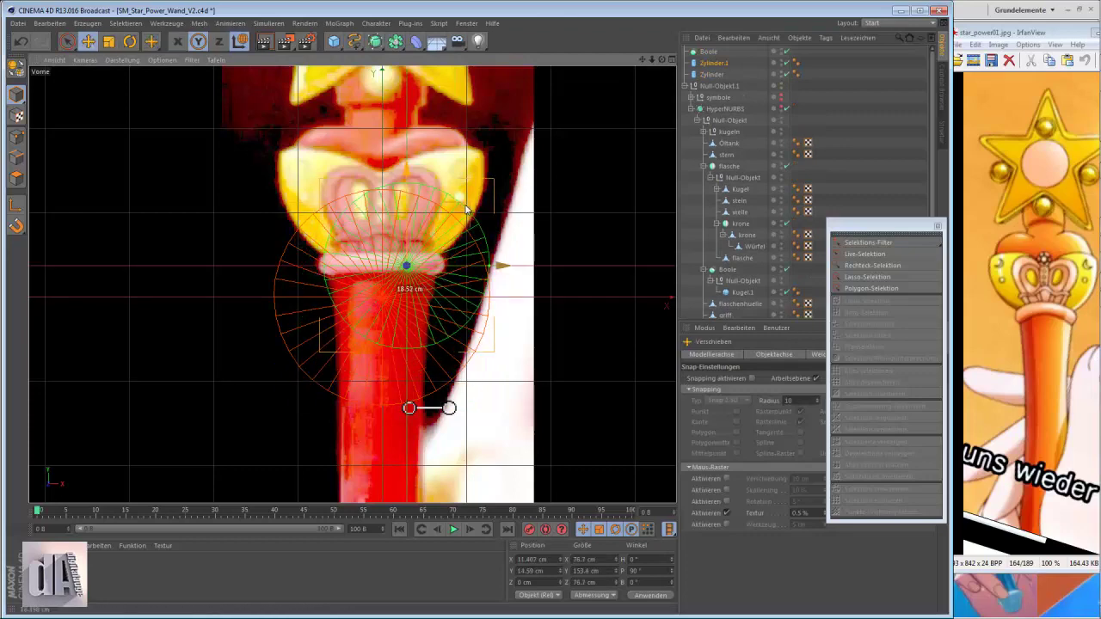
Step: Fine-tune Zylinder.1's size and inspect both cylinders in perspective
{"action": "key", "text": "t"}
{"action": "left_click_drag", "start_coordinate": [414, 269], "coordinate": [219, 166]}
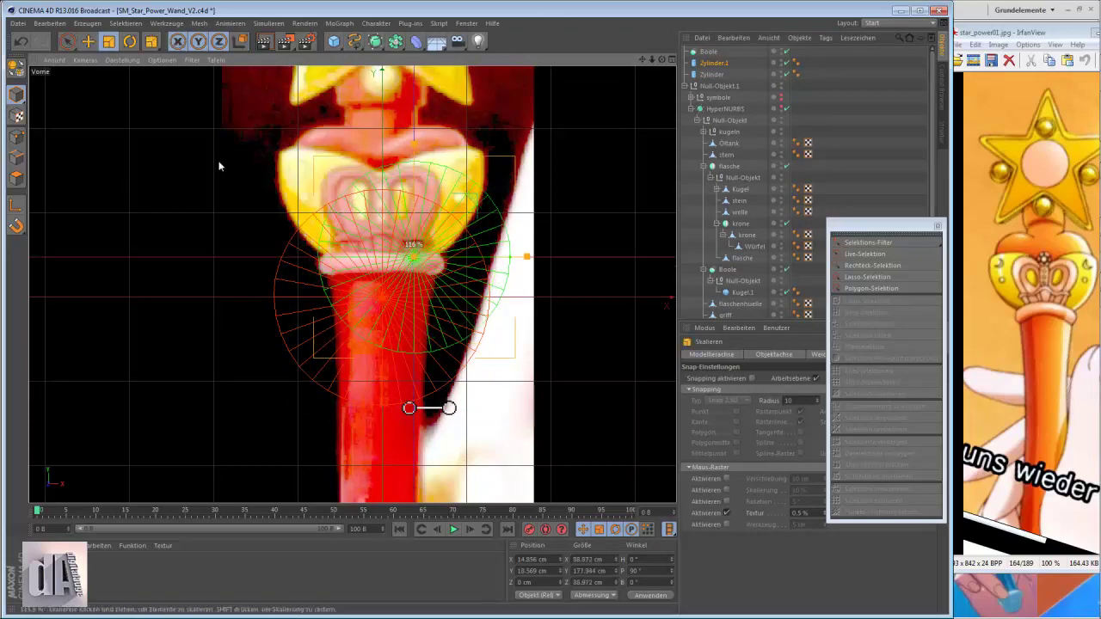
{"action": "key", "text": "t"}
{"action": "mouse_move", "coordinate": [476, 197]}
{"action": "left_mouse_down"}
{"action": "mouse_move", "coordinate": [464, 206]}
{"action": "mouse_move", "coordinate": [474, 201]}
{"action": "left_mouse_up"}
{"action": "key", "text": "e"}
{"action": "key", "text": "ctrl+z"}
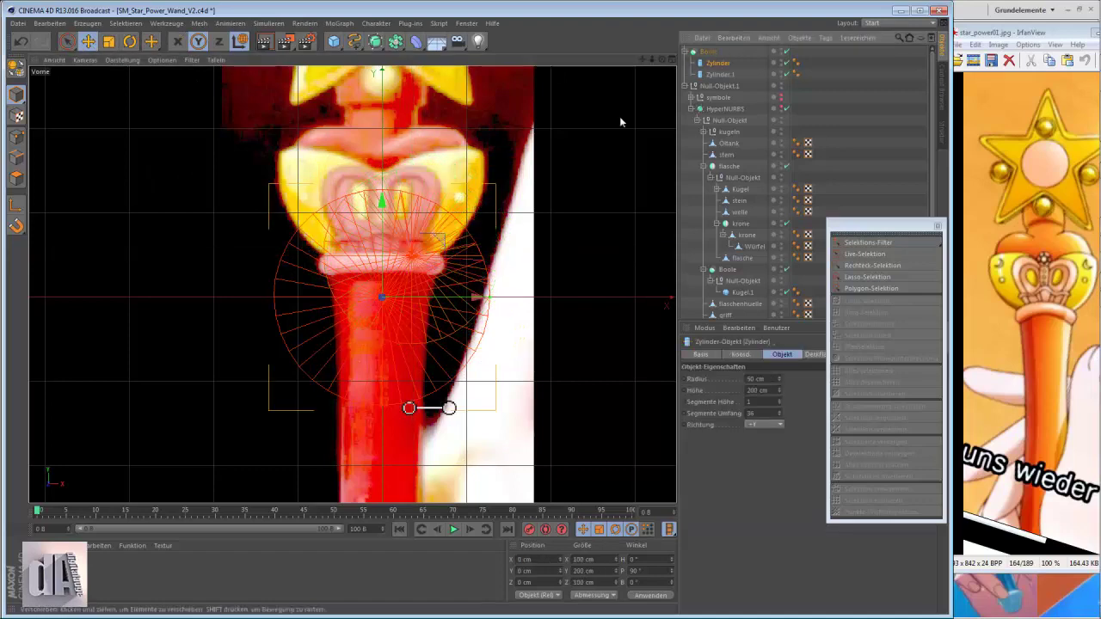
{"action": "key", "text": "F1"}
{"action": "left_click_drag", "start_coordinate": [303, 192], "coordinate": [481, 284], "text": "alt"}
Step: Lengthen and shift the cutting cylinder in front view to carve the crescent shape
{"action": "left_click", "coordinate": [719, 74]}
{"action": "key", "text": "t"}
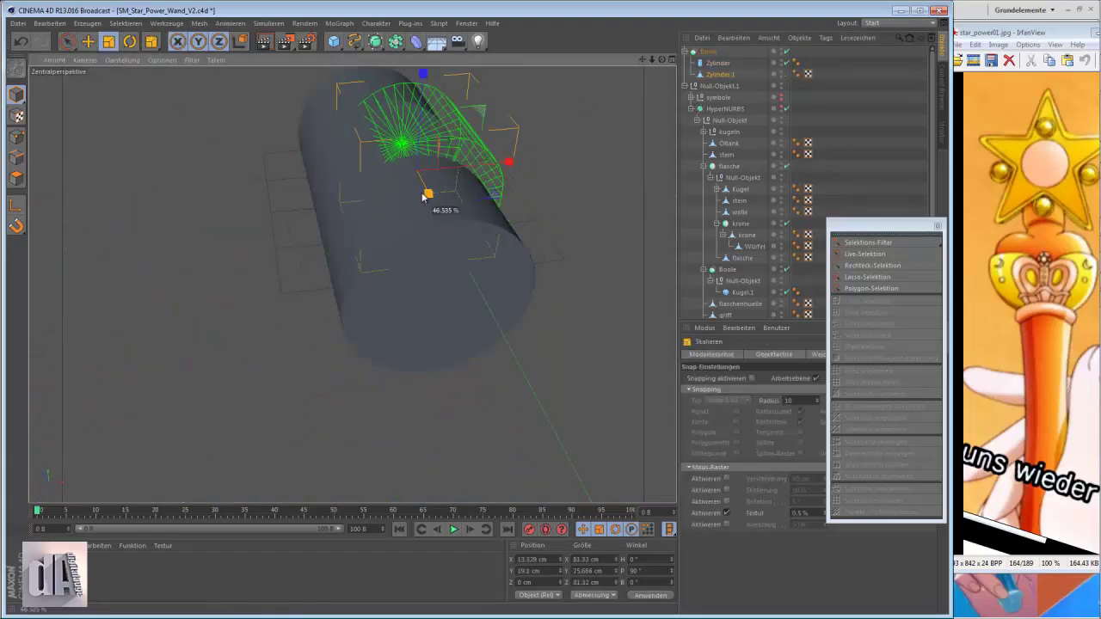
{"action": "left_click_drag", "start_coordinate": [430, 192], "coordinate": [481, 185]}
{"action": "key", "text": "ctrl+z"}
{"action": "key", "text": "F4"}
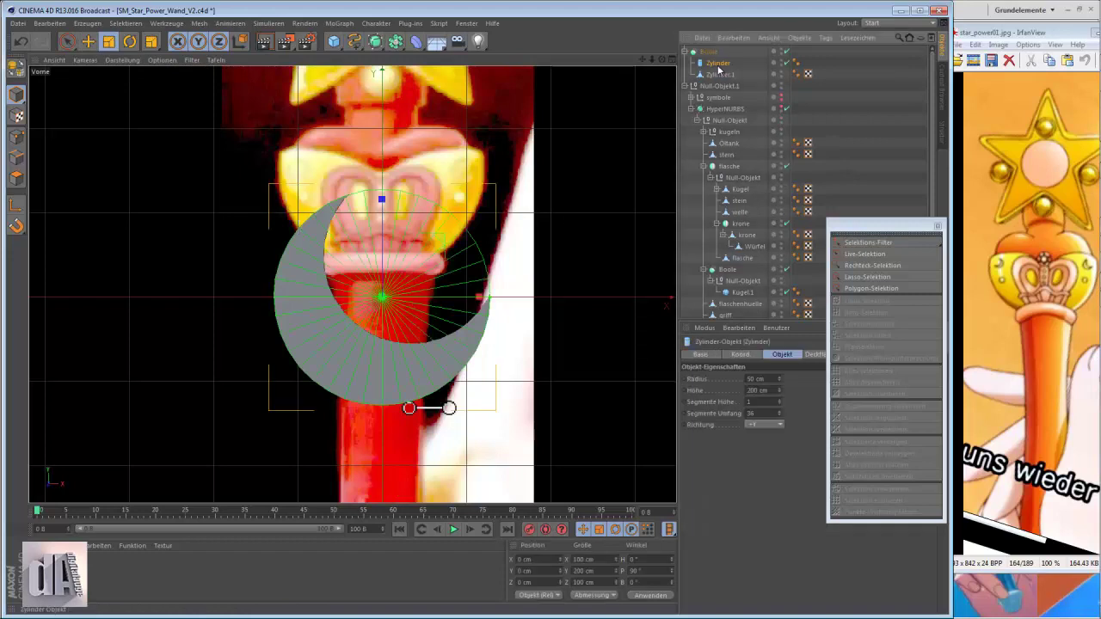
{"action": "left_click_drag", "start_coordinate": [467, 200], "coordinate": [478, 209]}
Step: Collapse and select the whole crescent Boole object for scaling and moving
{"action": "left_click", "coordinate": [686, 52]}
{"action": "left_click", "coordinate": [705, 52]}
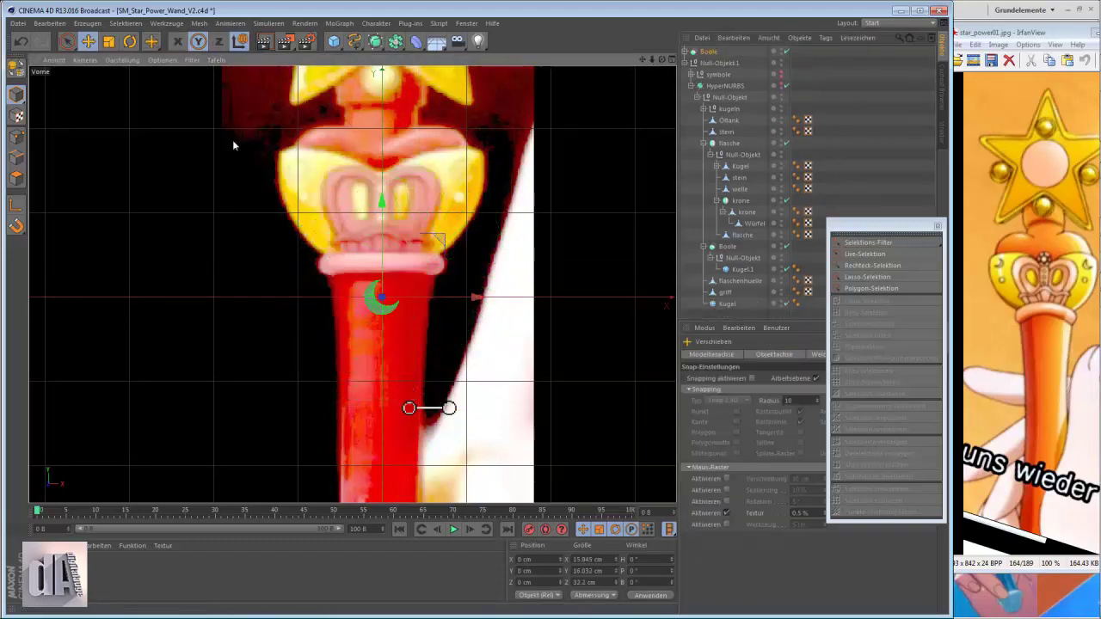
{"action": "key", "text": "t"}
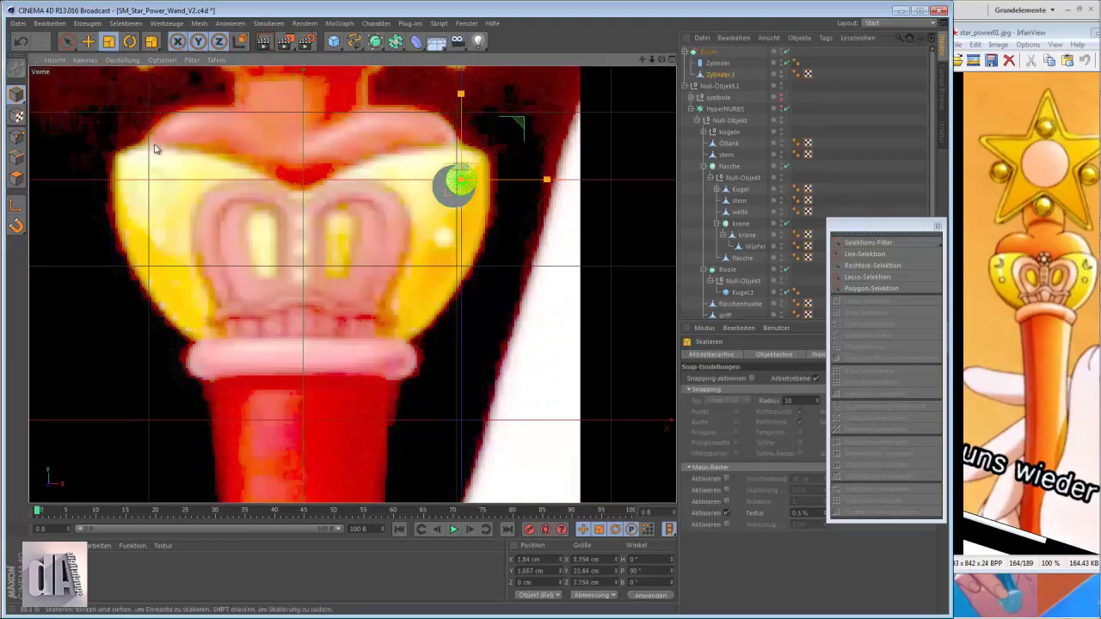
{"action": "key", "text": "e"}
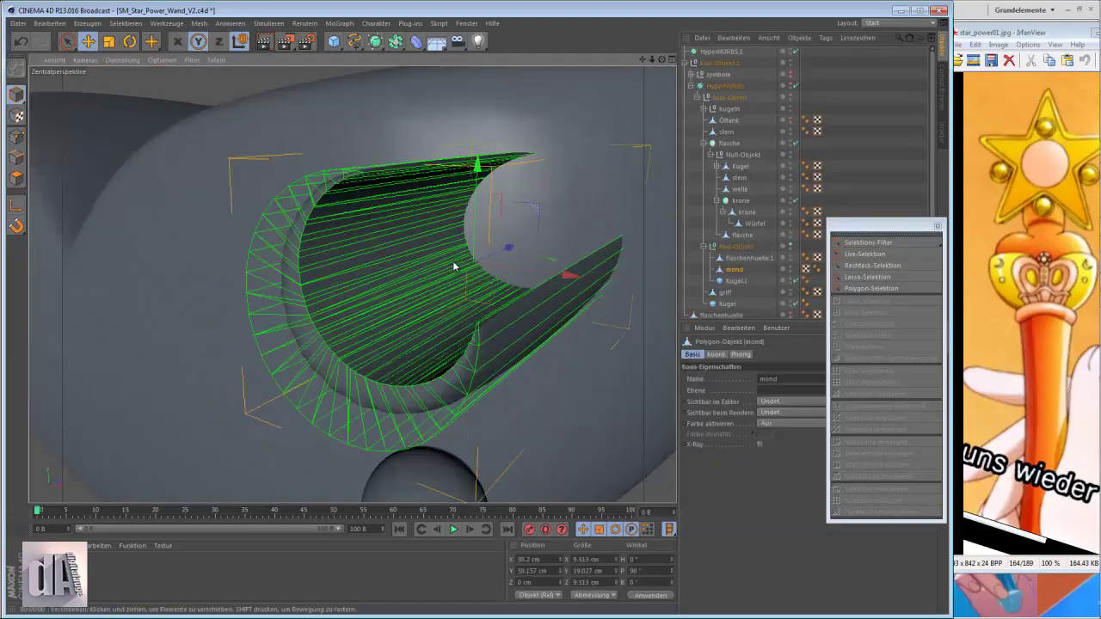
Step: Shrink the mond crescent to emblem size and tilt it to match the bottle surface
{"action": "left_click_drag", "start_coordinate": [453, 261], "coordinate": [473, 279]}
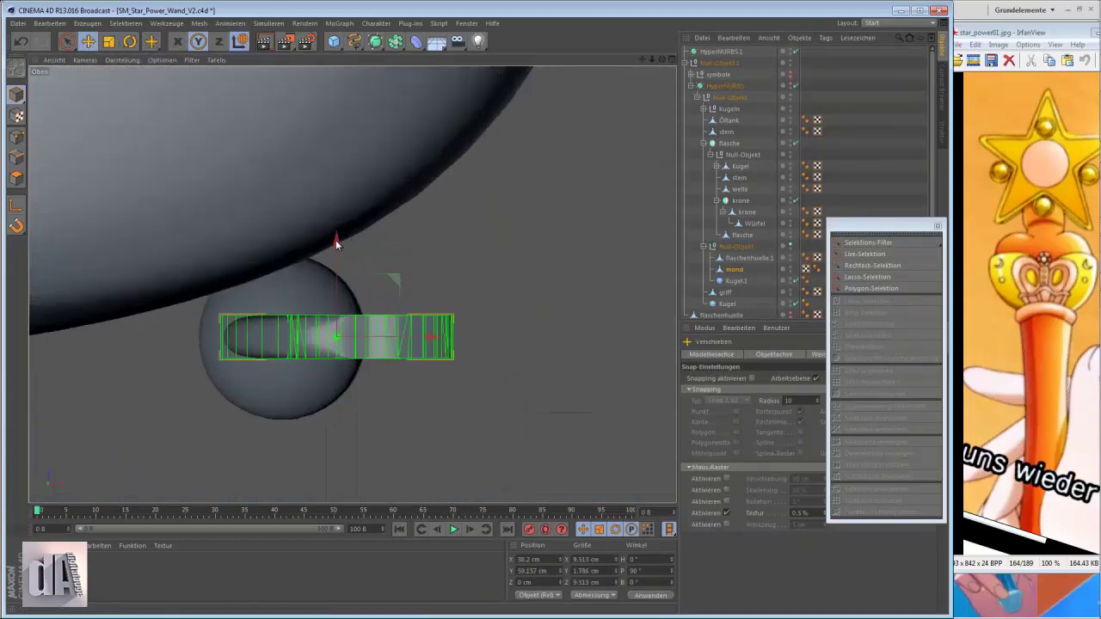
{"action": "key", "text": "r"}
{"action": "mouse_move", "coordinate": [375, 135]}
{"action": "left_mouse_down"}
{"action": "mouse_move", "coordinate": [327, 206]}
{"action": "mouse_move", "coordinate": [332, 142]}
{"action": "left_mouse_up"}
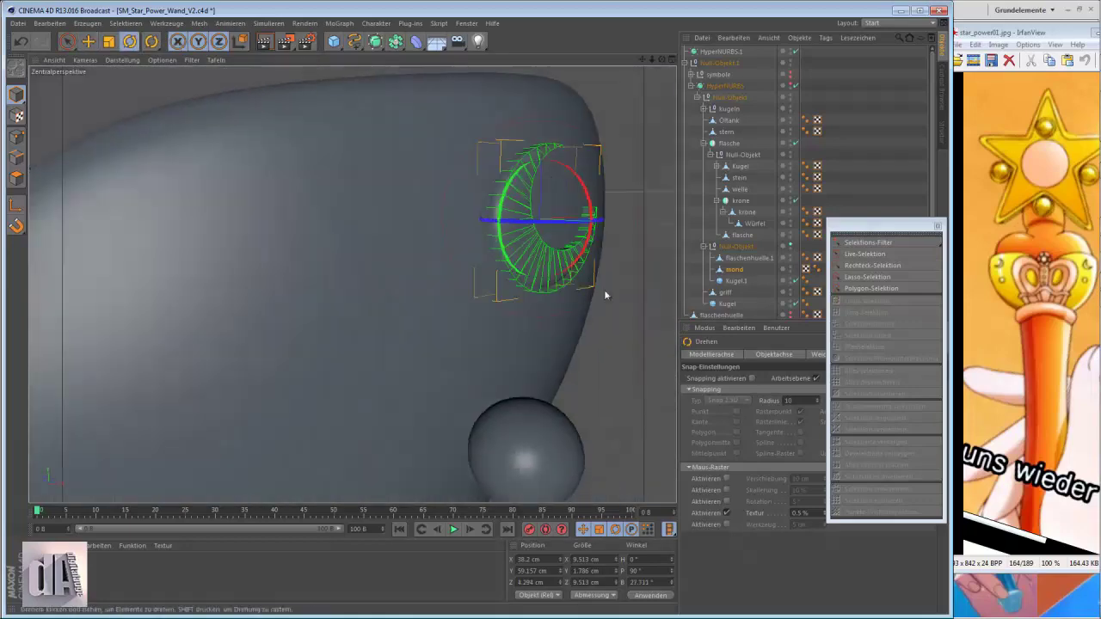
{"action": "mouse_move", "coordinate": [553, 217]}
{"action": "left_mouse_down", "text": "alt"}
{"action": "mouse_move", "coordinate": [521, 192]}
{"action": "mouse_move", "coordinate": [357, 173]}
{"action": "left_mouse_up", "text": "alt"}
{"action": "key", "text": "e"}
Step: Group mond and Kugel.1 together in the Object Manager and unhide the bottle body
{"action": "scroll", "coordinate": [486, 232], "scroll_direction": "down", "scroll_amount": 5}
{"action": "scroll", "coordinate": [466, 255], "scroll_direction": "down", "scroll_amount": 4}
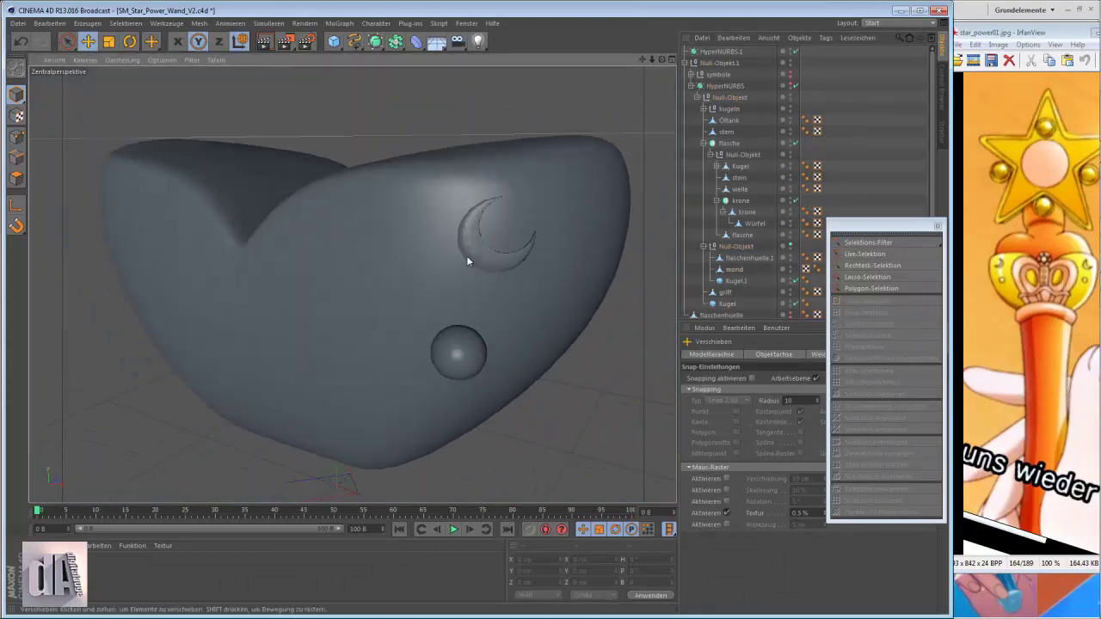
{"action": "left_click", "coordinate": [736, 268]}
{"action": "key", "text": "ctrl+z"}
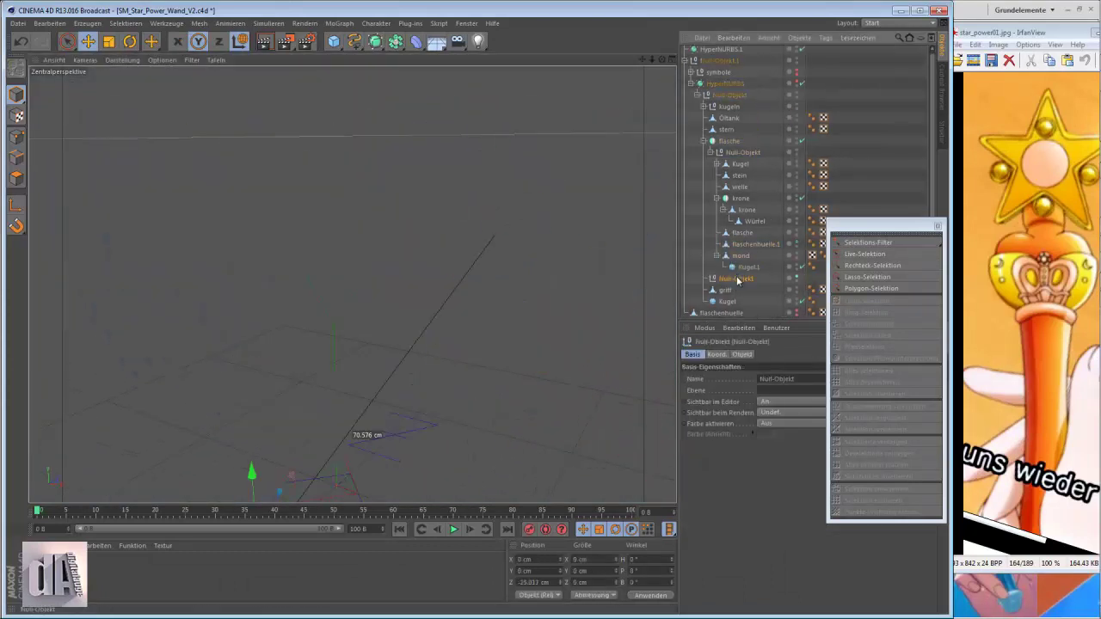
{"action": "left_click_drag", "start_coordinate": [736, 276], "coordinate": [739, 260]}
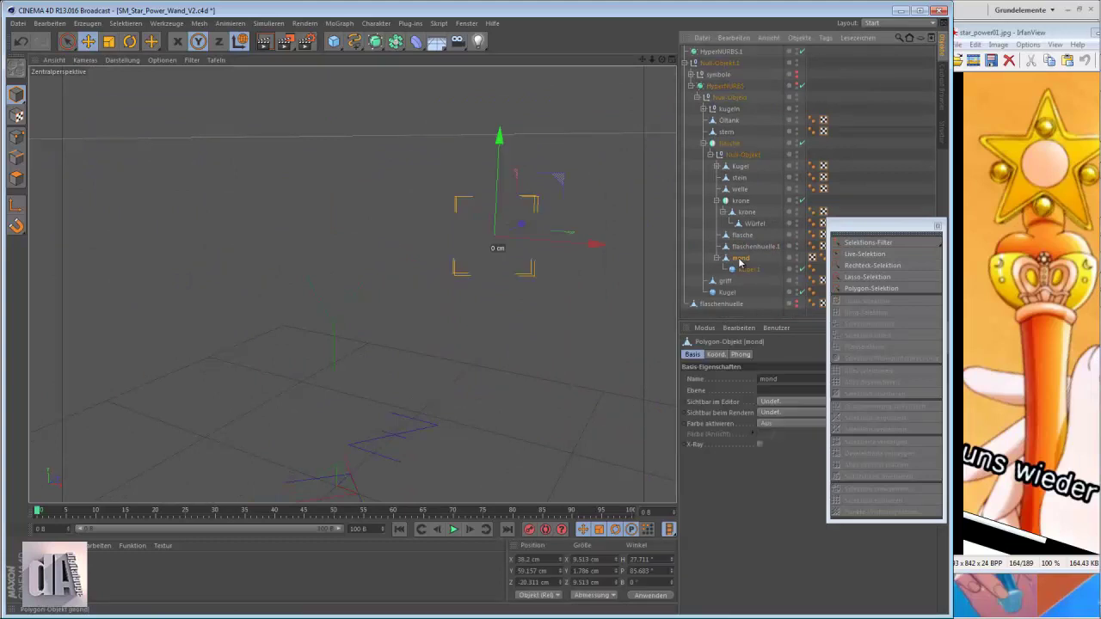
{"action": "left_click", "coordinate": [796, 86]}
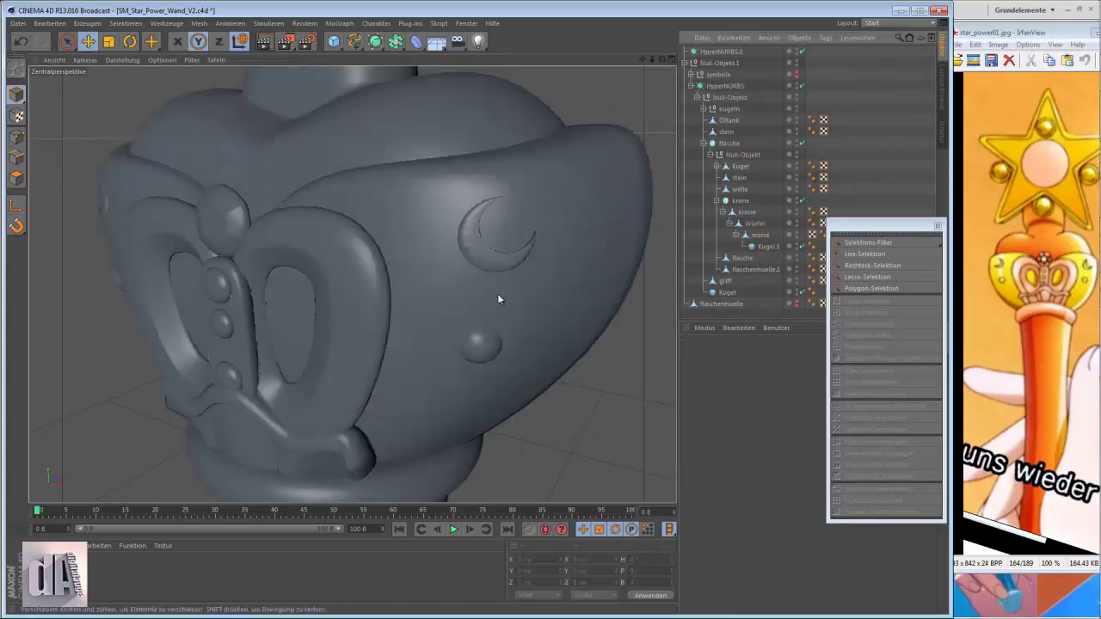
Step: Orbit around the wand to review the emblem on the bottle shell
{"action": "mouse_move", "coordinate": [497, 294]}
{"action": "left_mouse_down", "text": "alt"}
{"action": "mouse_move", "coordinate": [330, 284]}
{"action": "mouse_move", "coordinate": [224, 332]}
{"action": "mouse_move", "coordinate": [334, 283]}
{"action": "left_mouse_up", "text": "alt"}
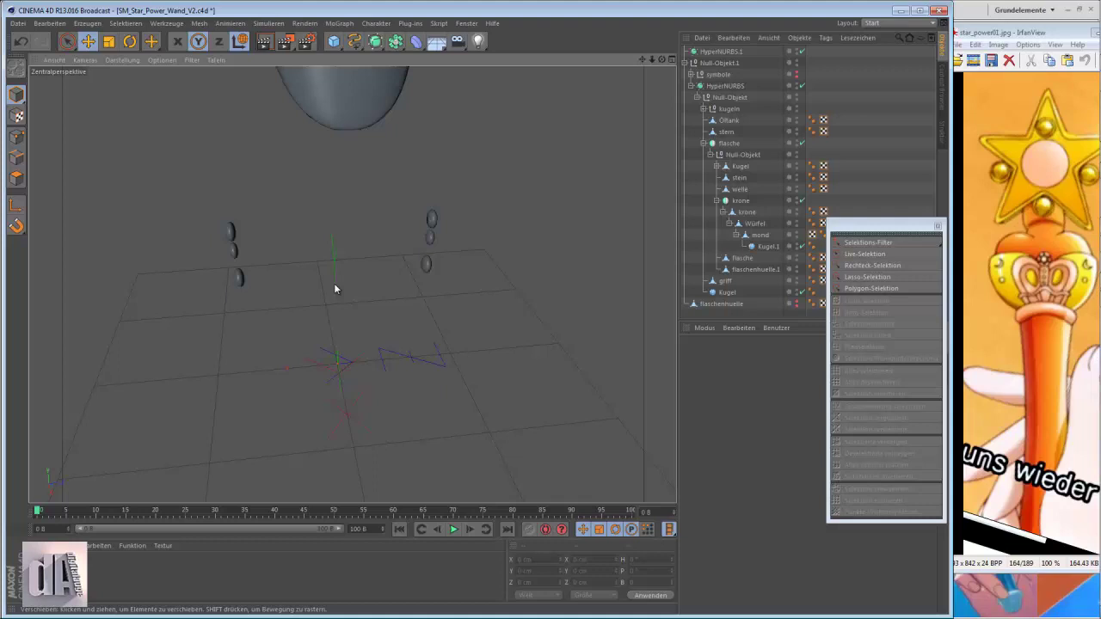
{"action": "left_click", "coordinate": [756, 269]}
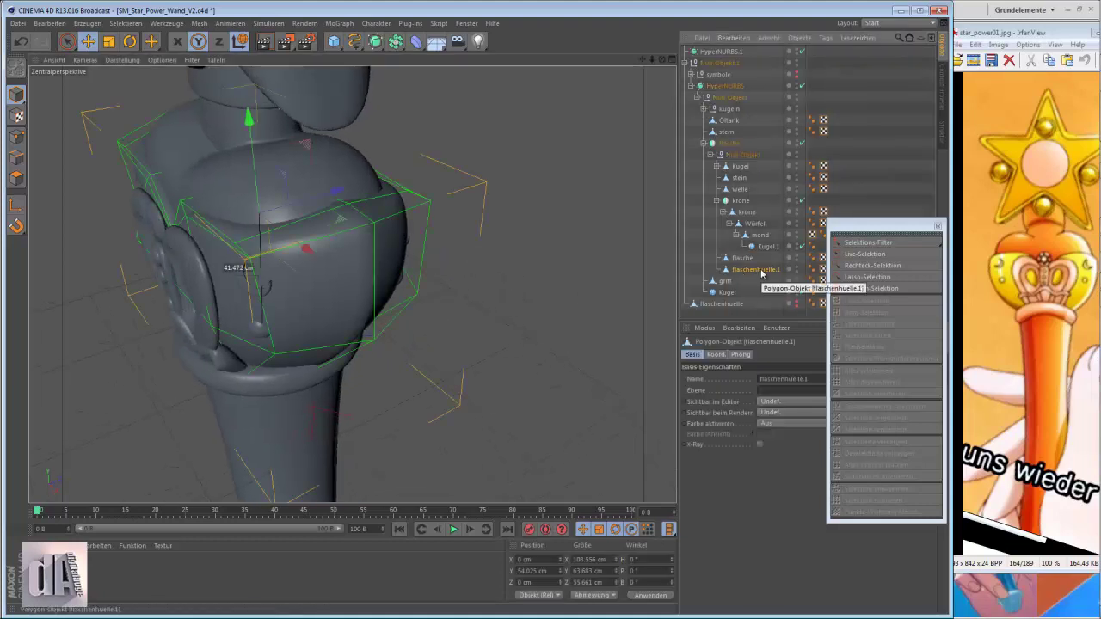
{"action": "mouse_move", "coordinate": [258, 309]}
{"action": "left_mouse_down", "text": "alt"}
{"action": "mouse_move", "coordinate": [157, 226]}
{"action": "mouse_move", "coordinate": [197, 226]}
{"action": "mouse_move", "coordinate": [174, 223]}
{"action": "mouse_move", "coordinate": [143, 187]}
{"action": "mouse_move", "coordinate": [185, 208]}
{"action": "mouse_move", "coordinate": [172, 207]}
{"action": "left_mouse_up", "text": "alt"}
{"action": "left_click", "coordinate": [17, 23]}
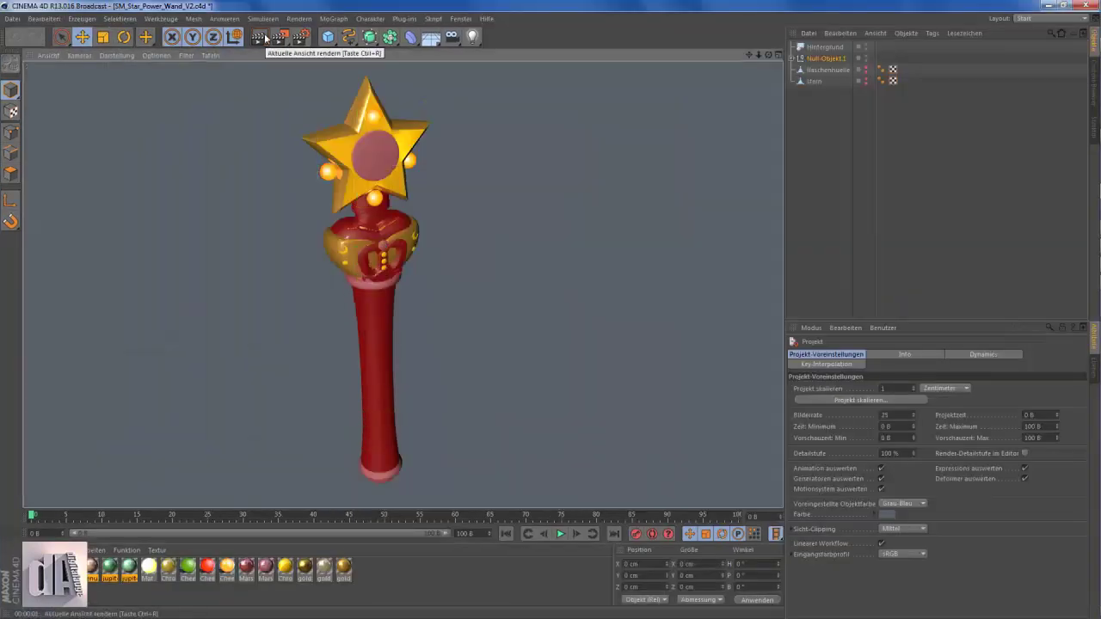
Step: Expand Null-Objekt.1, orbit to a diagonal angle, and render the active view
{"action": "left_click", "coordinate": [792, 58], "text": "ctrl"}
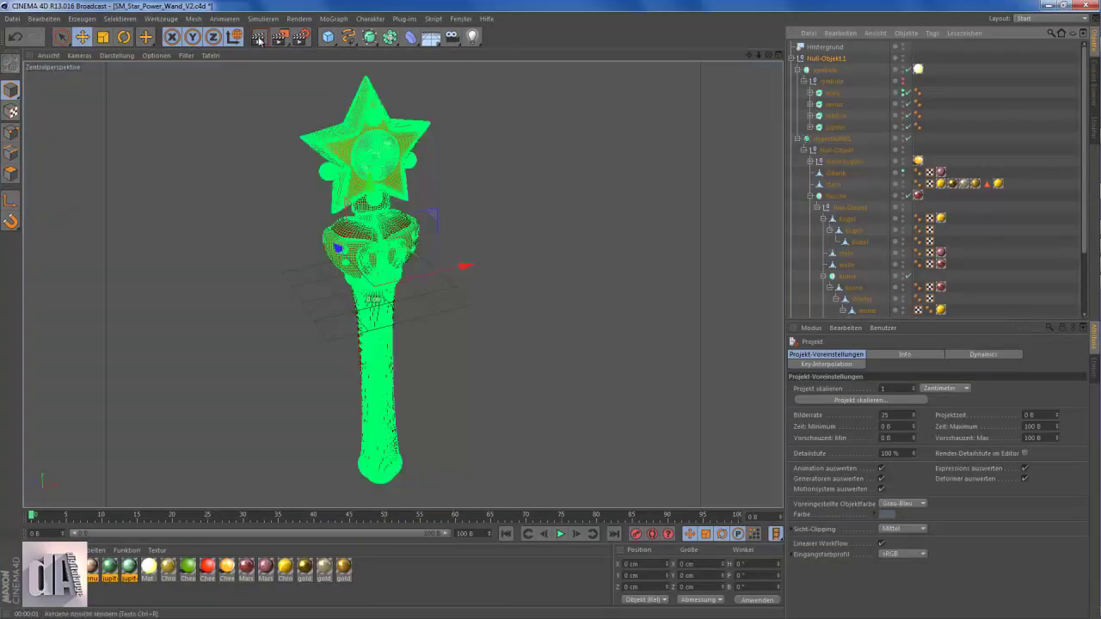
{"action": "left_click", "coordinate": [258, 36]}
{"action": "mouse_move", "coordinate": [547, 314]}
{"action": "left_mouse_down", "text": "alt"}
{"action": "mouse_move", "coordinate": [670, 218]}
{"action": "mouse_move", "coordinate": [426, 199]}
{"action": "mouse_move", "coordinate": [471, 242]}
{"action": "left_mouse_up", "text": "alt"}
{"action": "key", "text": "ctrl+r"}
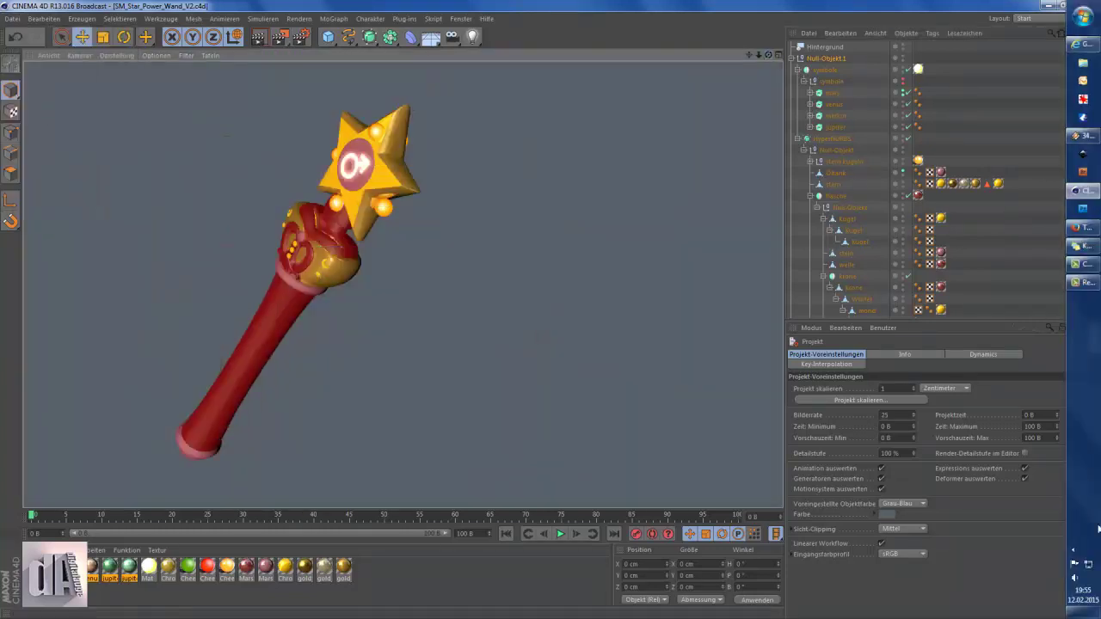